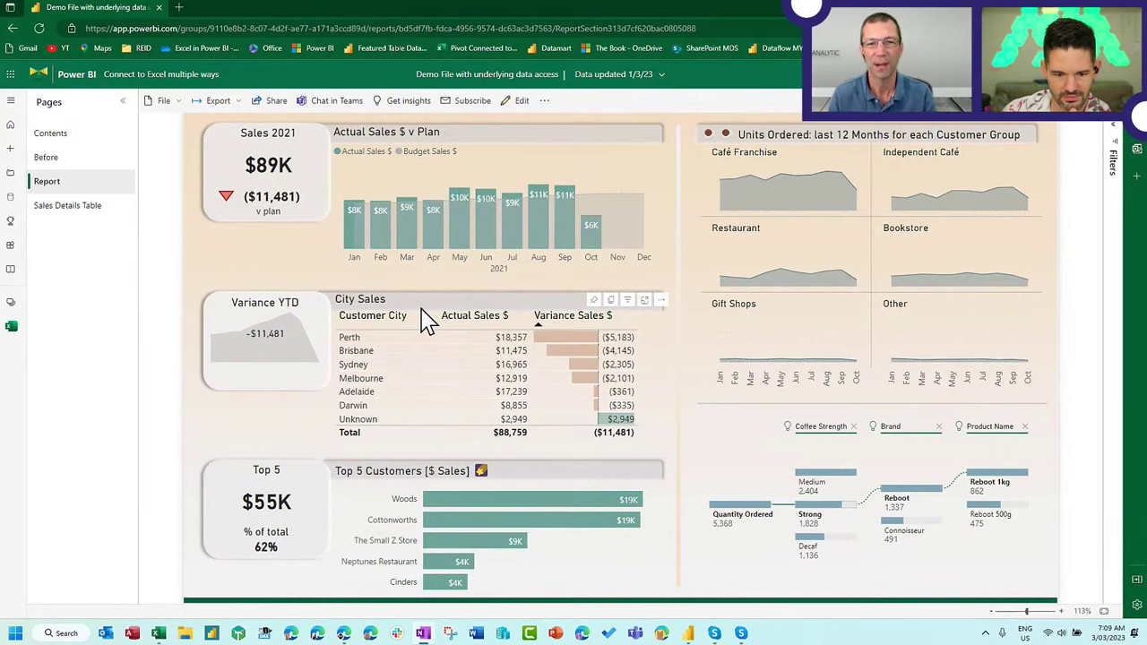
Capture a screenshot of the City Sales table and load it into the blank Excel workbook with Picture From Clipboard
key(super+shift+s)
drag(334, 305, 656, 433)
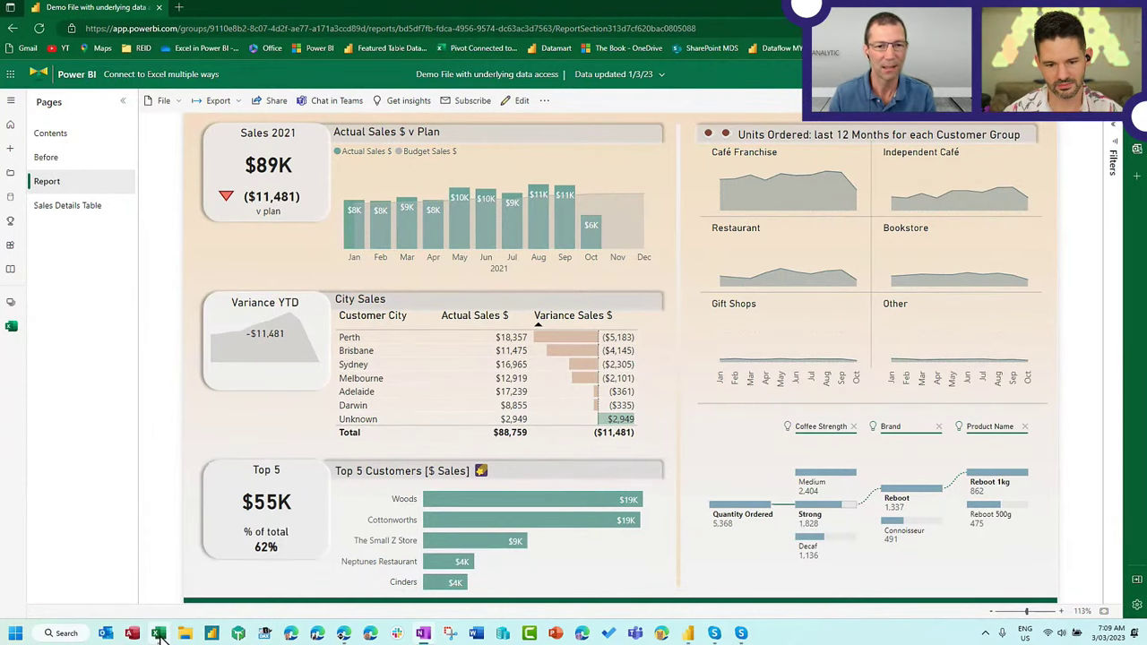
click(158, 633)
click(344, 40)
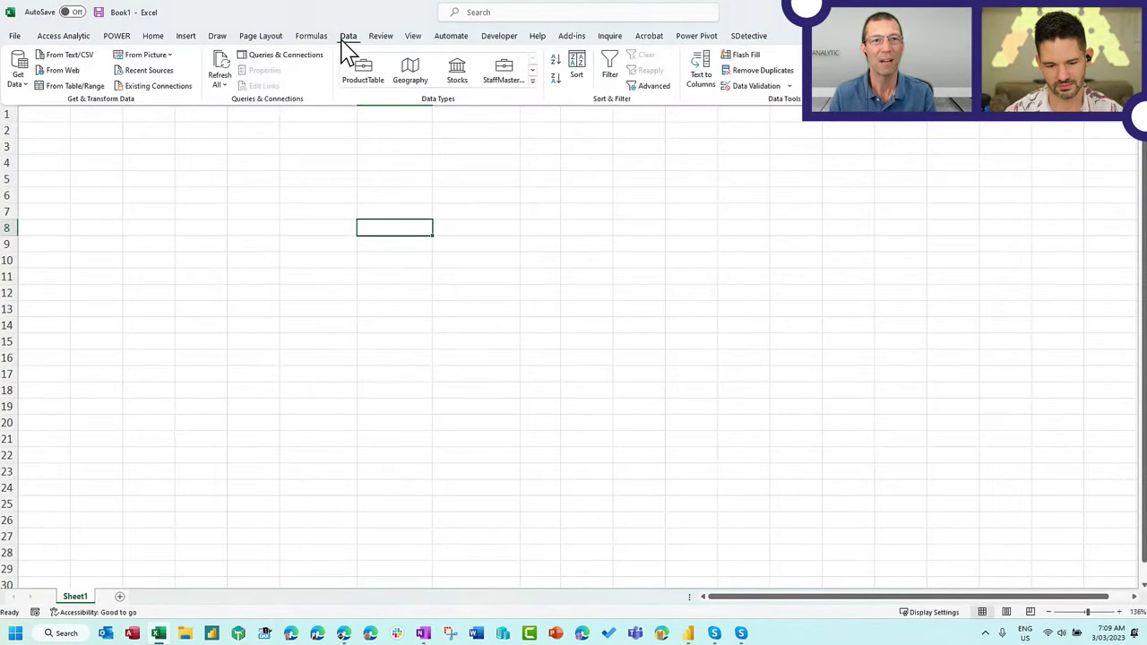
click(171, 56)
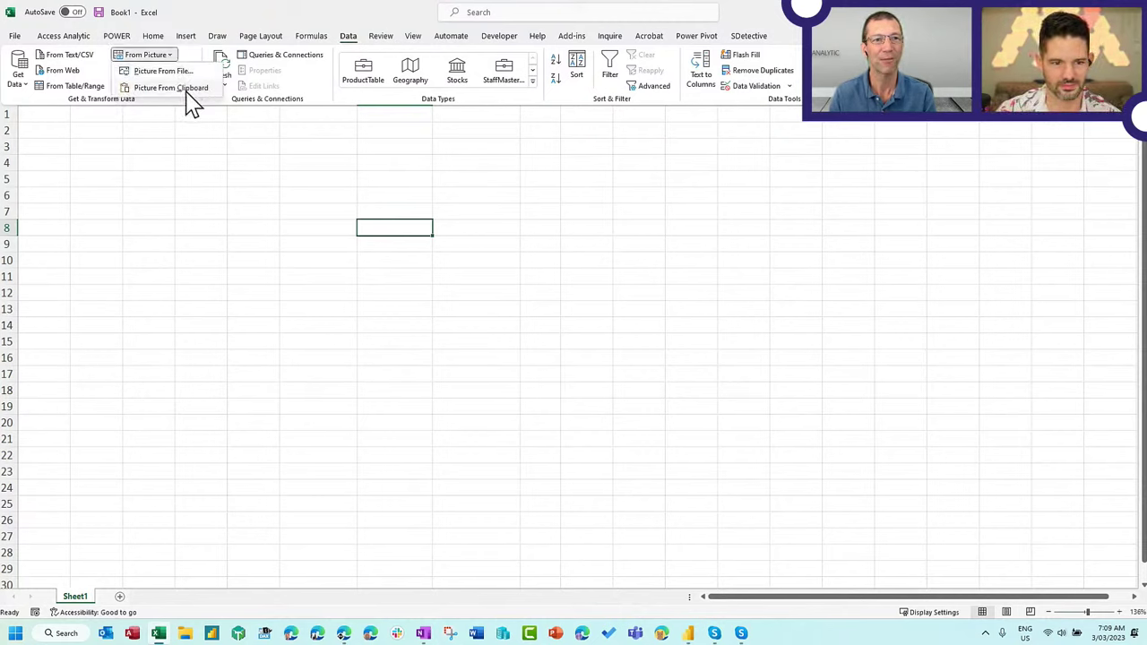
click(171, 88)
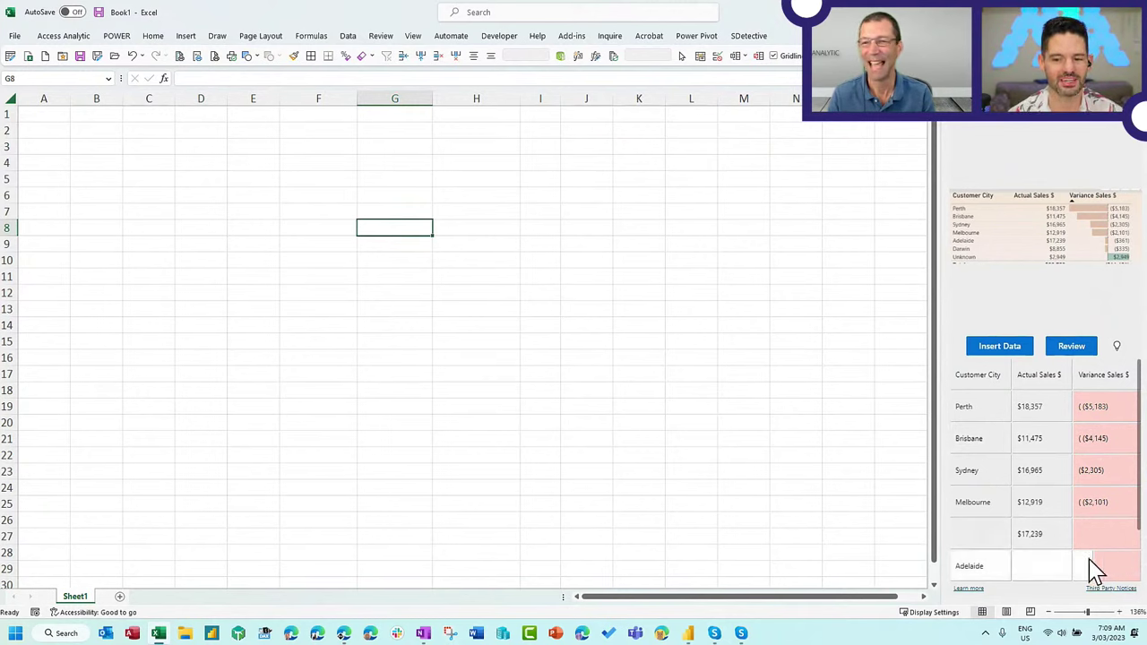
Check the recognised City Sales rows and insert them into the sheet at G8 without reviewing the flagged items
scroll(1098, 560, down, 1)
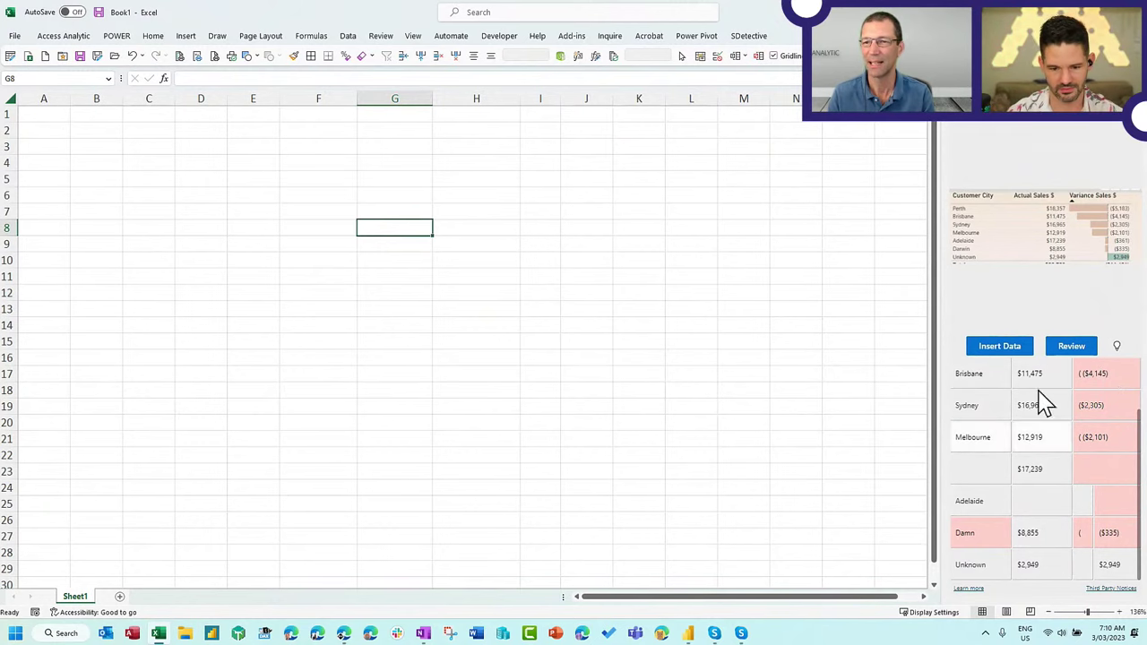
scroll(1047, 461, up, 2)
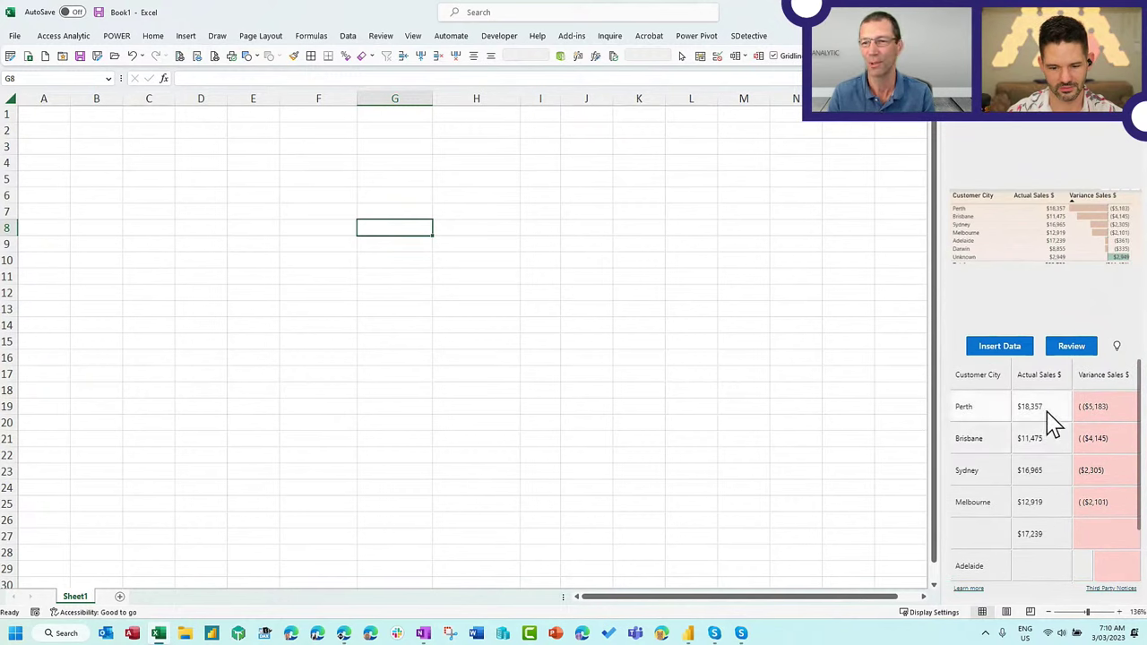
click(1000, 346)
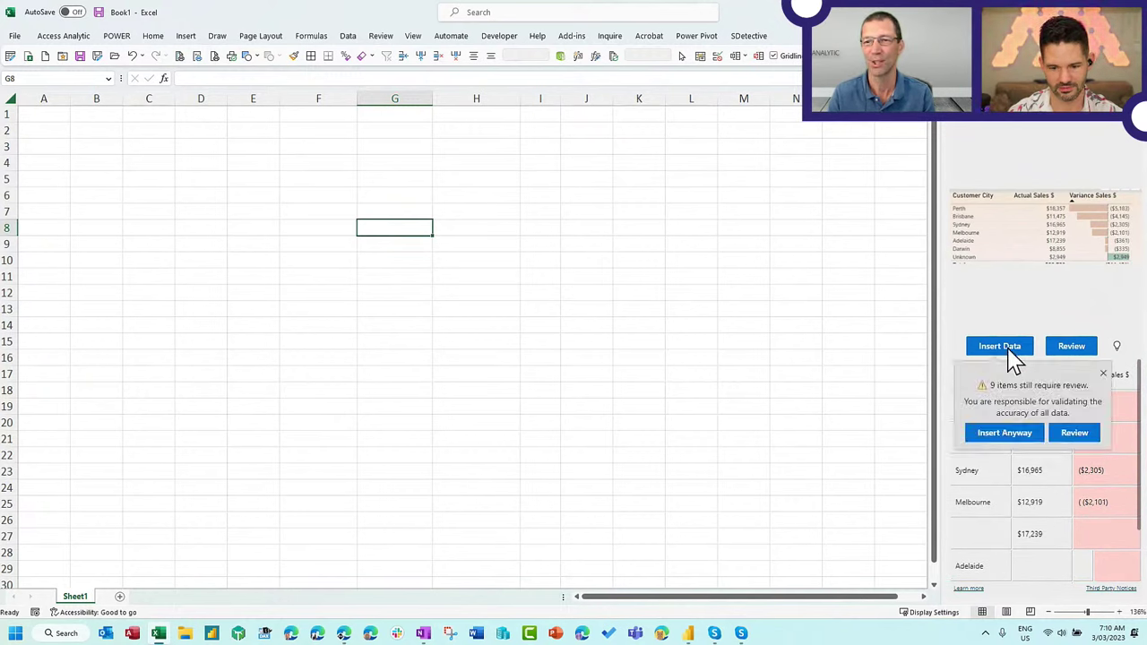
click(1010, 433)
Clear the imported picture data from the range F5:L21
click(590, 325)
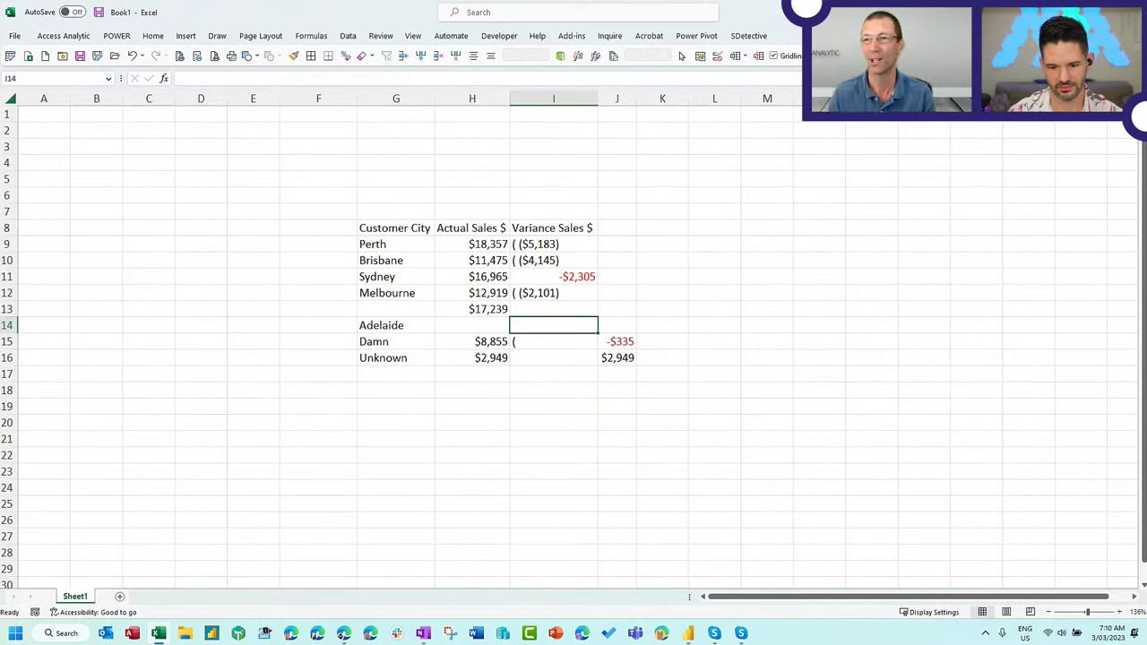
drag(328, 173, 711, 440)
key(Delete)
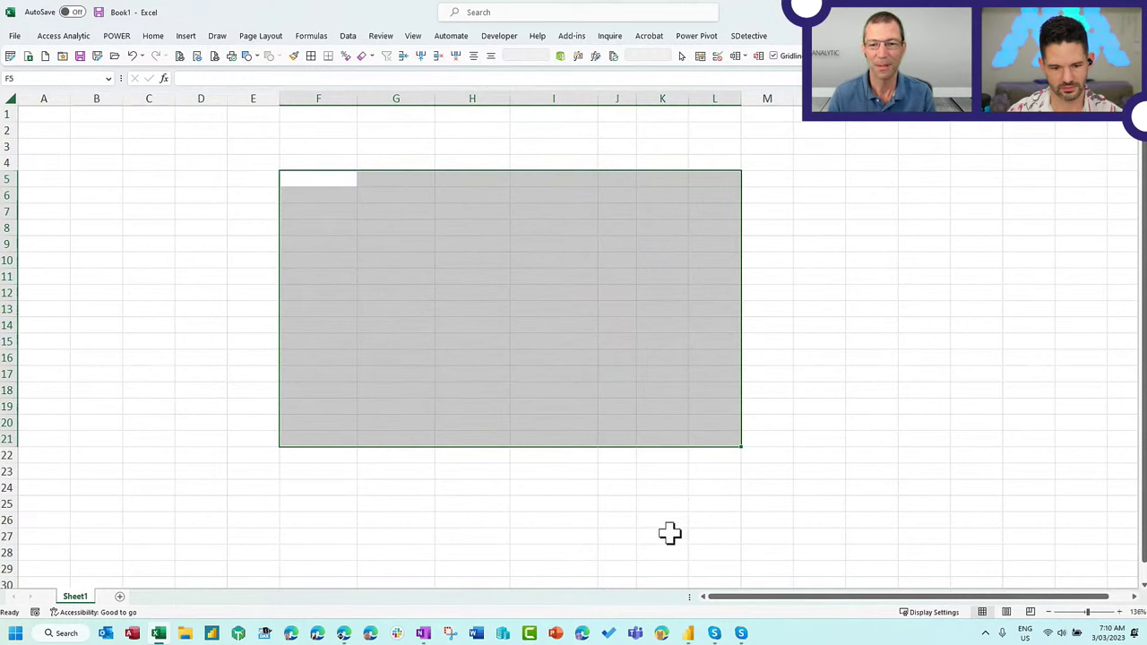
Switch to the Power BI report and export the City Sales table using Data with current layout
click(345, 633)
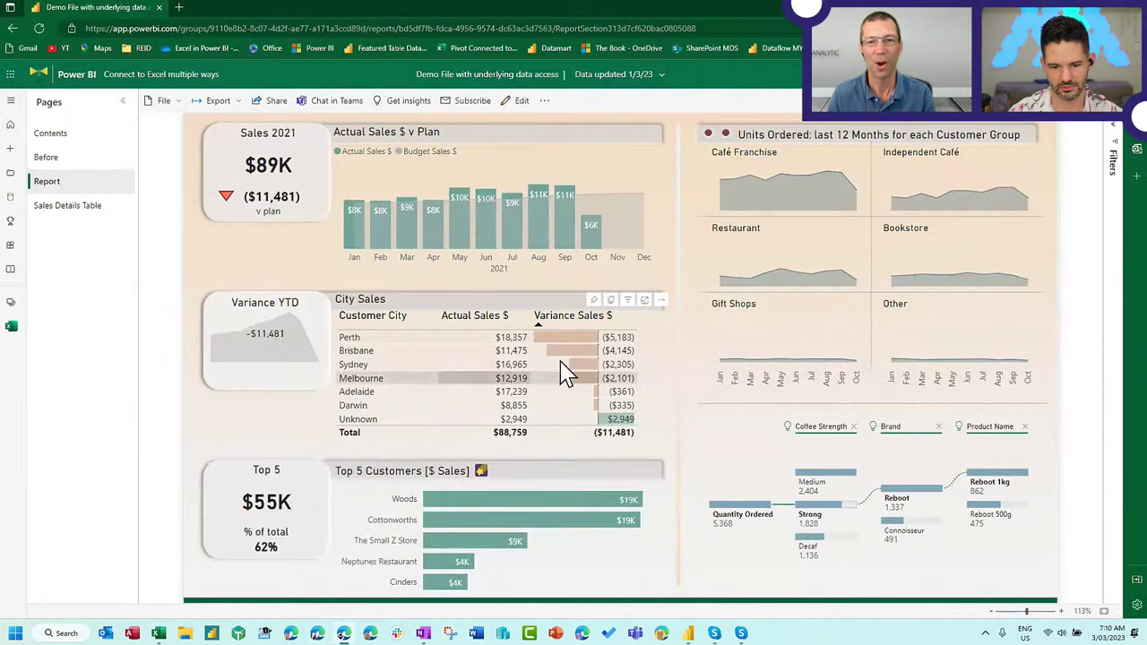
click(662, 305)
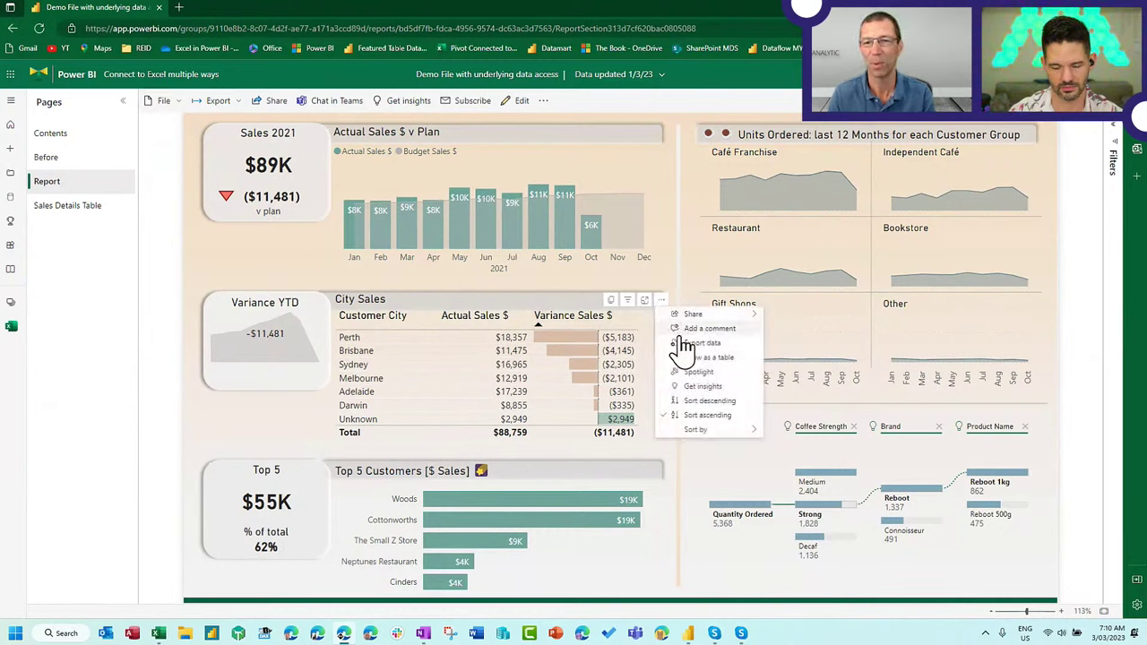
click(712, 346)
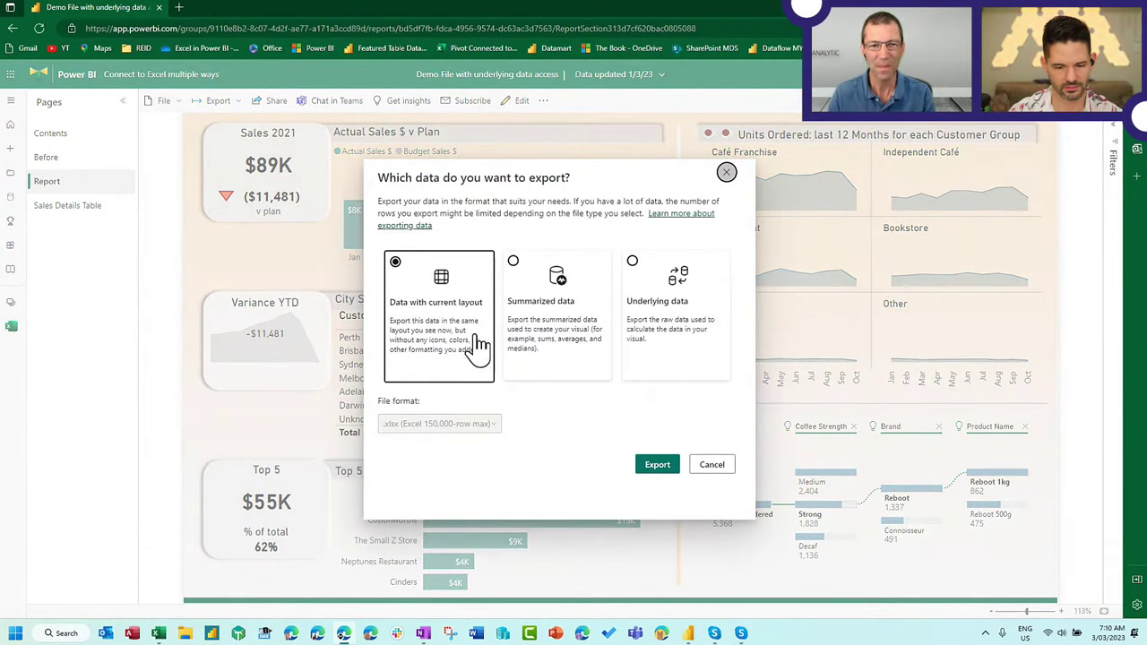
click(663, 473)
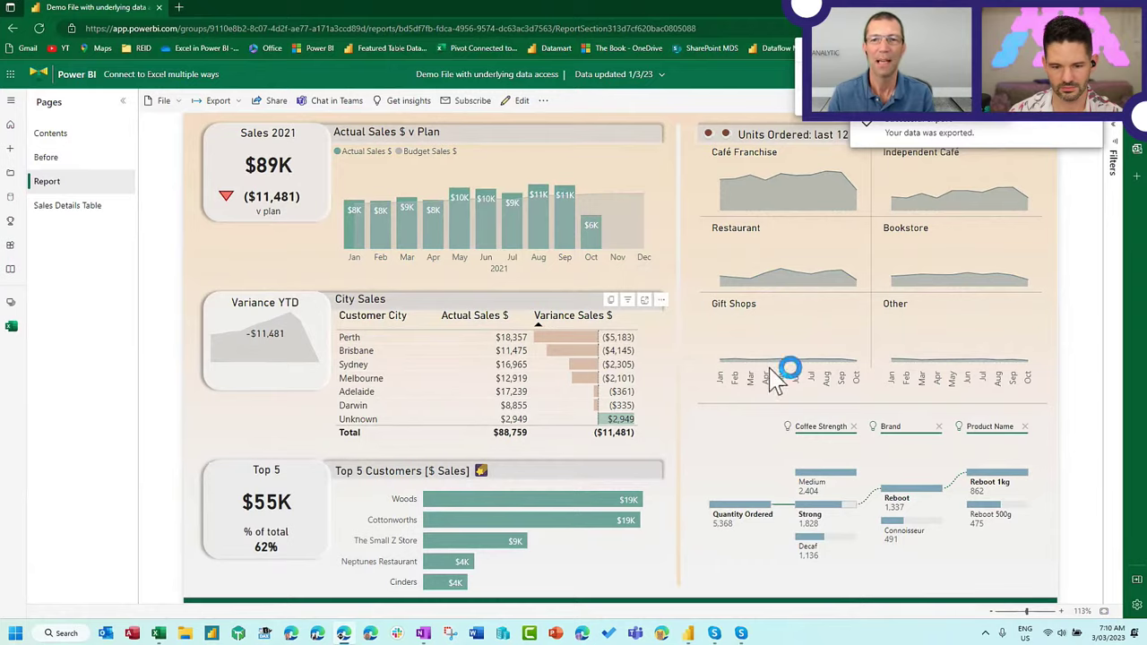
Switch to the exported City Sales workbook in Excel, widen columns B and C, and inspect the applied filters note in row 11
key(alt+Tab)
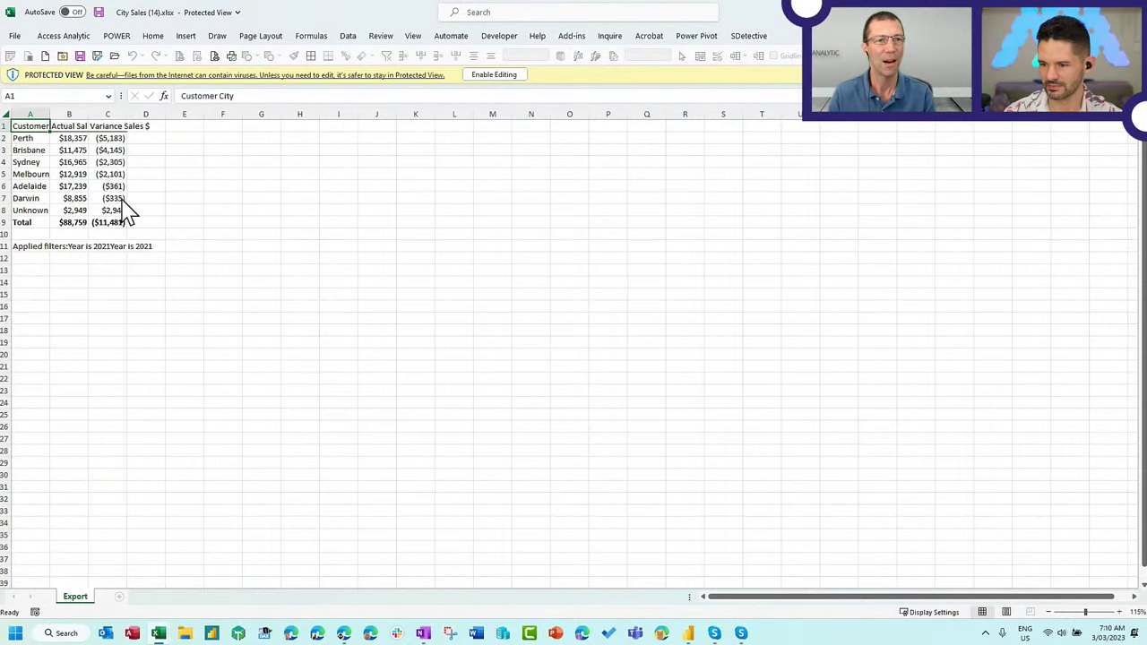
scroll(121, 206, up, 5)
drag(159, 126, 316, 126)
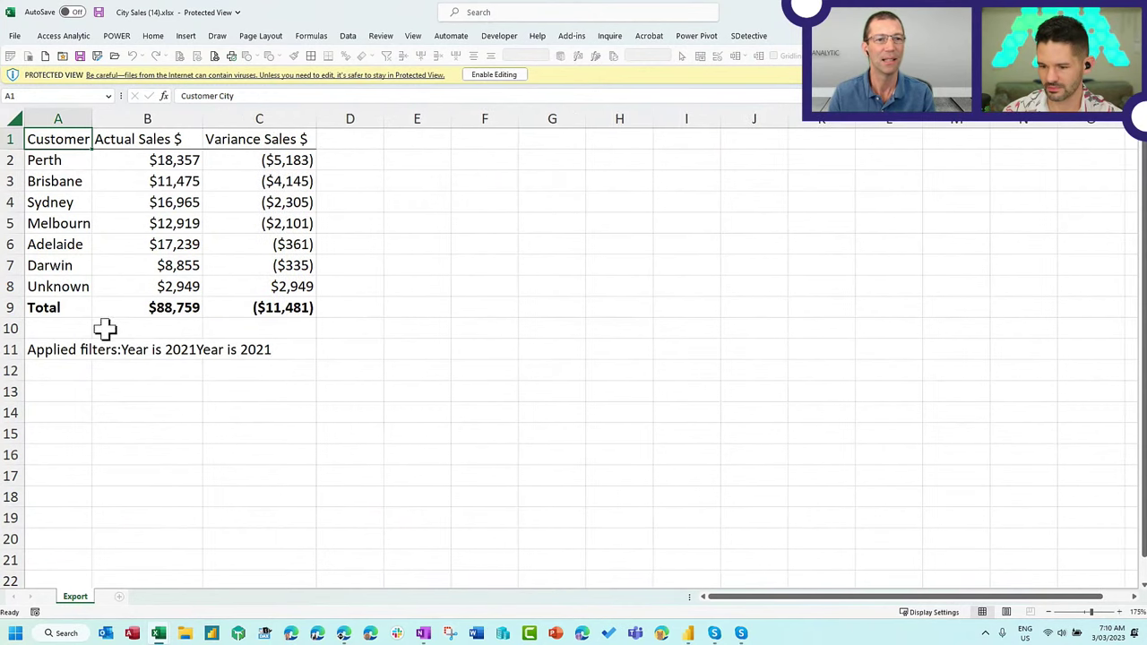
drag(77, 343, 235, 352)
click(235, 351)
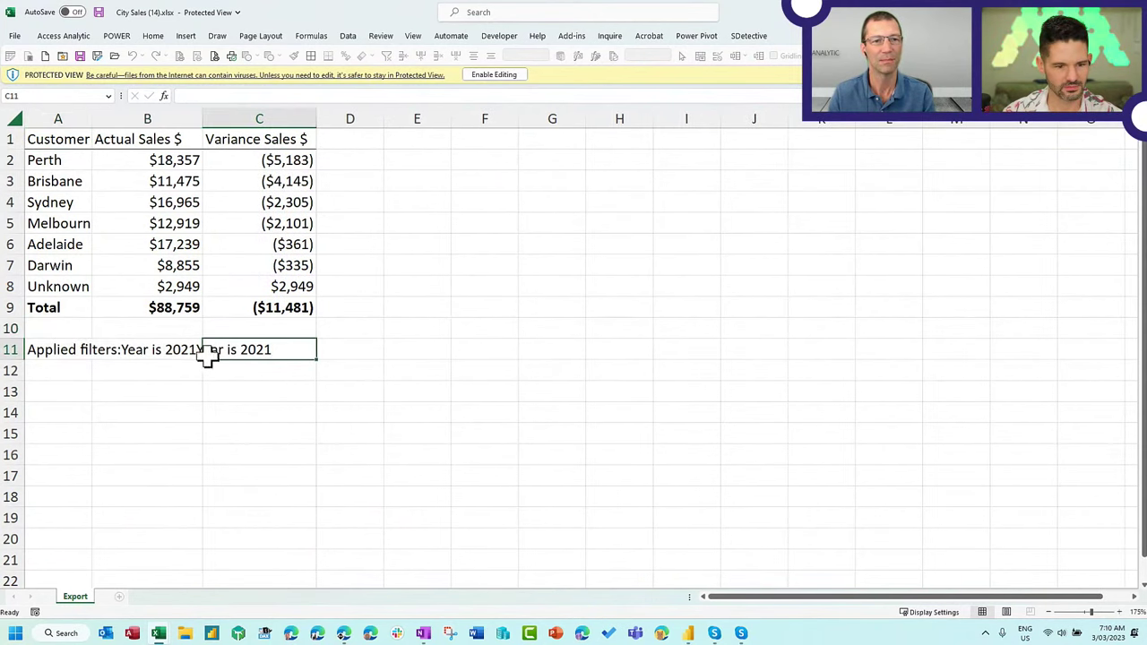
click(70, 352)
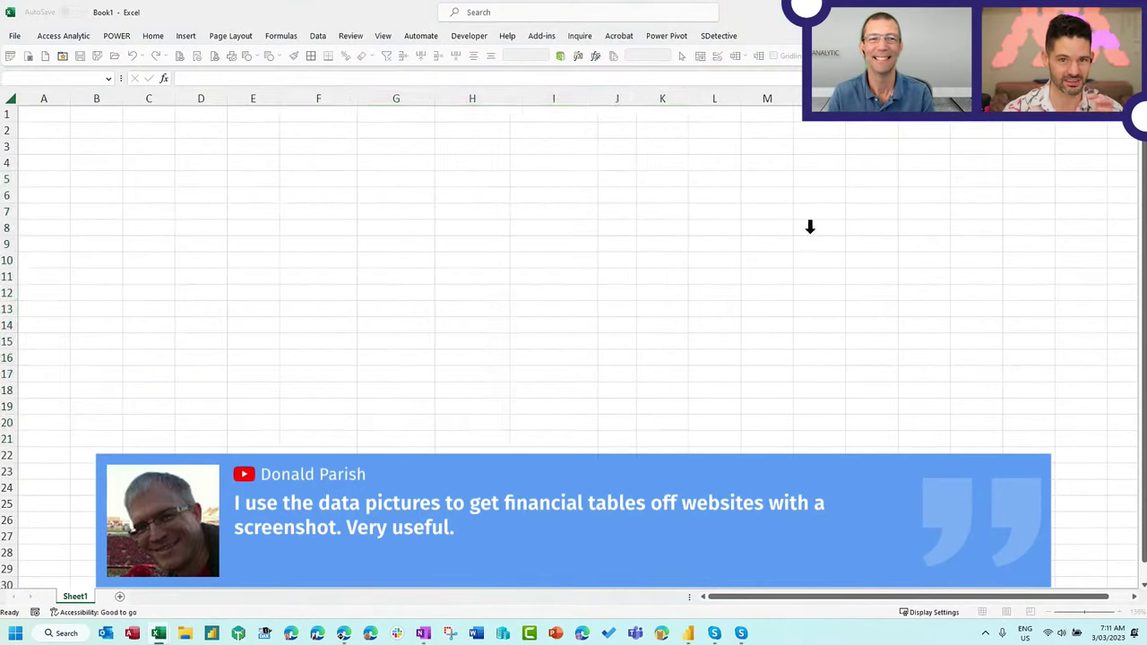
Return to the Power BI report and export the City Sales table as Summarized data in the .xlsx (Excel 150,000-row max) format
drag(319, 179, 714, 439)
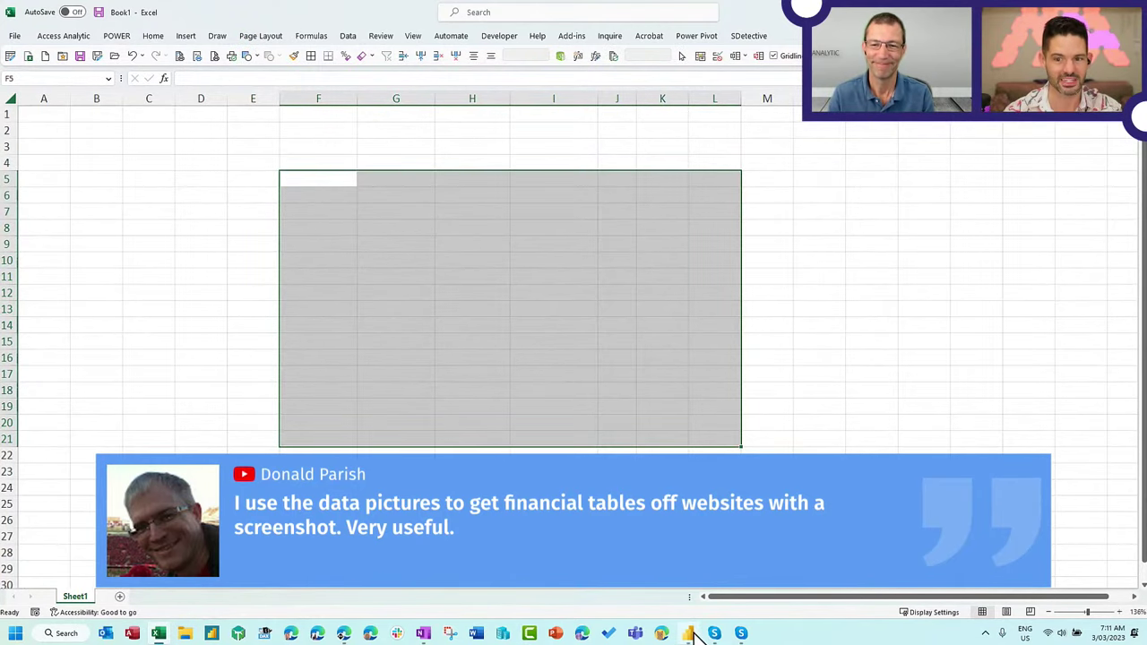
click(346, 634)
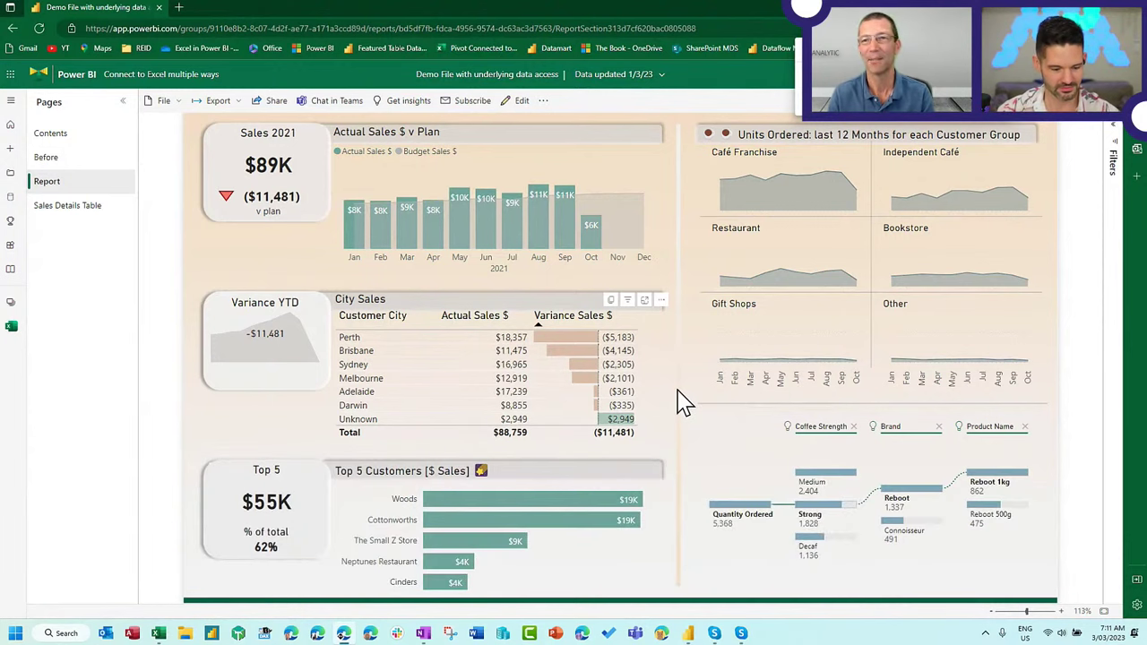
click(661, 303)
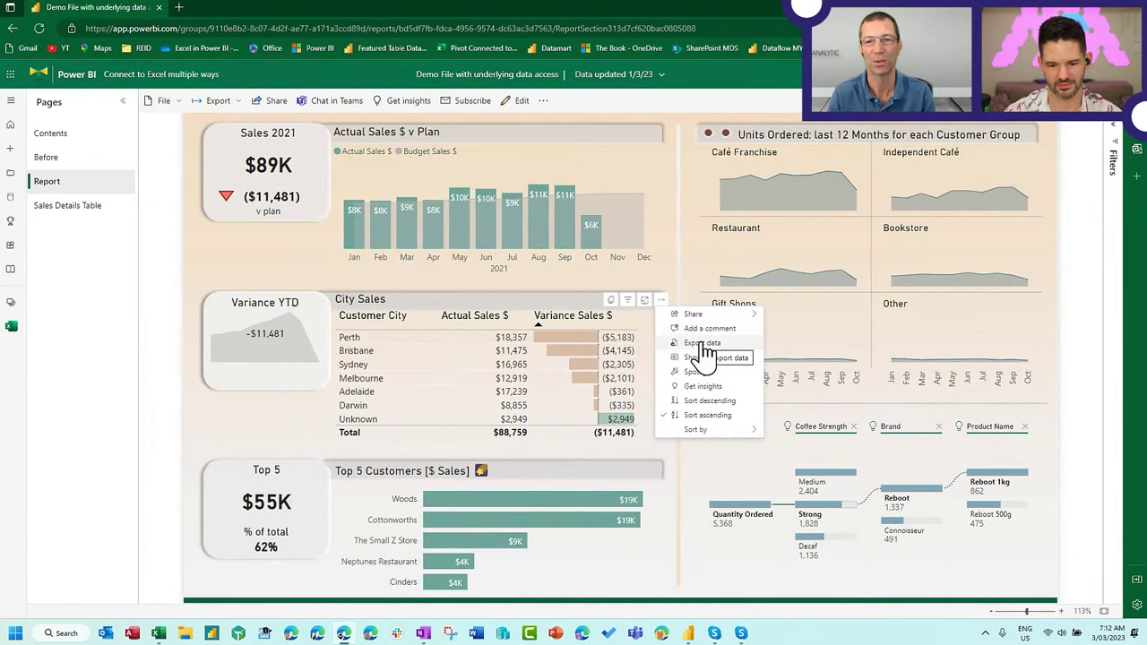
click(704, 345)
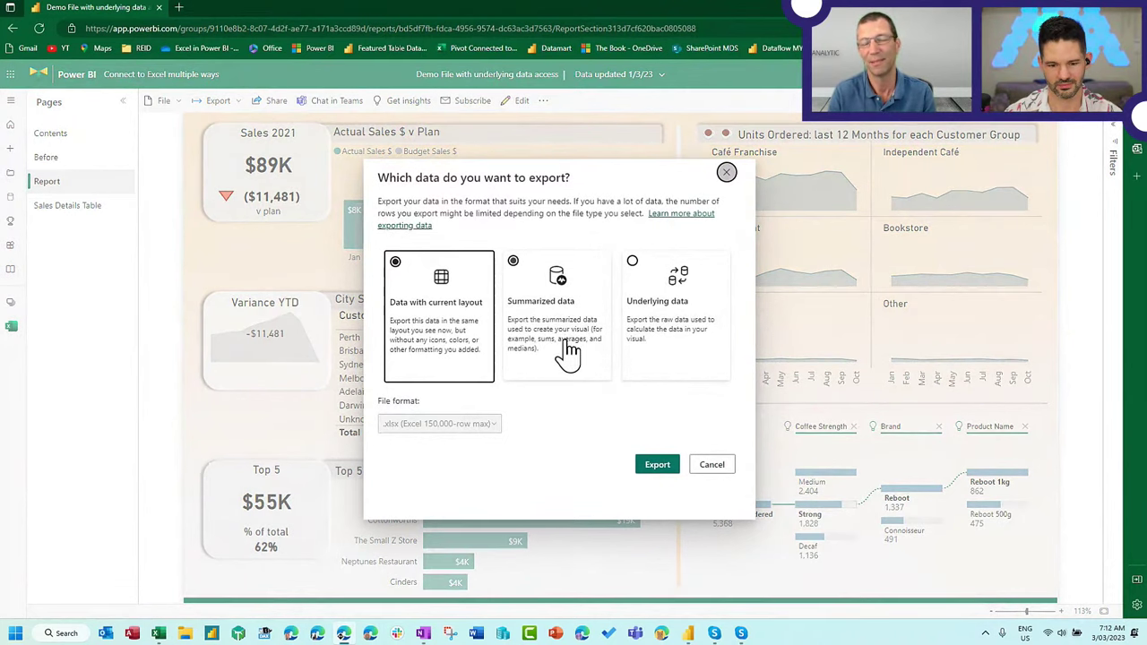
click(668, 358)
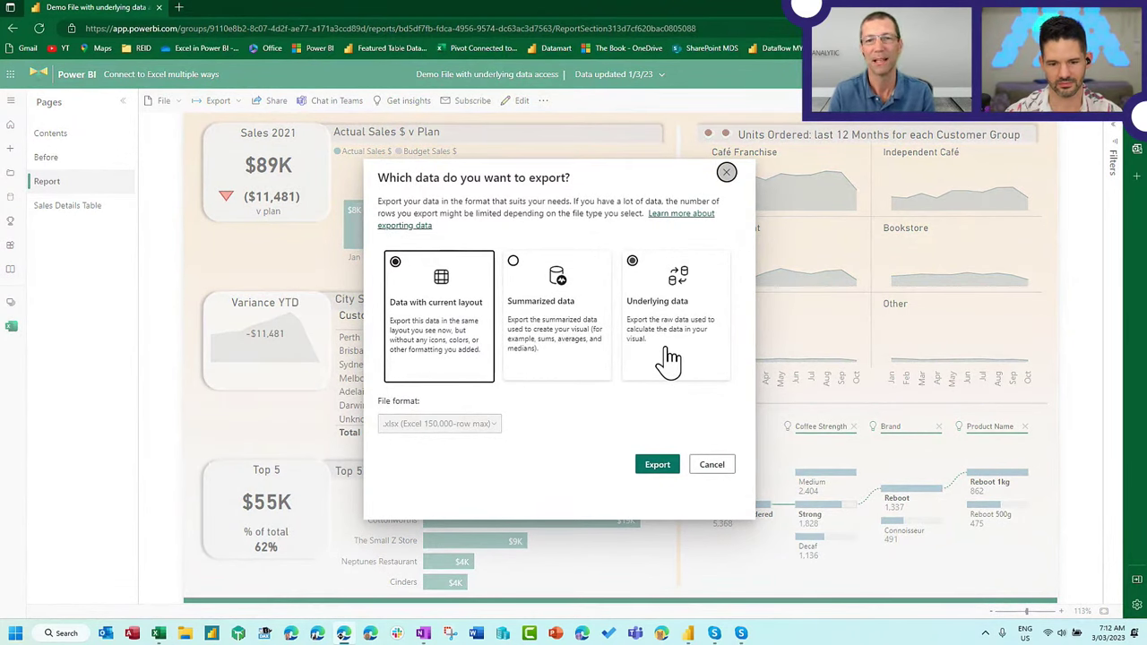
click(563, 345)
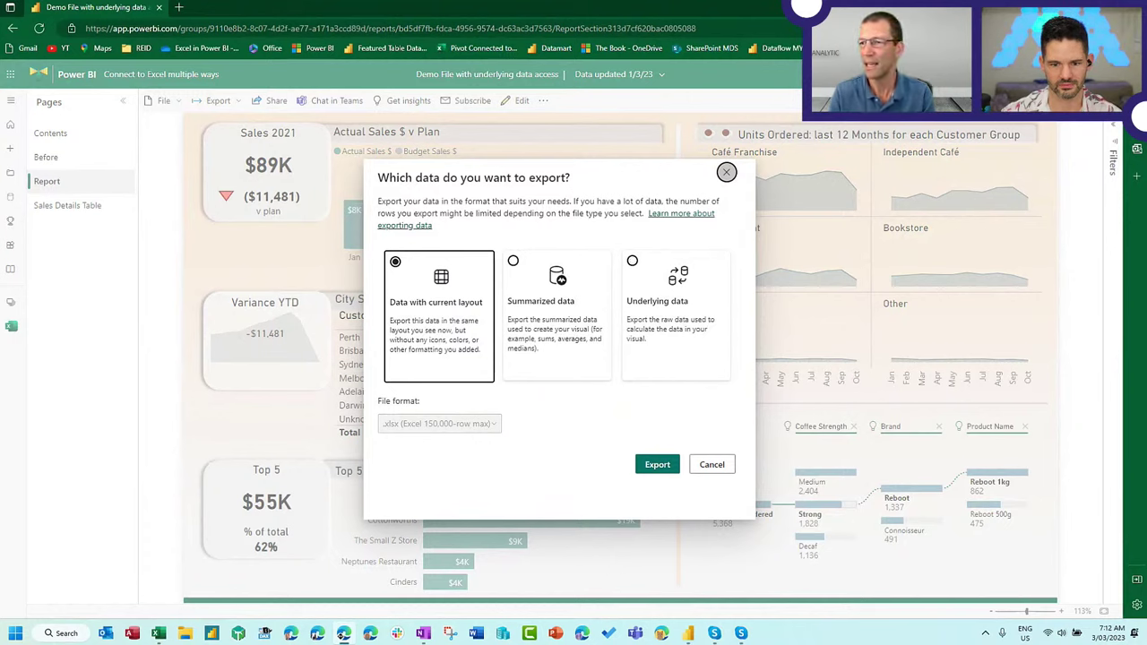
click(564, 355)
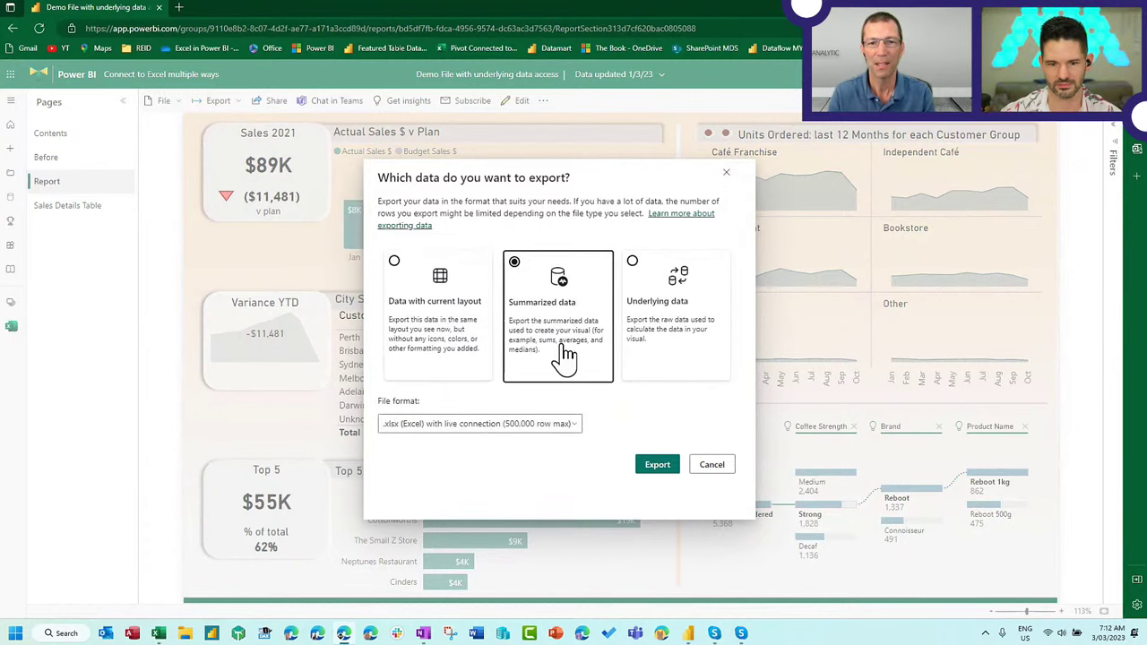
click(563, 425)
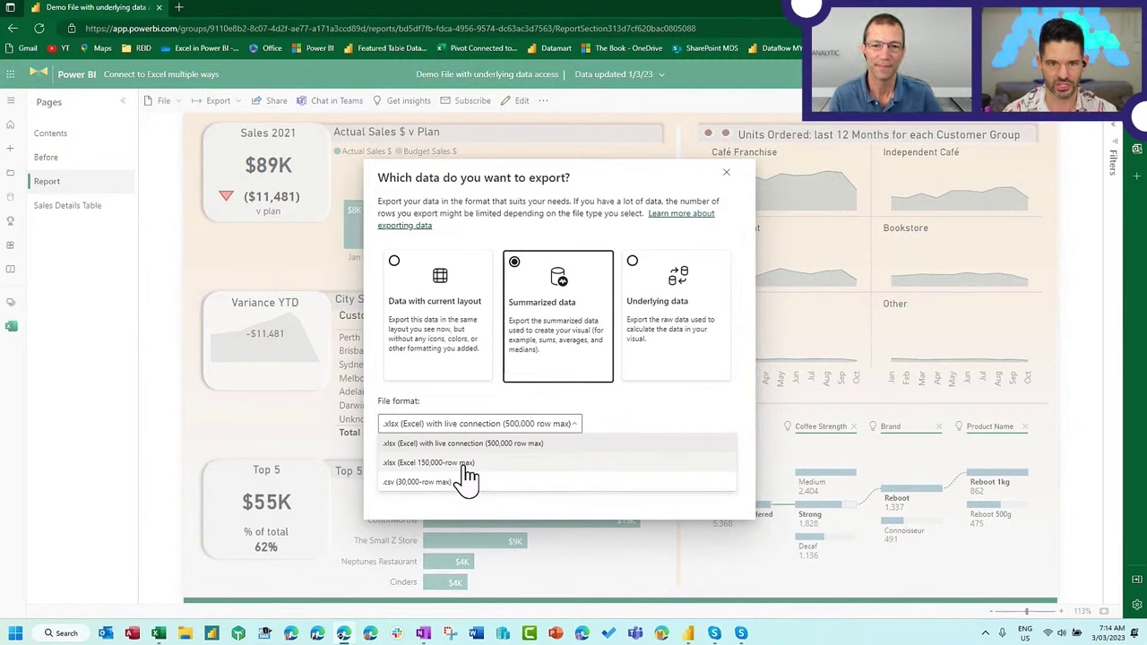
drag(466, 475, 471, 479)
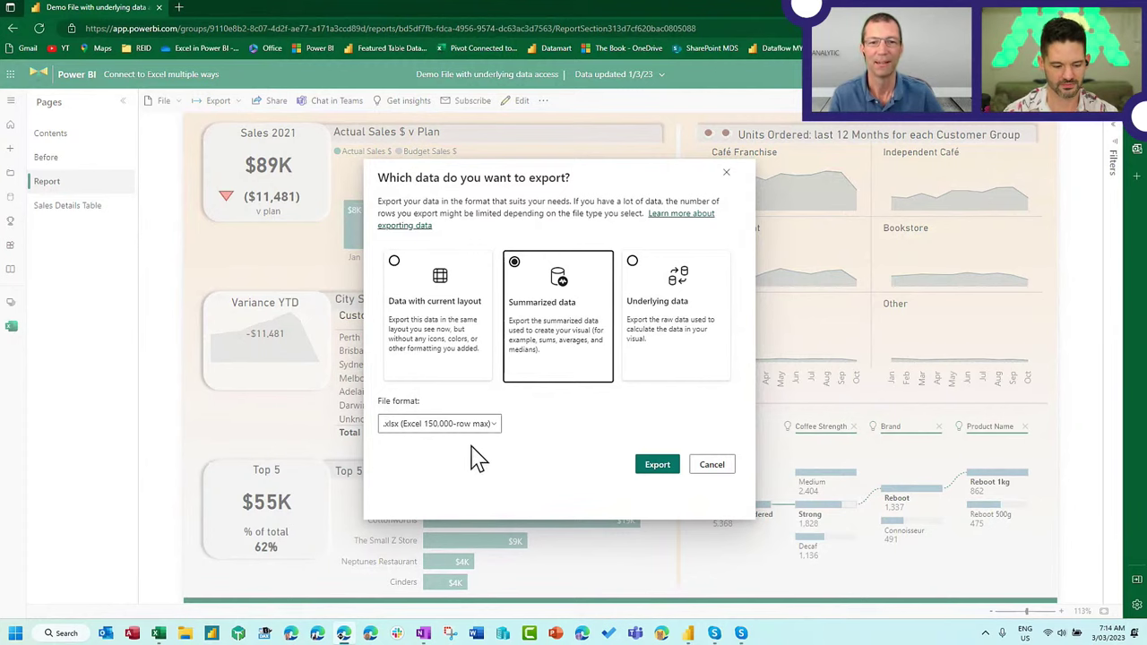
click(652, 475)
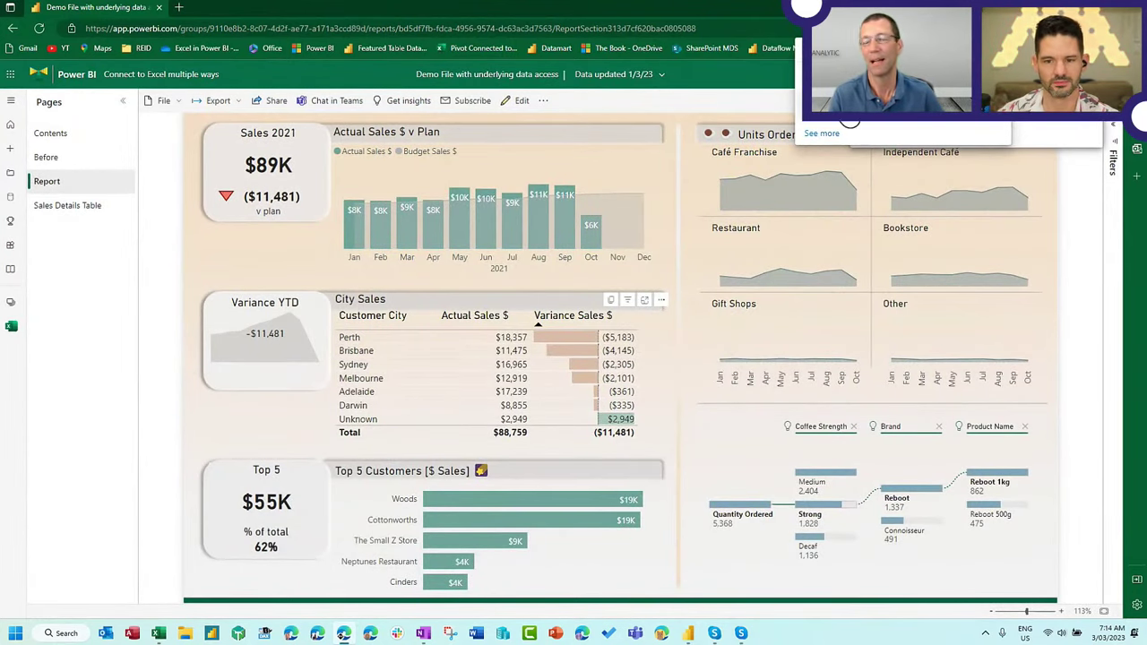
Switch to the summarized export in Excel, widen columns B and C, and inspect the applied filters note in A1
key(alt+Tab)
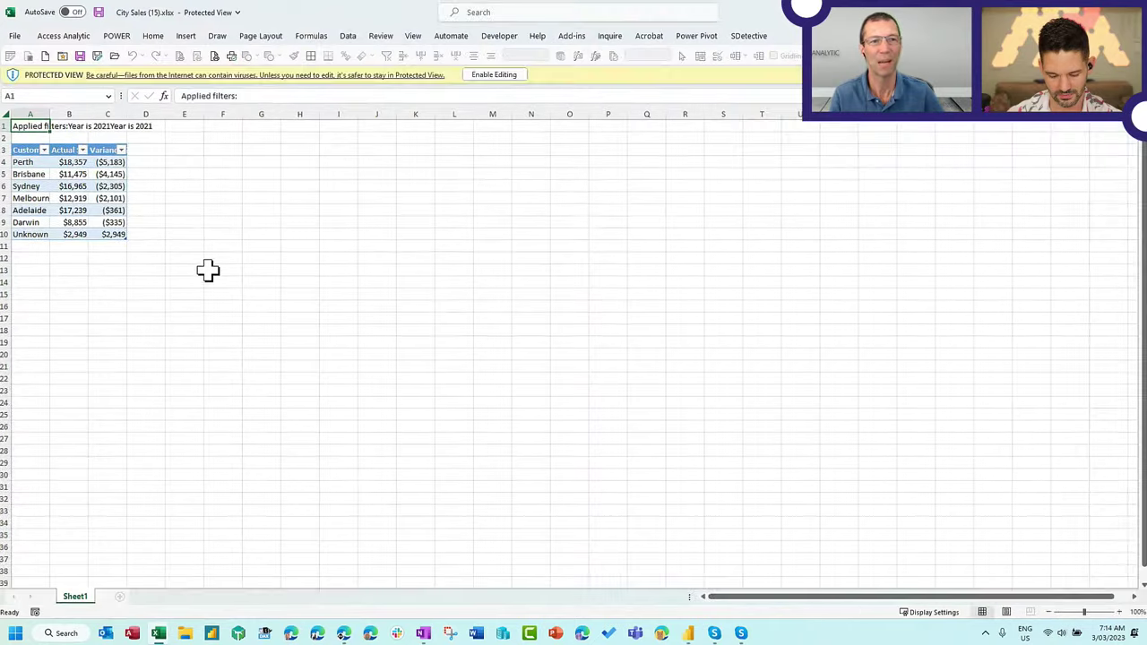
scroll(118, 251, up, 3)
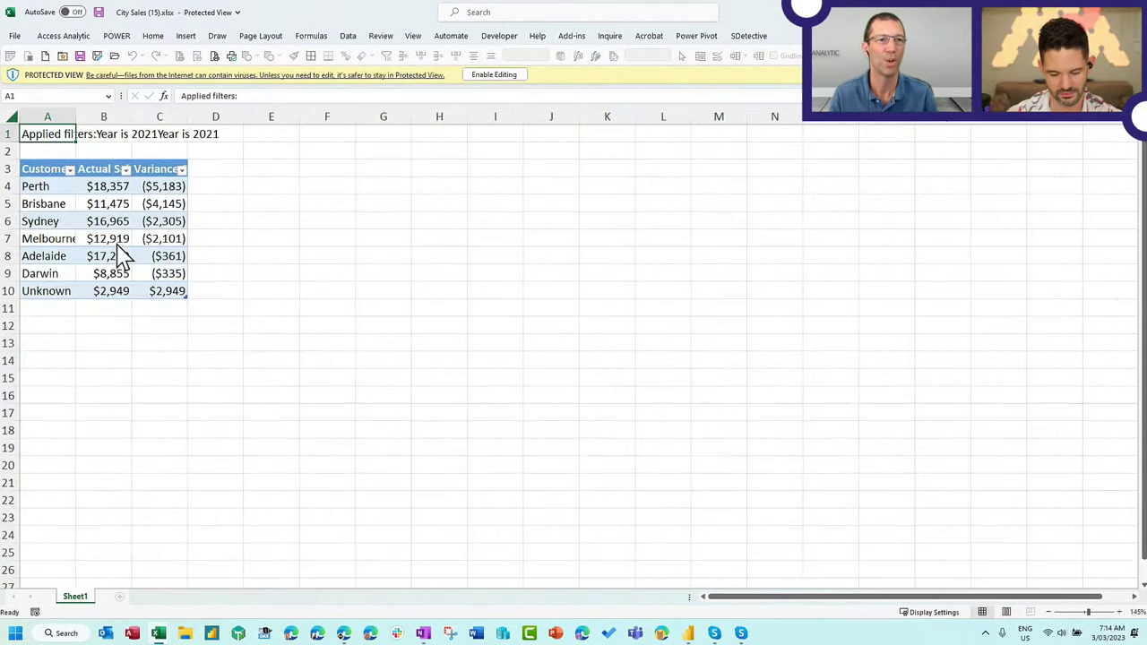
click(136, 132)
drag(132, 119, 248, 130)
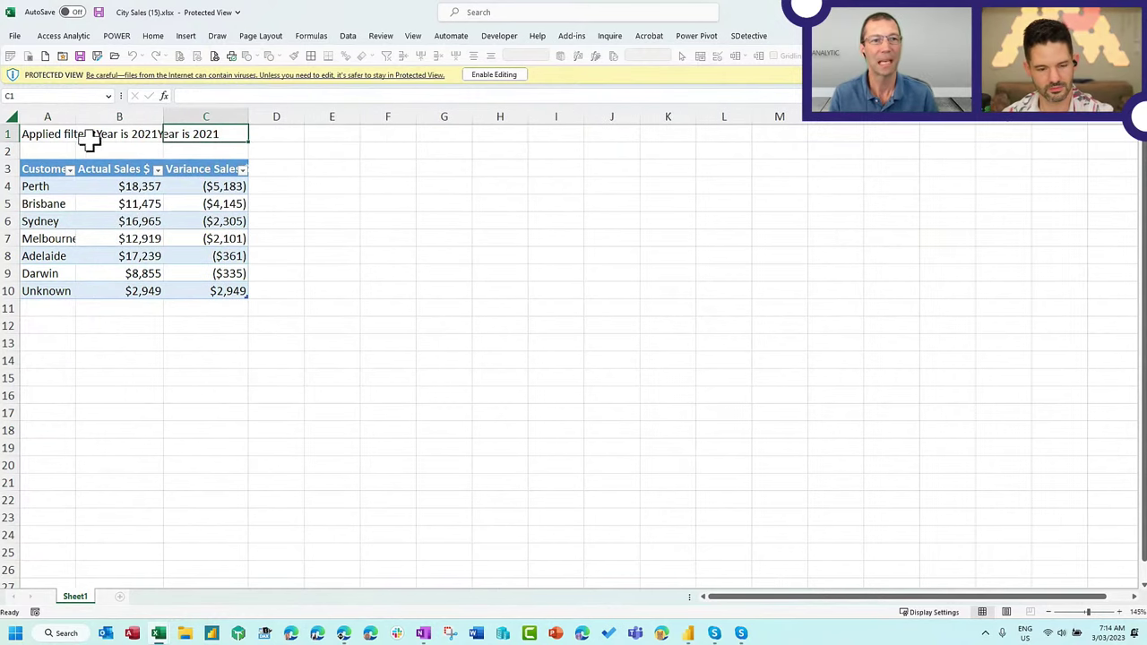
click(49, 137)
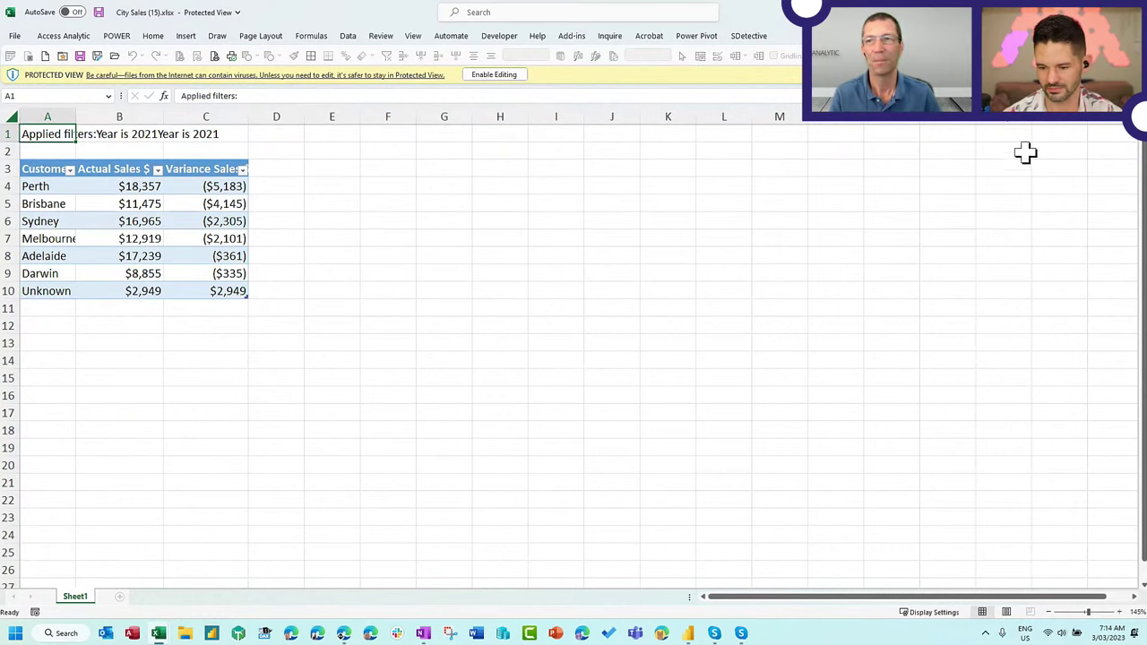
Switch to the Power BI report's Sales Details Table page and export its table as Summarized data in .xlsx (Excel 150,000-row max) format
key(alt+Tab)
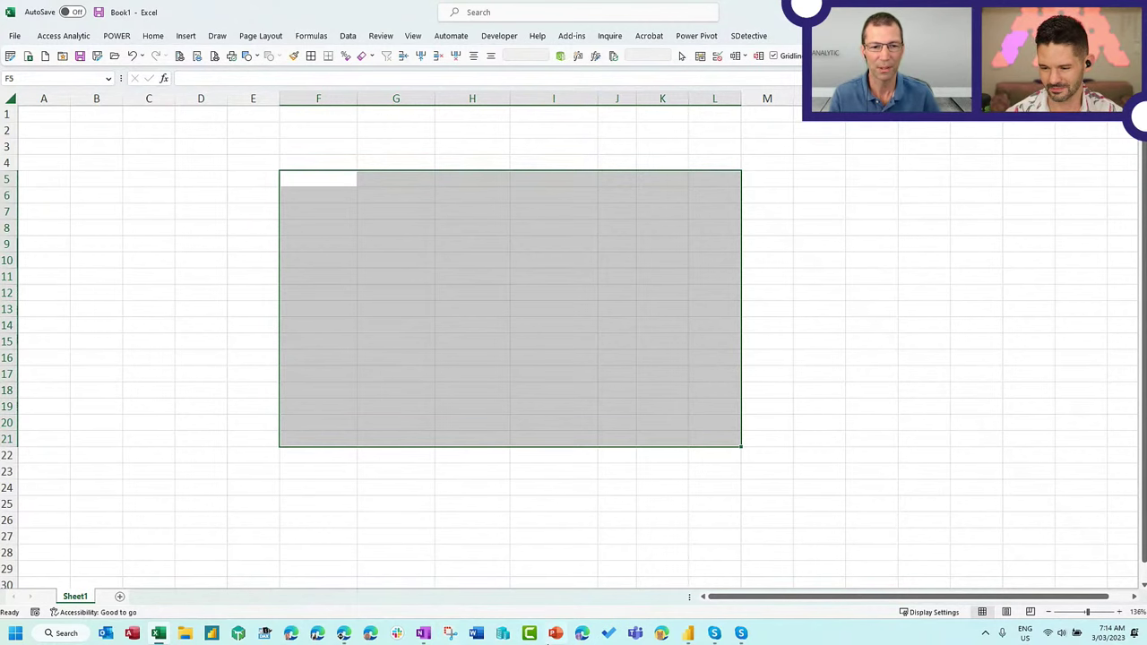
click(346, 634)
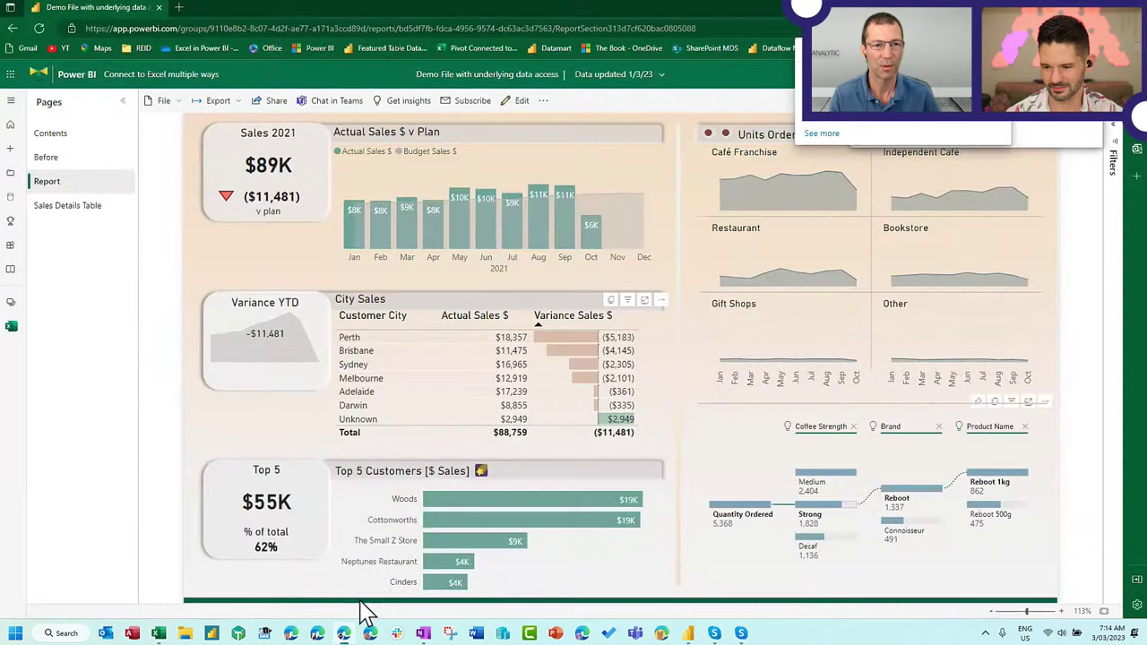
click(60, 208)
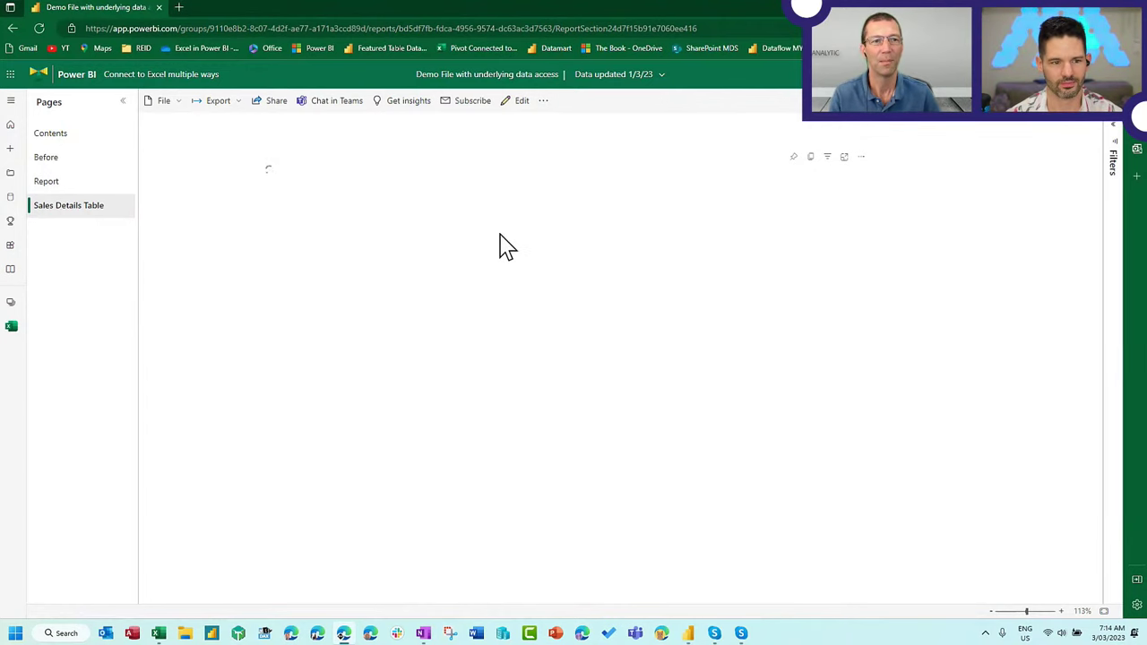
click(860, 157)
click(883, 200)
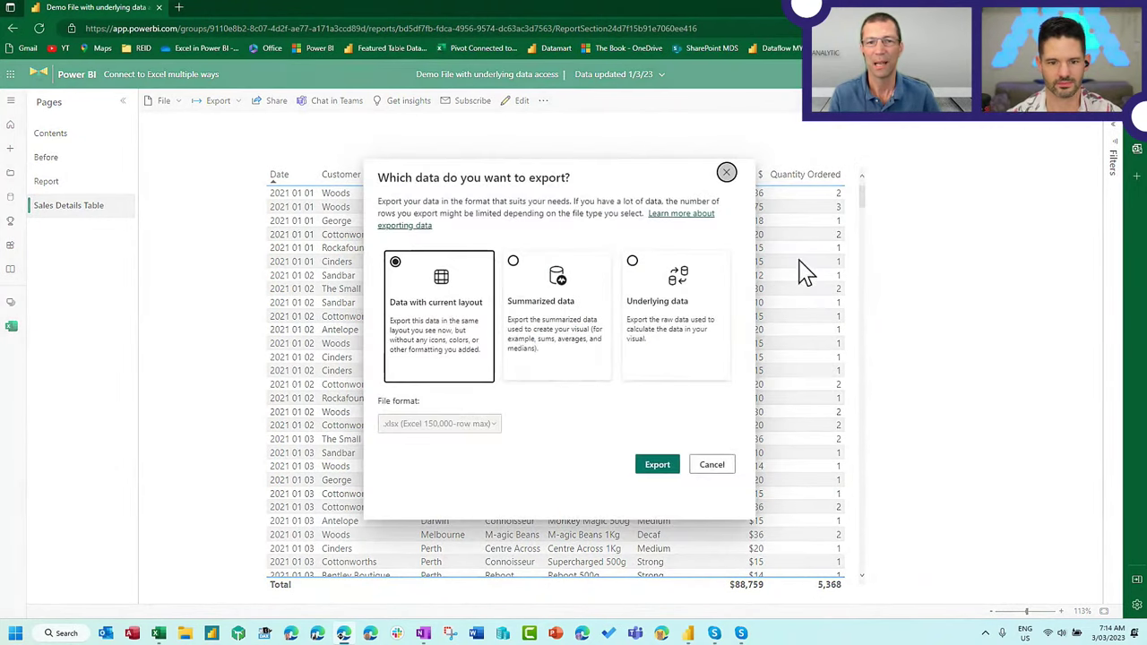
click(525, 273)
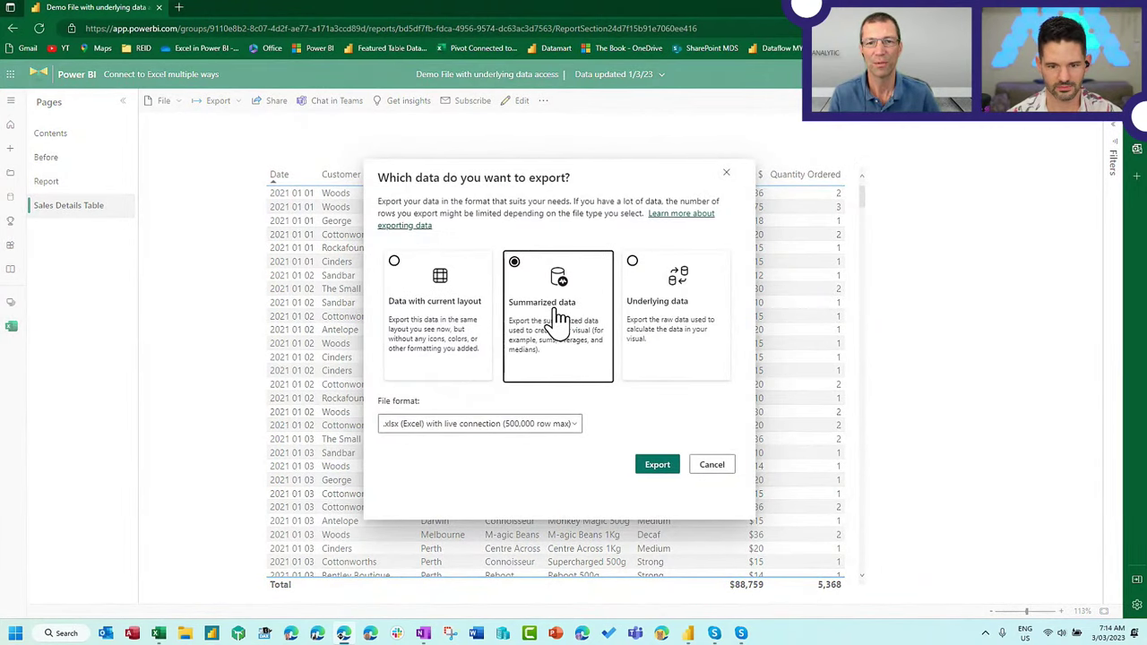
click(570, 430)
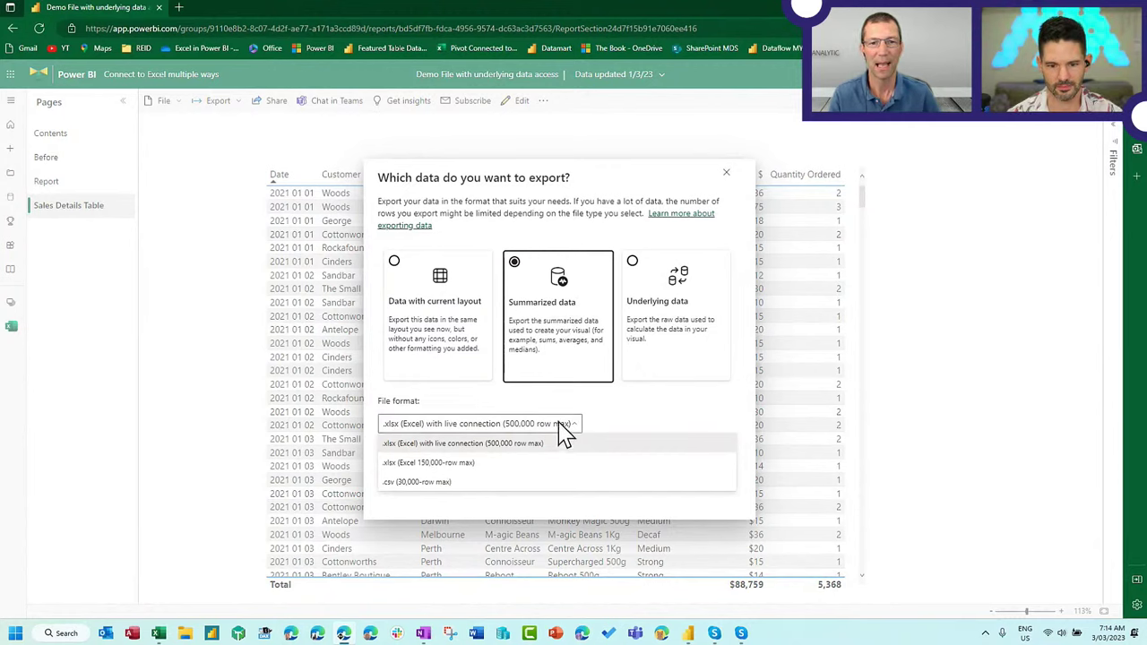
click(456, 465)
click(662, 470)
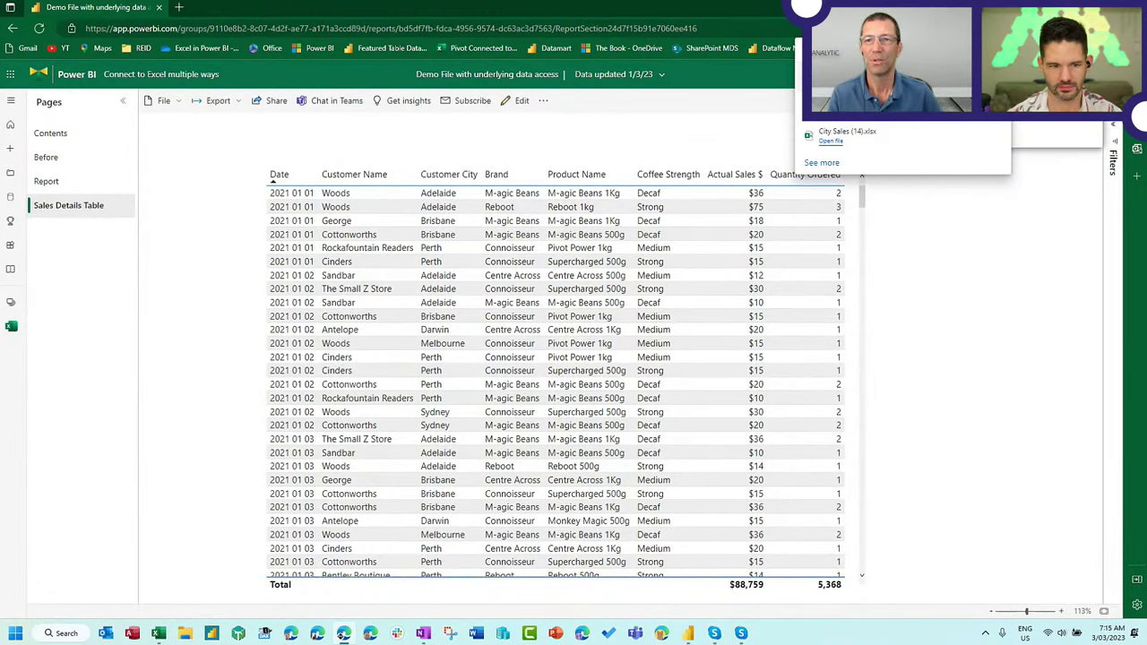
Switch to the exported data (4).xlsx workbook in Excel and examine its sales rows down to the last record
key(alt+Tab)
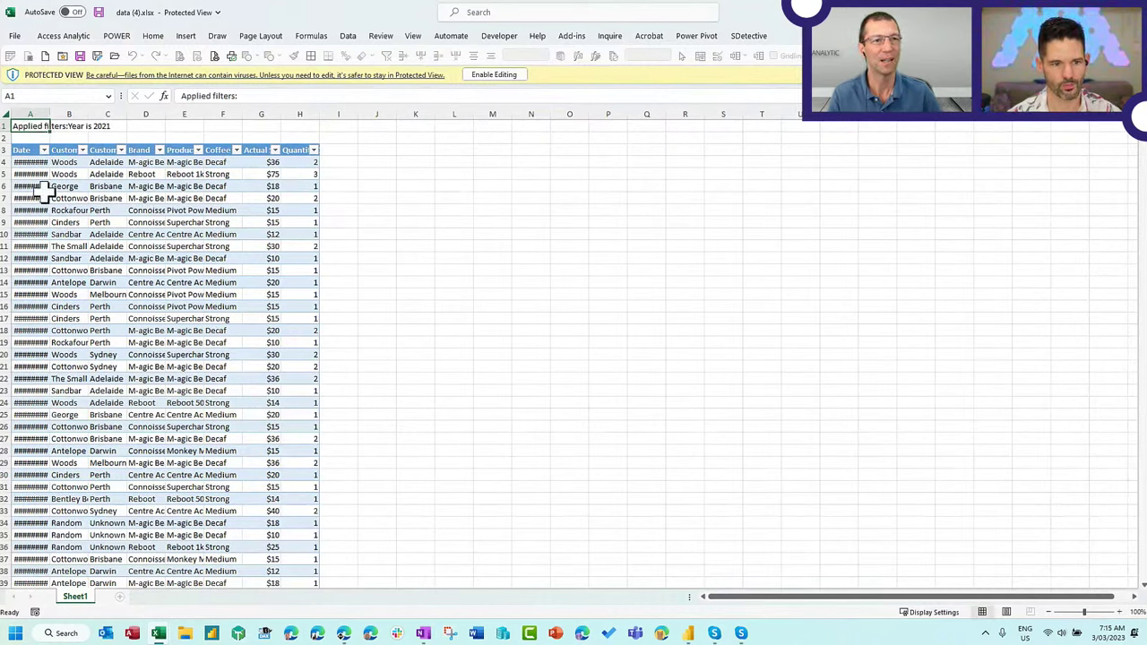
scroll(141, 268, down, 17)
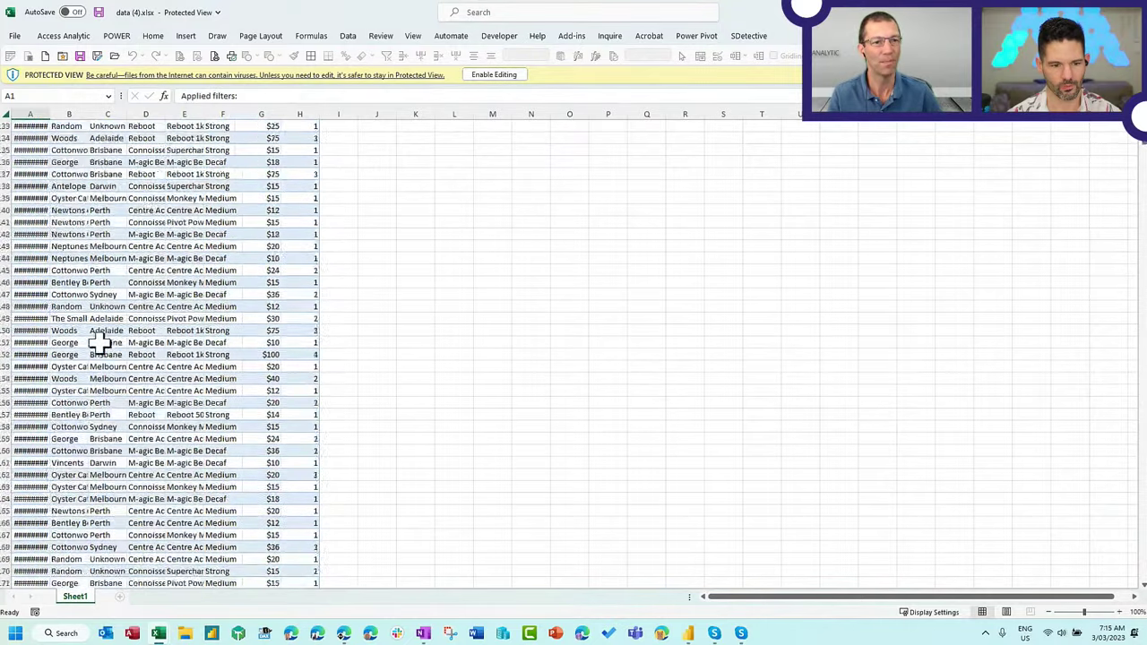
click(72, 373)
key(ctrl+Down)
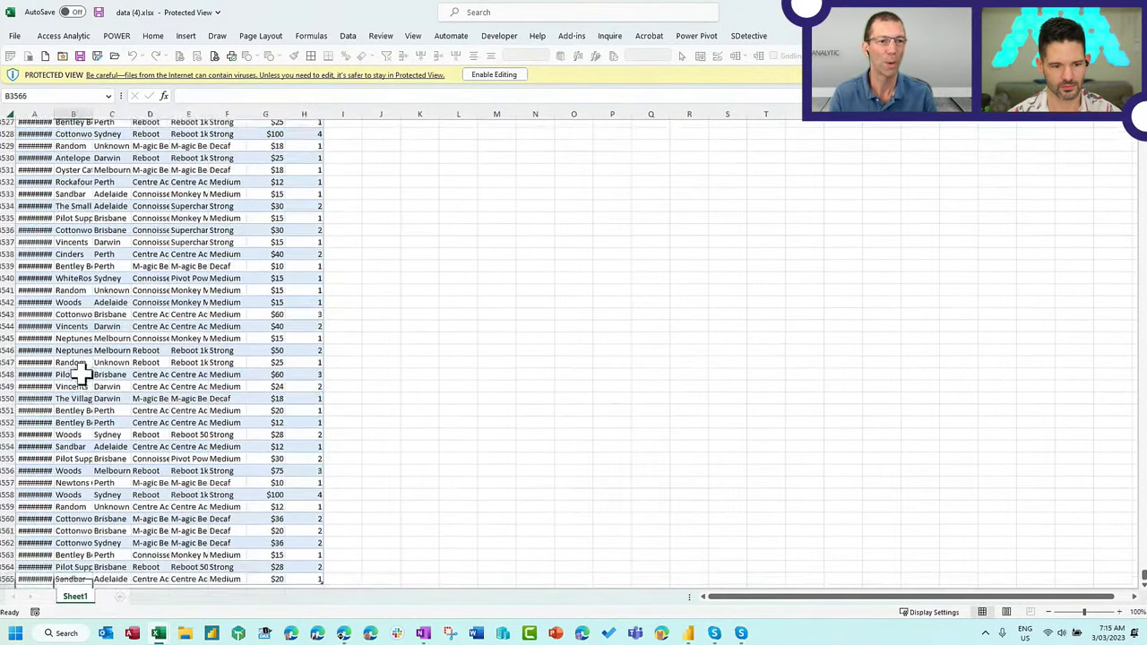
scroll(63, 372, down, 2)
click(38, 534)
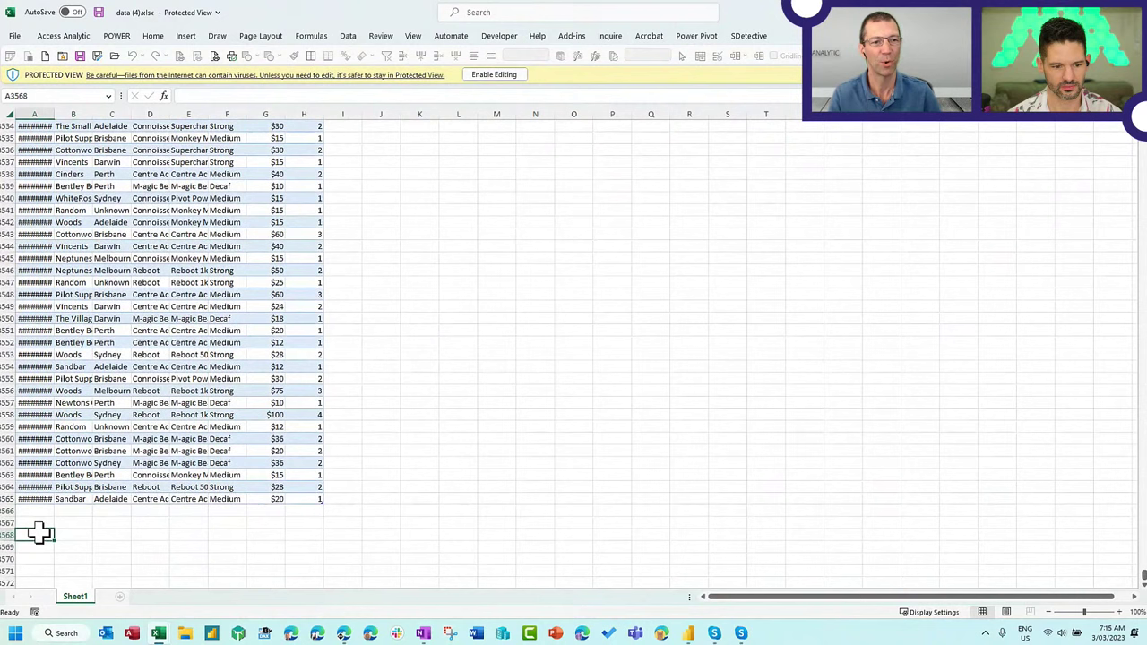
scroll(166, 417, up, 6)
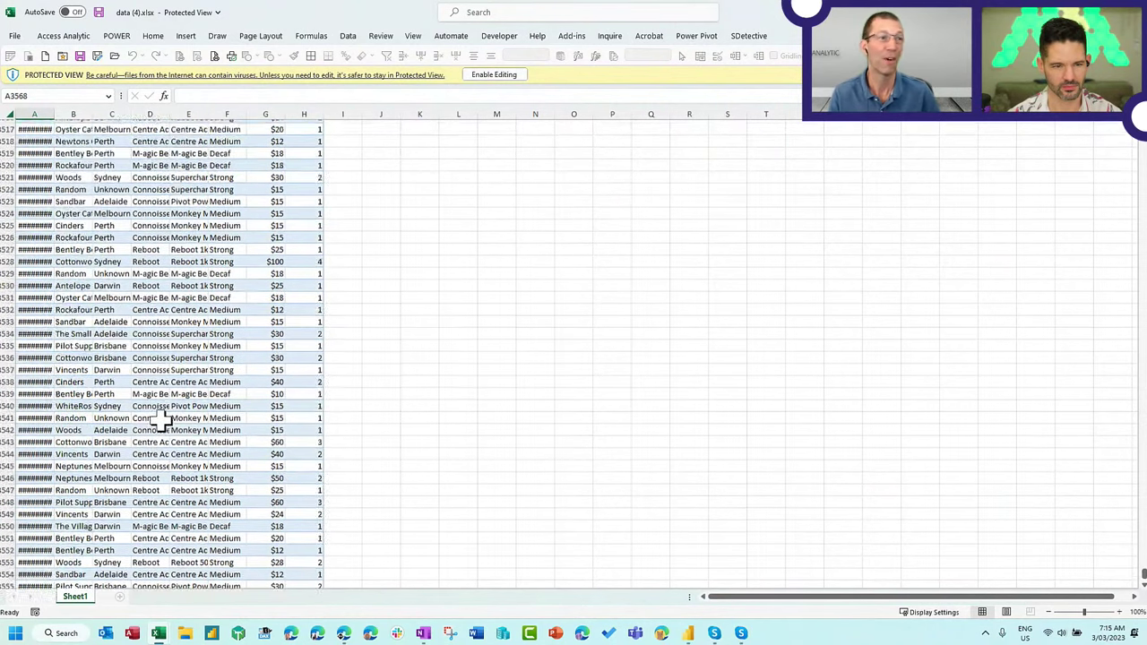
scroll(157, 427, down, 4)
click(145, 436)
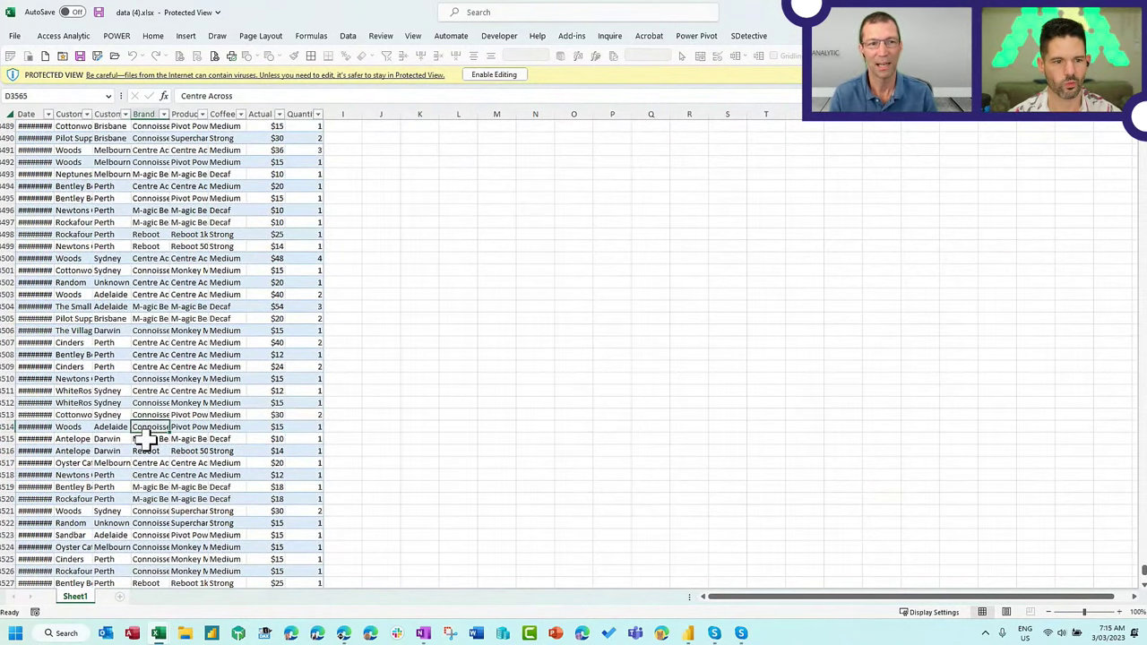
key(ctrl+Down)
Return to the first row of the sheet and widen column A to fit the applied filters note and the dates
key(ctrl+Up)
key(ctrl+Up)
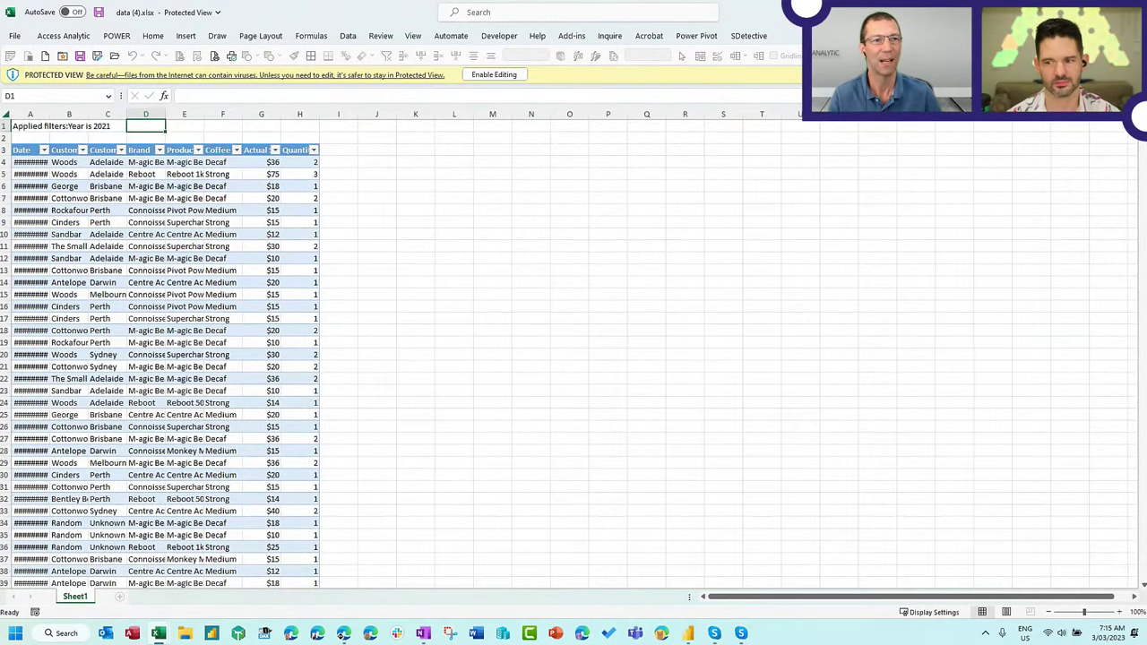
click(43, 125)
drag(50, 114, 118, 114)
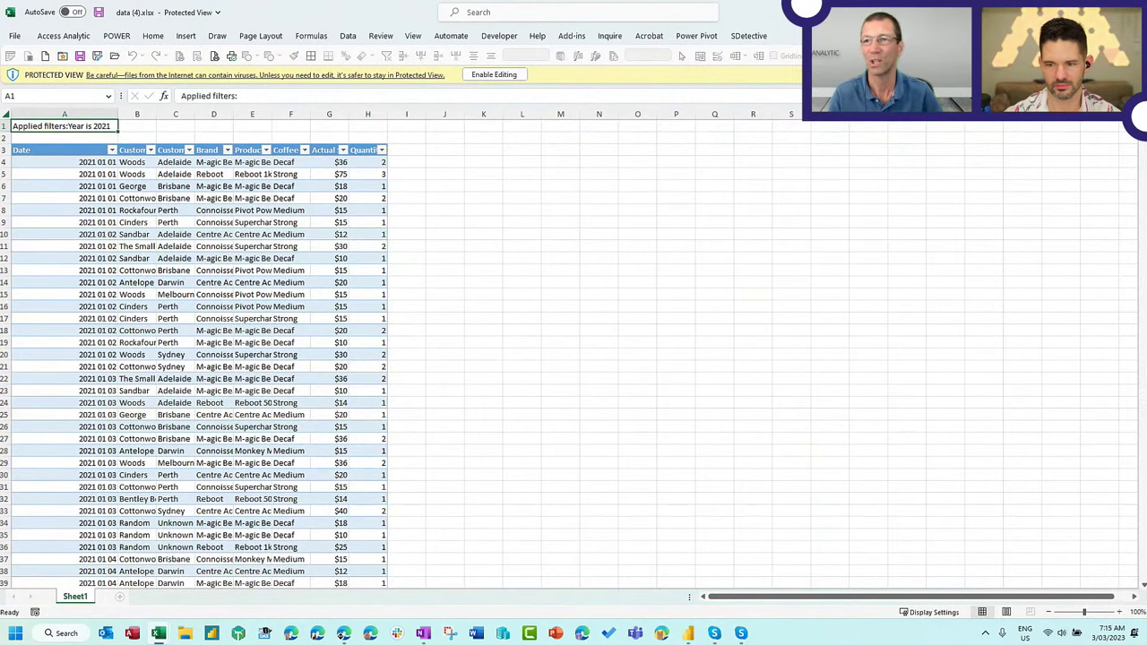
Return to the Report page in Power BI, start a data export of the City Sales table and choose Underlying data
key(ctrl+Tab)
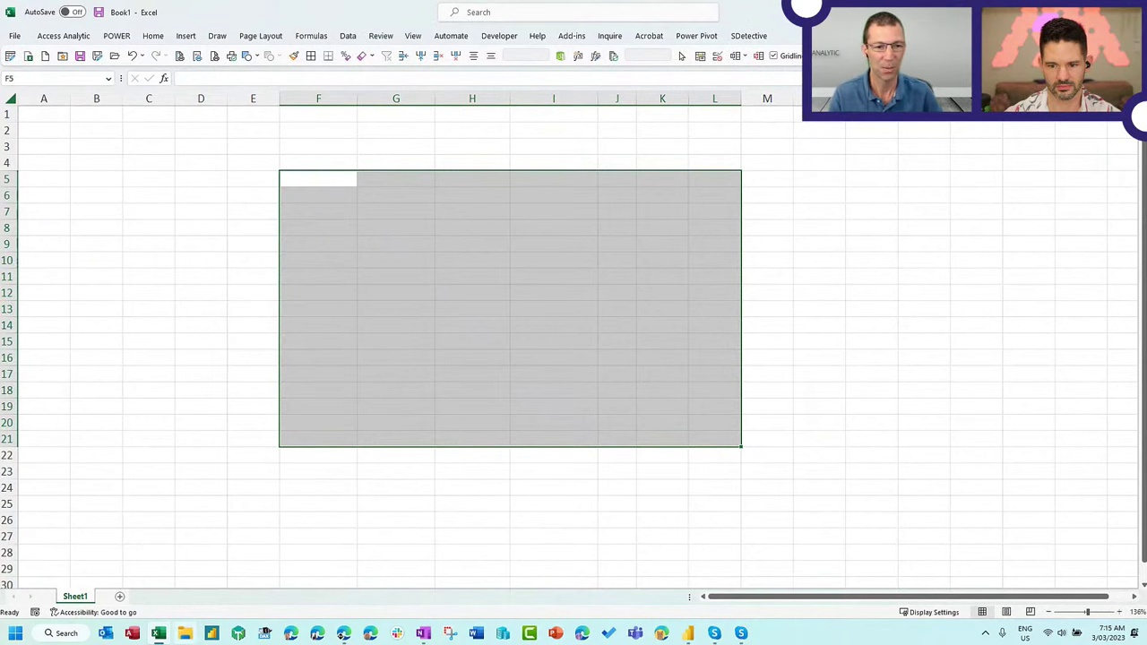
click(344, 634)
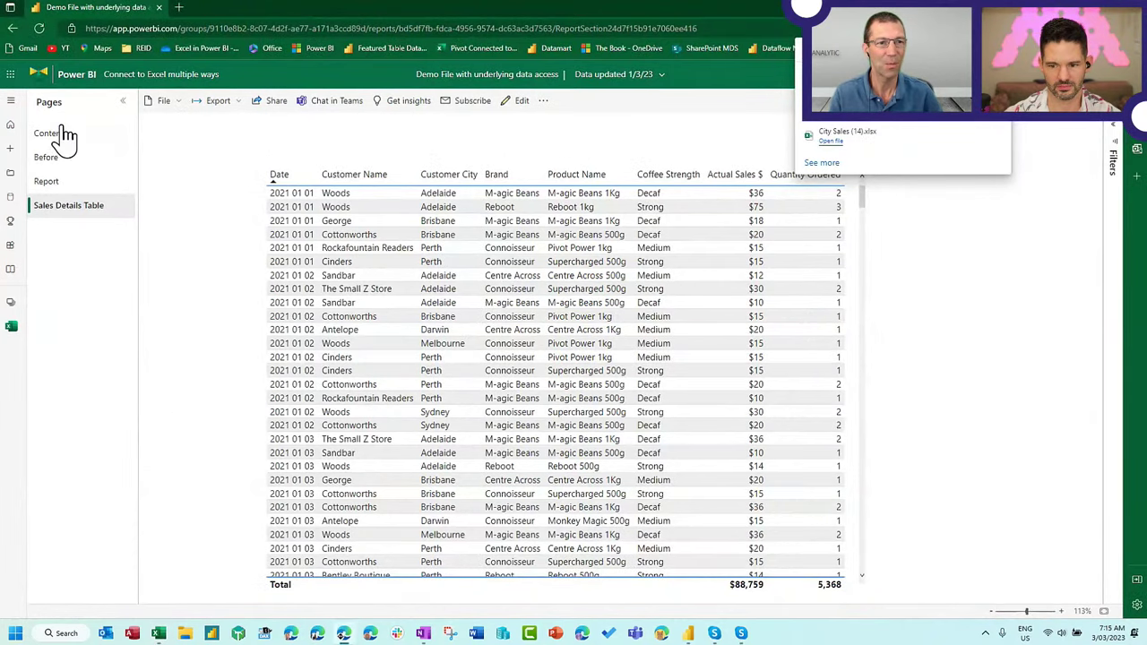
click(49, 183)
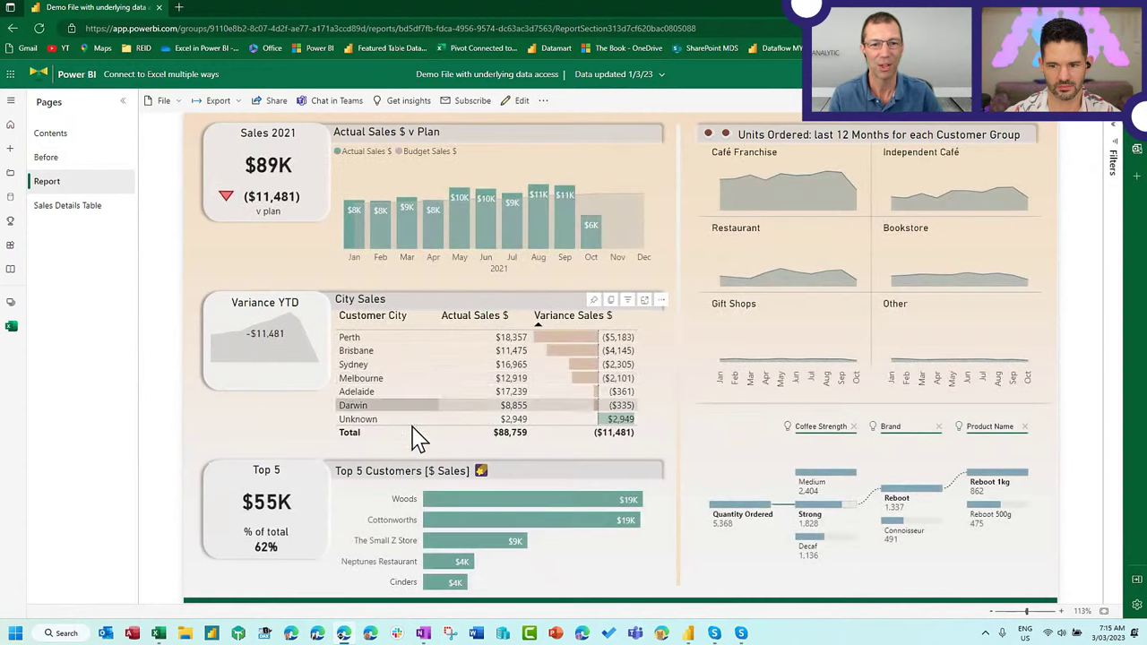
click(661, 301)
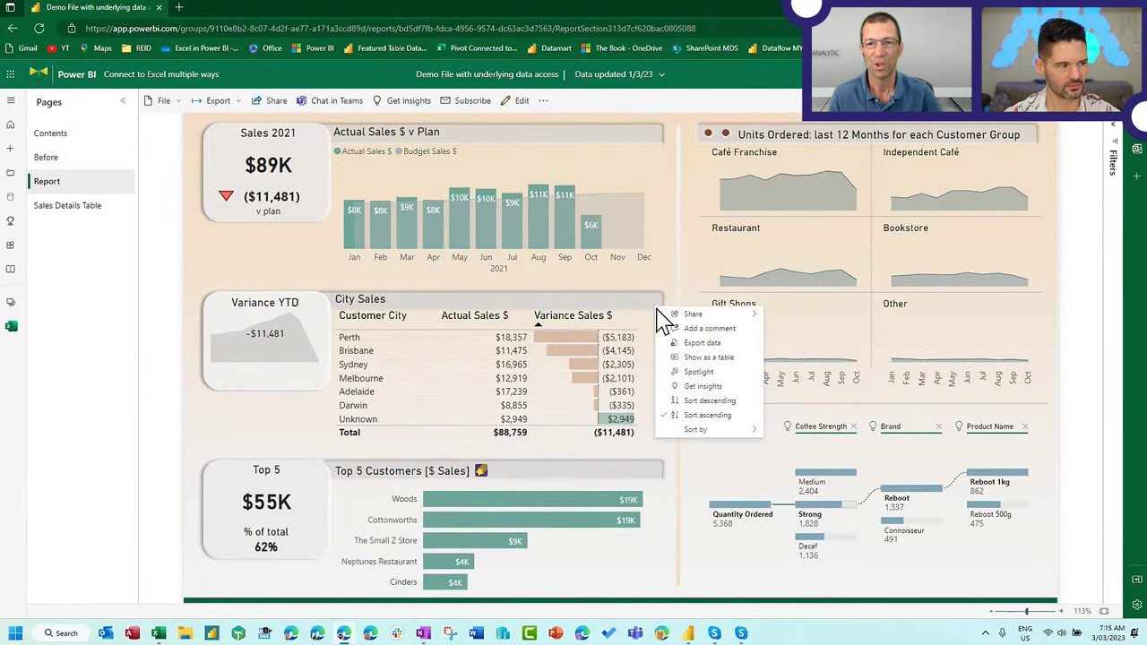
click(715, 344)
click(583, 318)
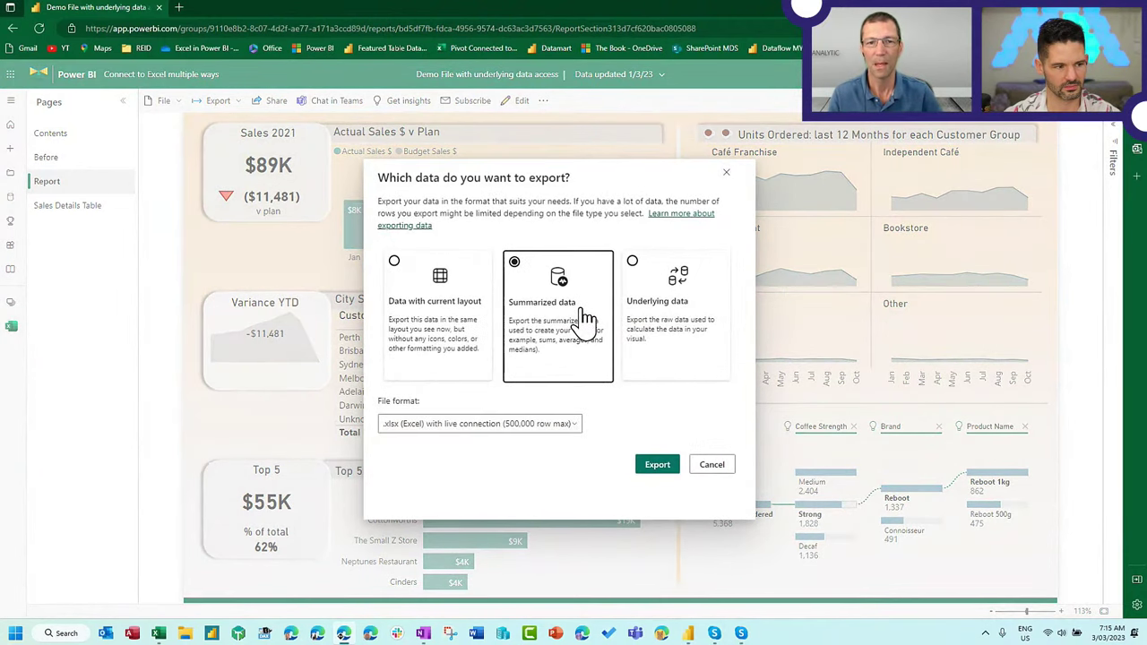
click(665, 325)
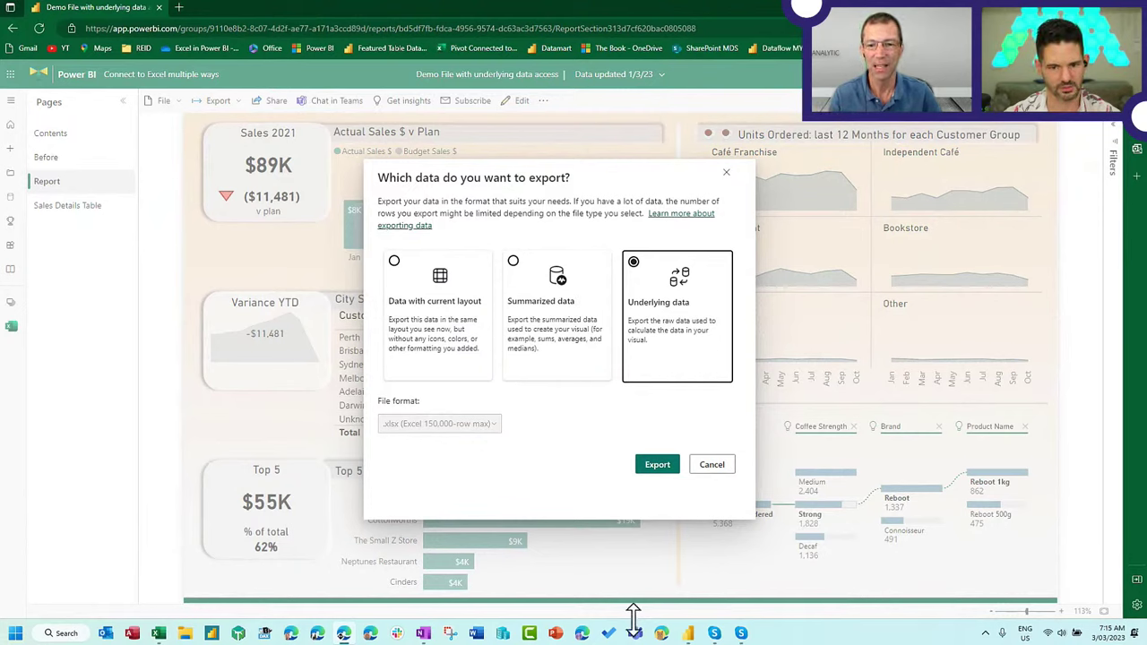
Switch to Power BI Desktop and examine the Export data permissions in the current file's report settings, comparing the summarized and underlying data options
click(688, 634)
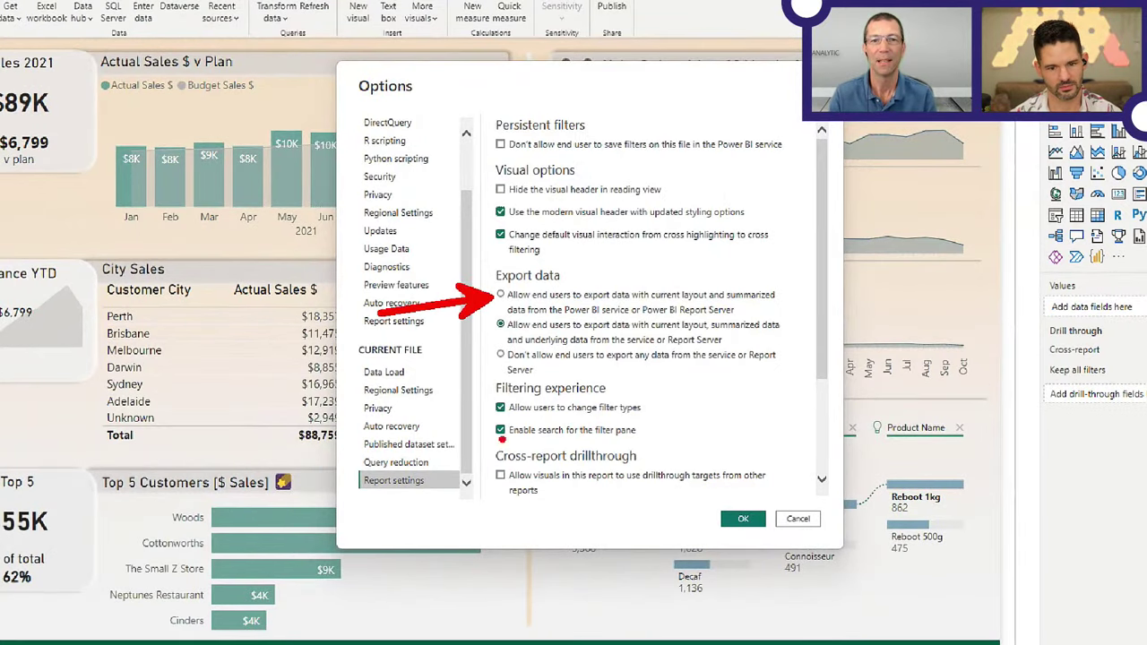
drag(726, 303, 774, 303)
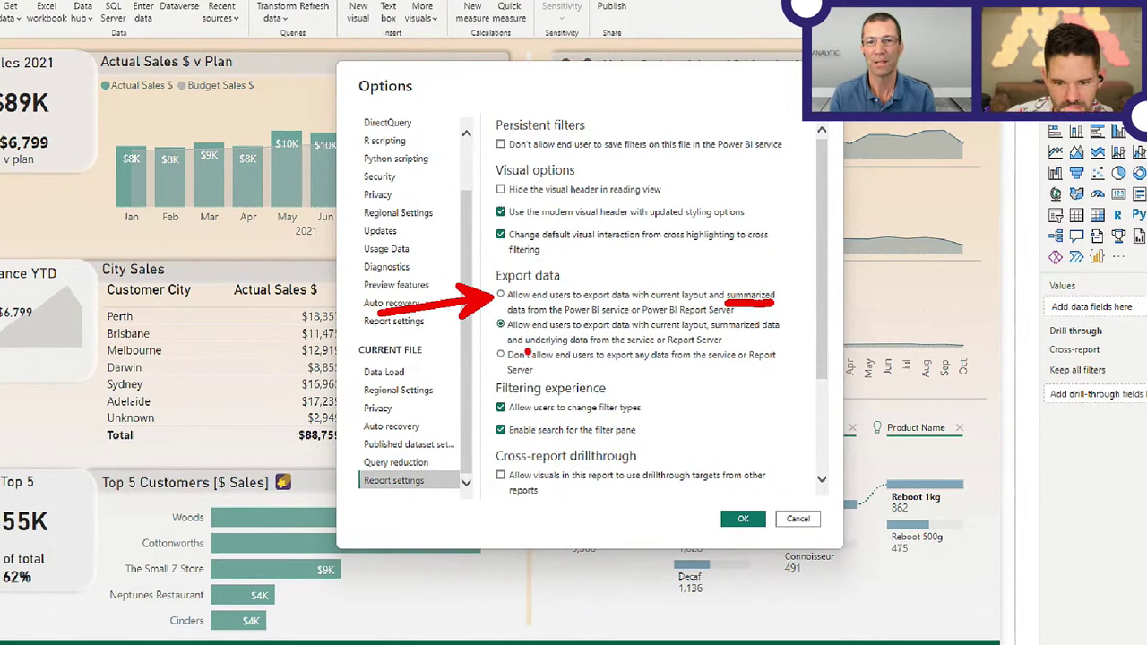
drag(515, 350, 590, 345)
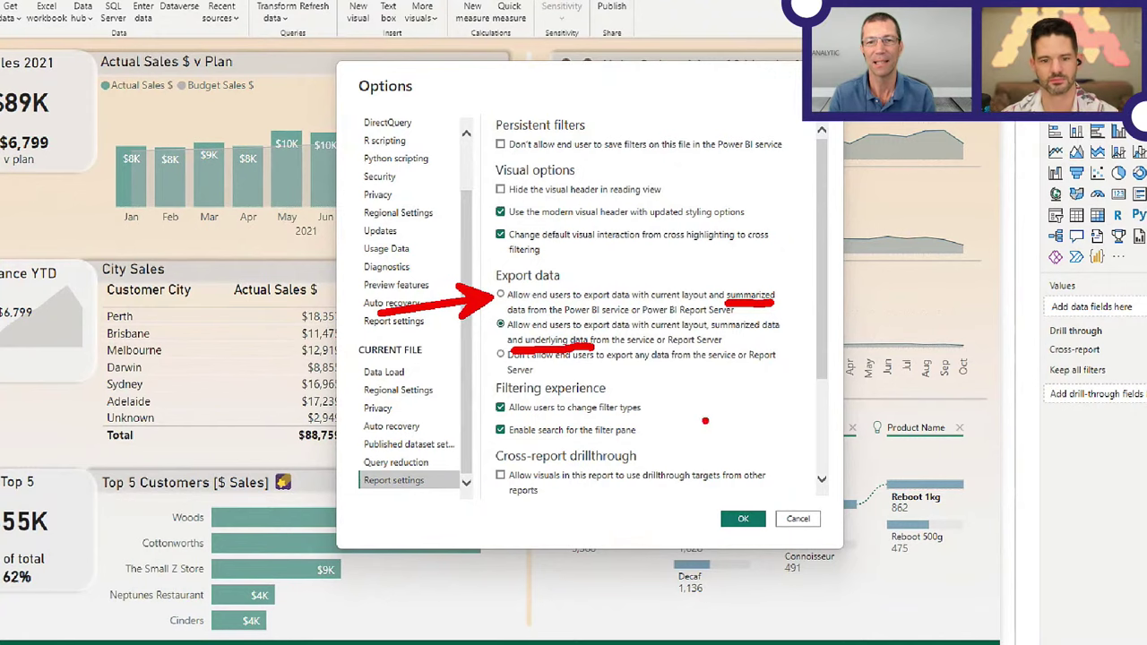
key(Escape)
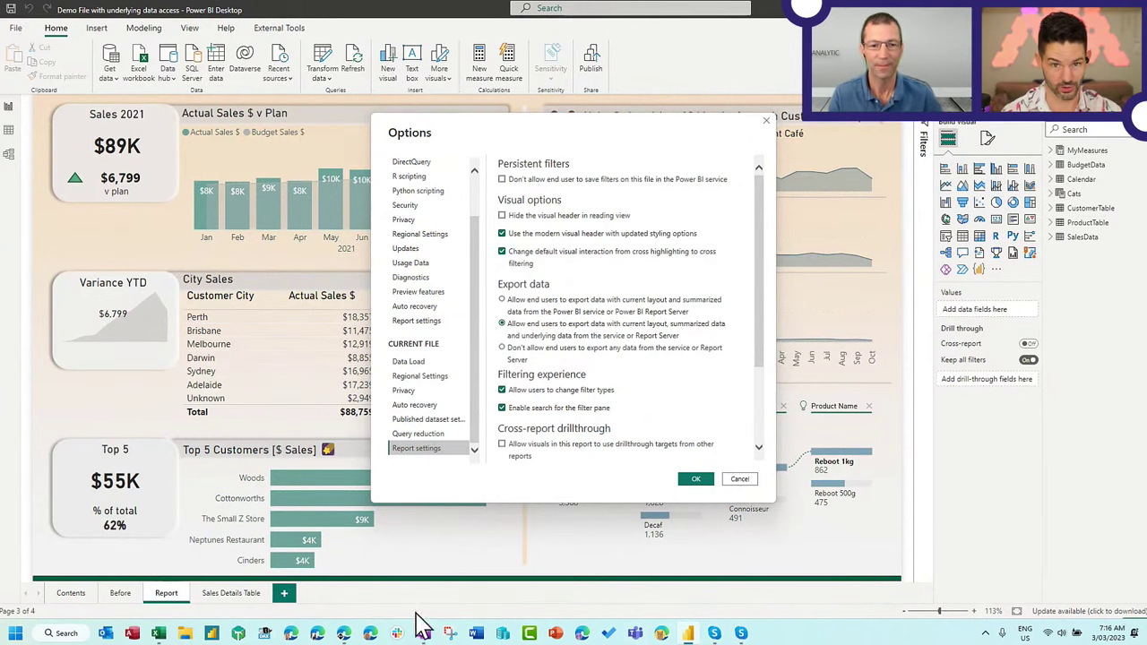
Return to the Power BI report in the browser and run the Underlying data export of the City Sales table
click(344, 634)
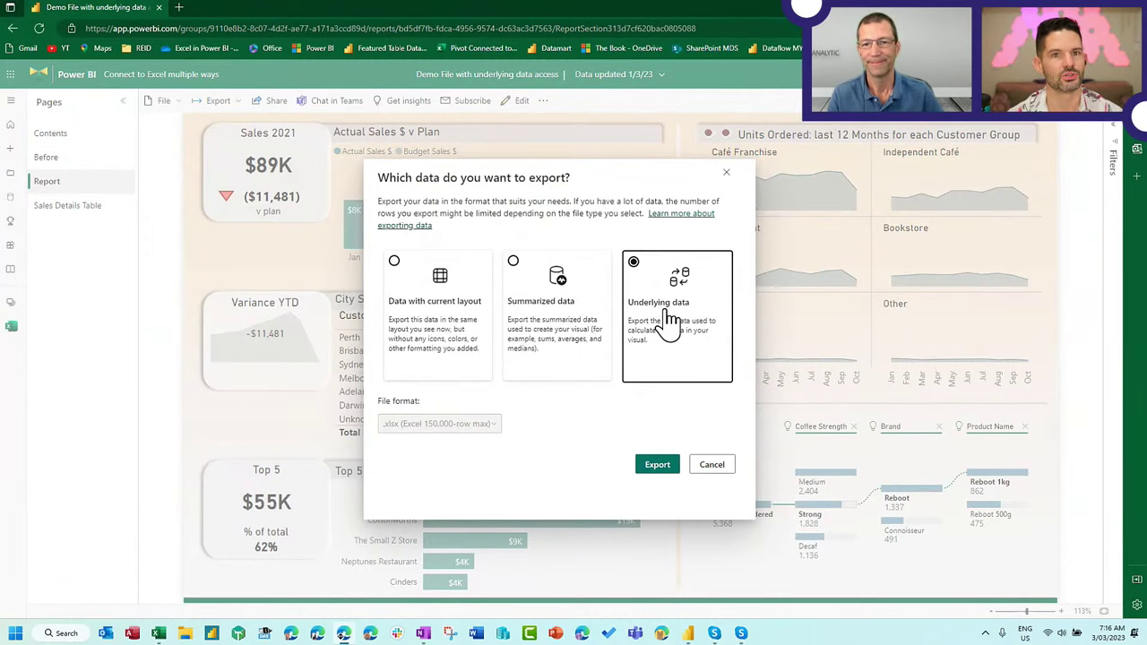
click(659, 466)
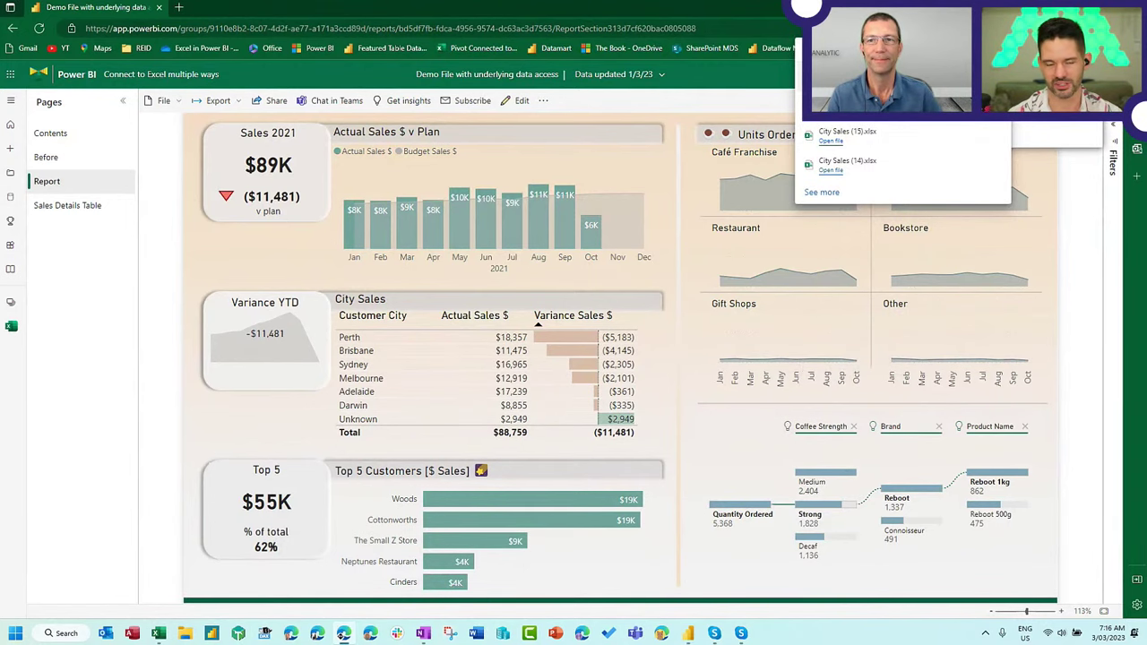
Switch to the exported City Sales (16).xlsx workbook in Excel and widen the Delivery Date, Order Date and Sales Amount columns
key(alt+Tab)
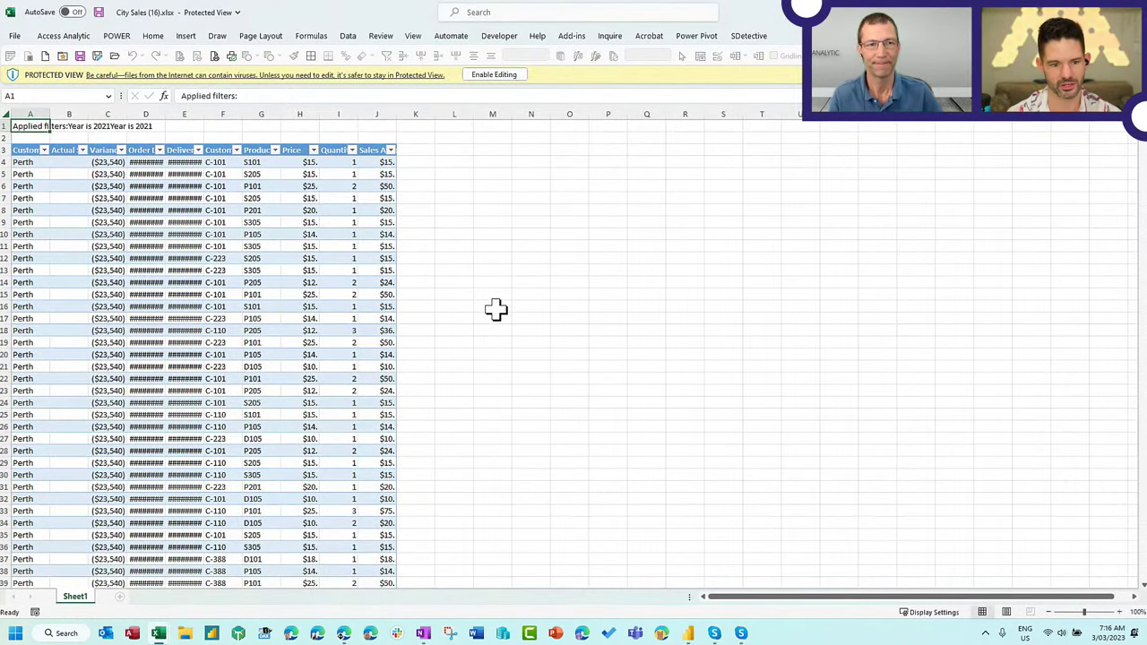
drag(205, 114, 230, 115)
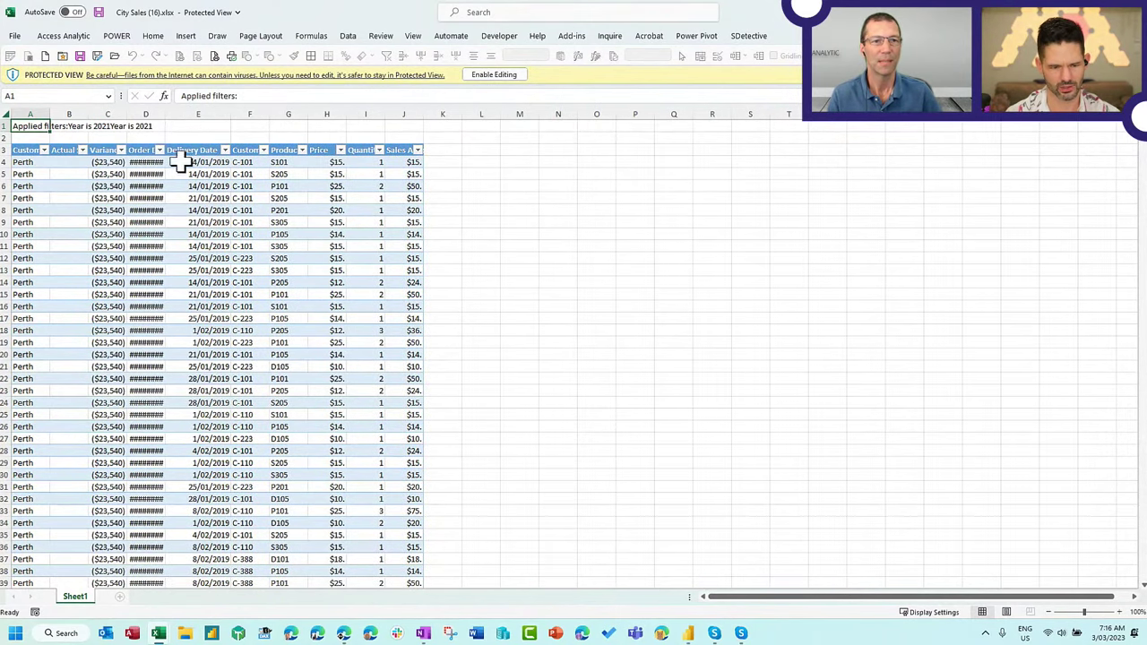
drag(164, 114, 226, 115)
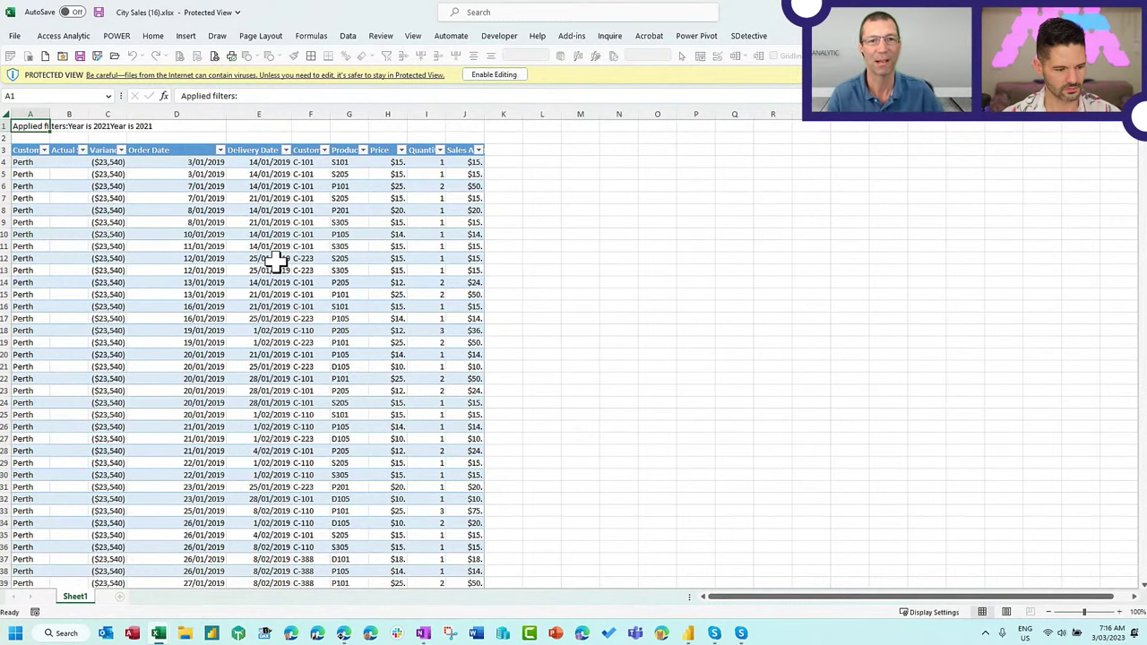
click(470, 198)
drag(488, 111, 515, 114)
click(499, 186)
Examine the exported underlying transactions, including the Price and Sales Amount columns, down to the last row
scroll(499, 292, down, 6)
scroll(529, 260, up, 6)
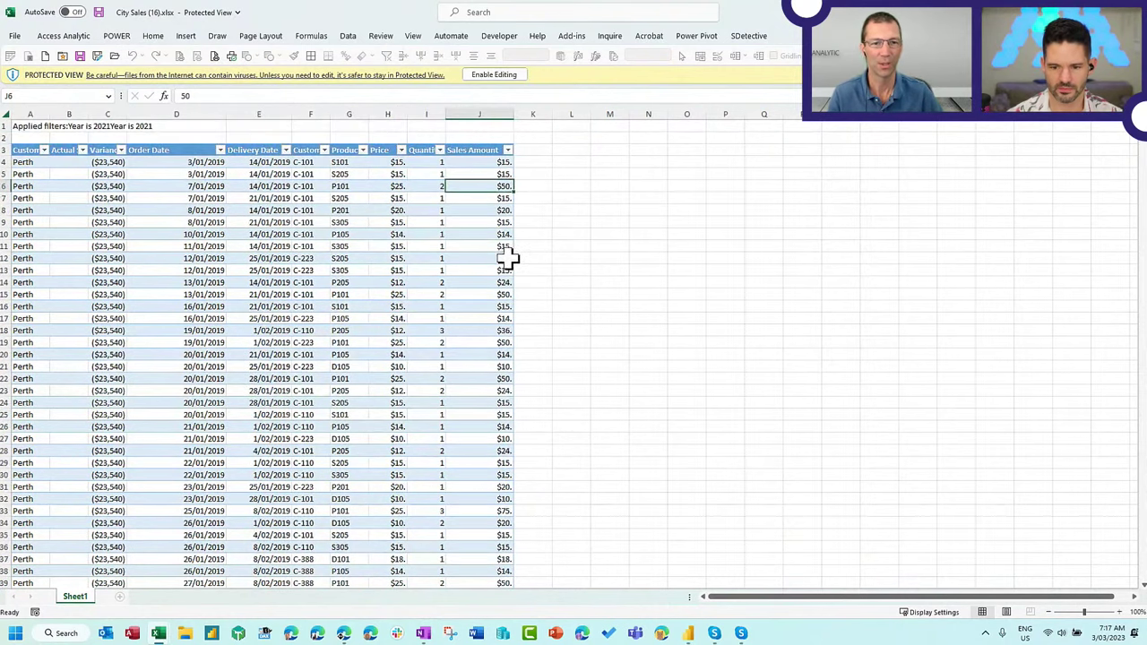
ctrl+scroll(515, 265, up, 2)
ctrl+scroll(516, 264, up, 1)
scroll(654, 242, up, 2)
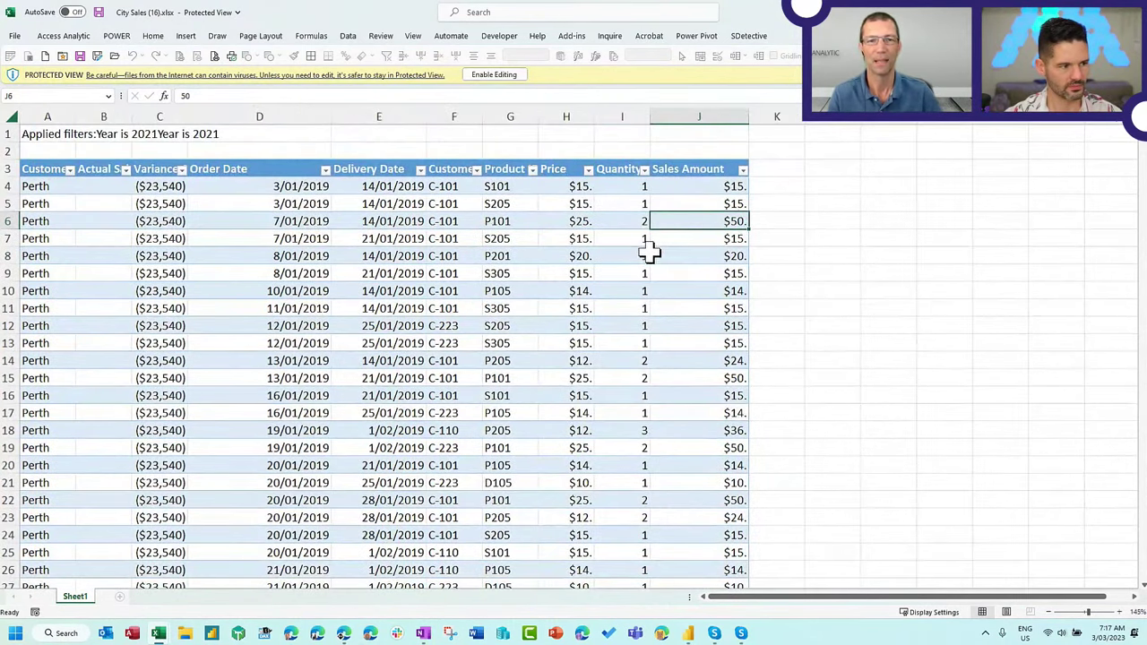
click(577, 205)
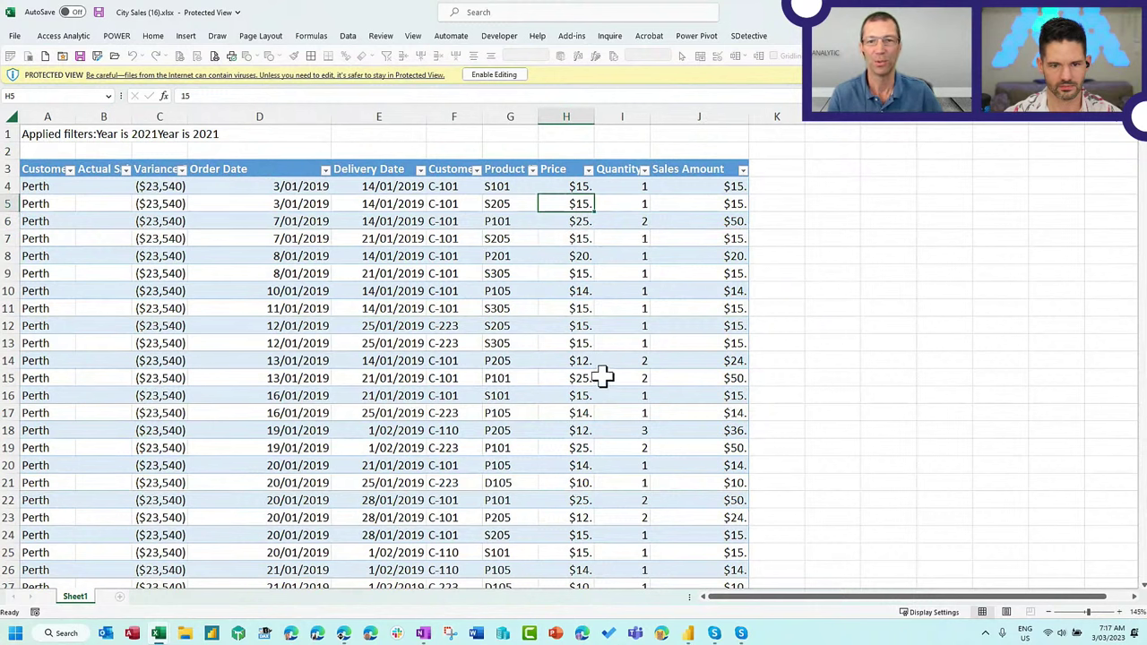
scroll(682, 325, down, 10)
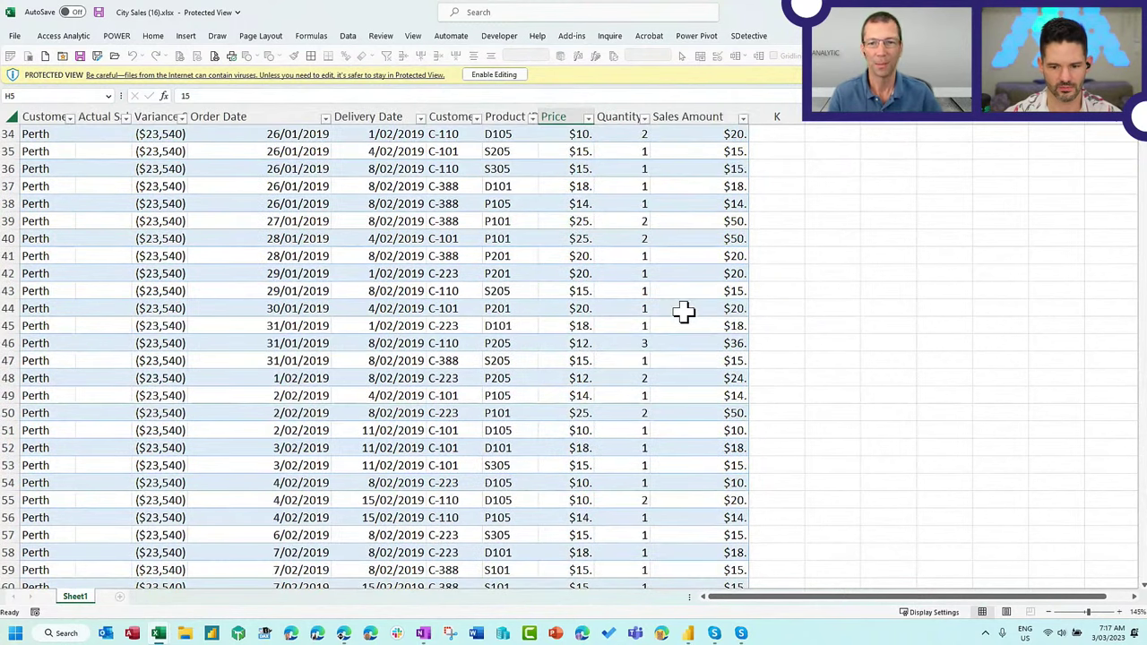
click(686, 322)
key(ctrl+Down)
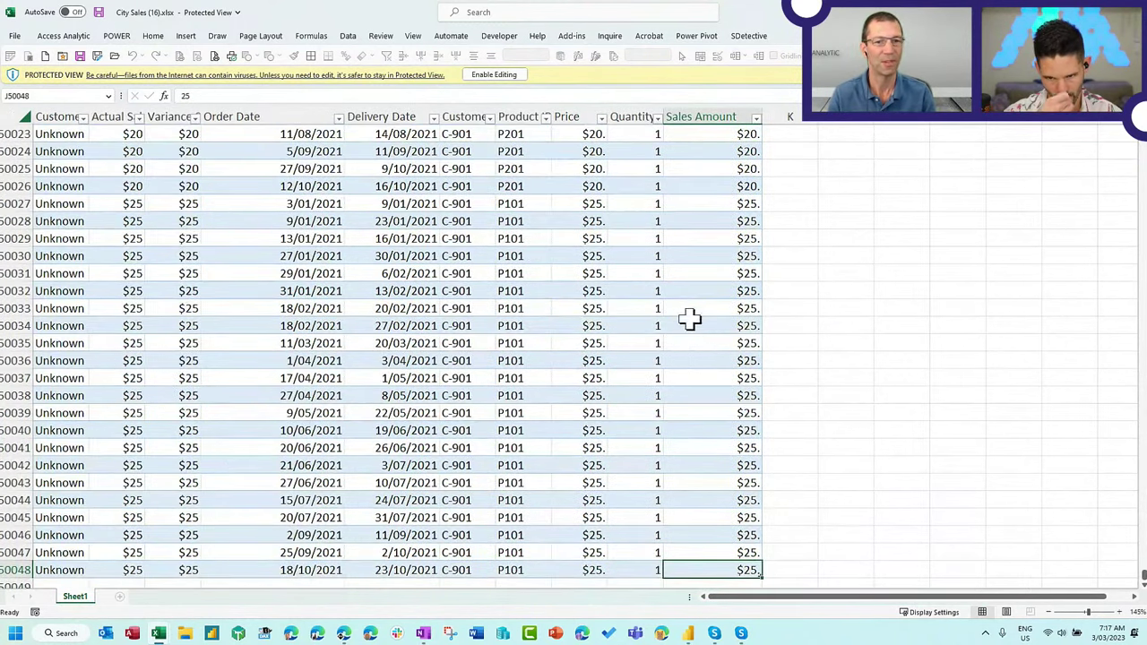
Return to the top of the exported transactions, create a blank workbook and select the range F5:L21 in it
scroll(704, 386, down, 1)
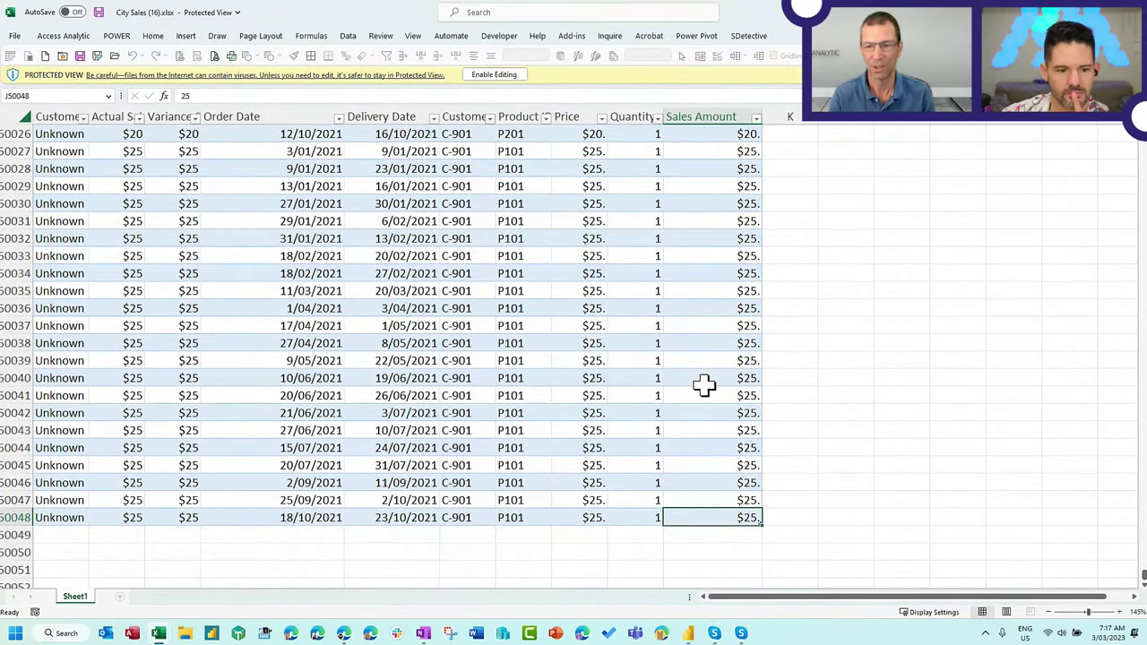
key(ctrl+Up)
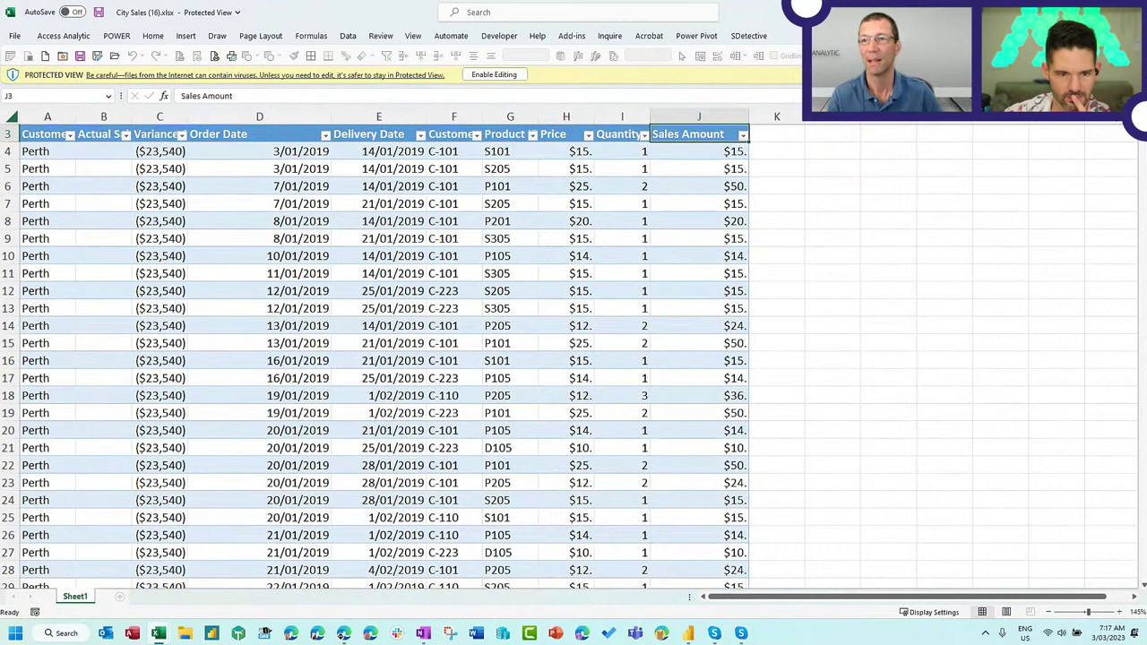
key(ctrl+n)
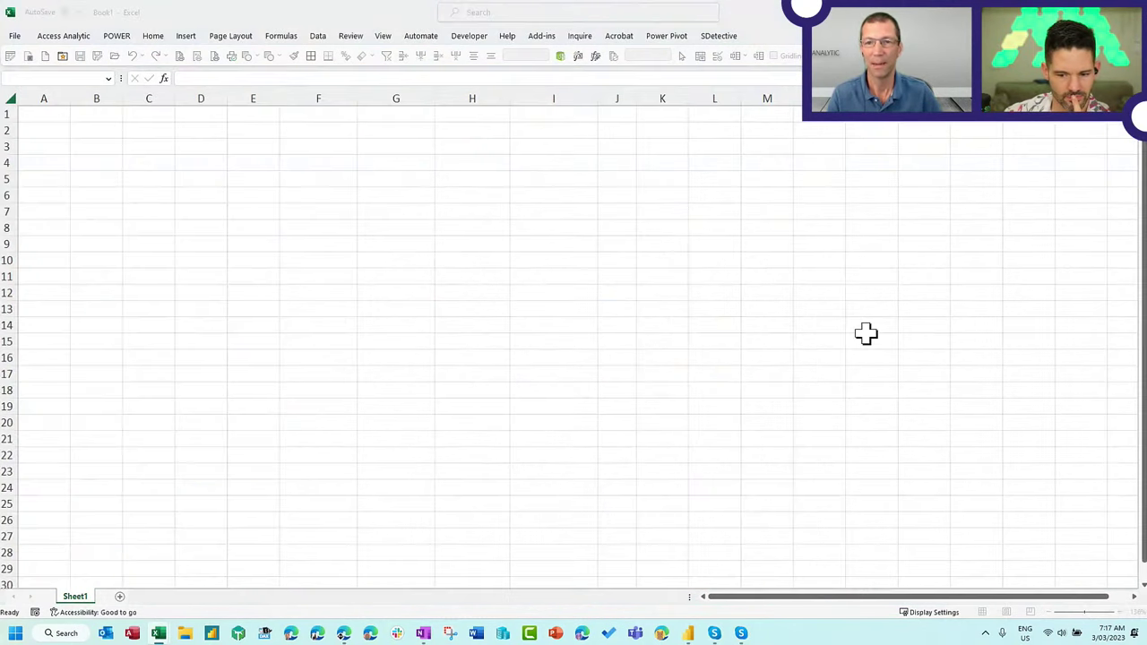
drag(318, 178, 715, 439)
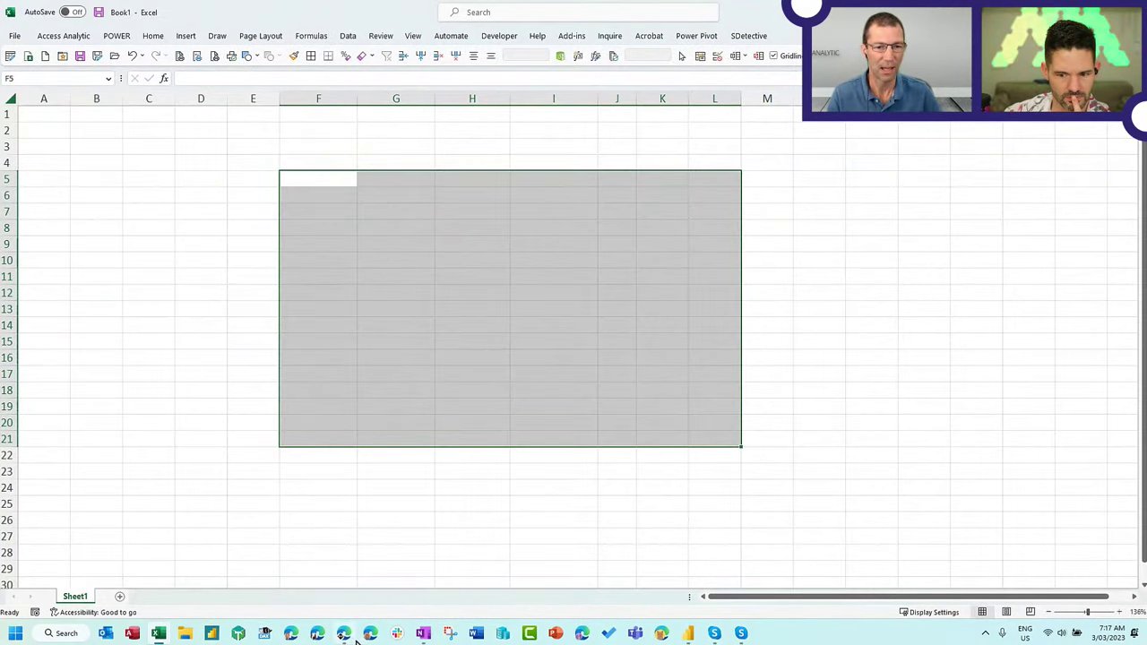
Switch to the Power BI report in the browser and export the City Sales table as Summarized data in .xlsx format with live connection
click(346, 635)
click(663, 305)
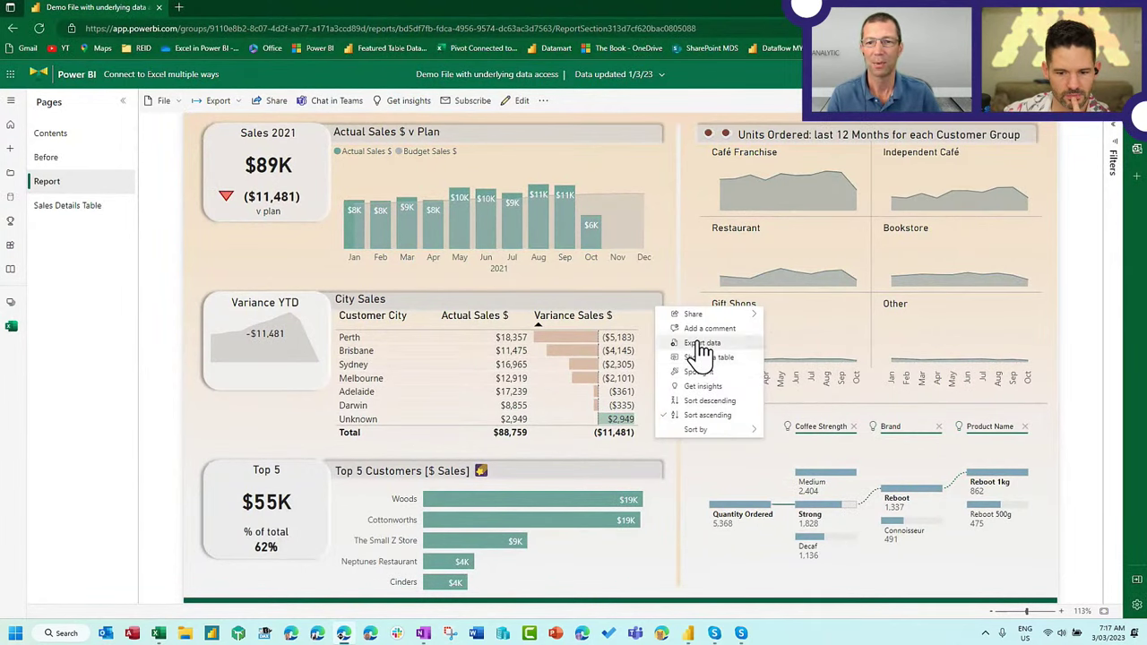
click(701, 343)
click(571, 354)
click(560, 428)
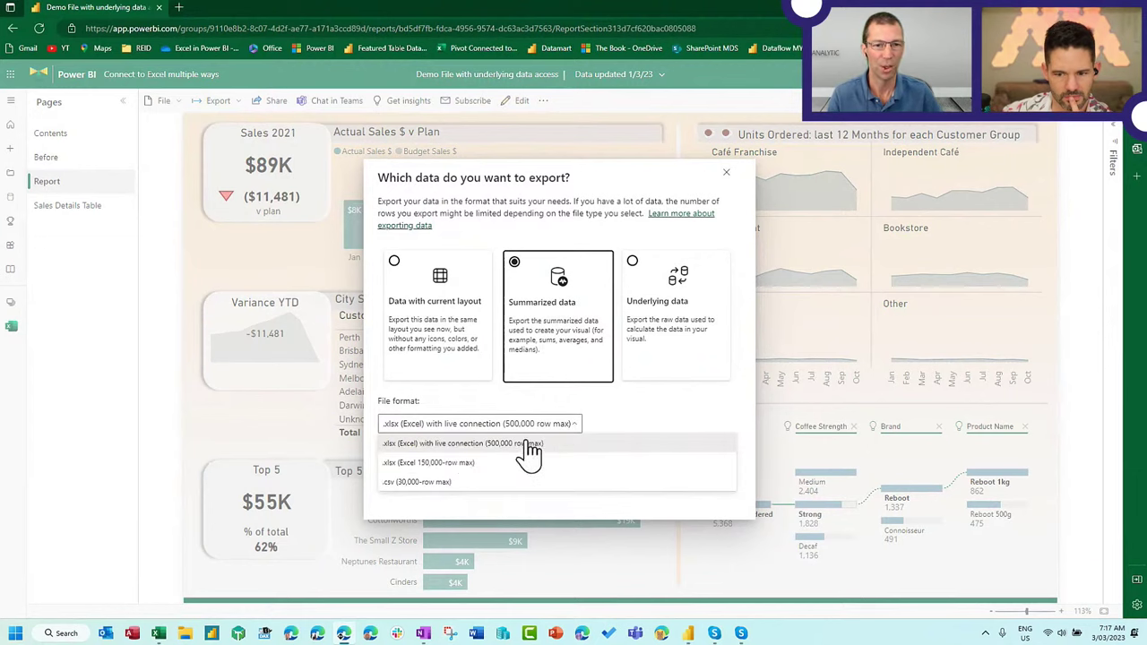
click(466, 448)
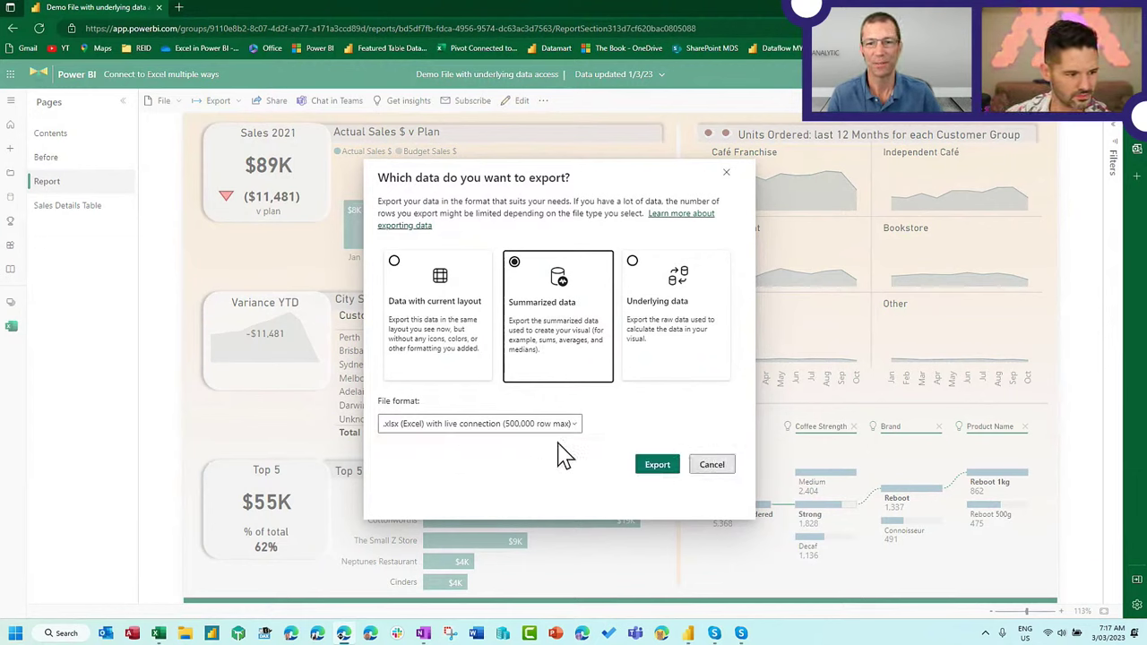
click(657, 466)
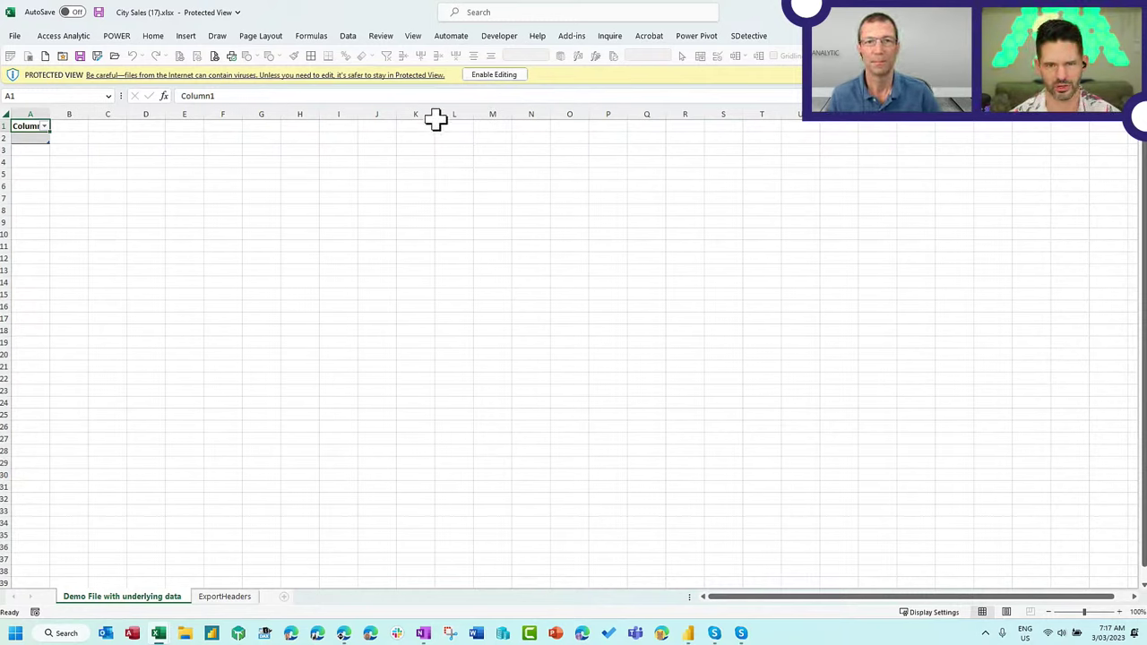
Enable editing and external data connections in City Sales (17).xlsx to load the live-connected table, enlarged for reading
click(506, 75)
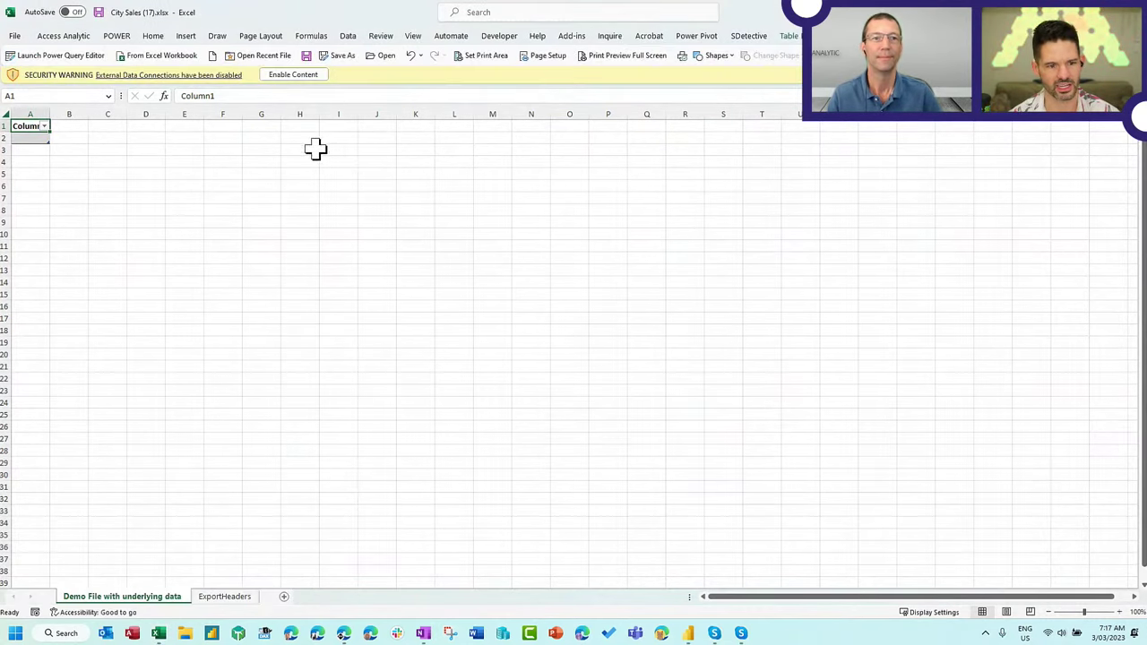
click(307, 75)
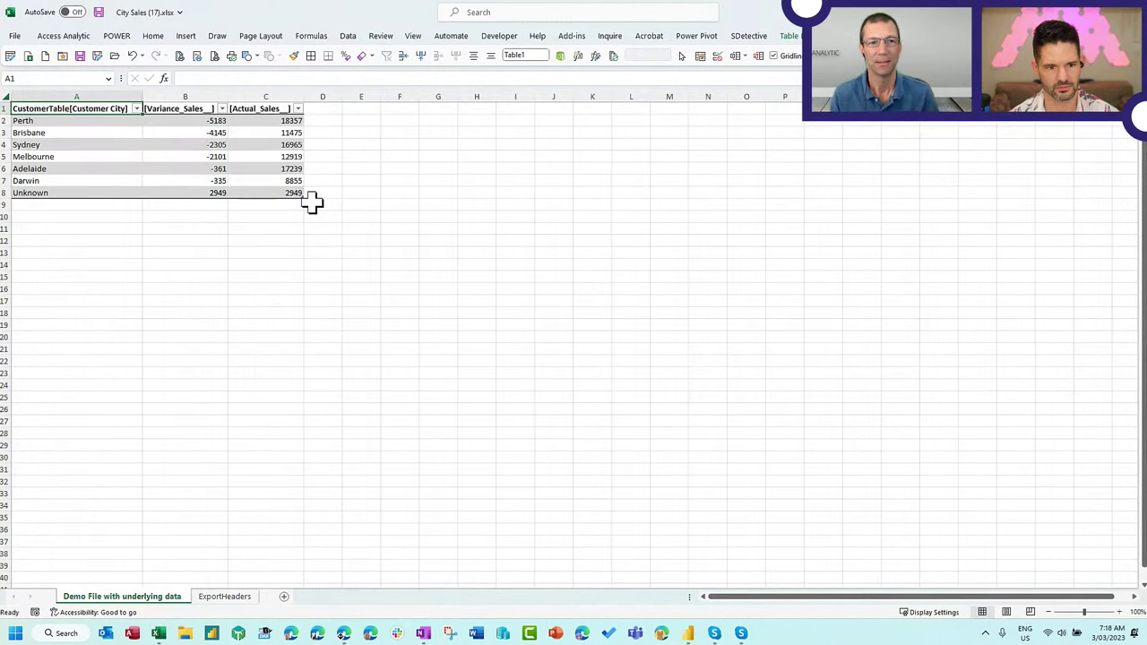
scroll(312, 202, up, 5)
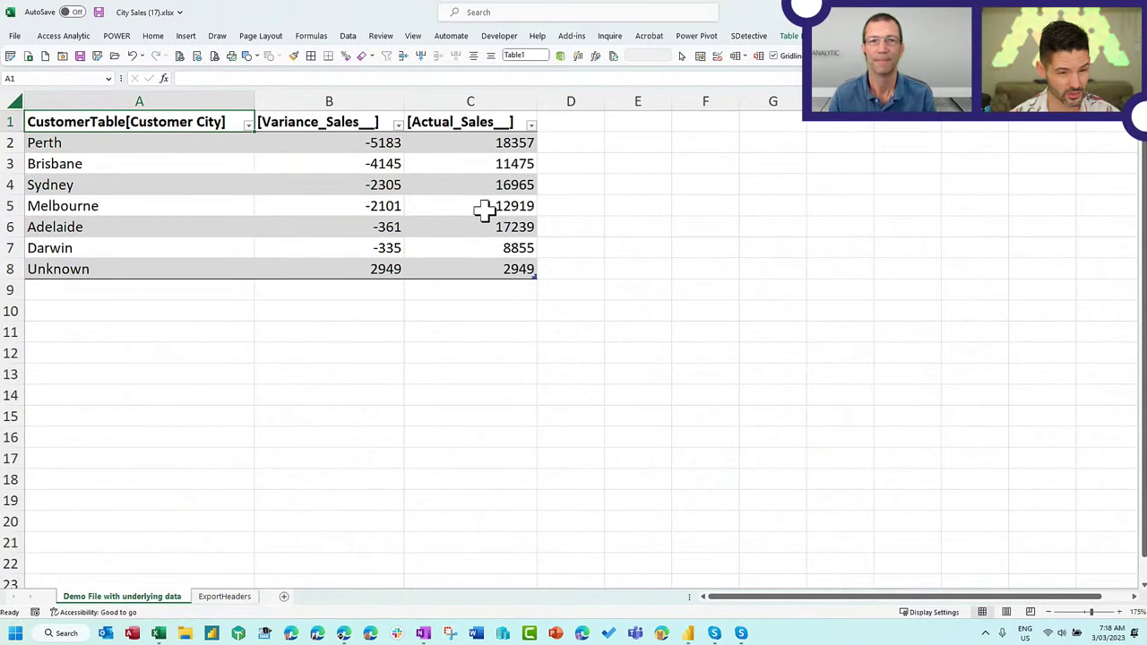
scroll(484, 209, up, 1)
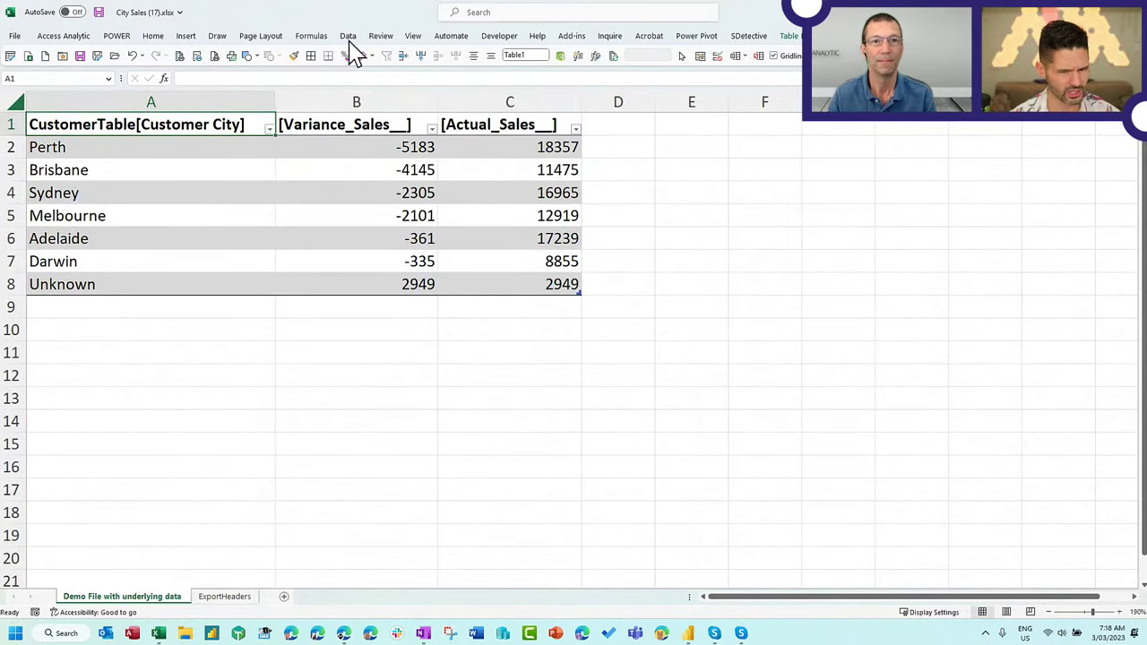
Overwrite the Variance Sales header in B1 with "Hell0"
click(349, 125)
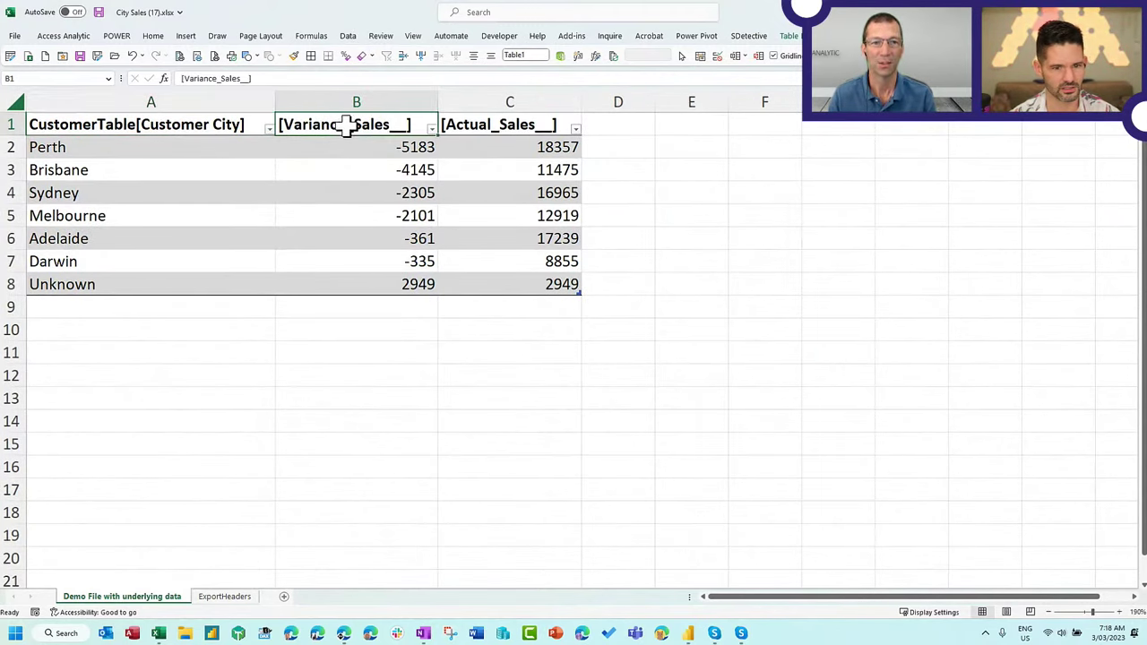
text(Hellpo)
key(BackSpace)
key(BackSpace)
text(i)
key(BackSpace)
text(0)
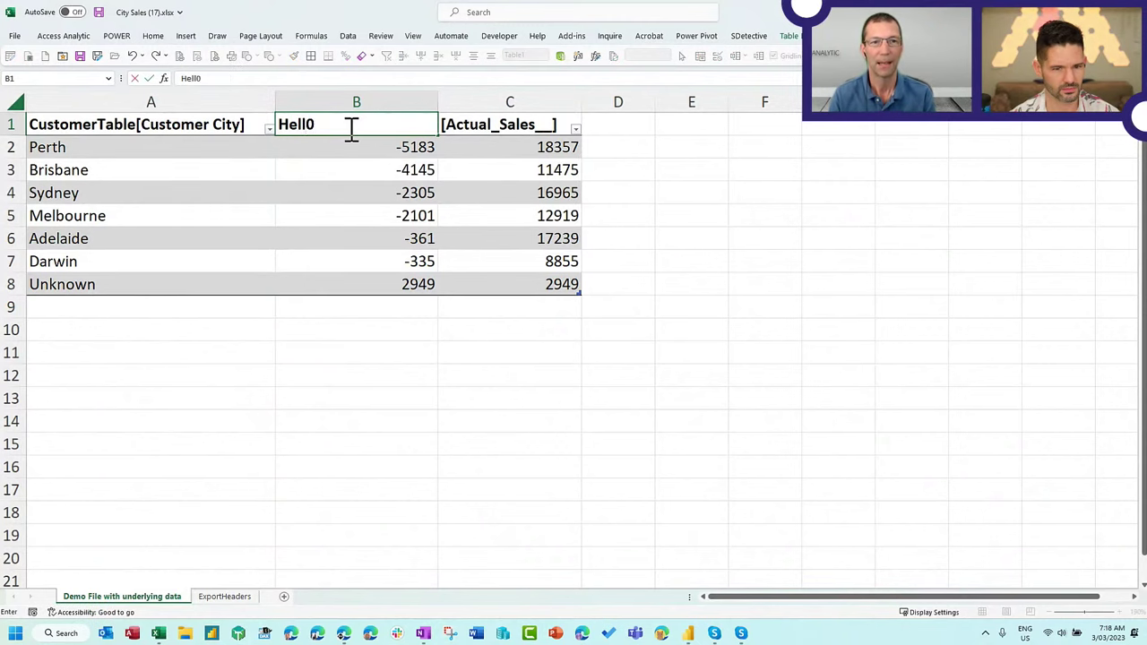
key(Return)
Clear Sydney's variance value and both sales values for Melbourne, Adelaide and Darwin
key(Down)
key(Down)
key(Delete)
key(Down)
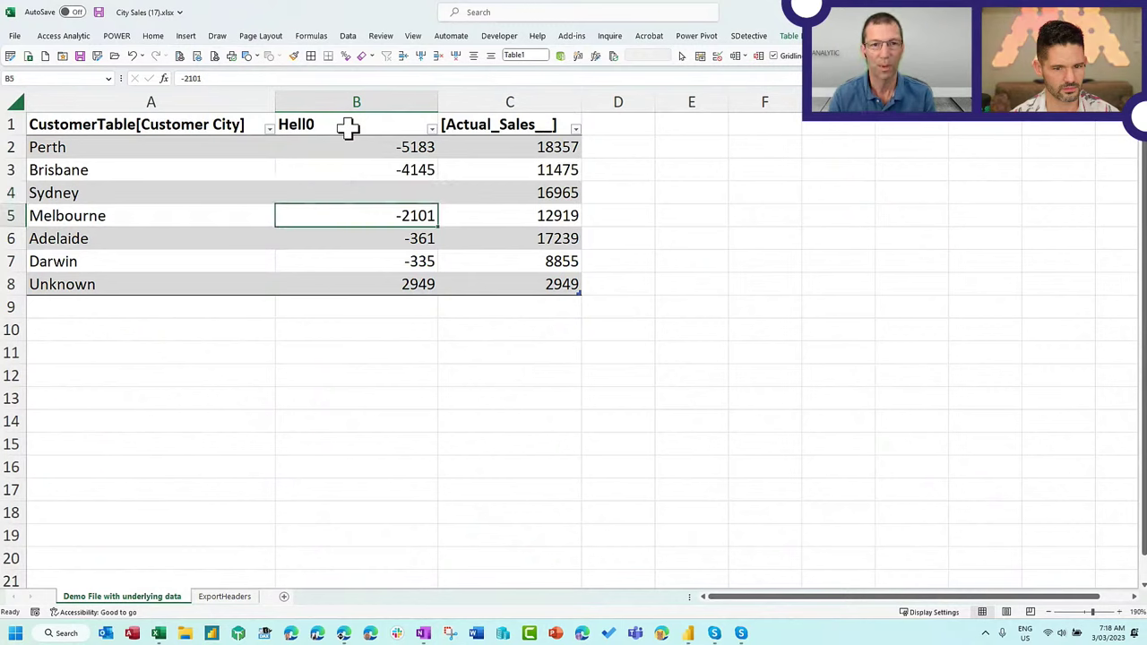
key(shift+Down)
key(shift+Down)
key(shift+Right)
key(Delete)
key(Up)
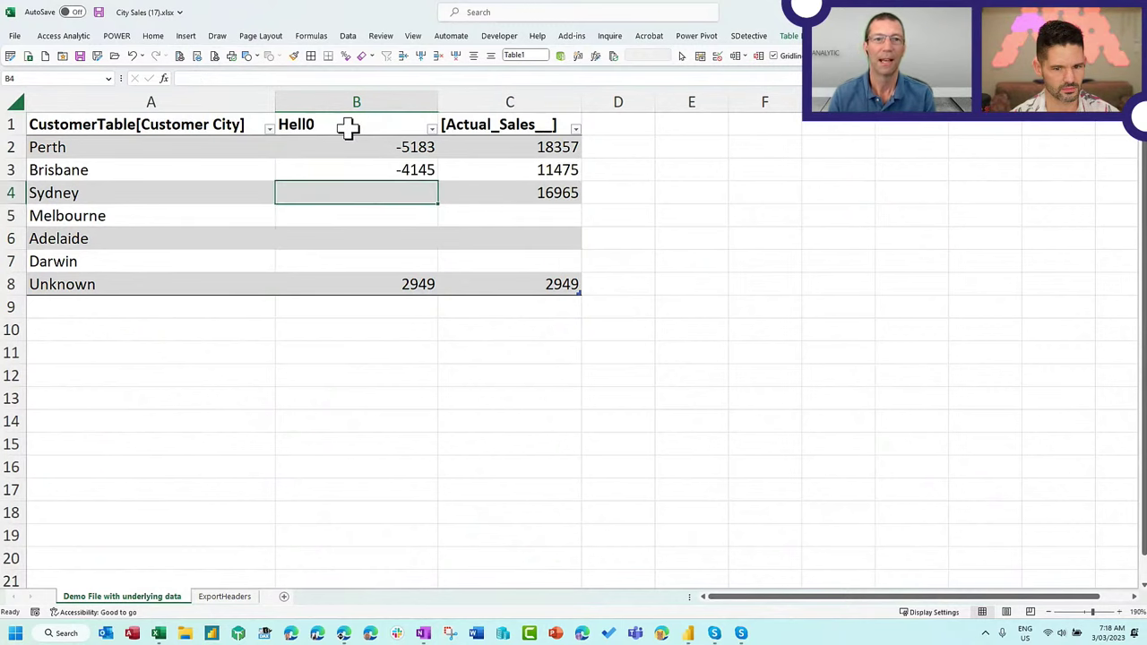
Refresh the connected table from Power BI to restore its original header and values
click(348, 36)
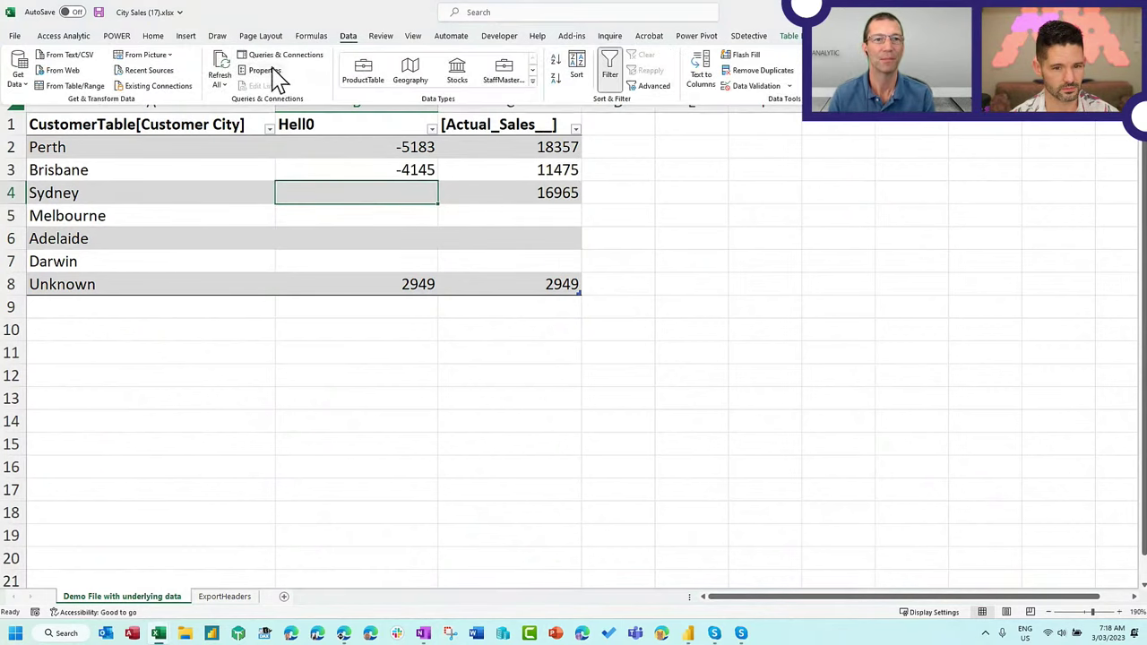
click(406, 199)
right_click(405, 208)
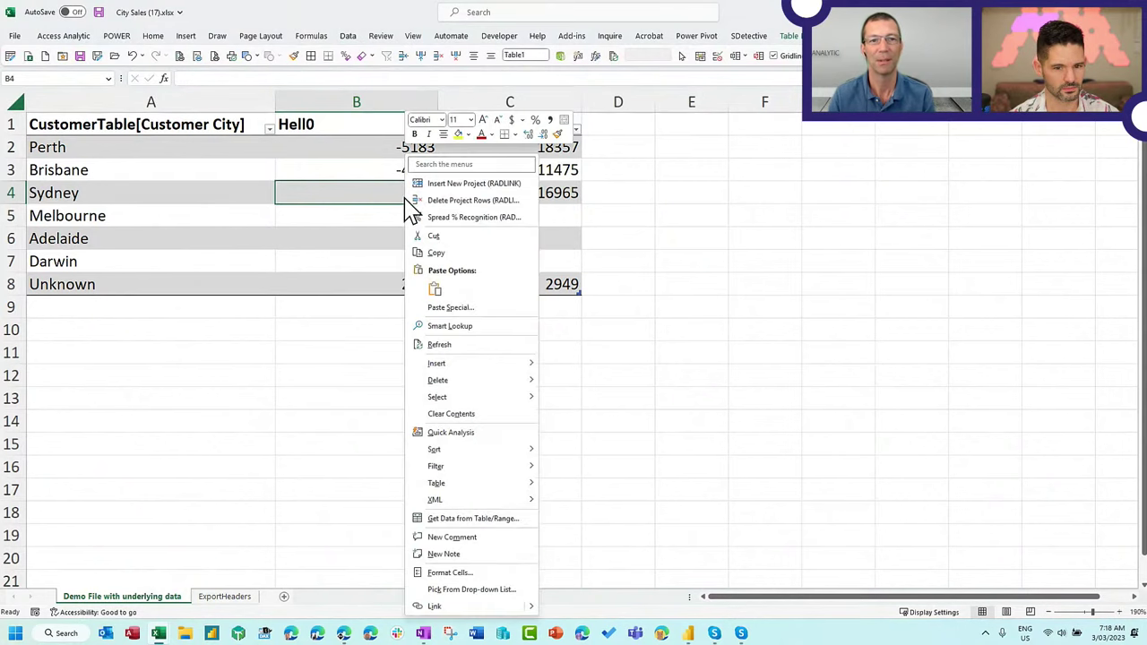
click(470, 350)
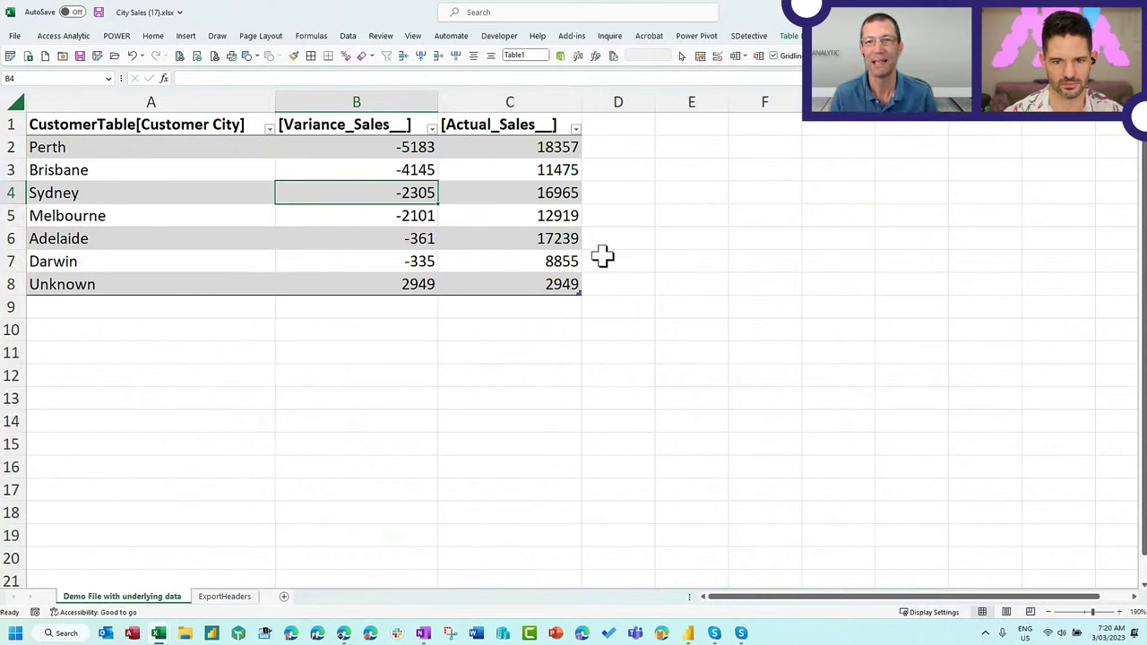
click(753, 170)
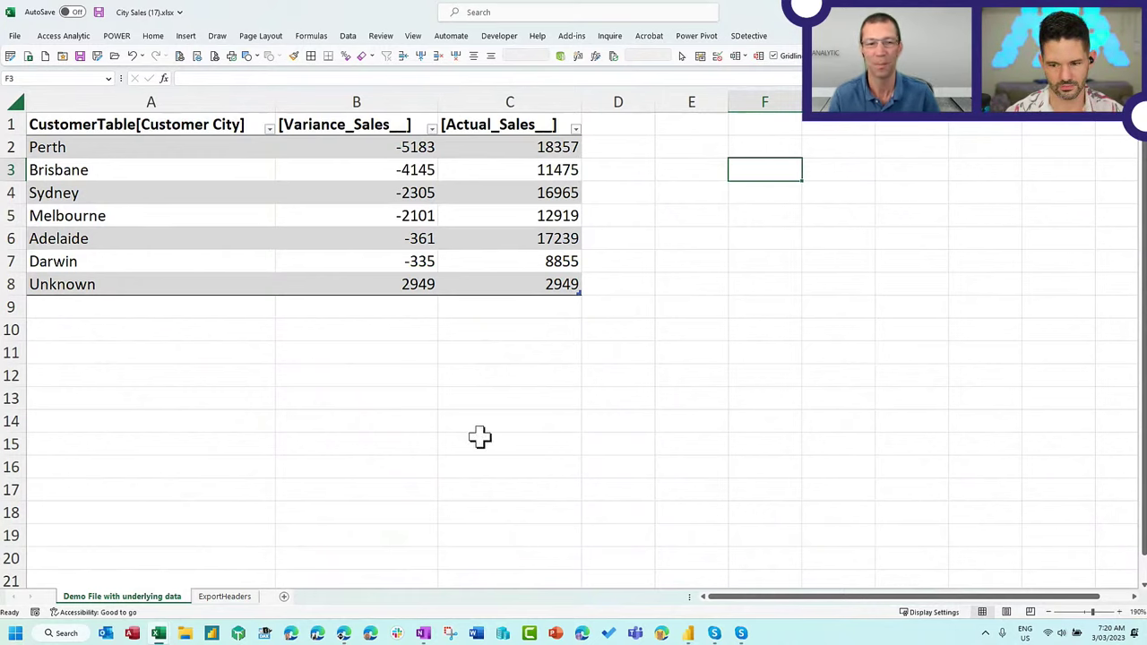
Examine the connection note and applied filters on the ExportHeaders sheet
click(250, 599)
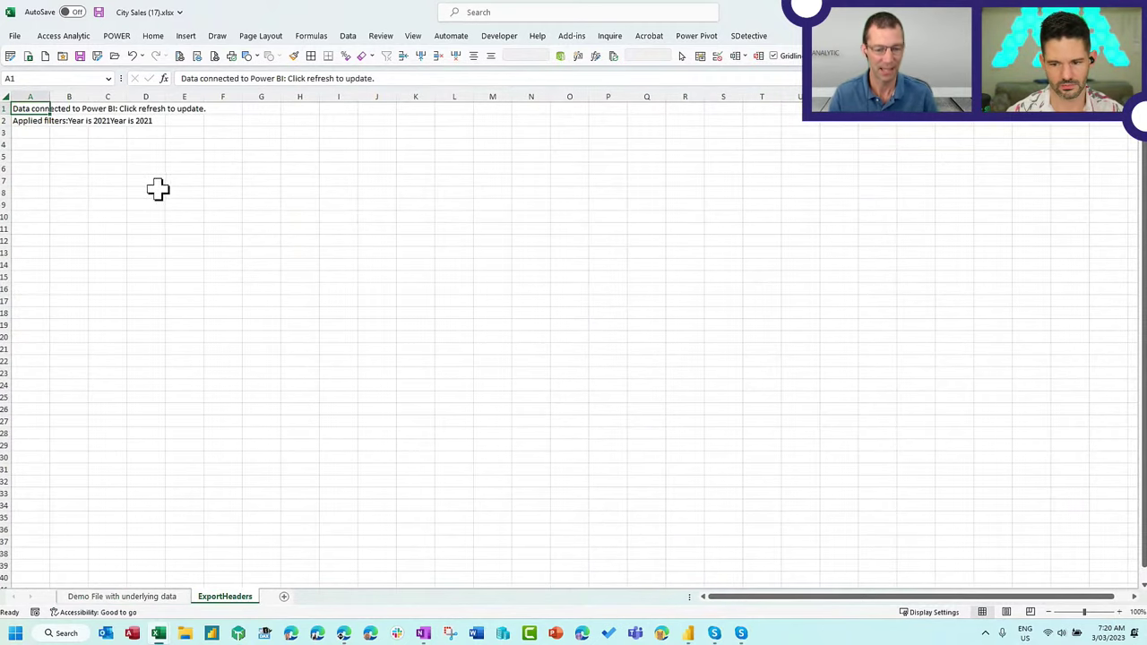
scroll(156, 189, up, 6)
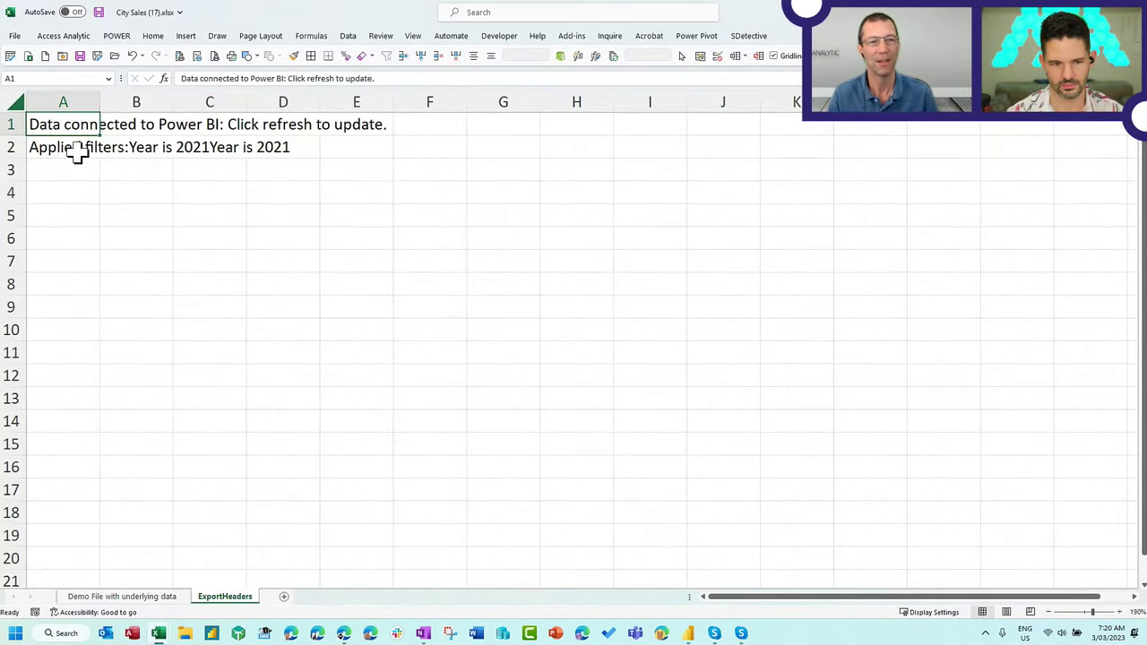
click(77, 150)
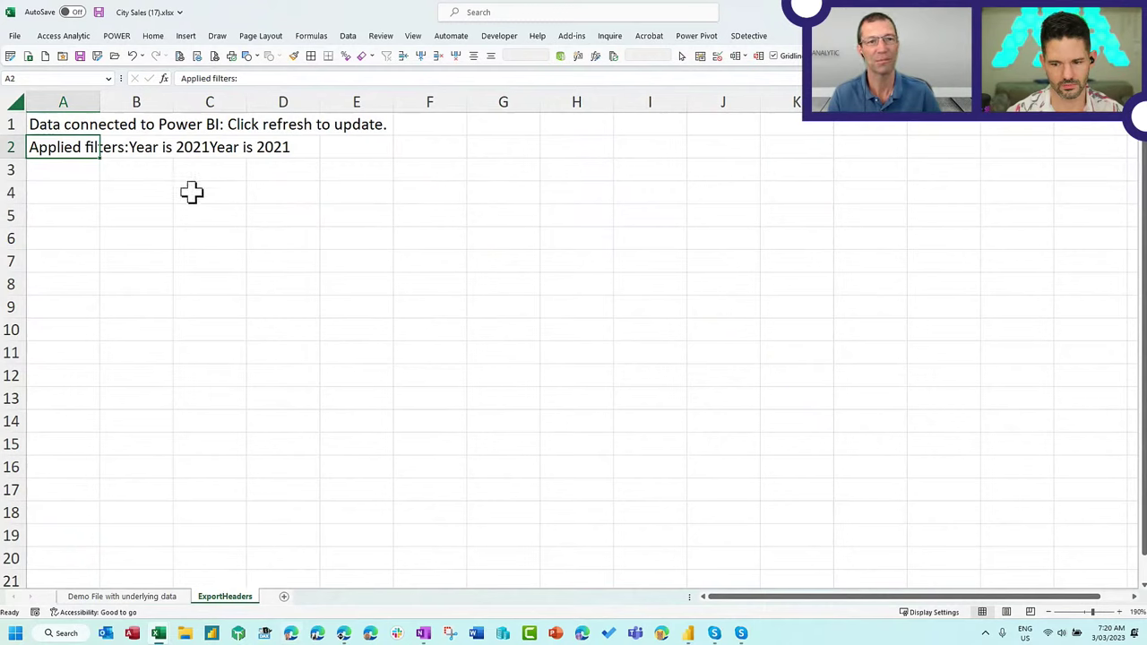
click(49, 130)
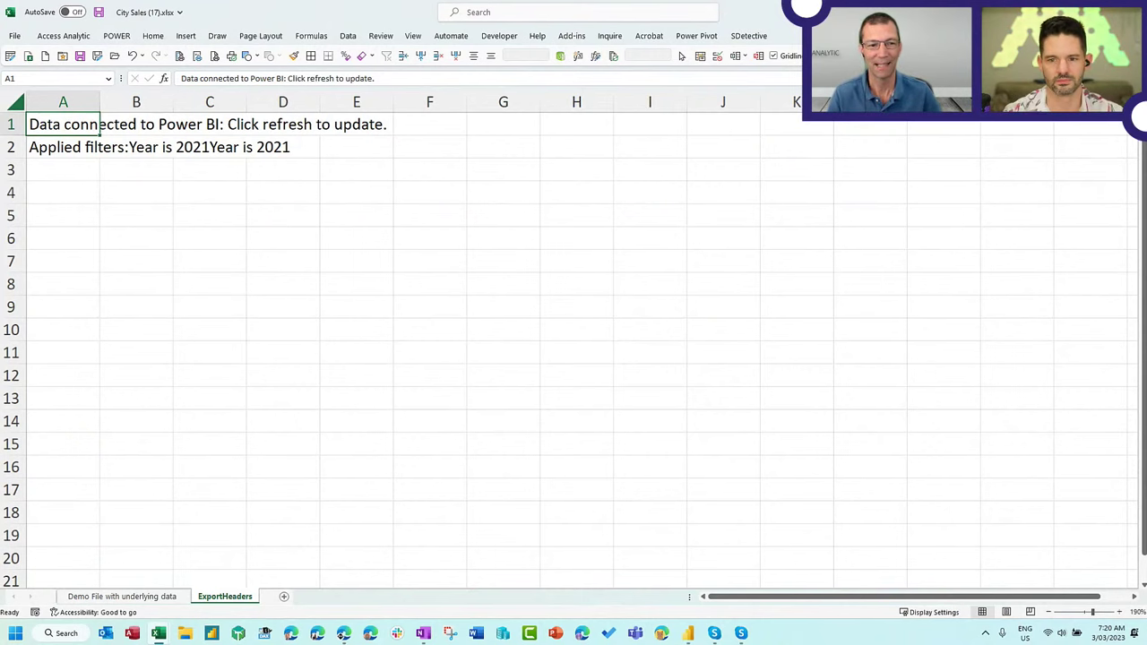
Inspect the connection and DAX command text in the live table's query definition, leaving it unedited
click(108, 598)
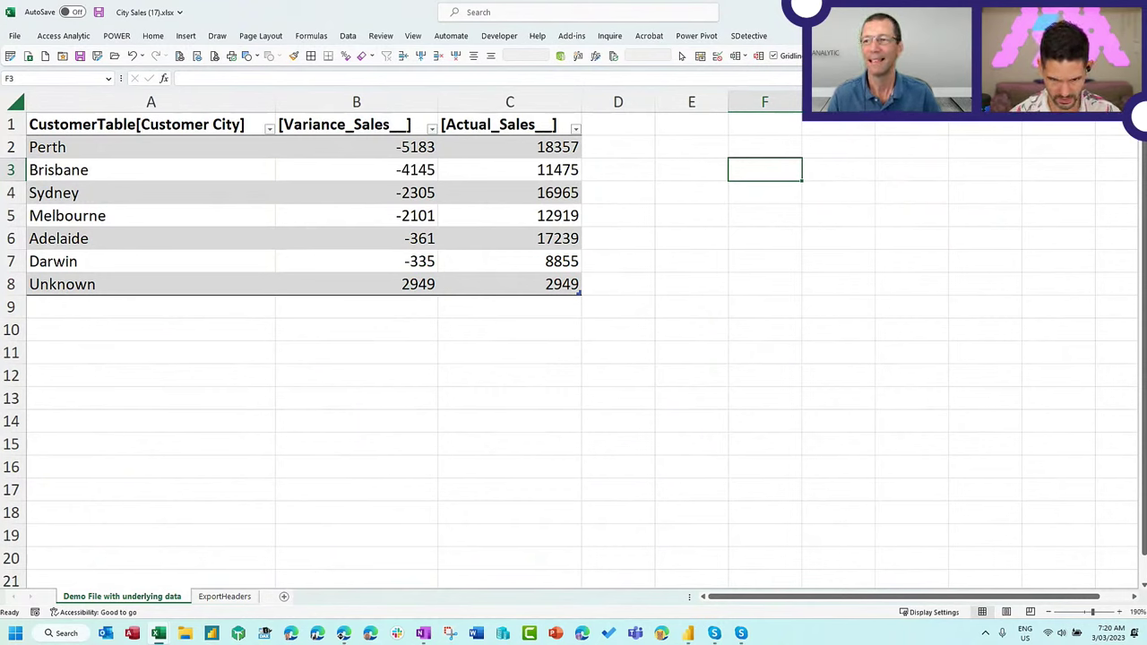
click(240, 224)
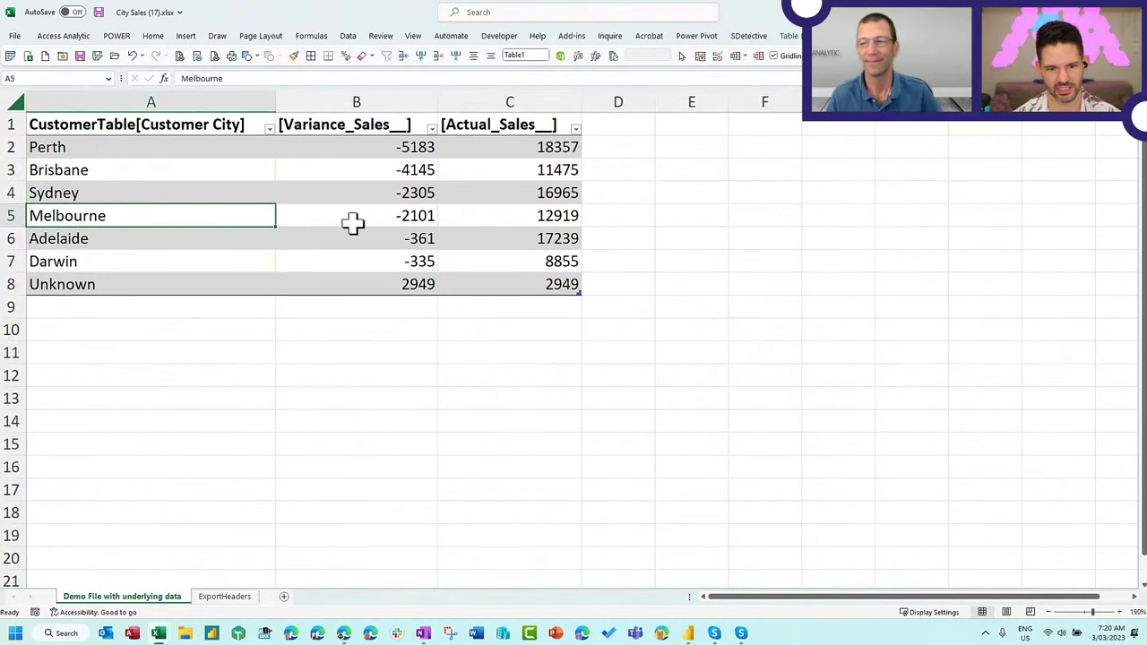
right_click(350, 175)
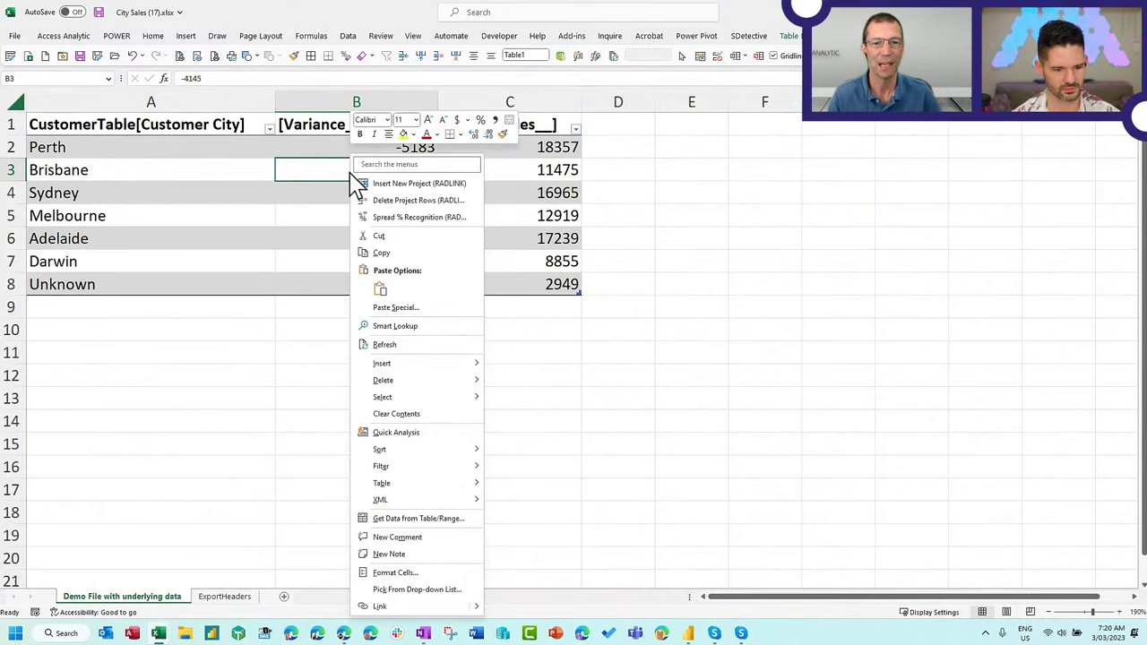
mouse_move(415, 492)
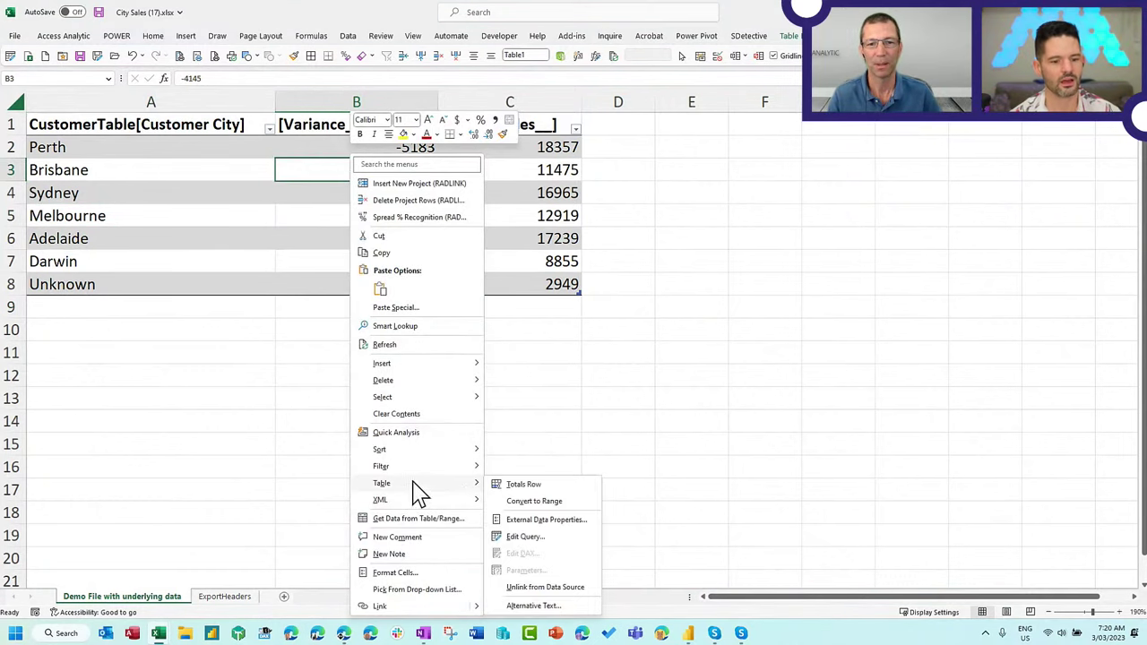
click(545, 539)
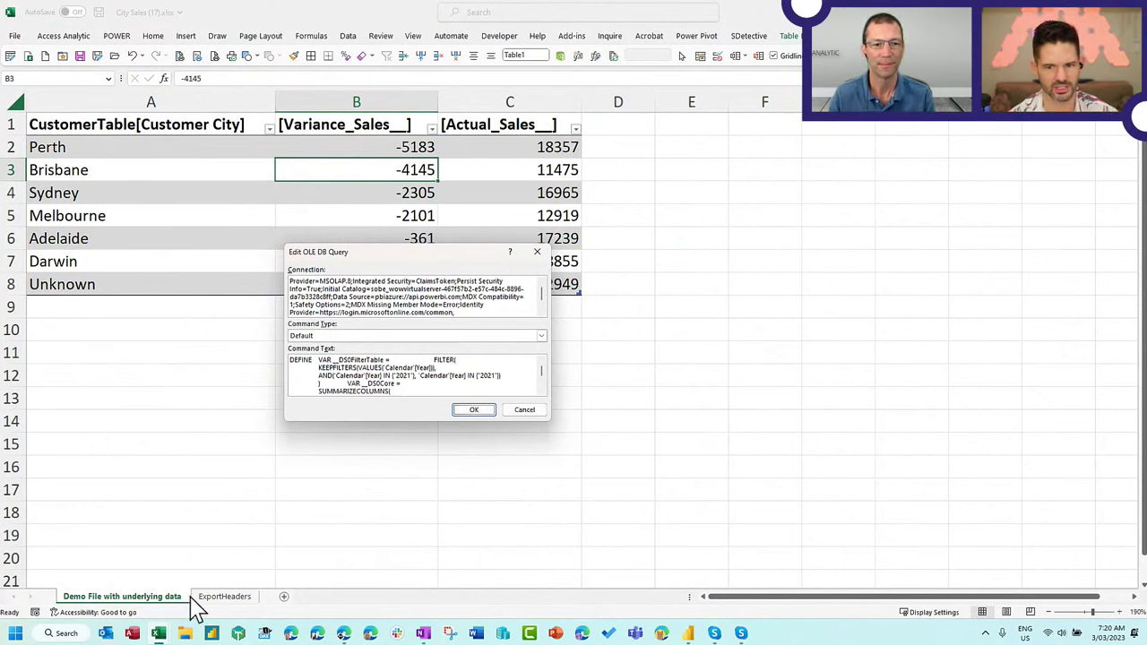
click(531, 414)
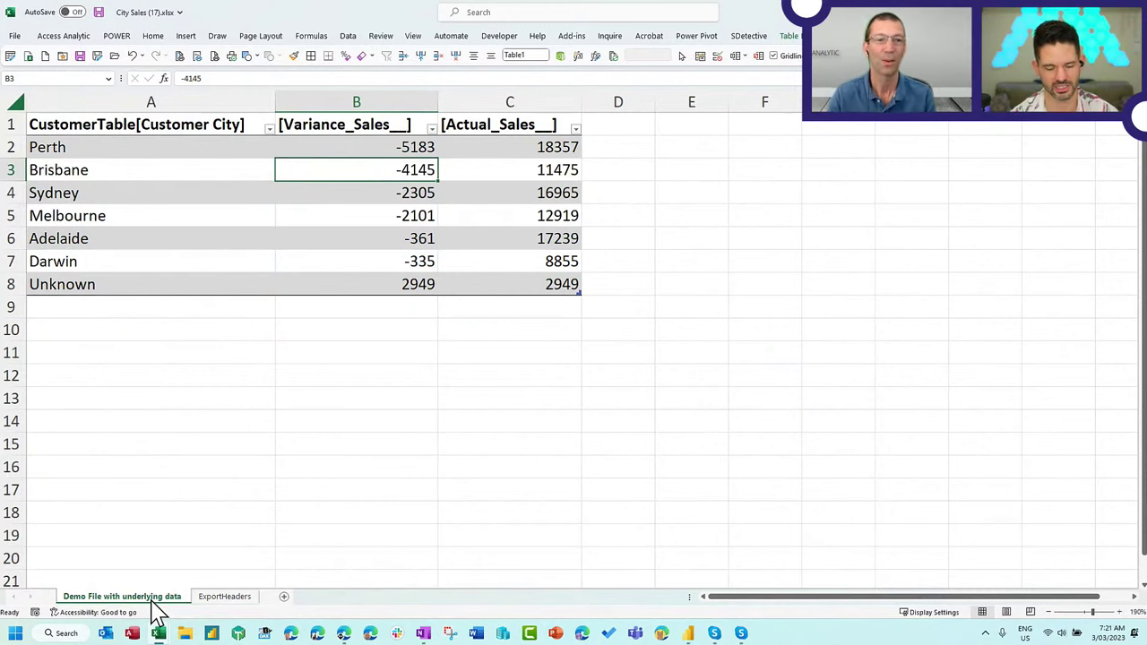
Revisit the ExportHeaders sheet and check the cells around its connection and filter notes
click(226, 597)
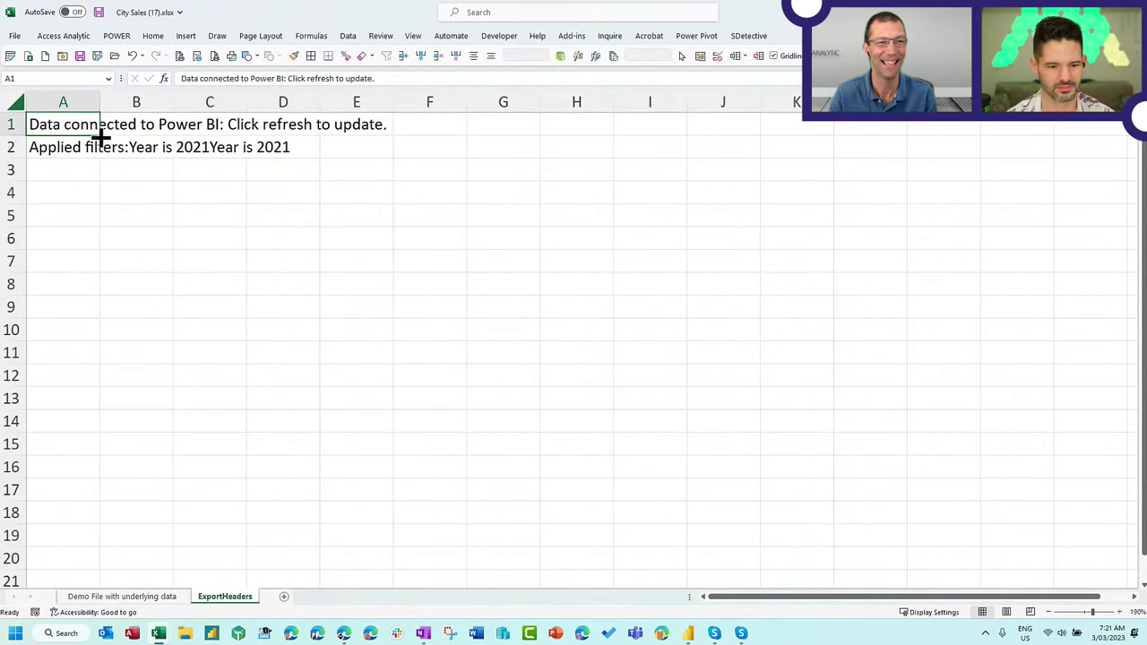
click(71, 170)
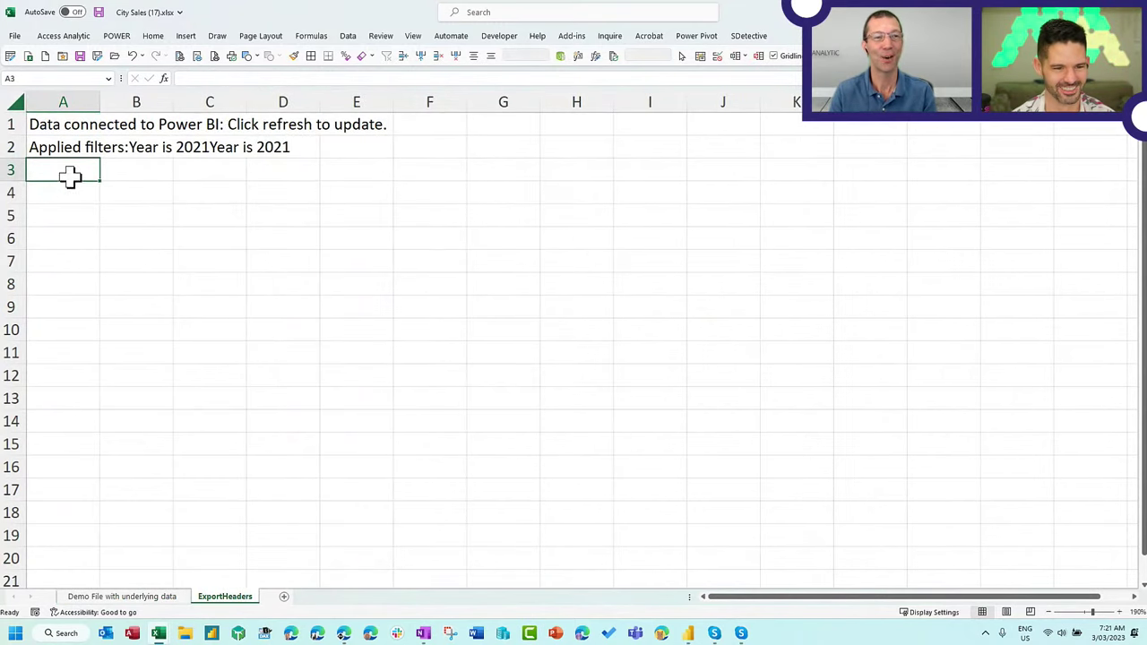
click(104, 126)
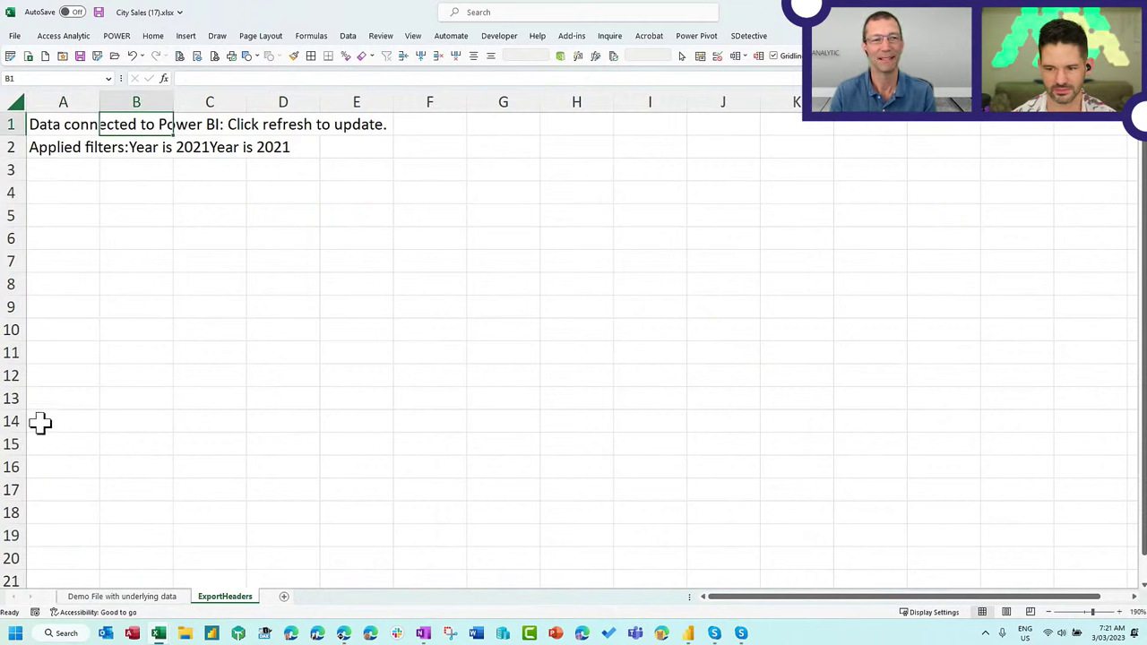
Return to the Demo File with underlying data sheet and review the connected table's OLE DB query, closing it without changes
click(115, 597)
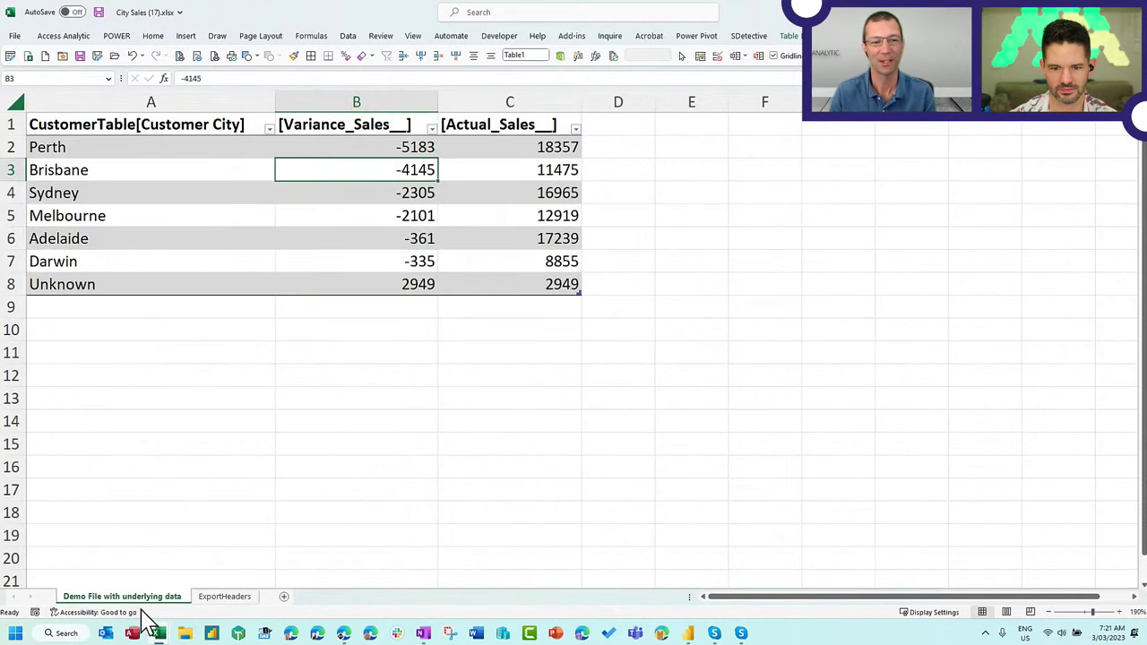
double_click(148, 602)
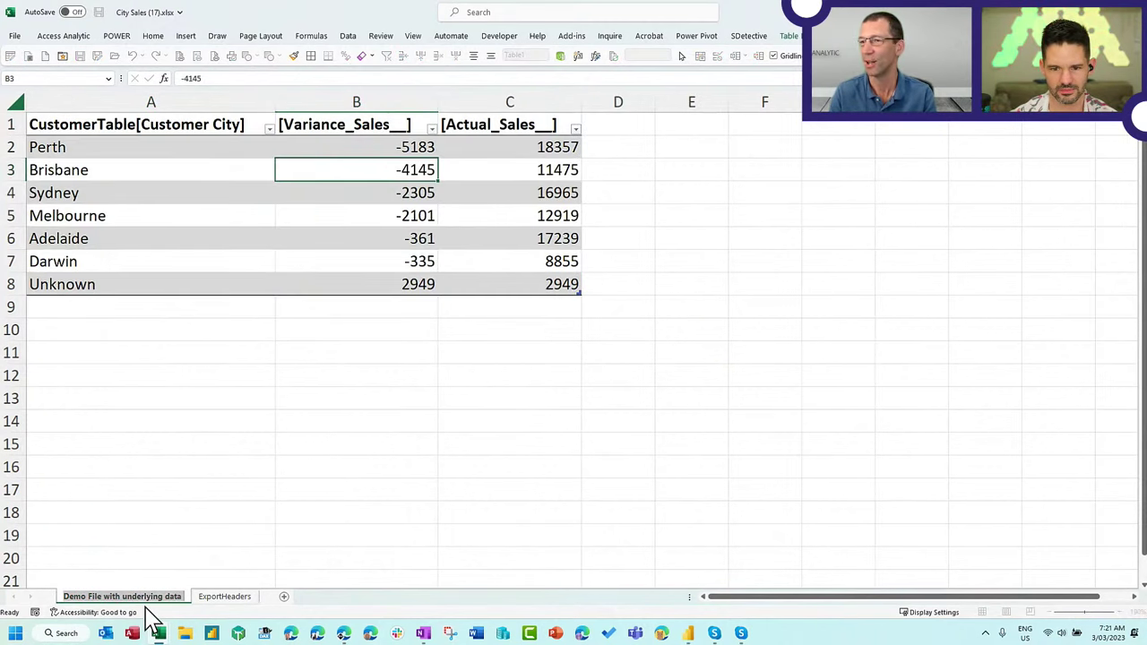
key(Escape)
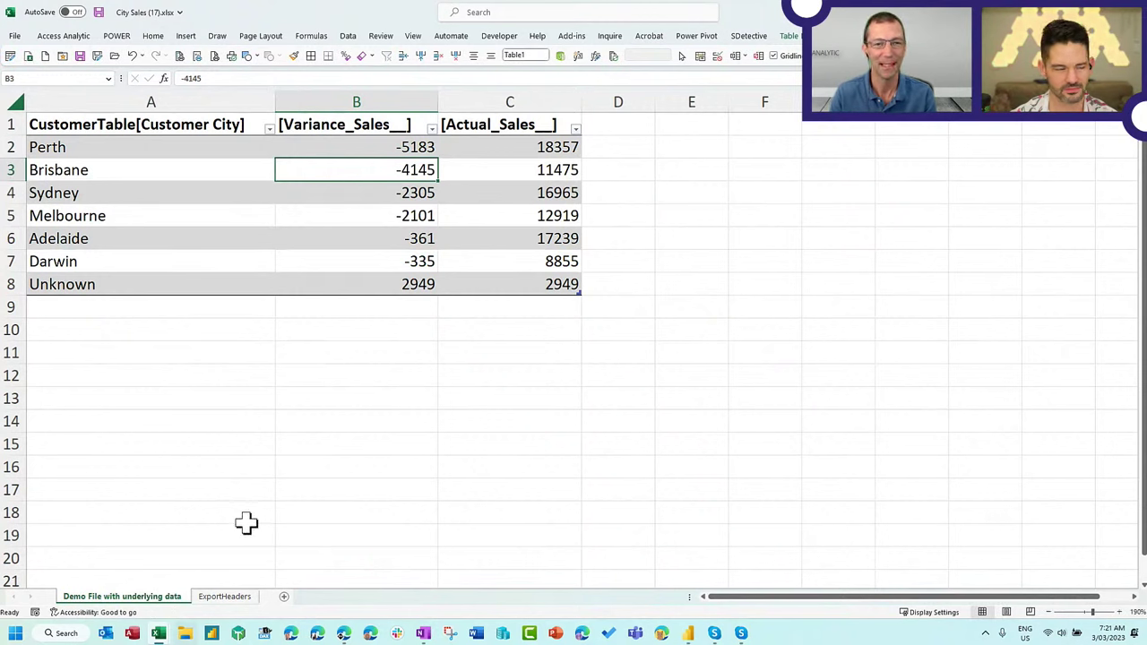
right_click(354, 159)
mouse_move(408, 484)
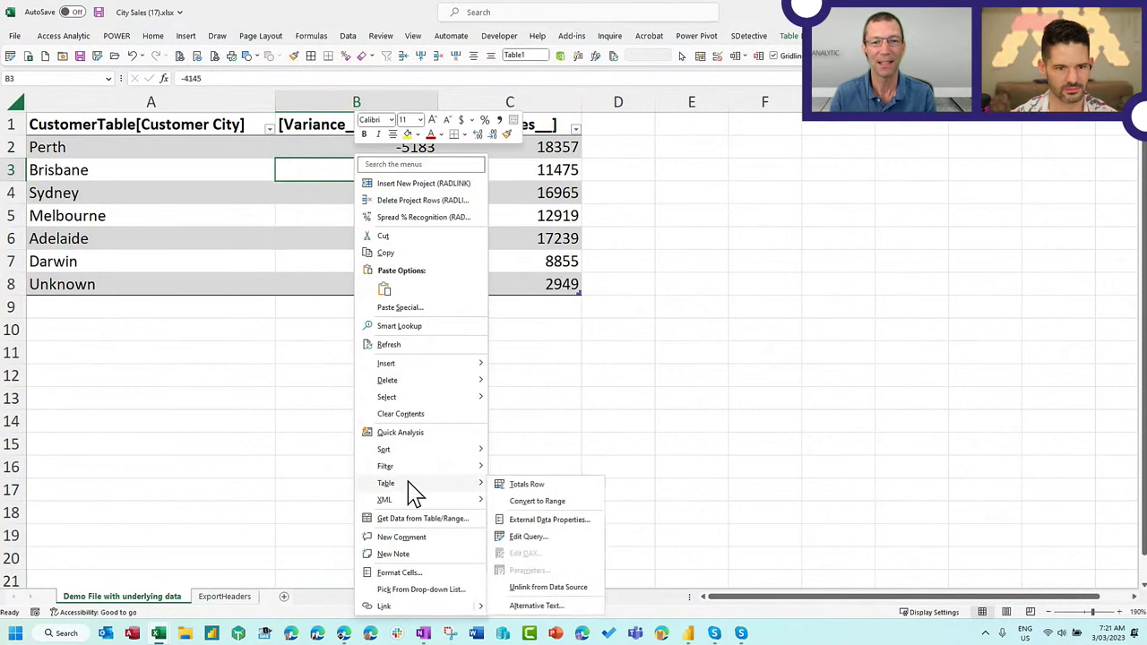
click(519, 534)
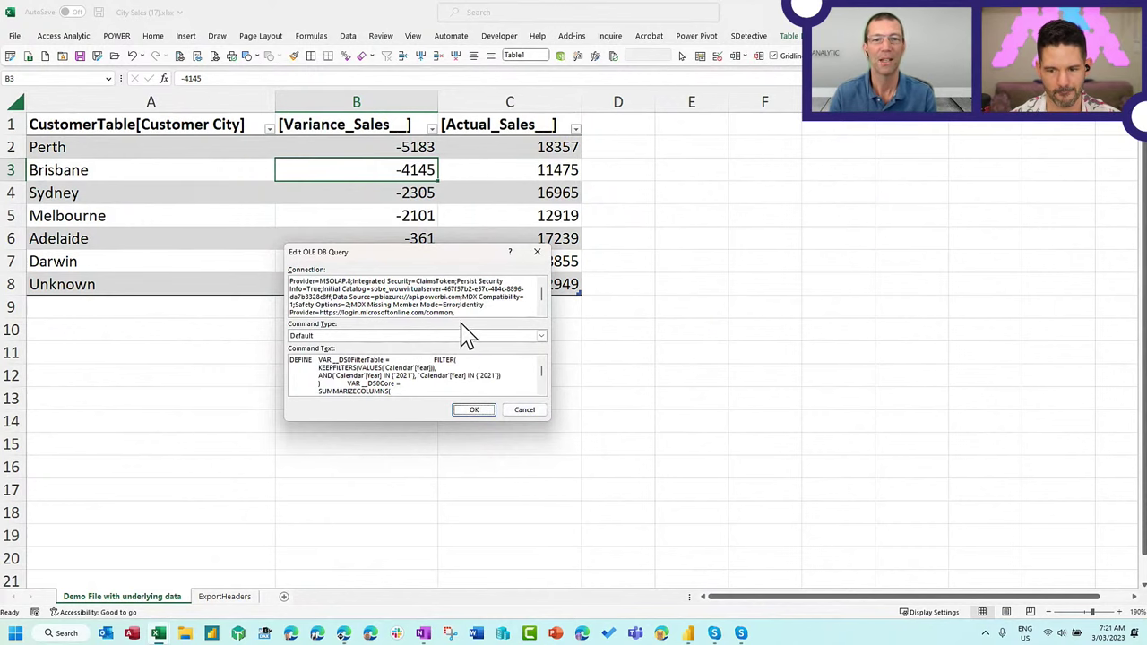
key(Escape)
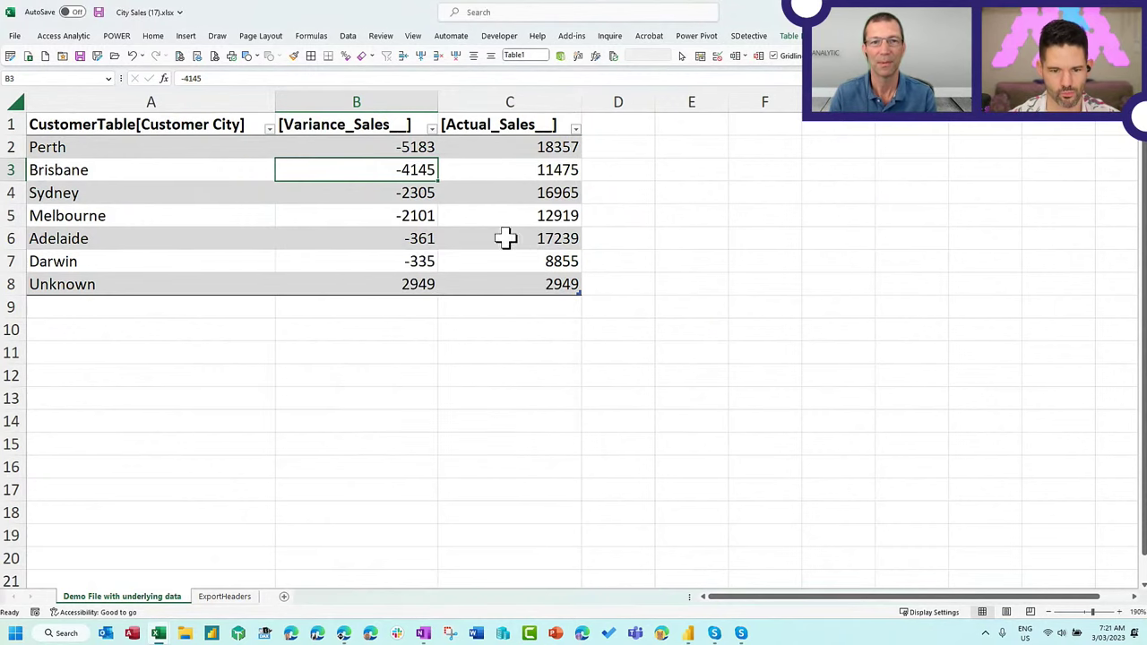
Open the definition in the connected table's connection properties and enlarge the window to show more of the connection string and command text
right_click(494, 222)
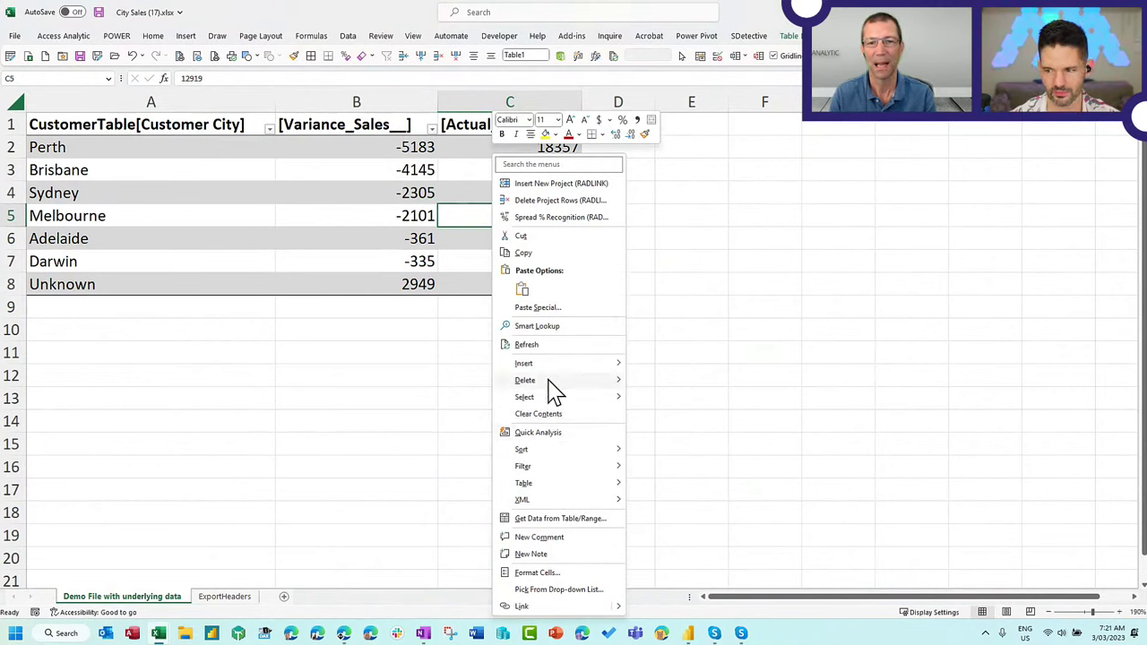
mouse_move(548, 492)
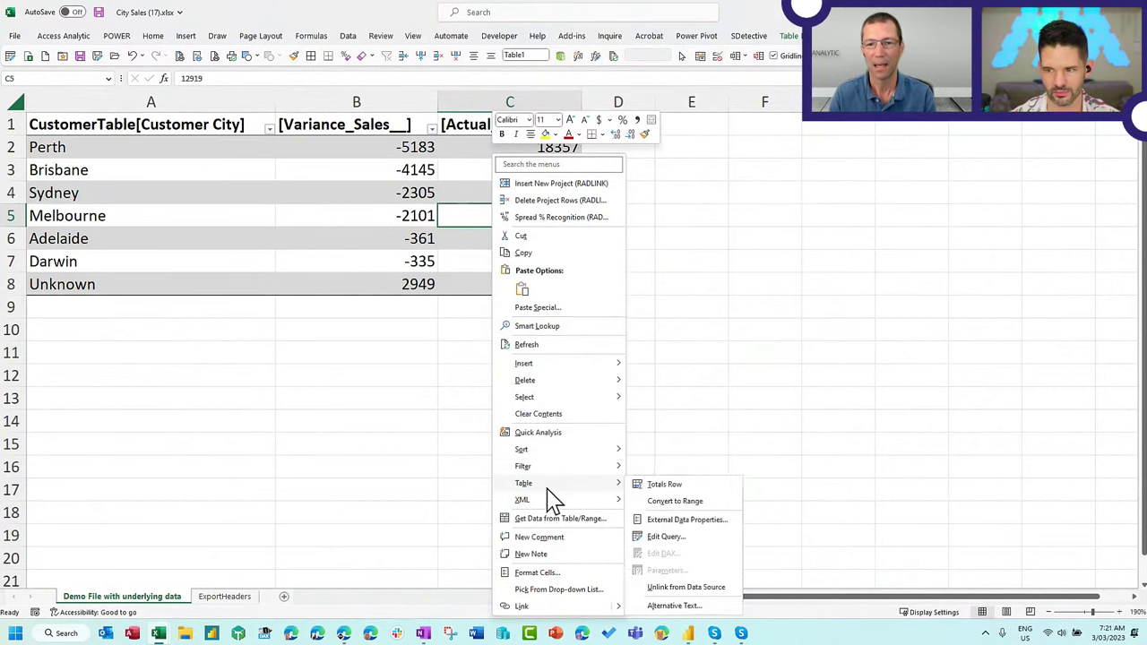
click(688, 520)
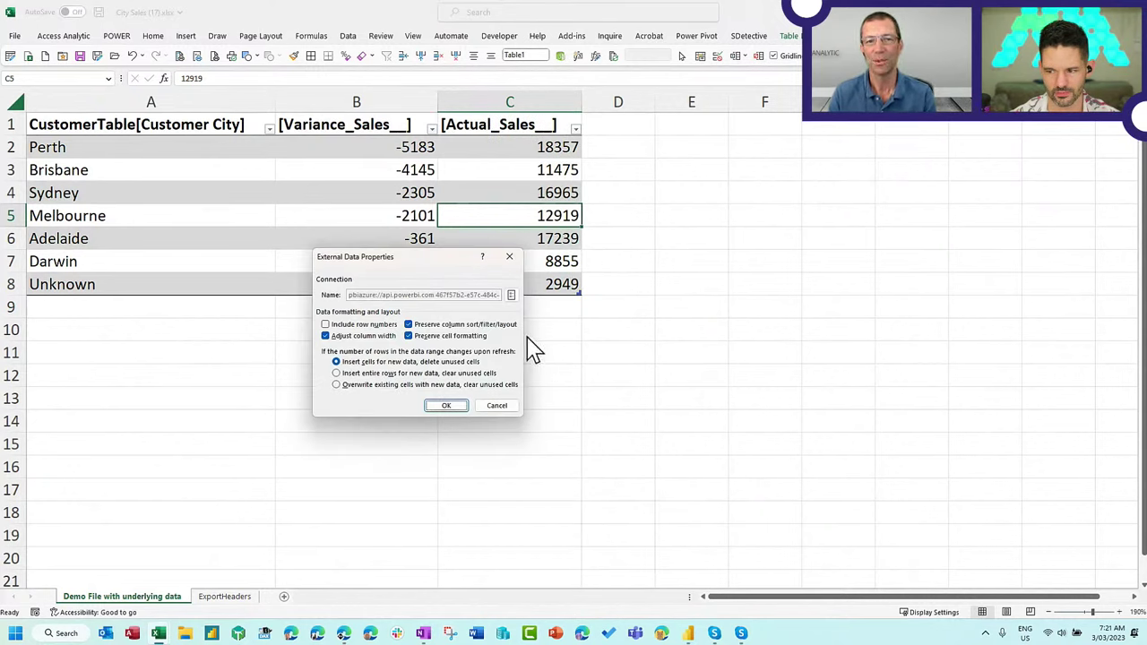
click(514, 300)
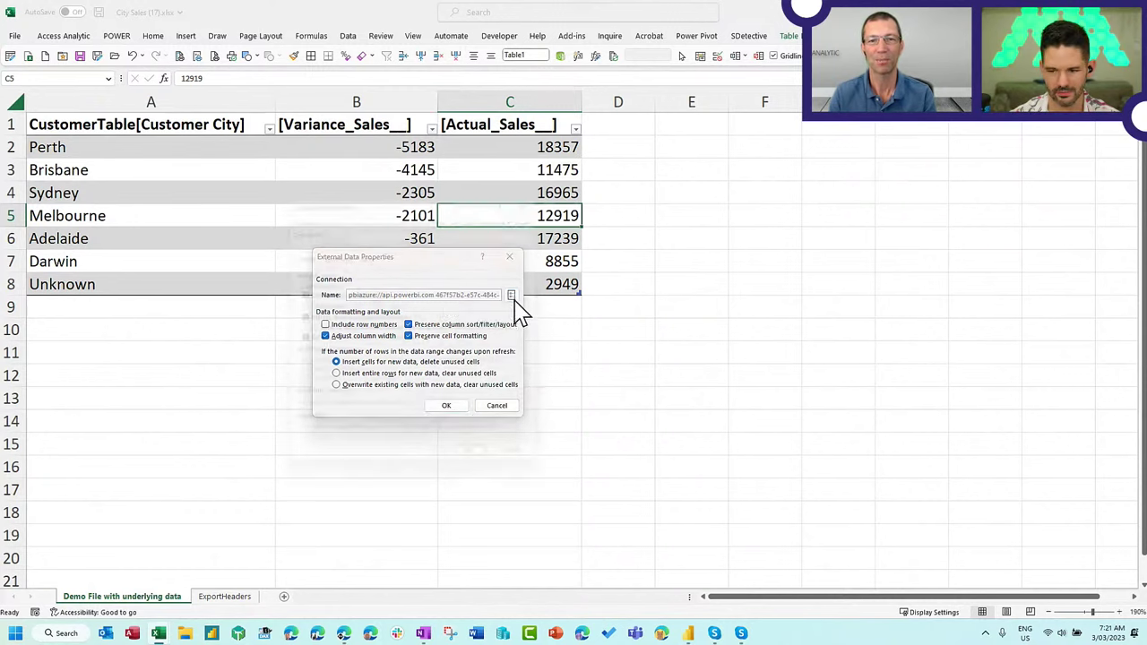
click(333, 252)
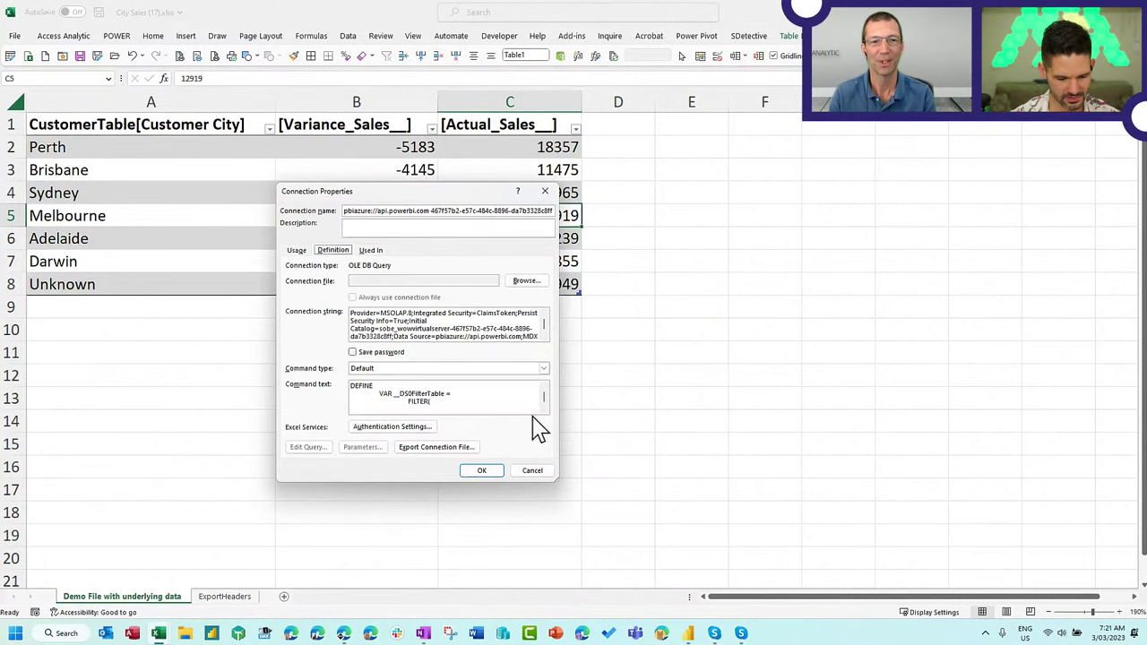
drag(552, 475, 728, 593)
drag(434, 206, 366, 97)
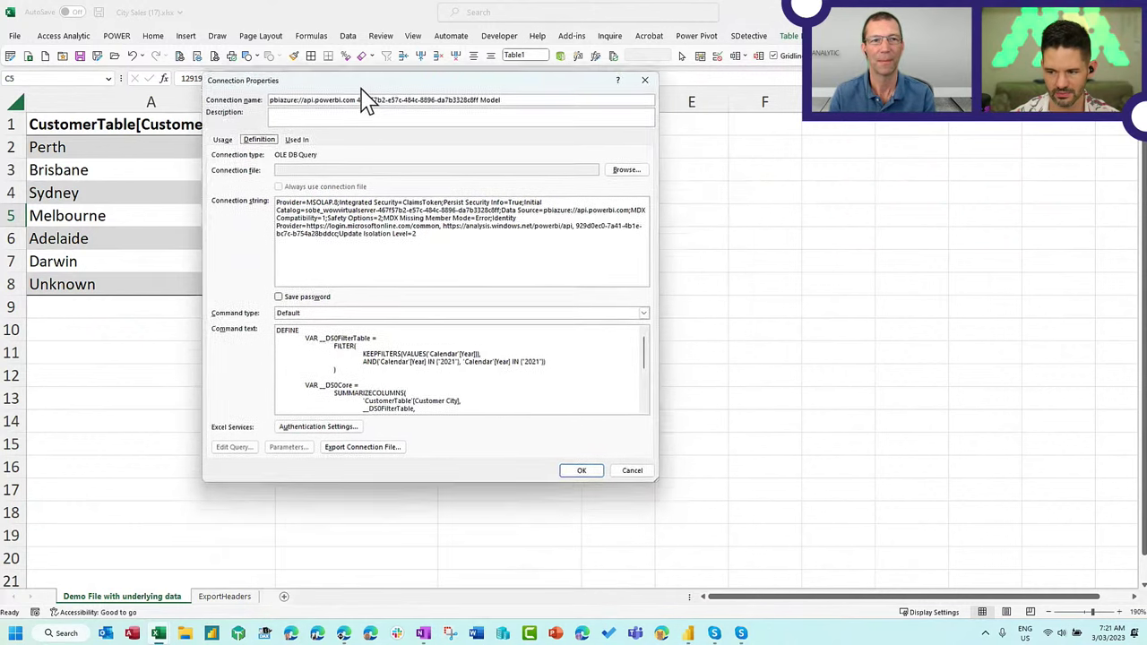
drag(655, 464, 776, 556)
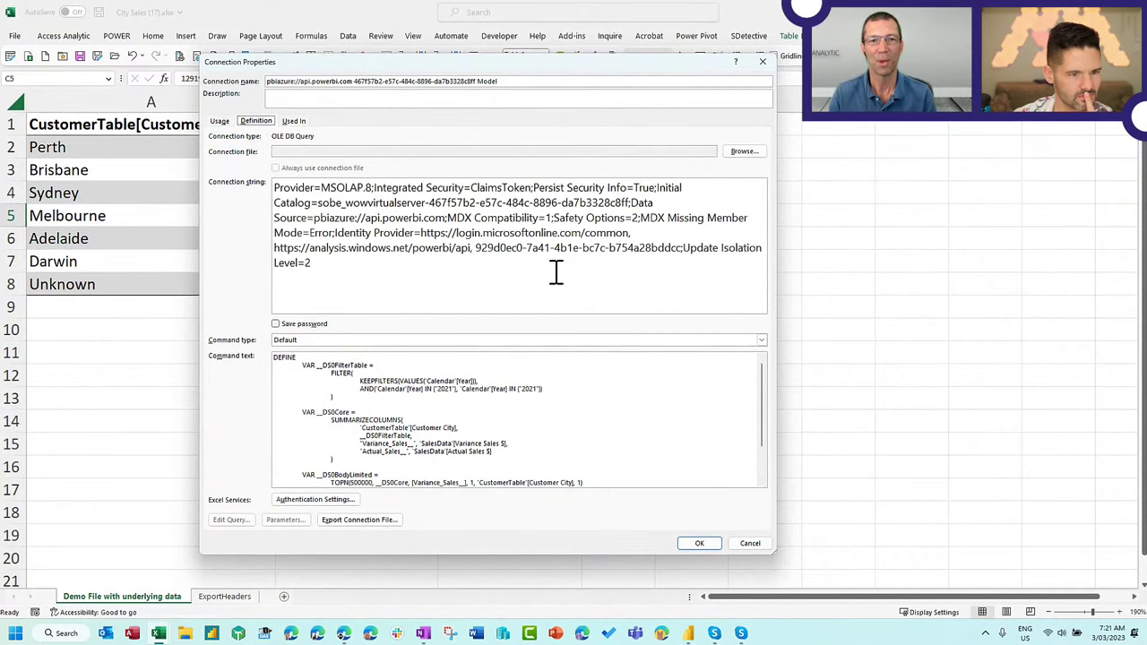
Examine the connection string and read through the DAX command text, including its Calendar year filter
drag(276, 187, 514, 296)
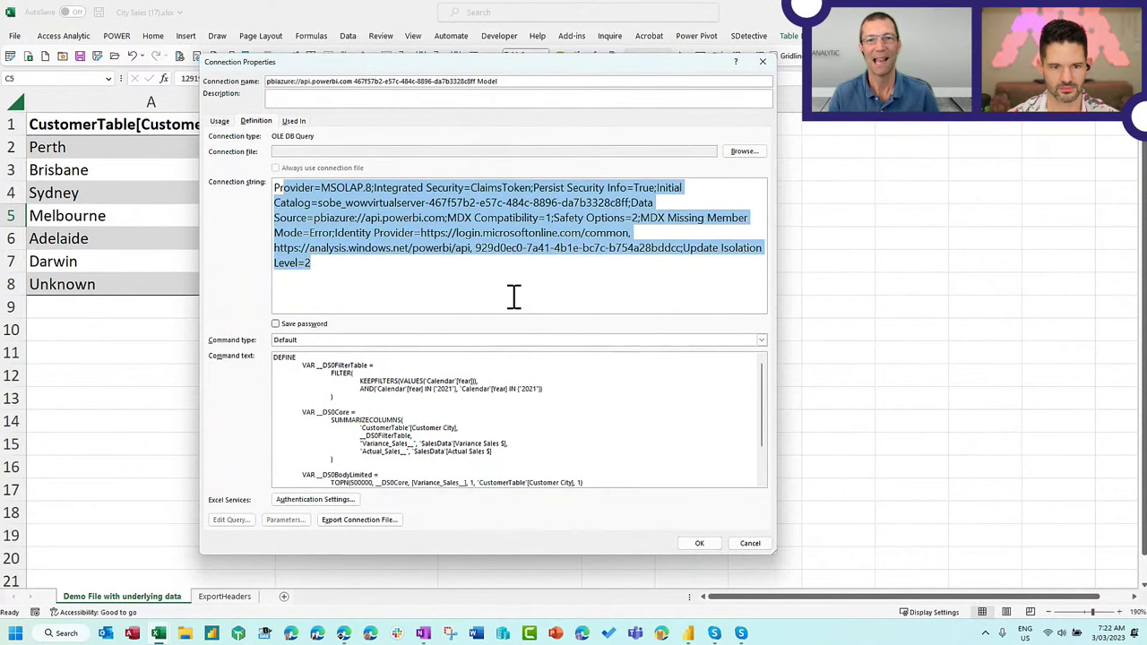
click(527, 272)
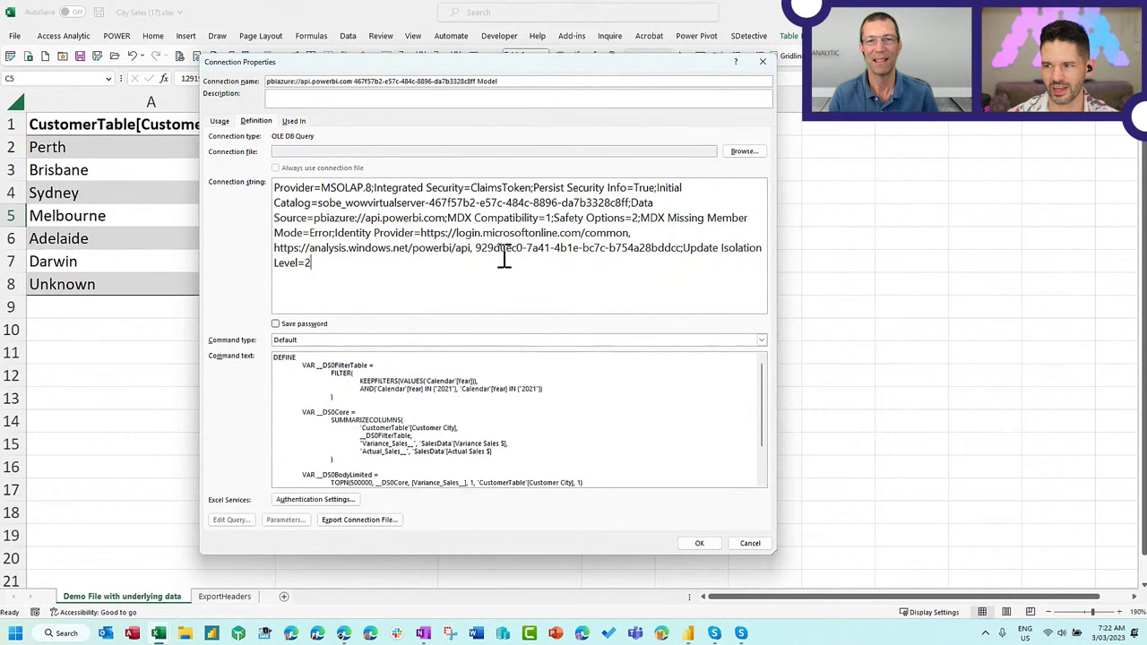
drag(472, 248, 670, 250)
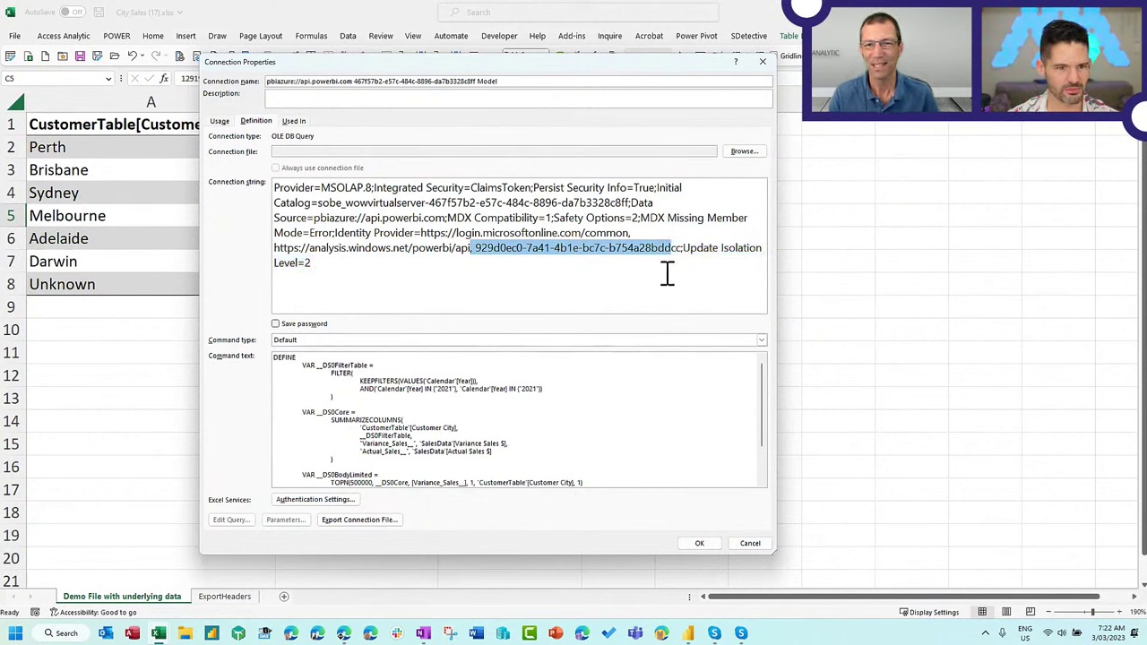
click(584, 438)
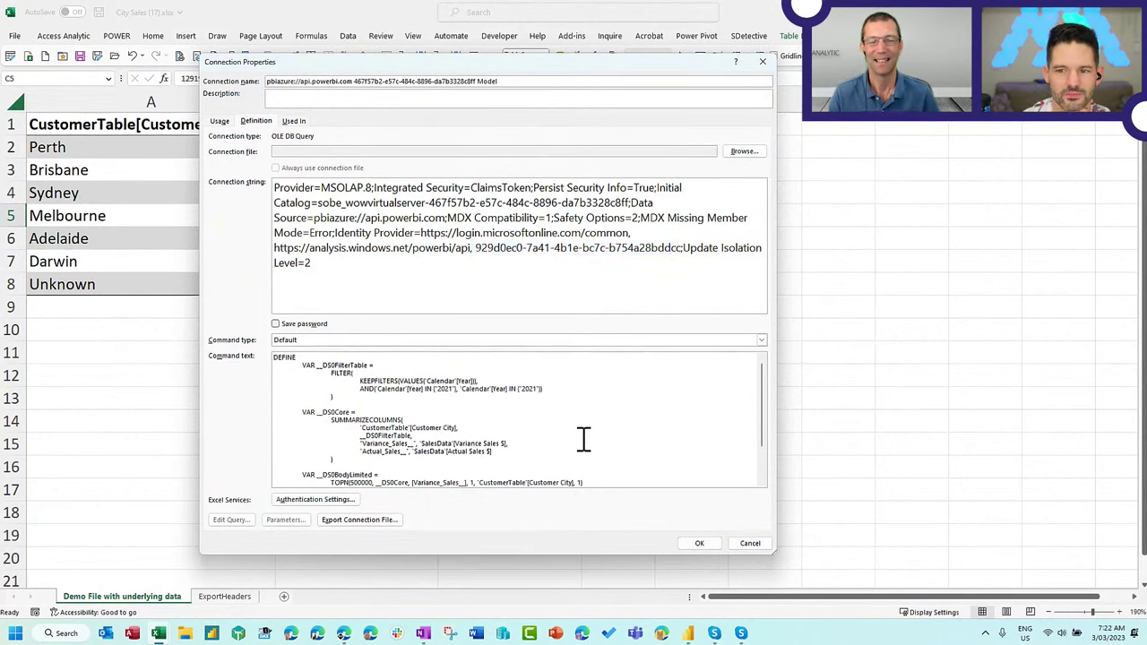
ctrl+scroll(447, 428, up, 5)
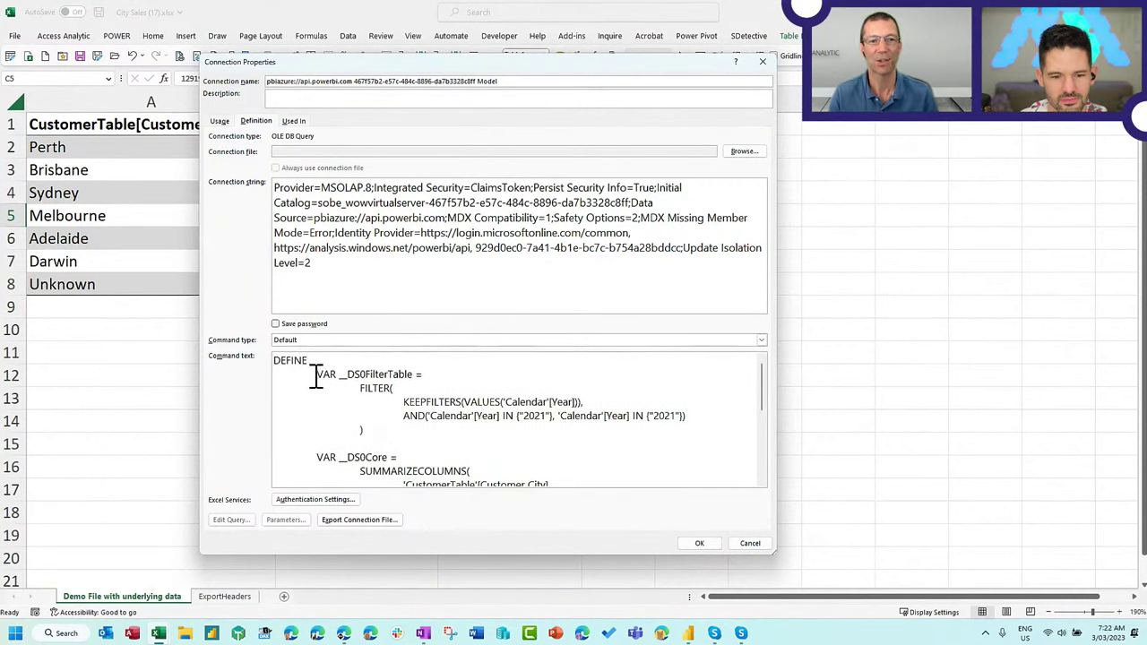
scroll(385, 371, down, 6)
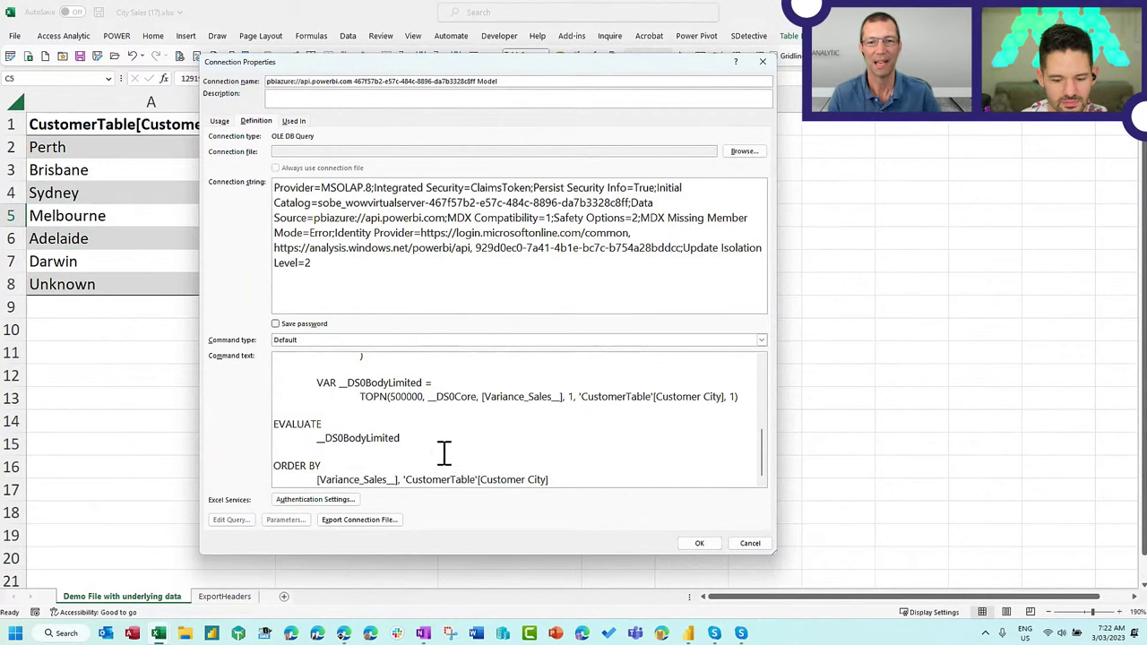
scroll(443, 452, up, 6)
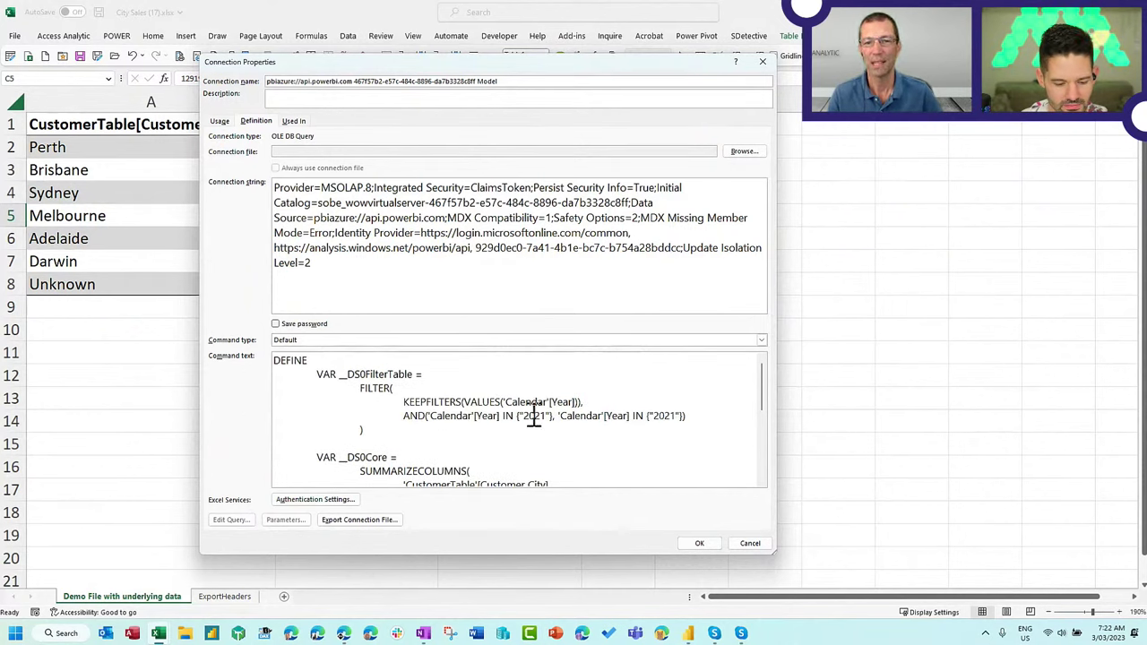
double_click(665, 425)
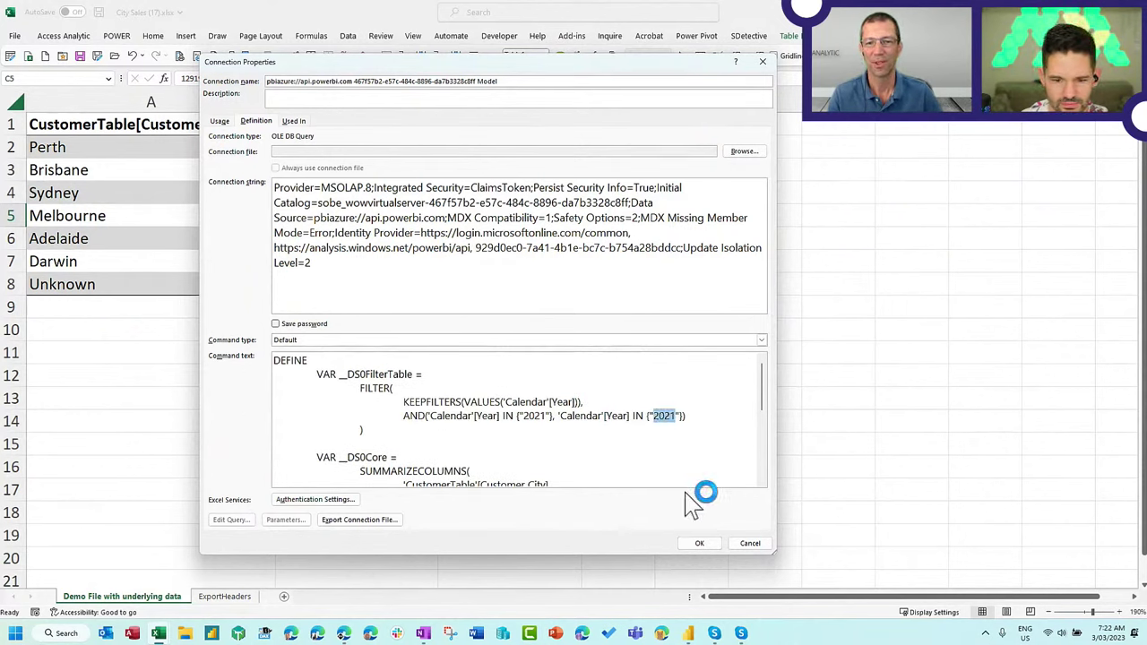
Add the column "Budget", MyMeasures[Budget Sales $] to SUMMARIZECOLUMNS in the DAX command text and apply the changed query to the table
scroll(628, 448, down, 3)
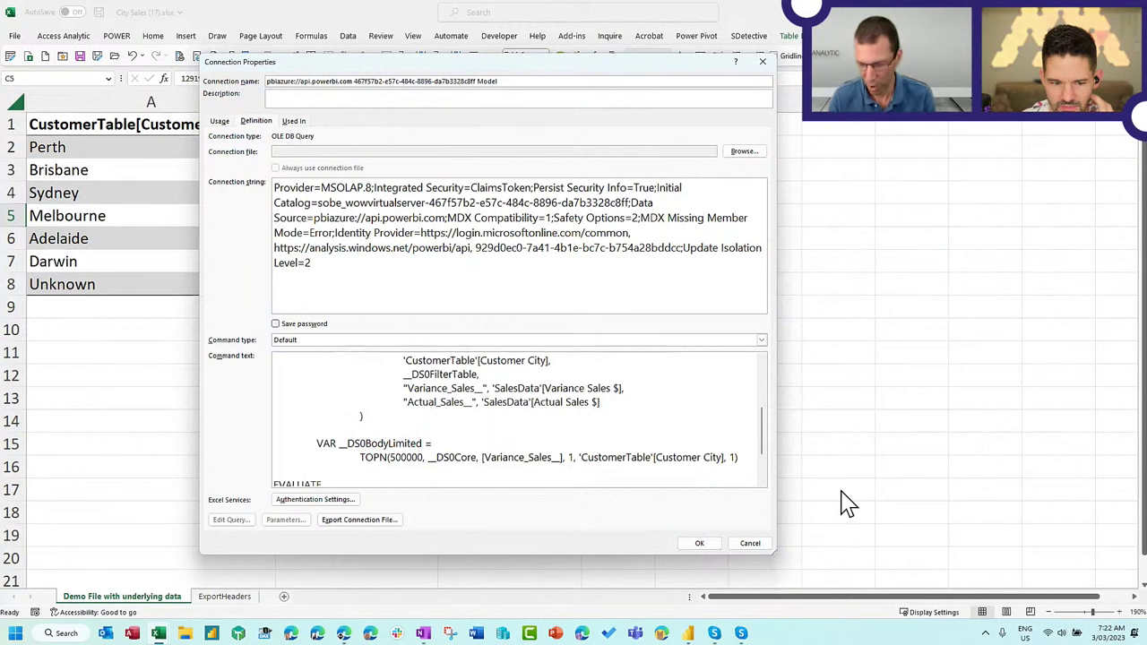
text(,)
key(Return)
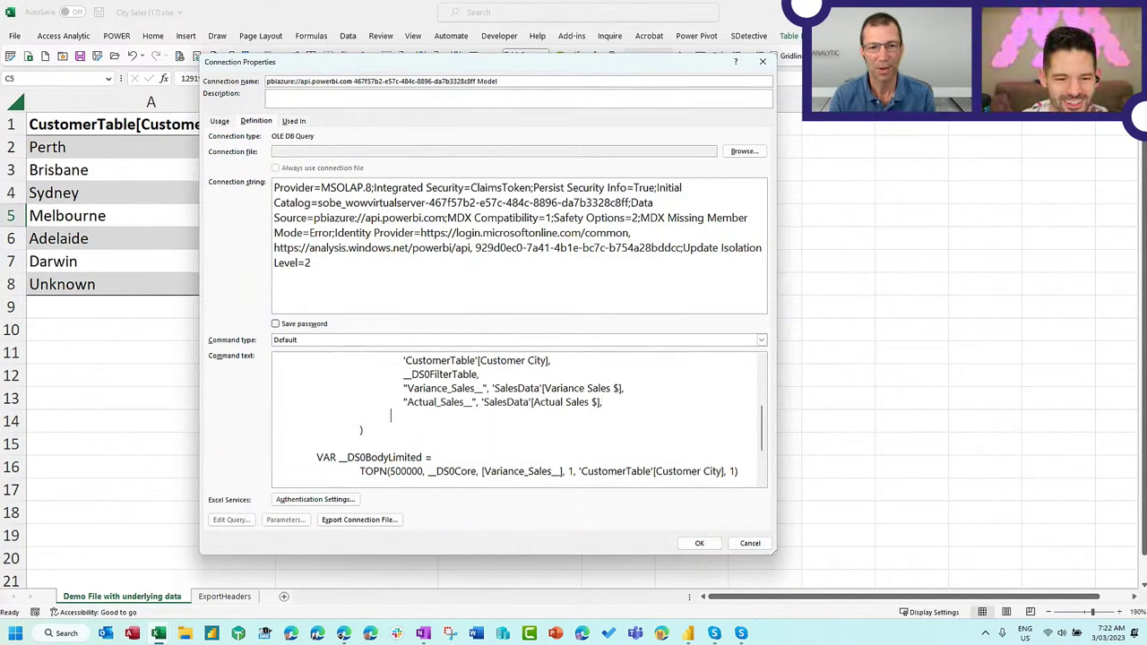
text("Bu)
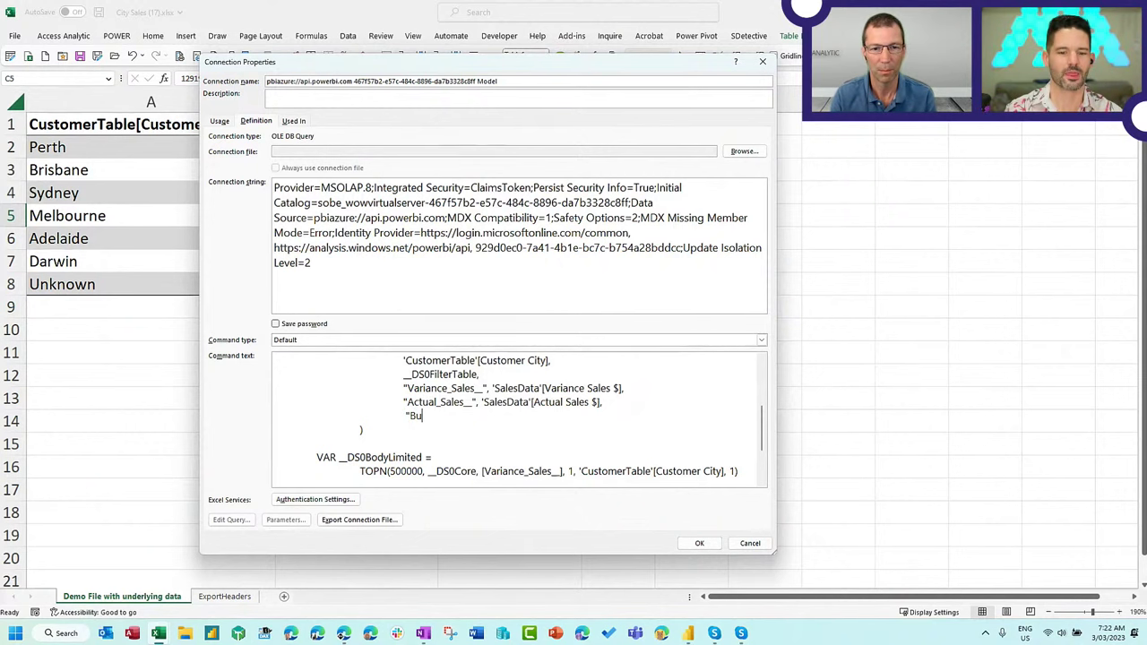
text(fferget",)
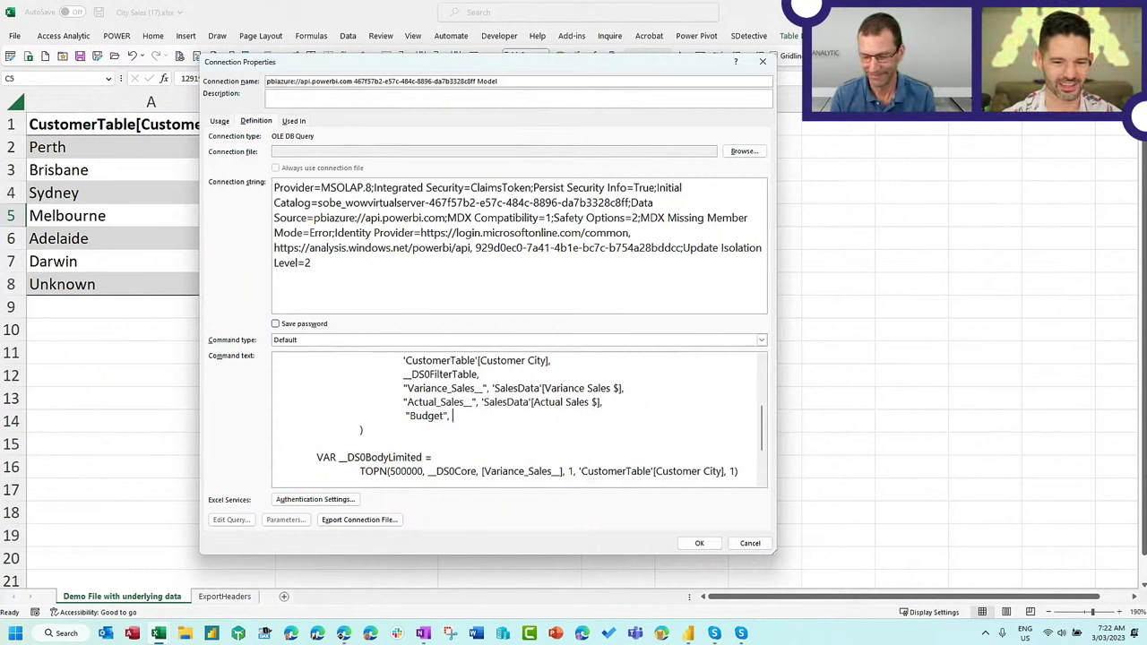
text(MyMeasures[Budget Sales $)
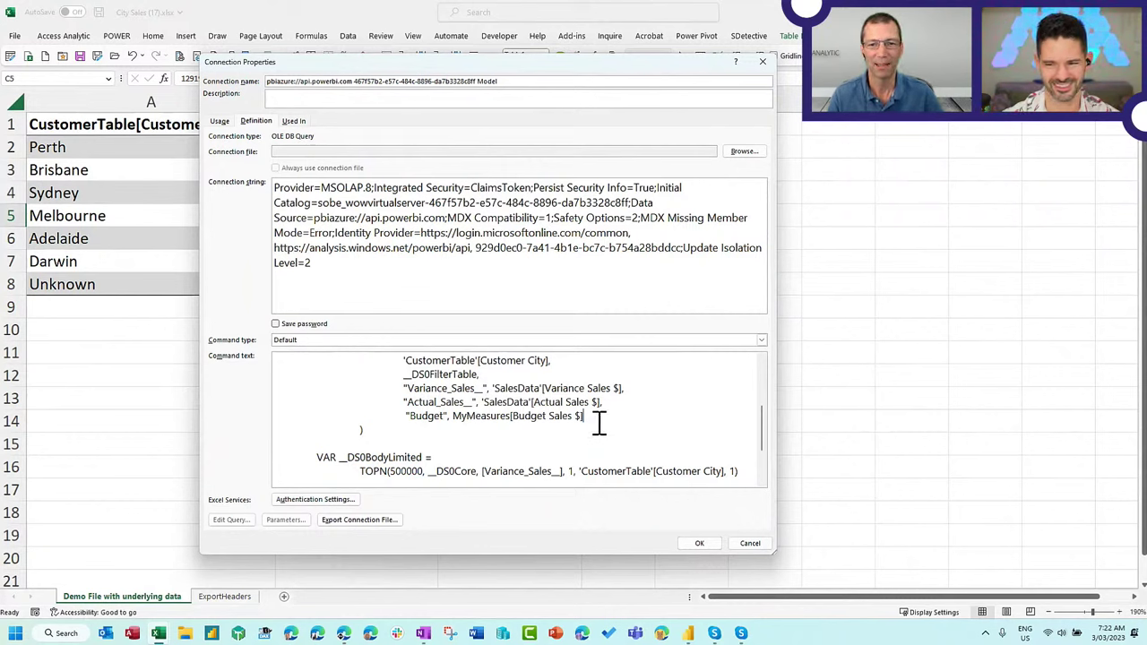
click(702, 545)
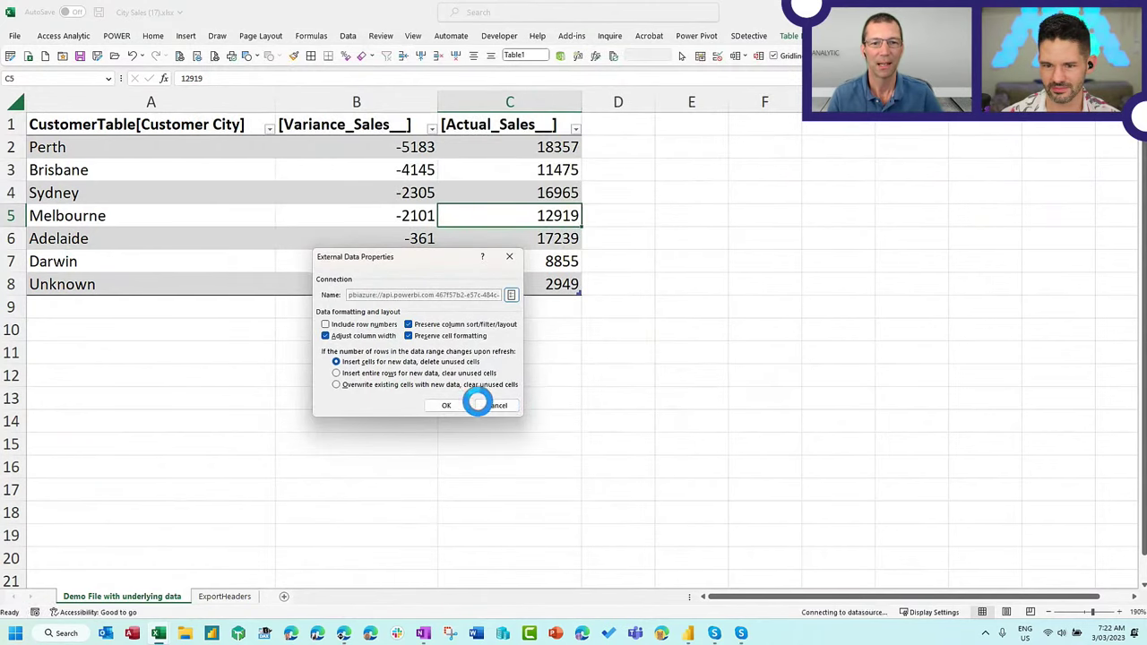
click(452, 405)
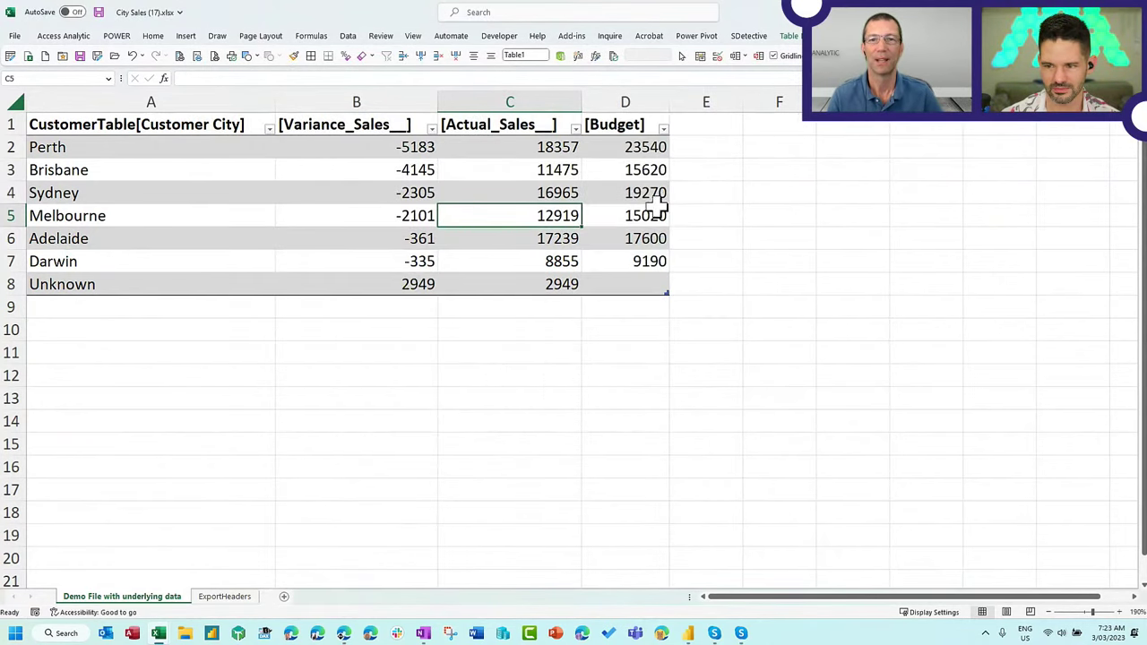
click(638, 125)
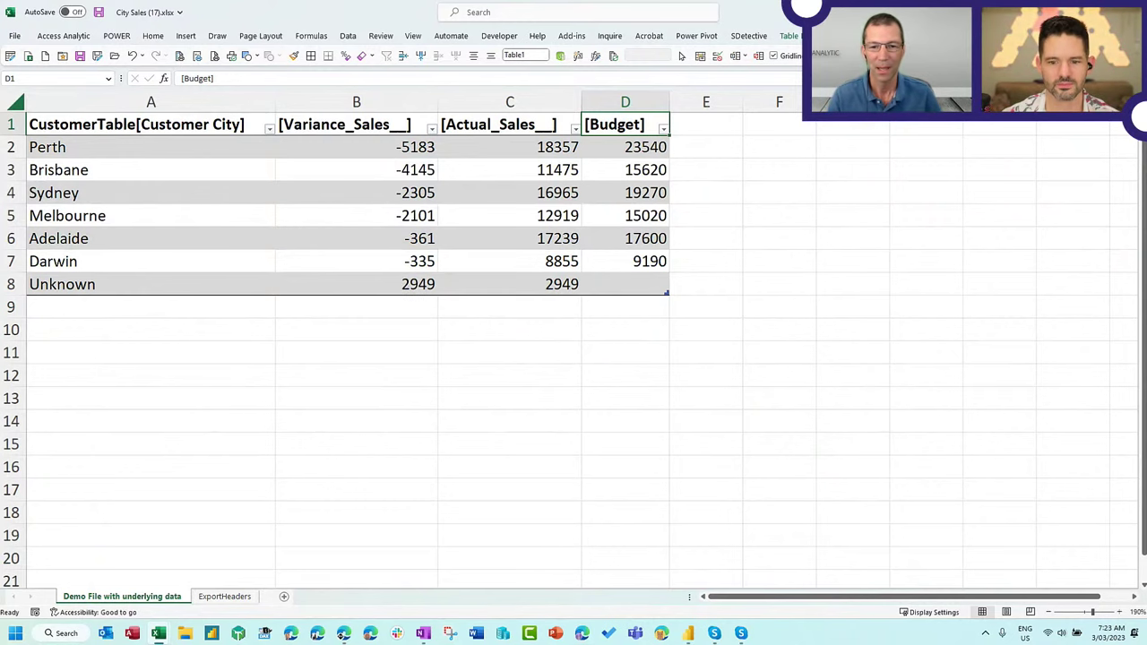
Switch to Power BI Desktop, cancel the open Options dialog, launch DAX Studio from the report and dismiss its introductory message
click(688, 634)
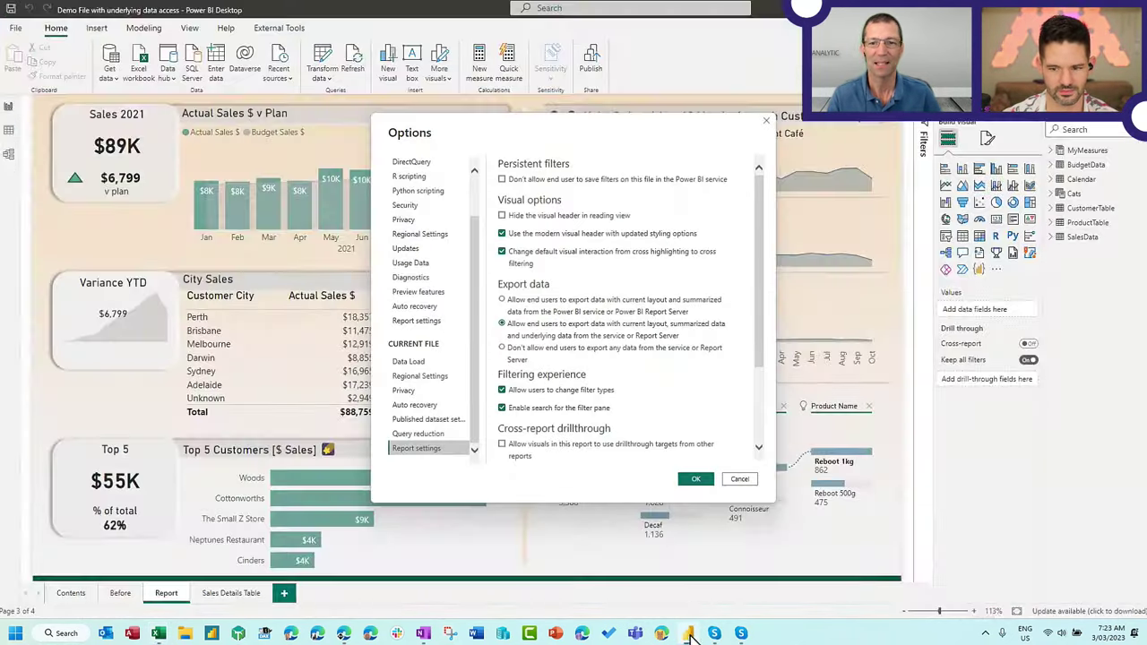
click(737, 480)
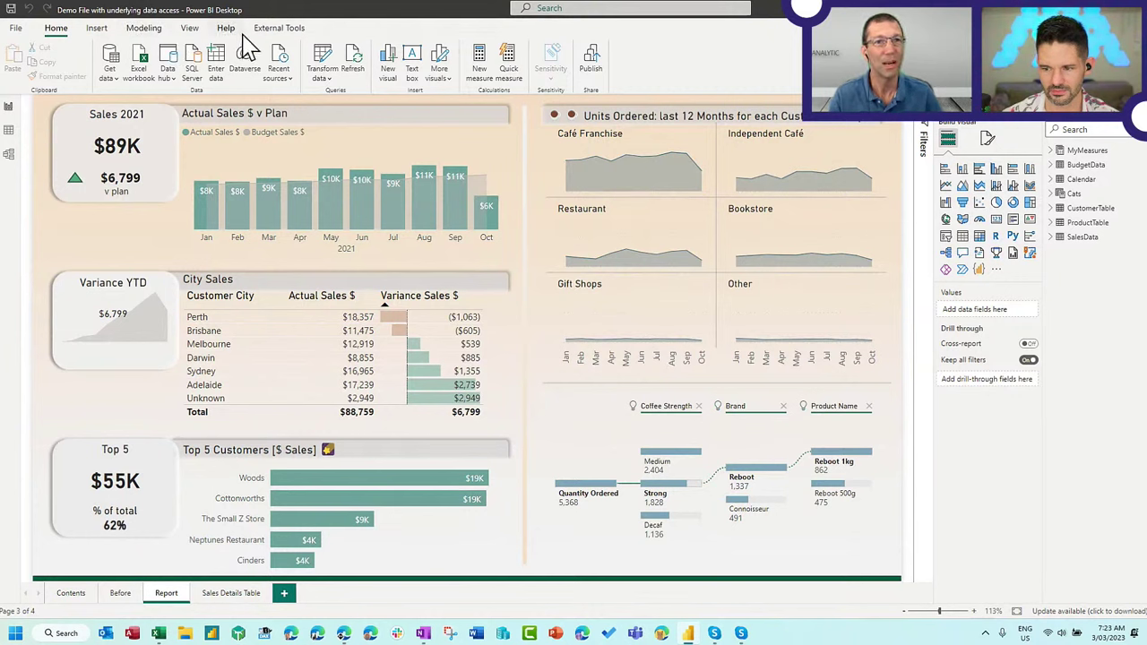
click(286, 29)
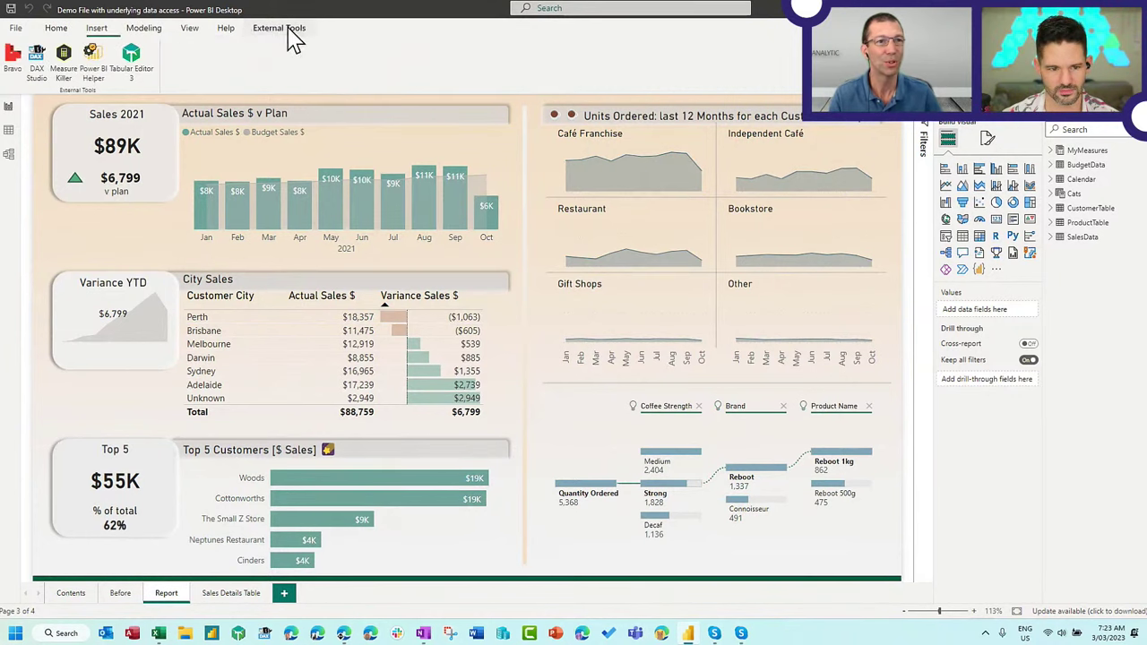
click(37, 65)
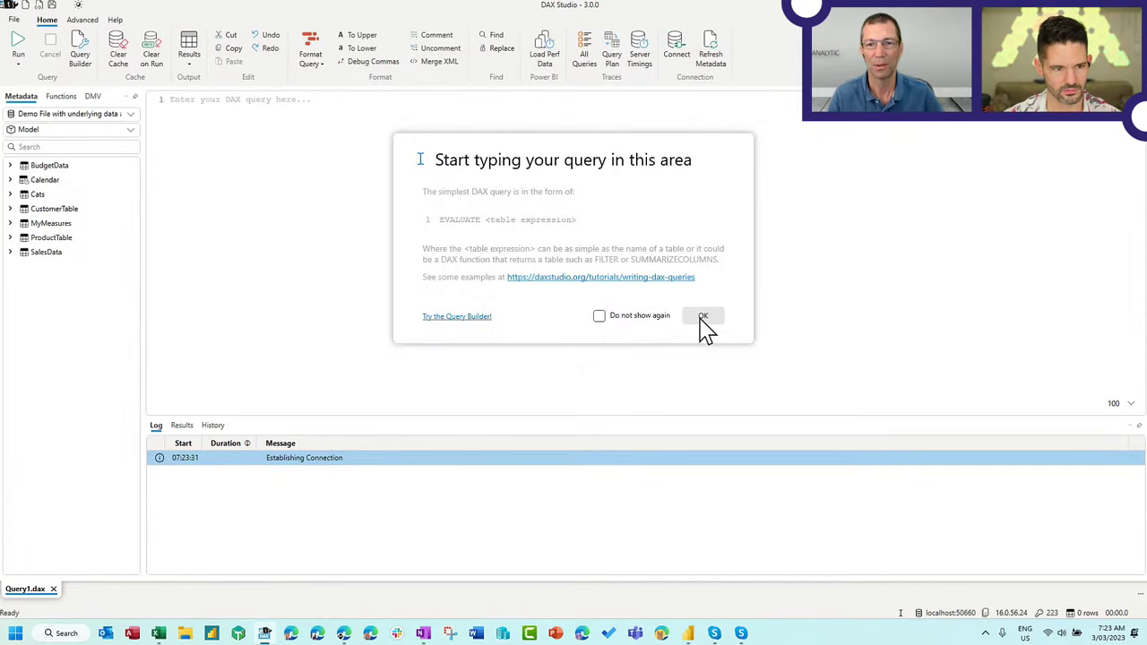
click(703, 318)
Open the Query Builder and add Customer Group and Customer Name from CustomerTable plus the Quantity Ordered measure from MyMeasures as columns
click(81, 52)
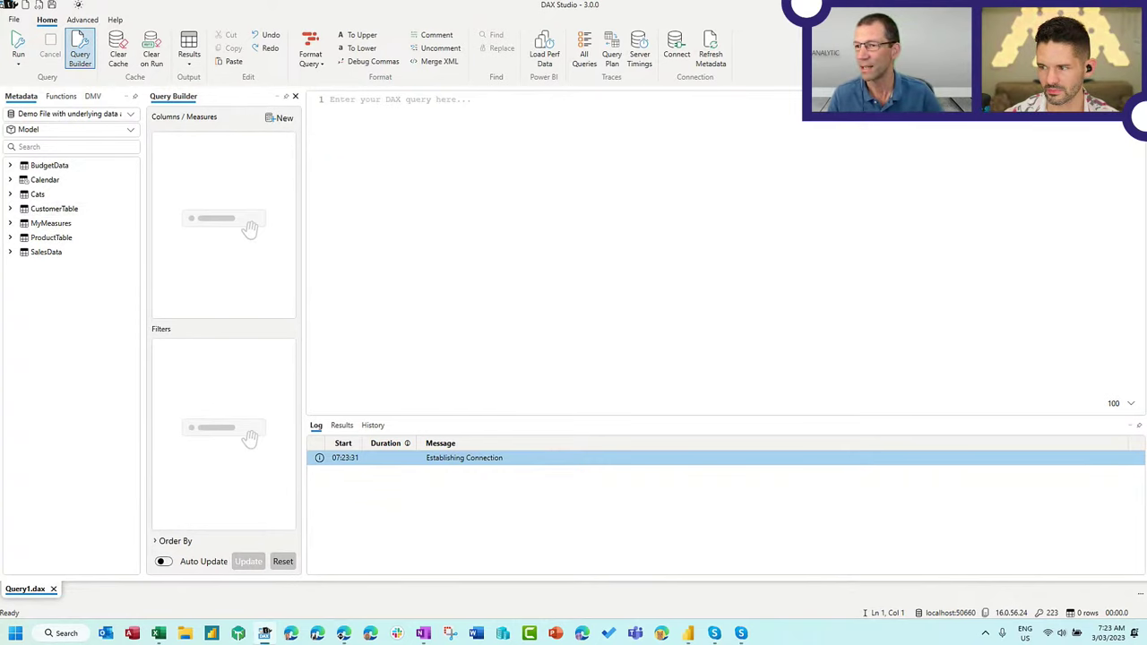
click(10, 210)
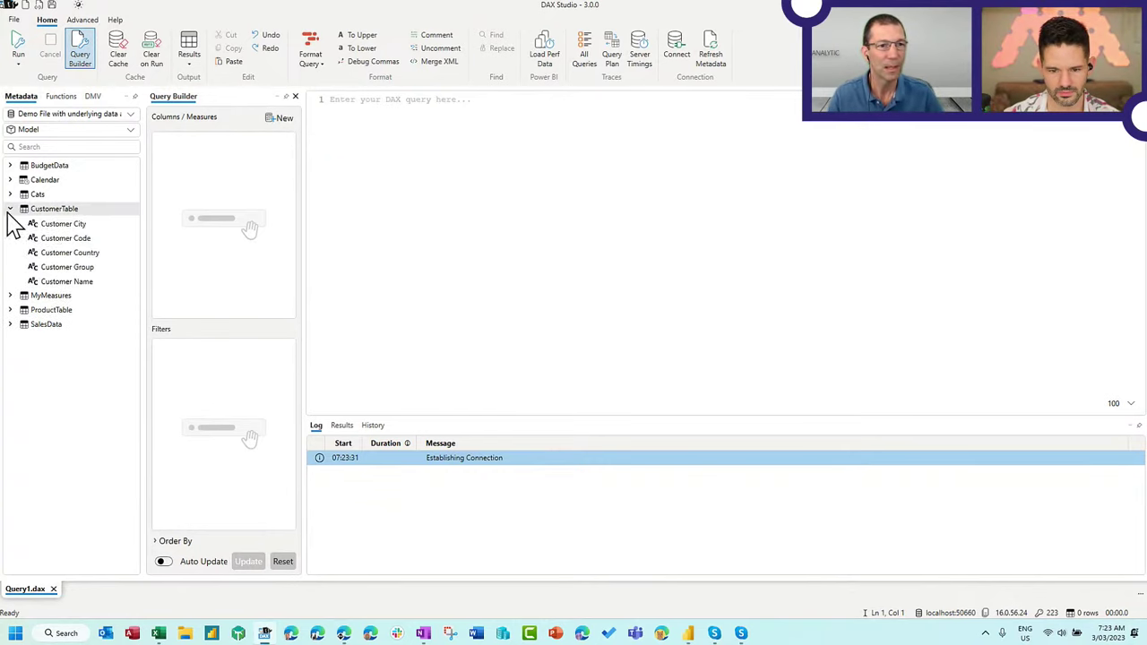
drag(82, 269, 211, 222)
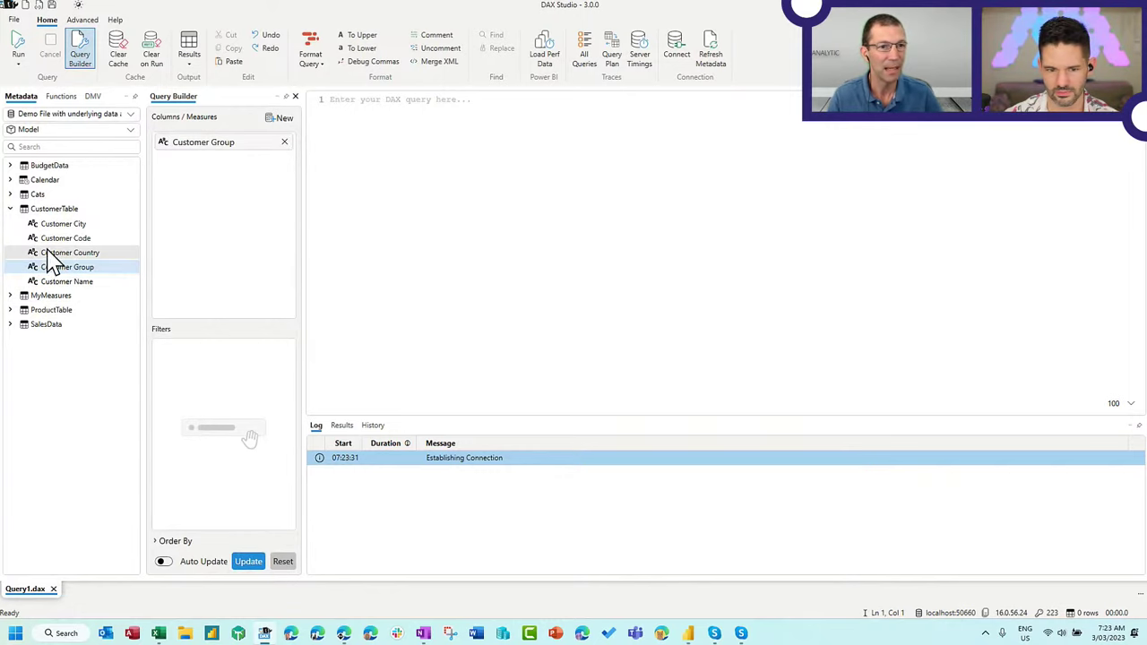
drag(70, 281, 215, 215)
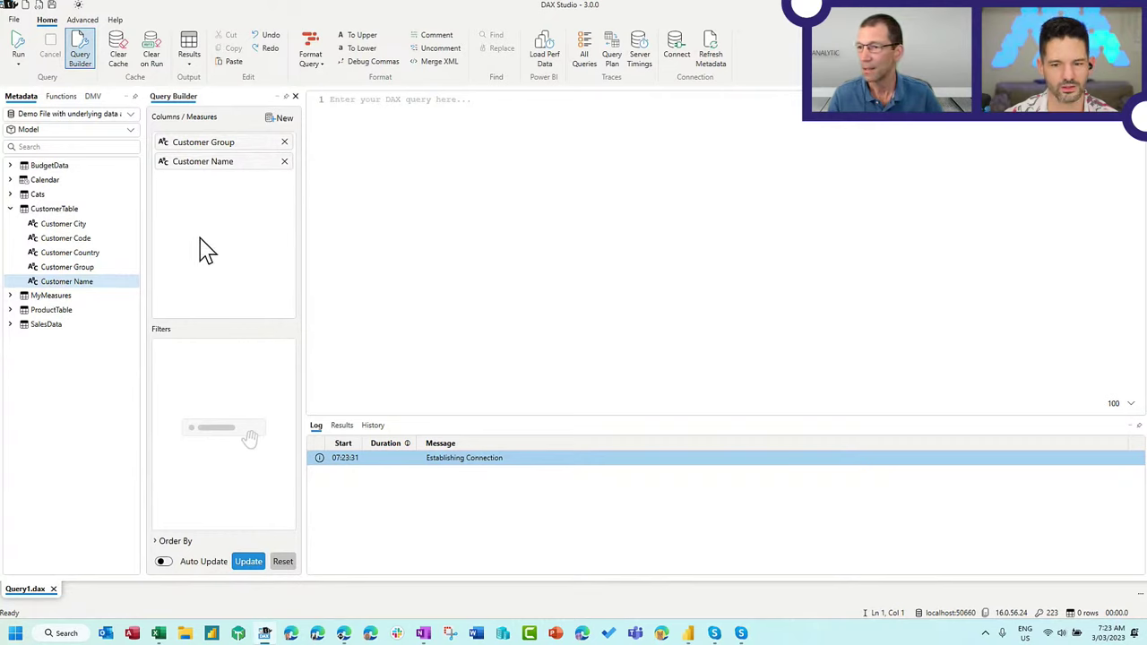
click(11, 296)
click(19, 310)
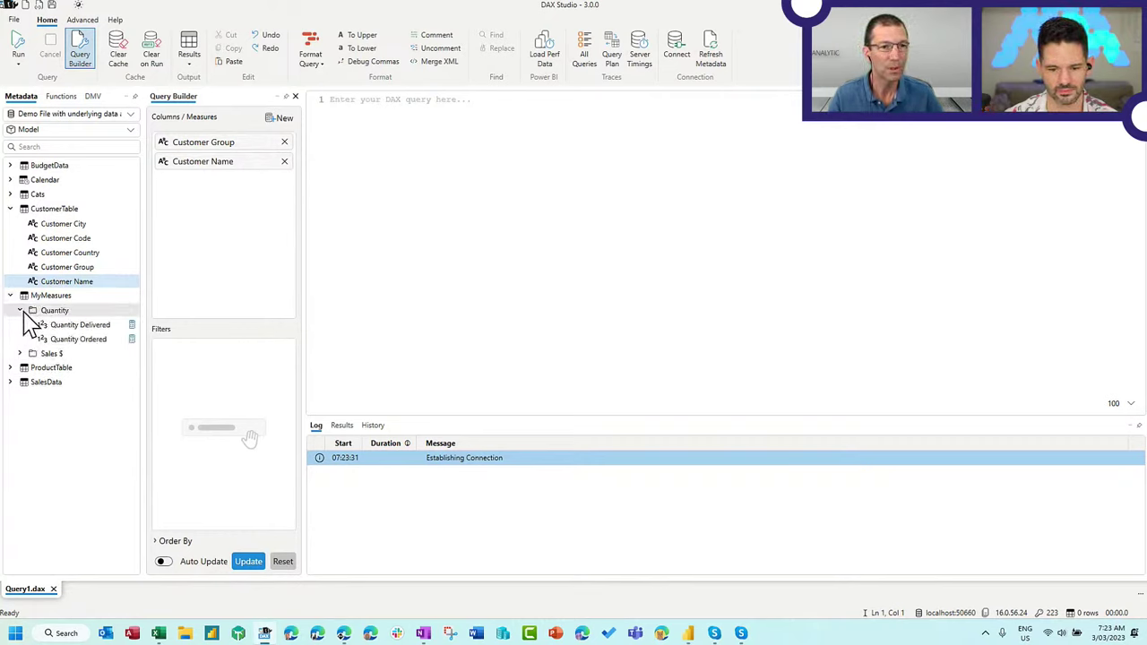
drag(64, 339, 212, 267)
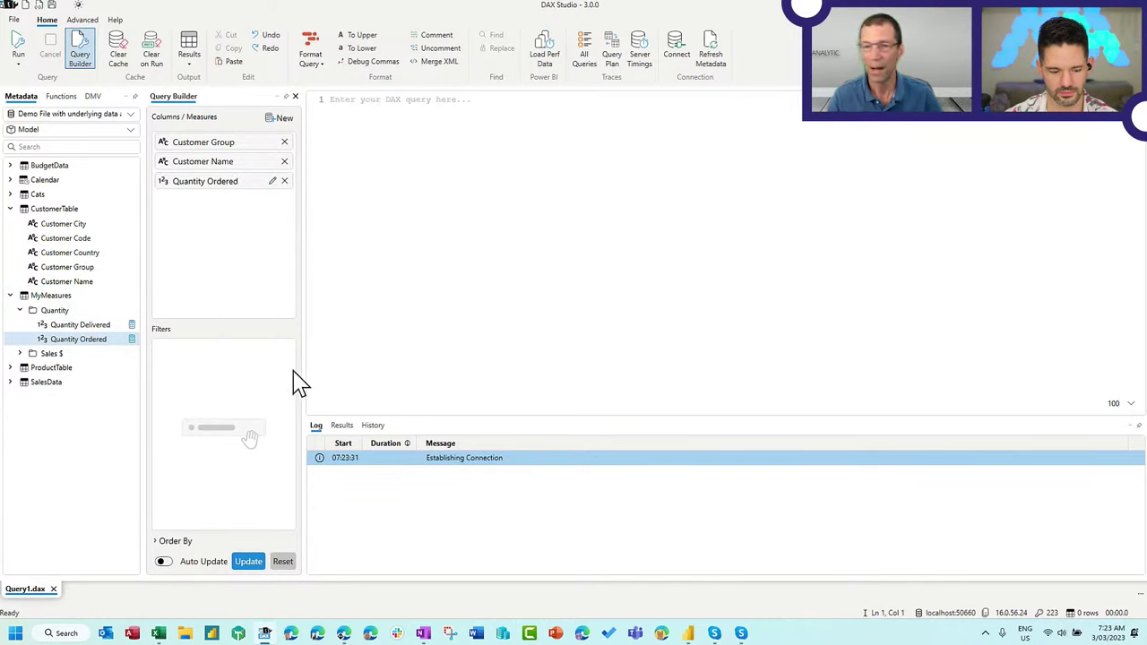
Add a query filter on ProductTable's Coffee Strength with the condition Is "Medium"
click(26, 369)
click(11, 369)
drag(67, 397, 112, 389)
drag(250, 438, 224, 421)
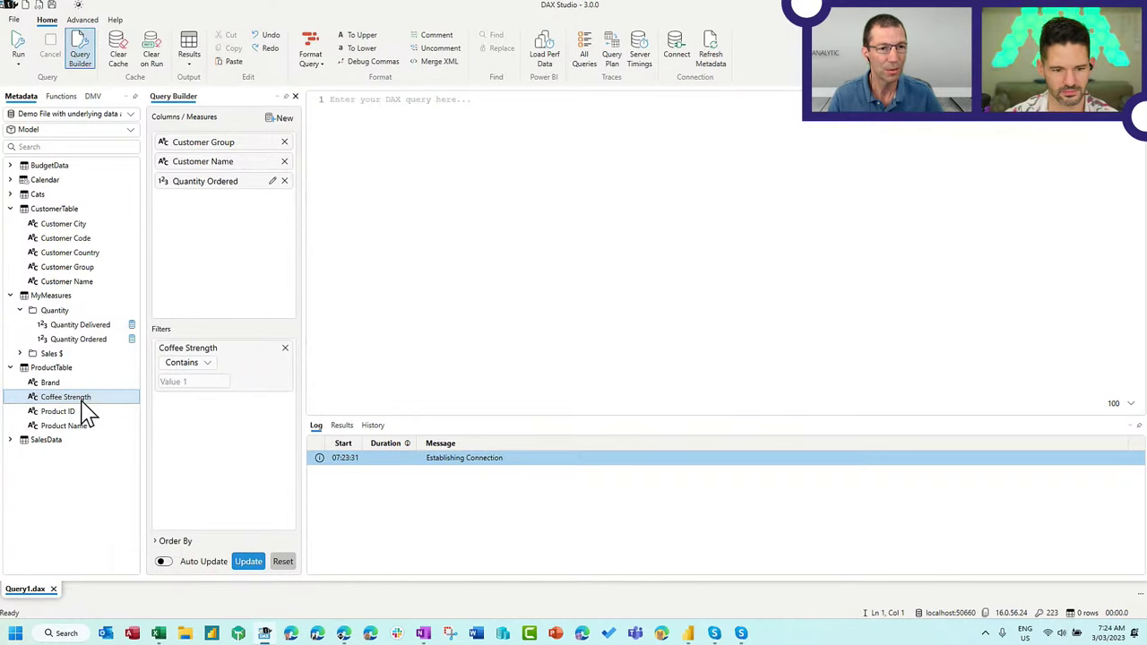
mouse_move(82, 400)
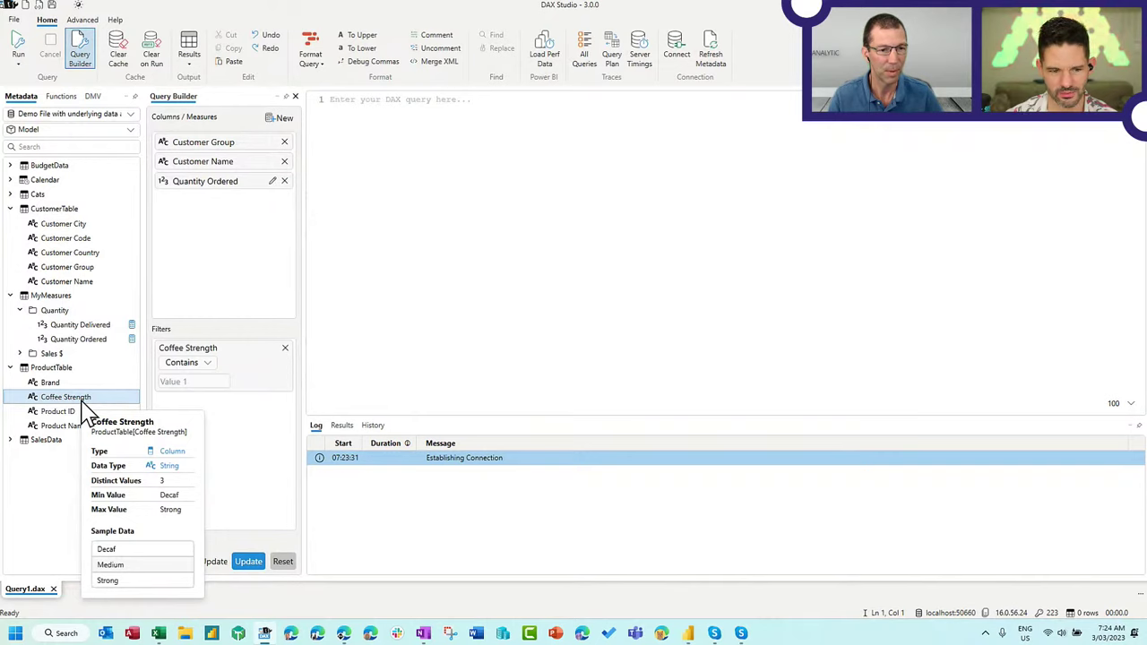
click(188, 372)
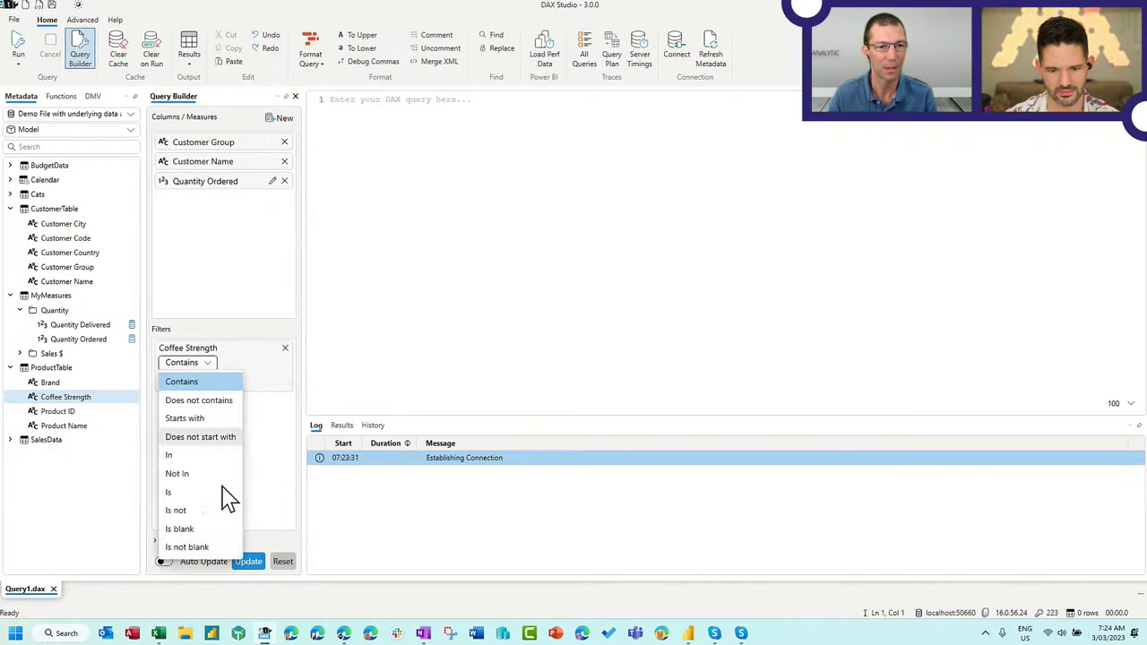
click(201, 488)
click(239, 365)
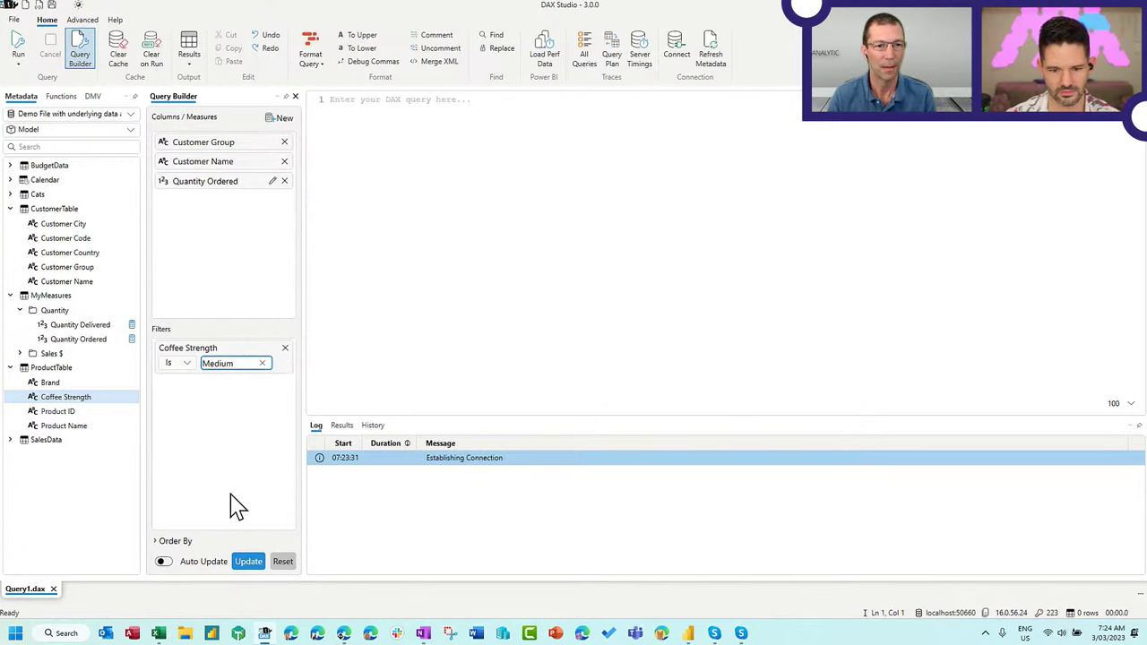
Generate the DAX query from the builder, run it, and copy its text from EVALUATE through the ORDER BY columns, without the comment lines
click(246, 563)
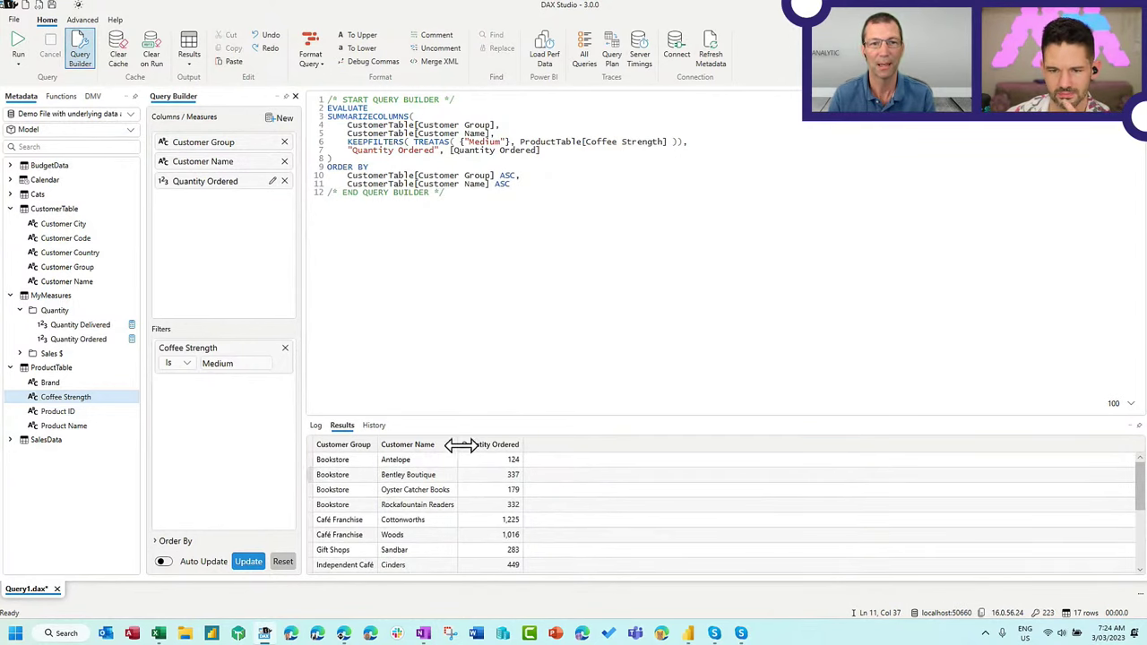
drag(510, 186, 322, 107)
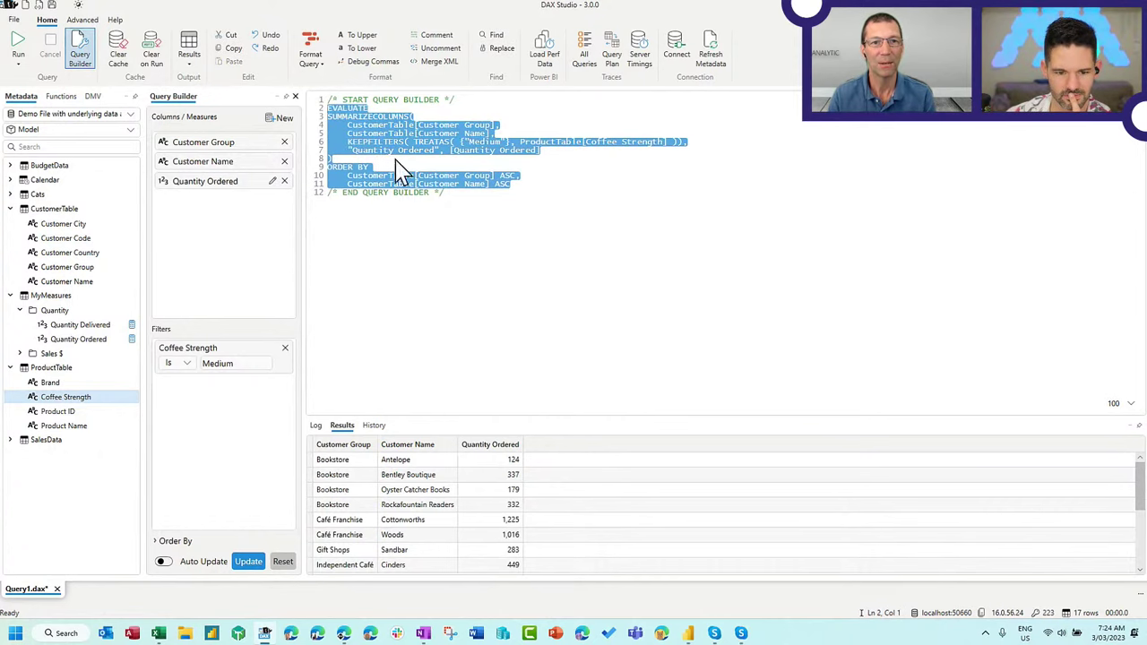
key(ctrl+c)
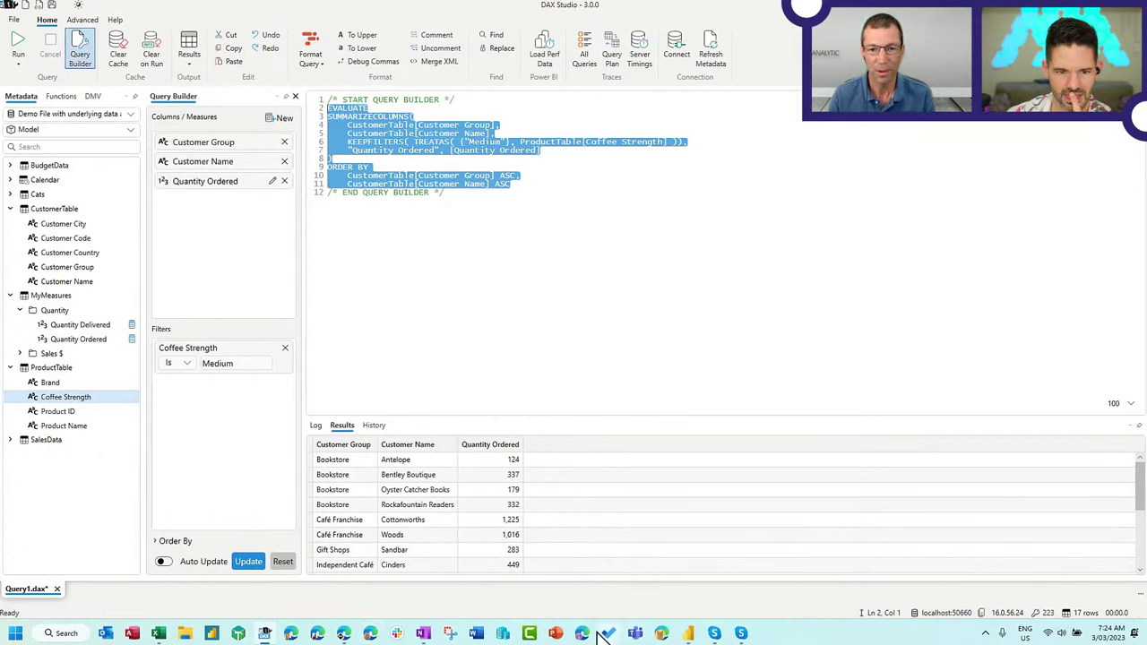
Switch to the City Sales (17).xlsx workbook in Excel and open the definition in the connected table's connection properties
mouse_move(158, 633)
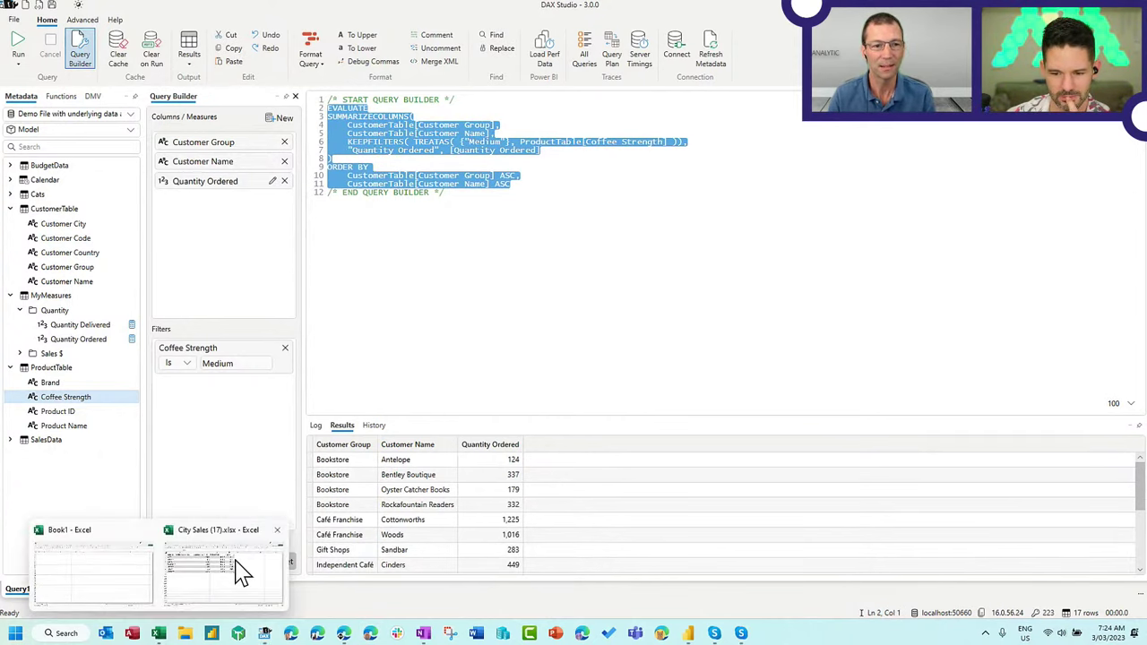
click(239, 568)
right_click(481, 216)
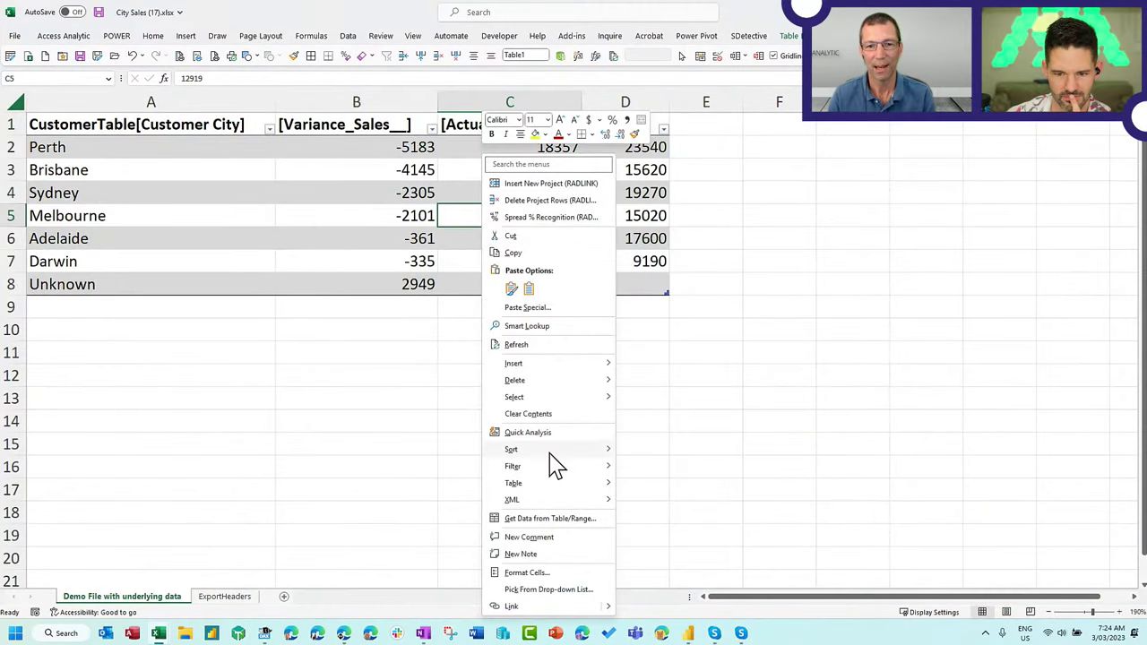
mouse_move(545, 485)
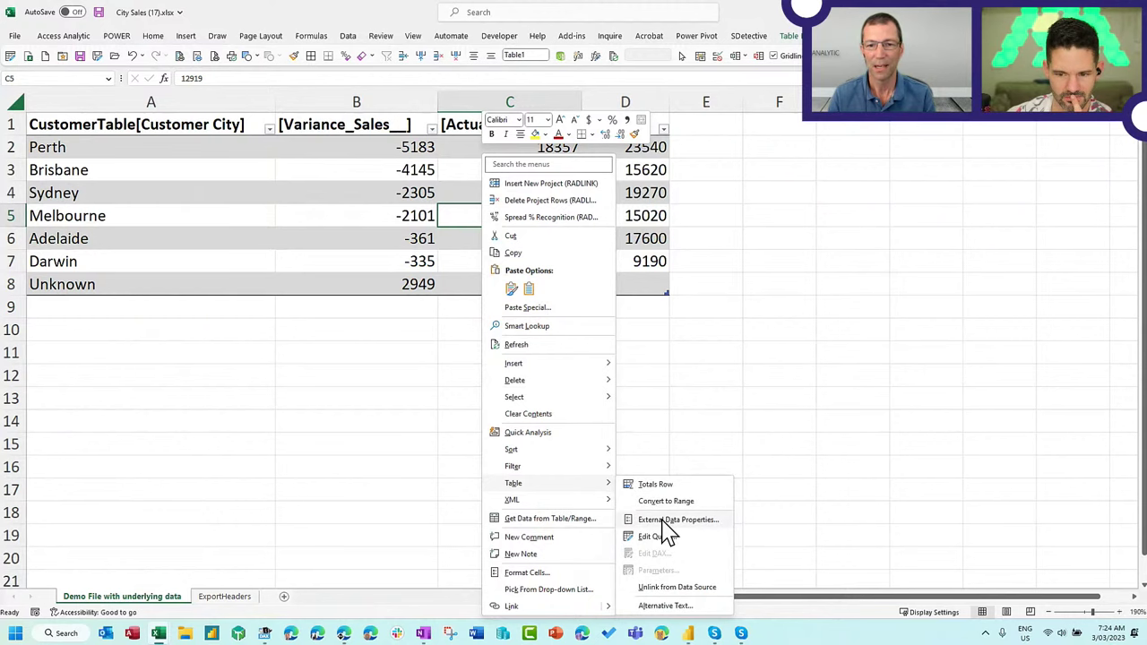
click(665, 522)
click(513, 296)
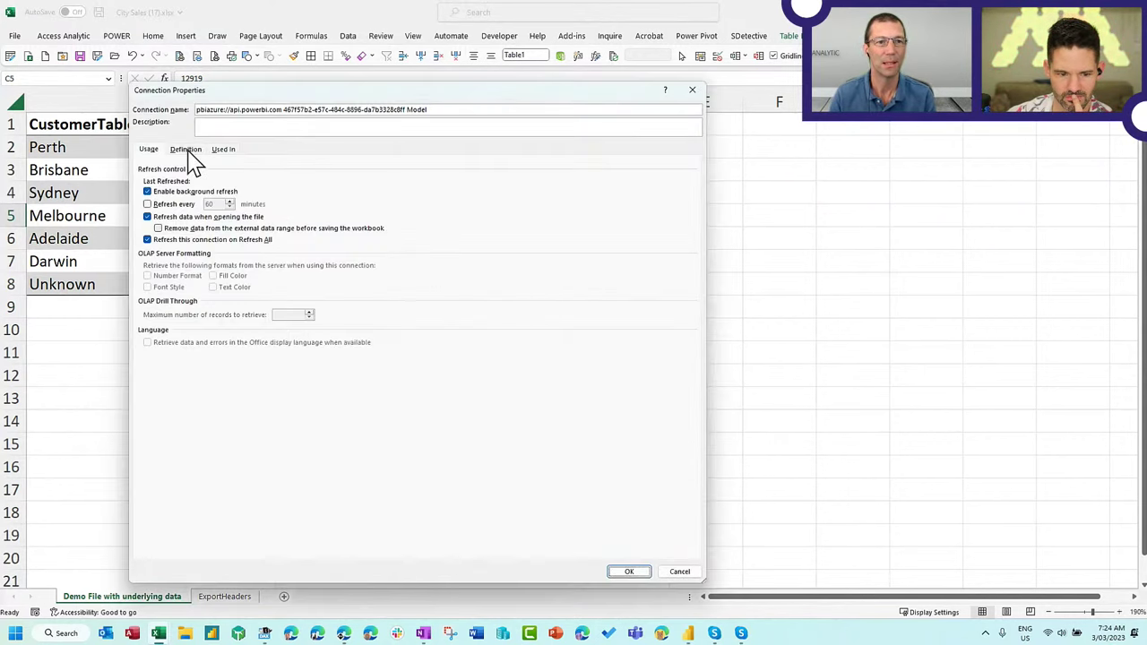
click(186, 151)
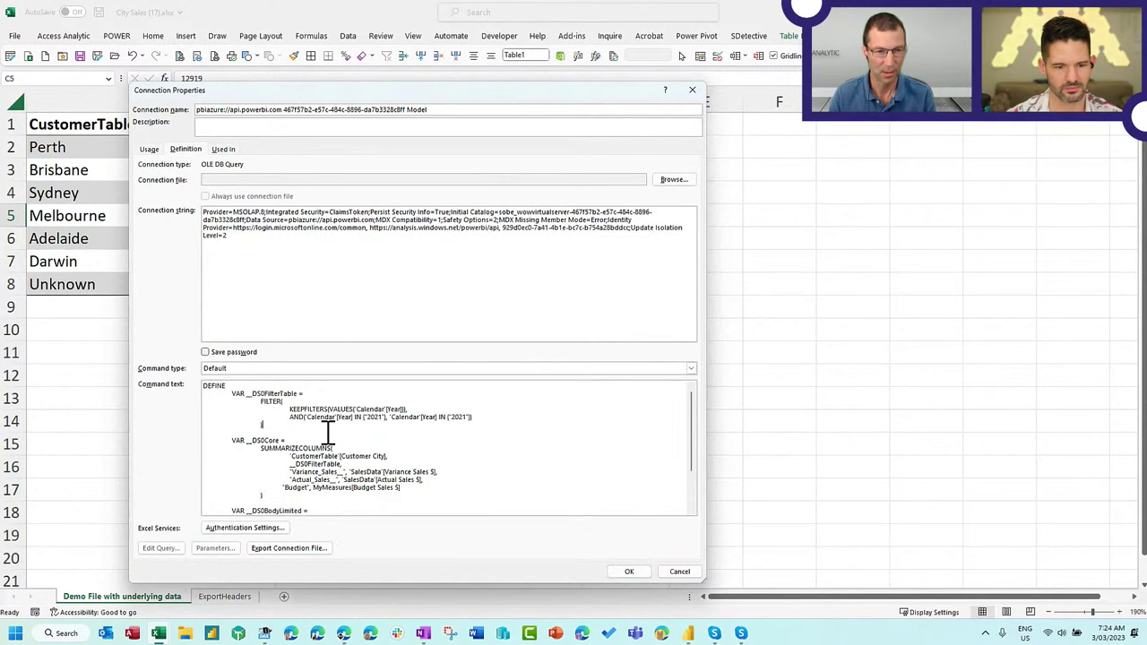
Replace the entire command text with the copied DAX query and apply the changed connection to the table
key(ctrl+a)
key(Delete)
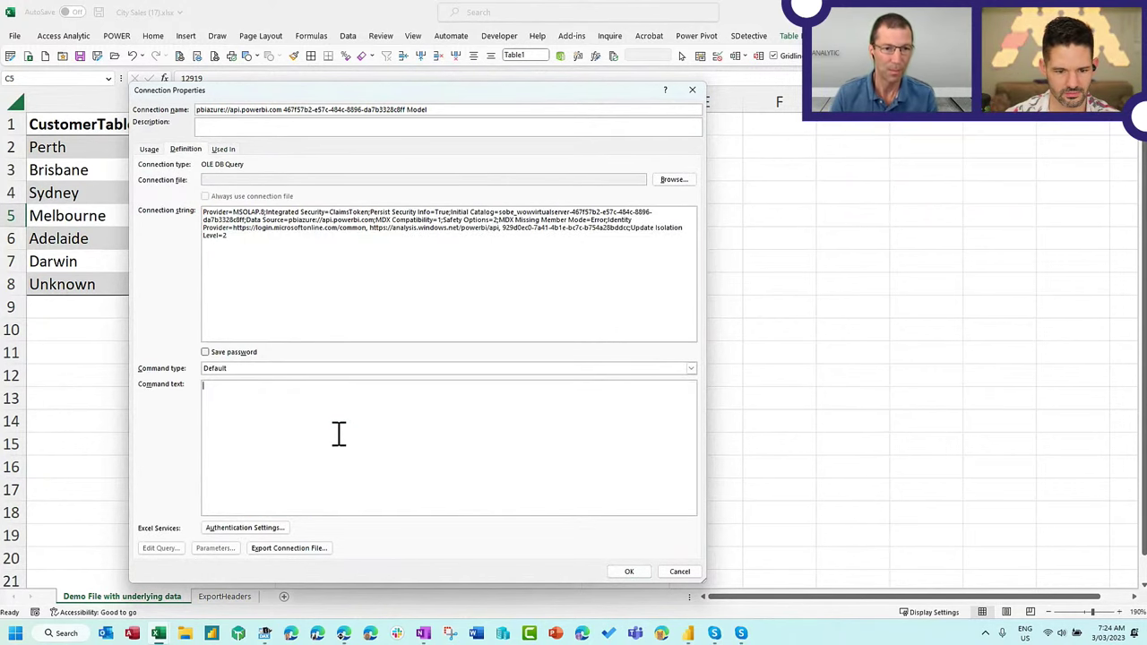
key(ctrl+v)
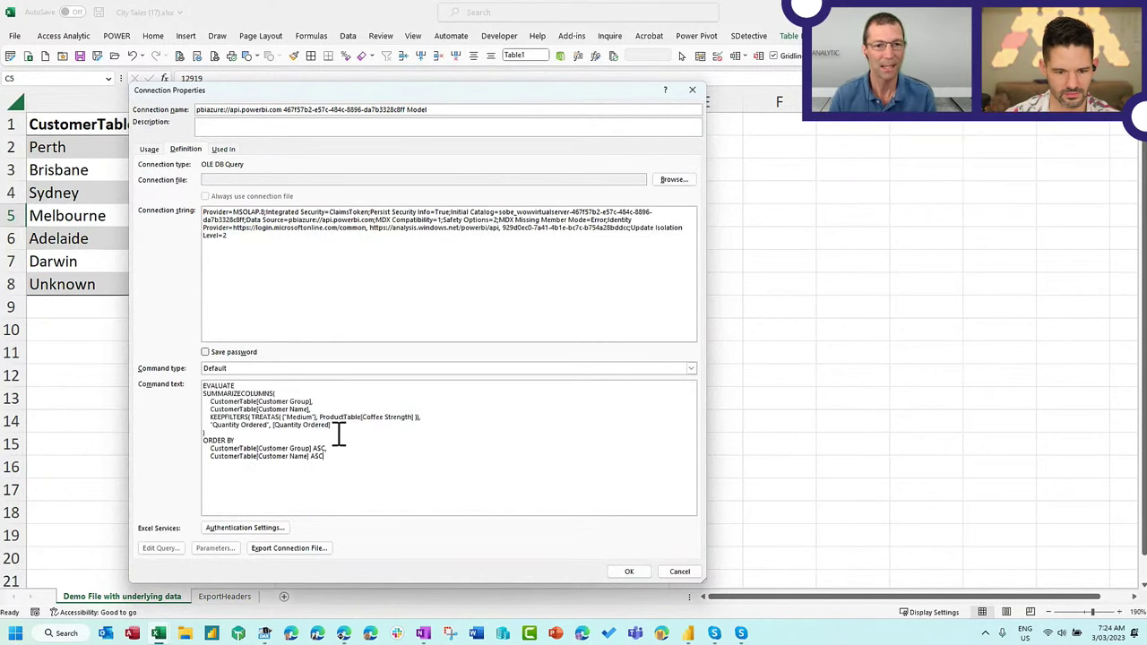
click(618, 577)
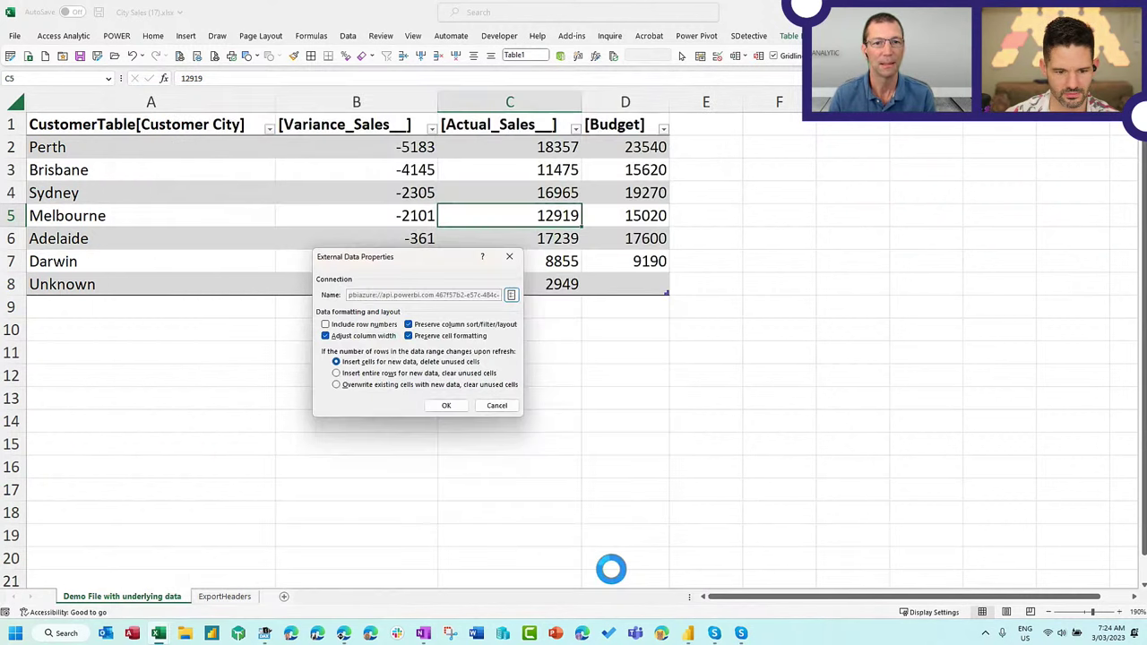
click(451, 405)
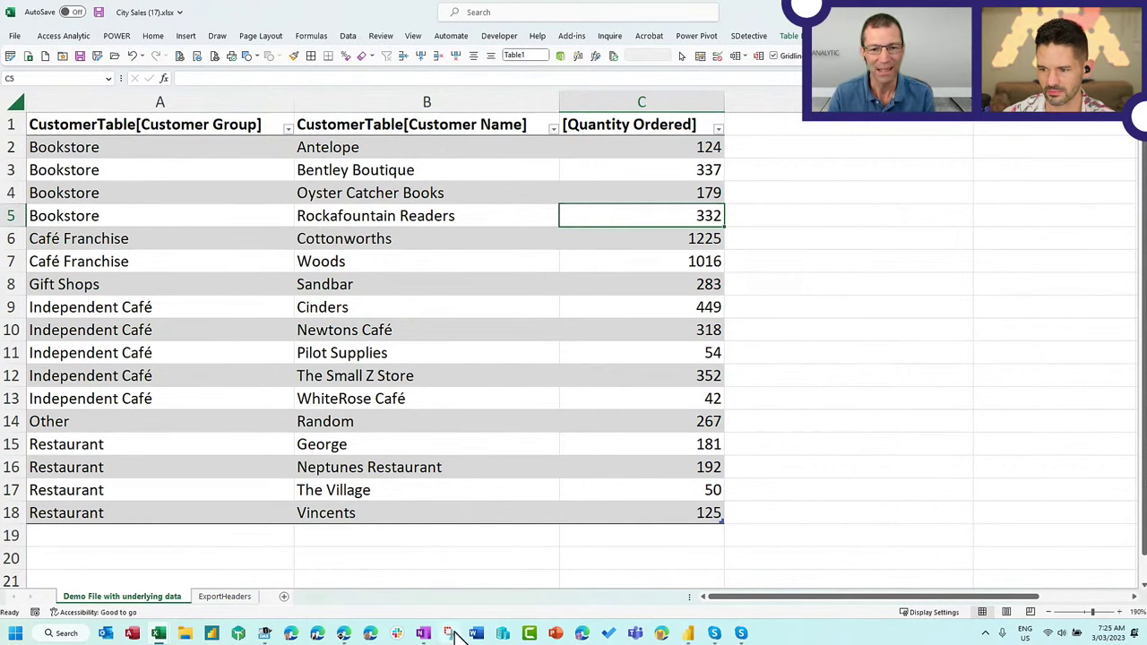
Switch to the "Connect to Excel multiple ways" workspace in the Power BI service and look at its file upload sources
click(345, 633)
click(148, 76)
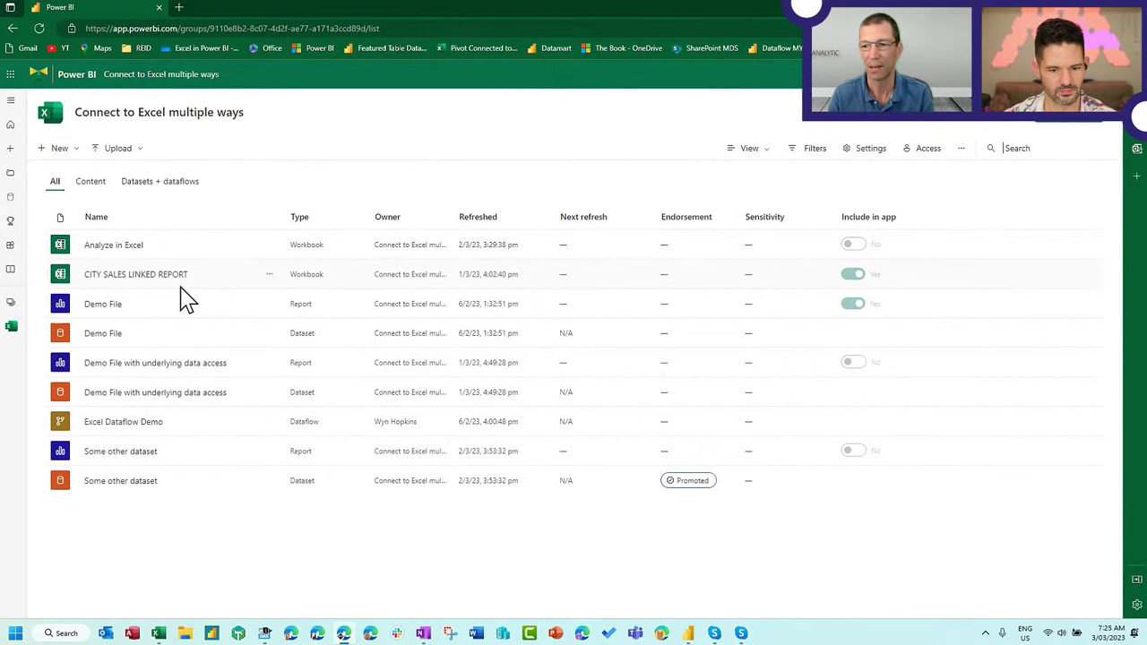
click(133, 150)
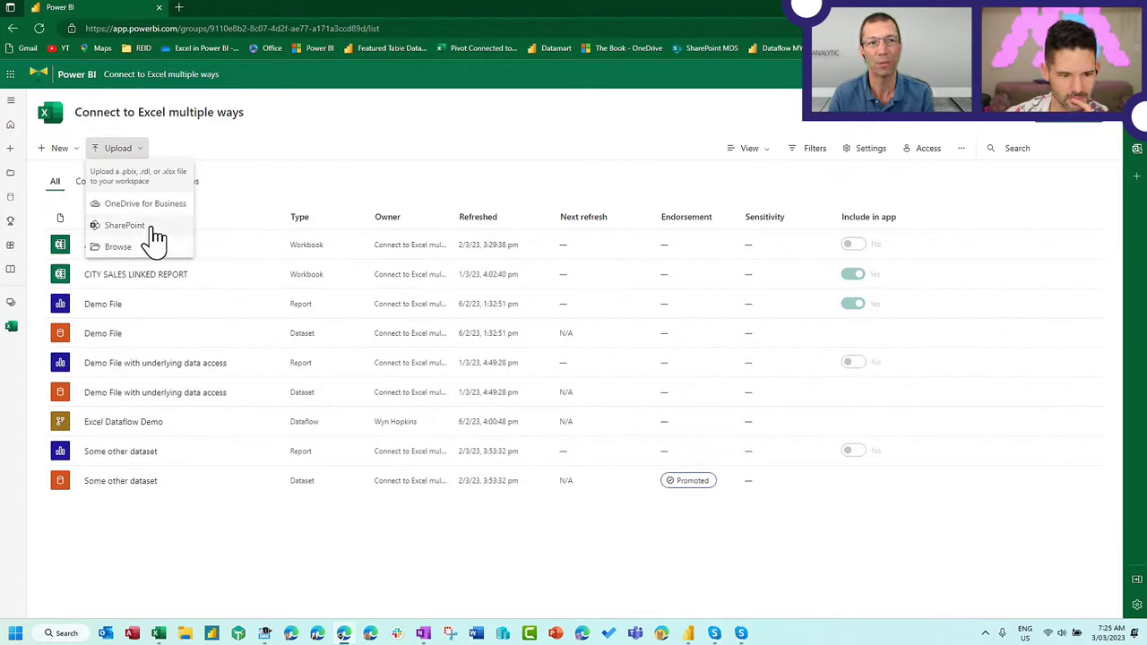
click(282, 159)
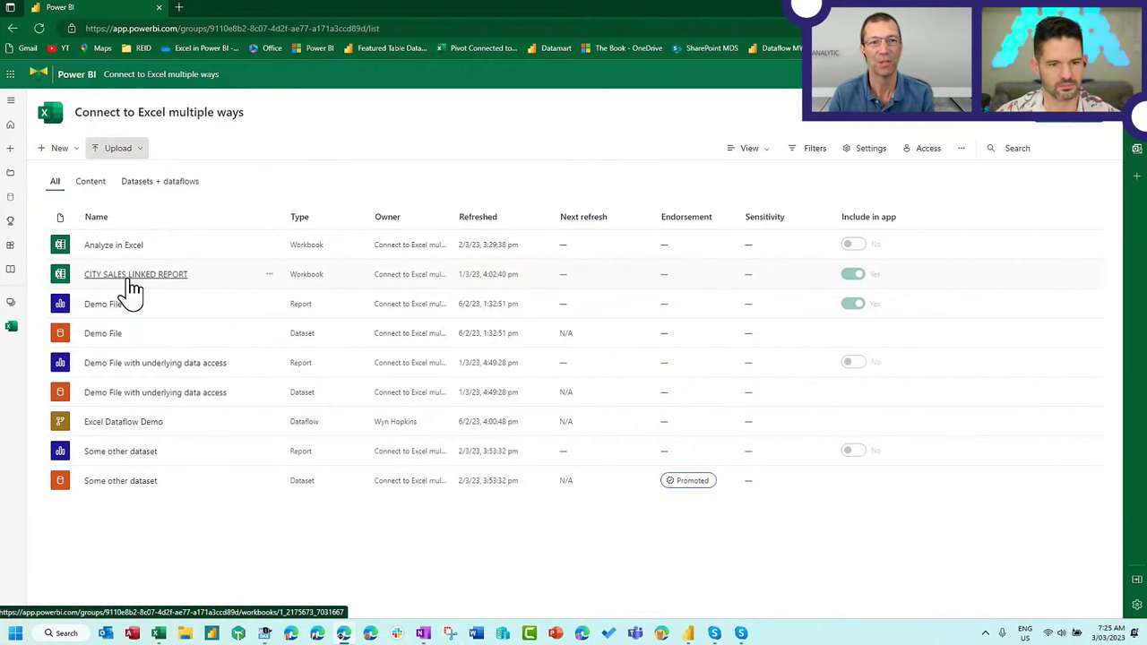
Open the CITY SALES LINKED REPORT workbook from the workspace, allow its queries to refresh, and view the enlarged table from its first column
click(126, 278)
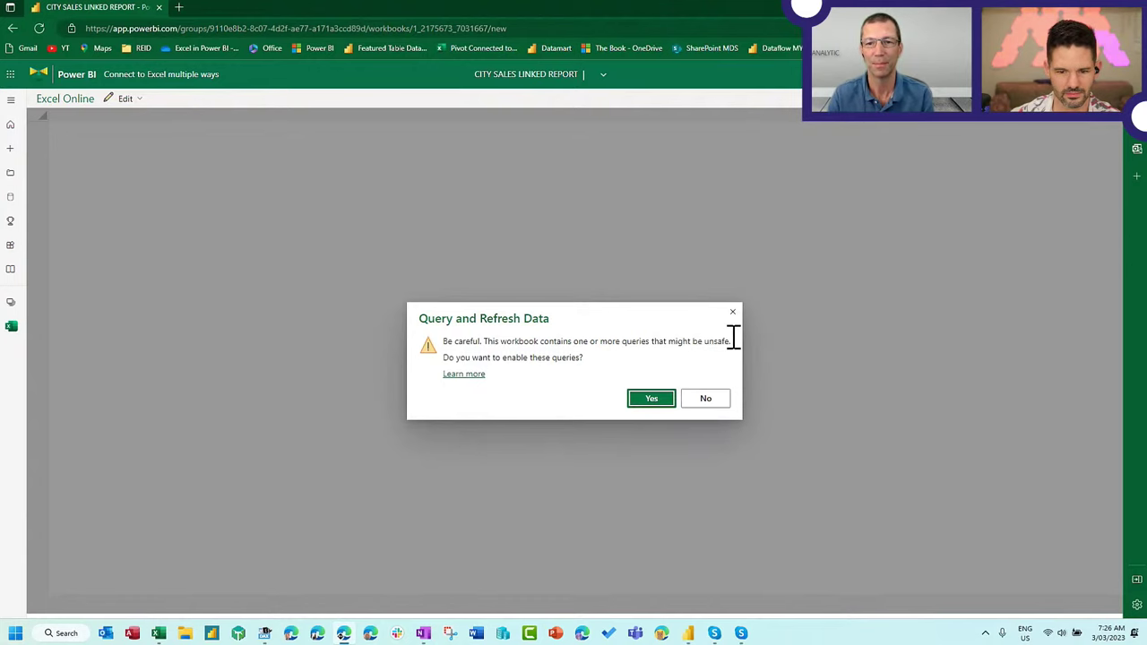
click(664, 400)
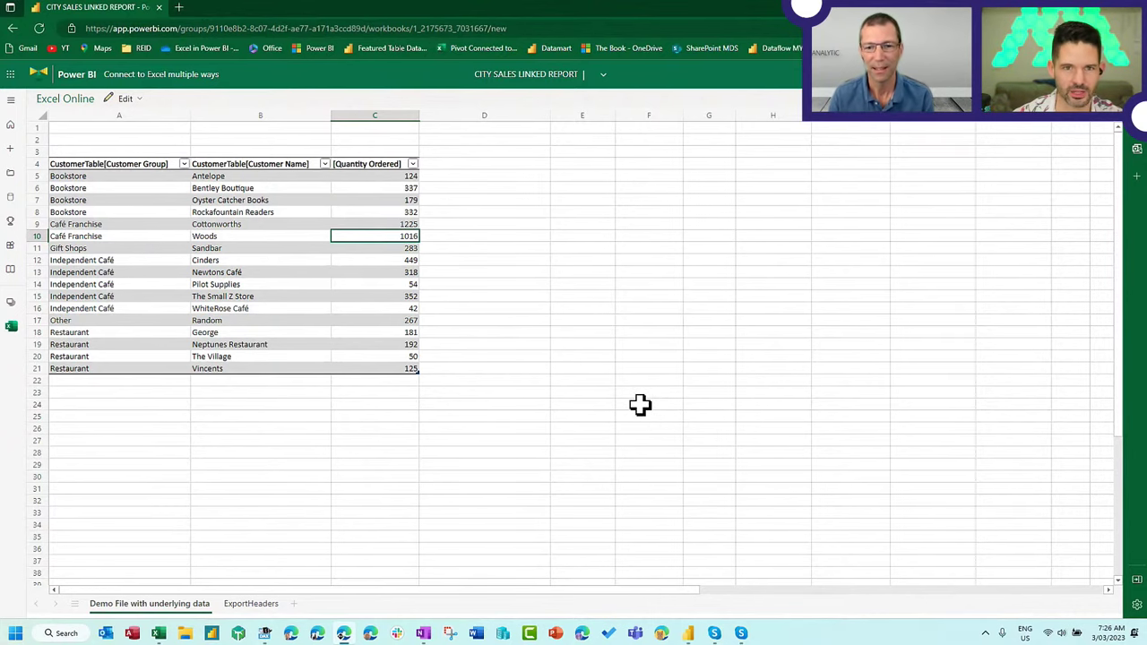
scroll(422, 358, up, 1)
scroll(603, 571, up, 1)
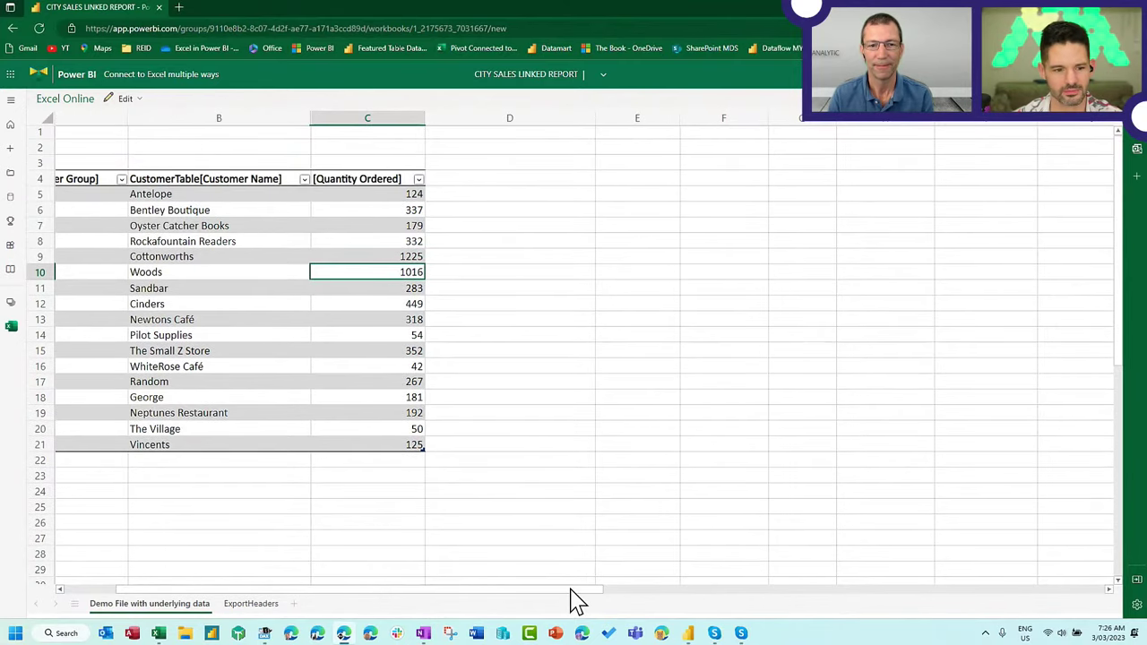
drag(573, 593, 340, 589)
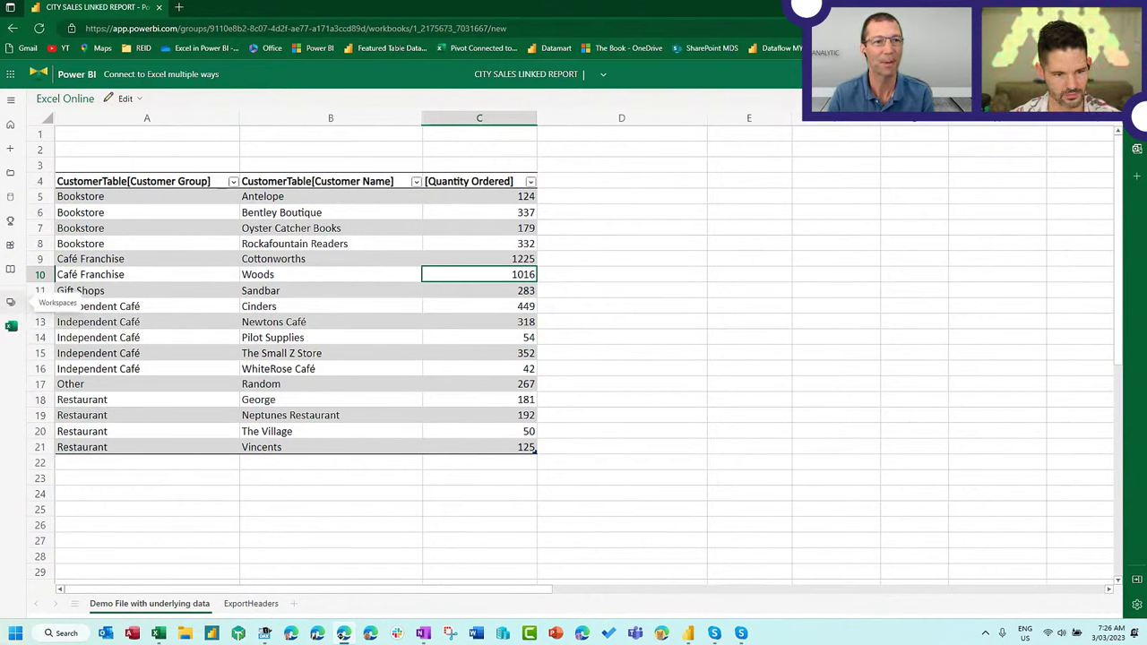
Return to the workspace, open its app for updating and view the audience access settings
click(167, 76)
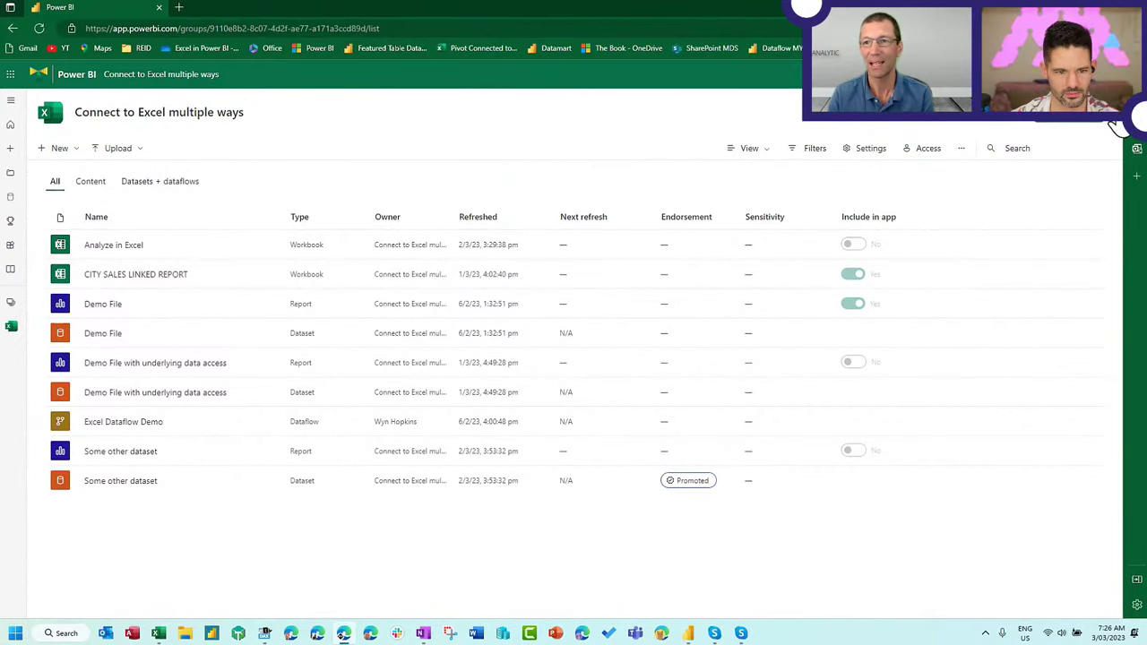
click(1082, 131)
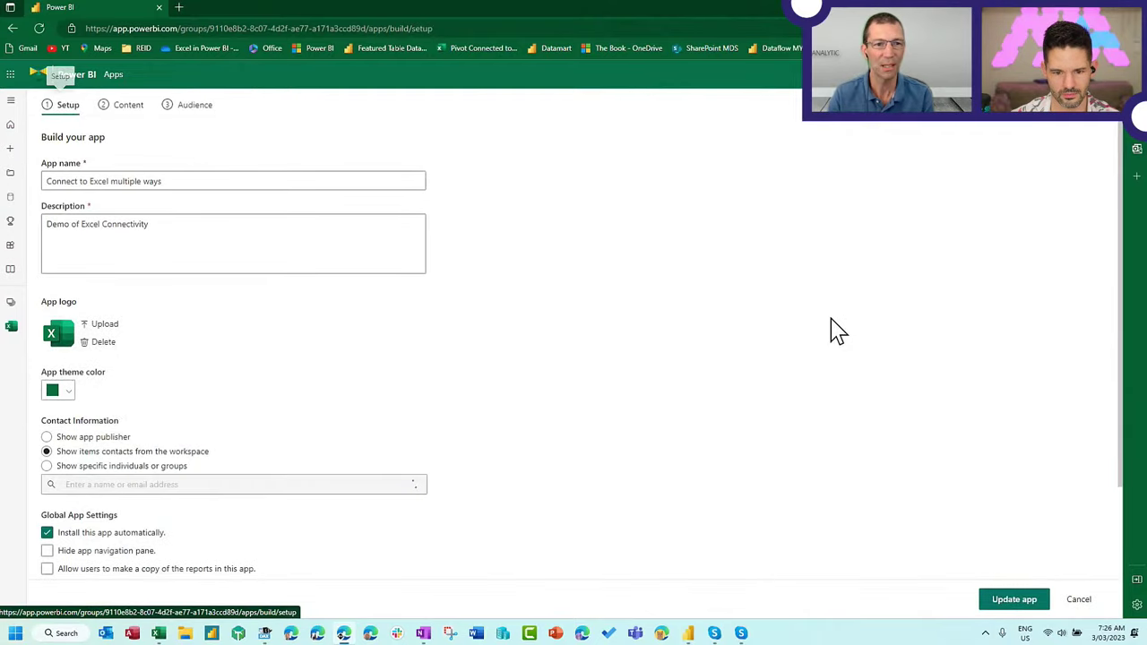
click(200, 117)
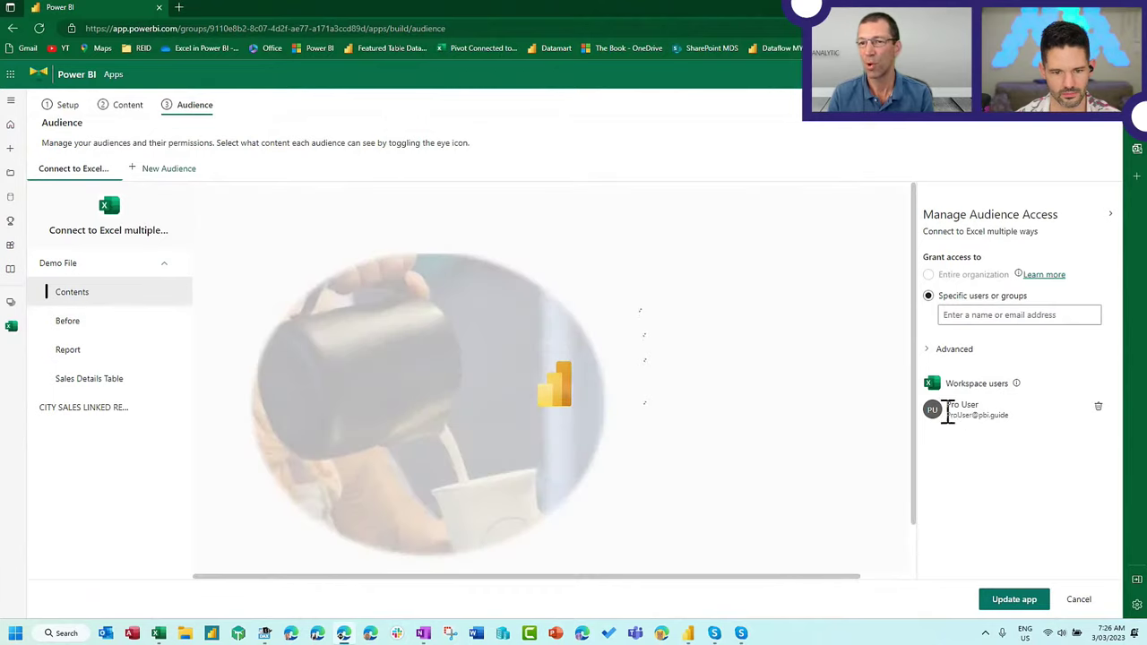
Switch to the other browser profile's Power BI and open the published app "Connect to Excel multiple ways" from its Apps list
click(370, 634)
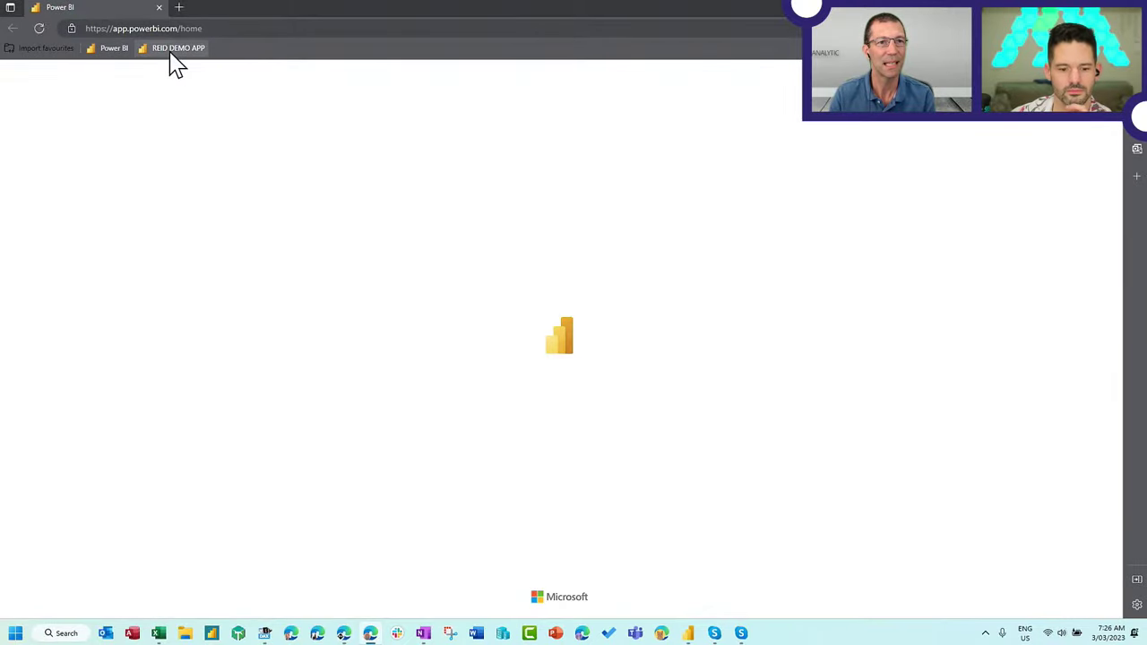
click(172, 51)
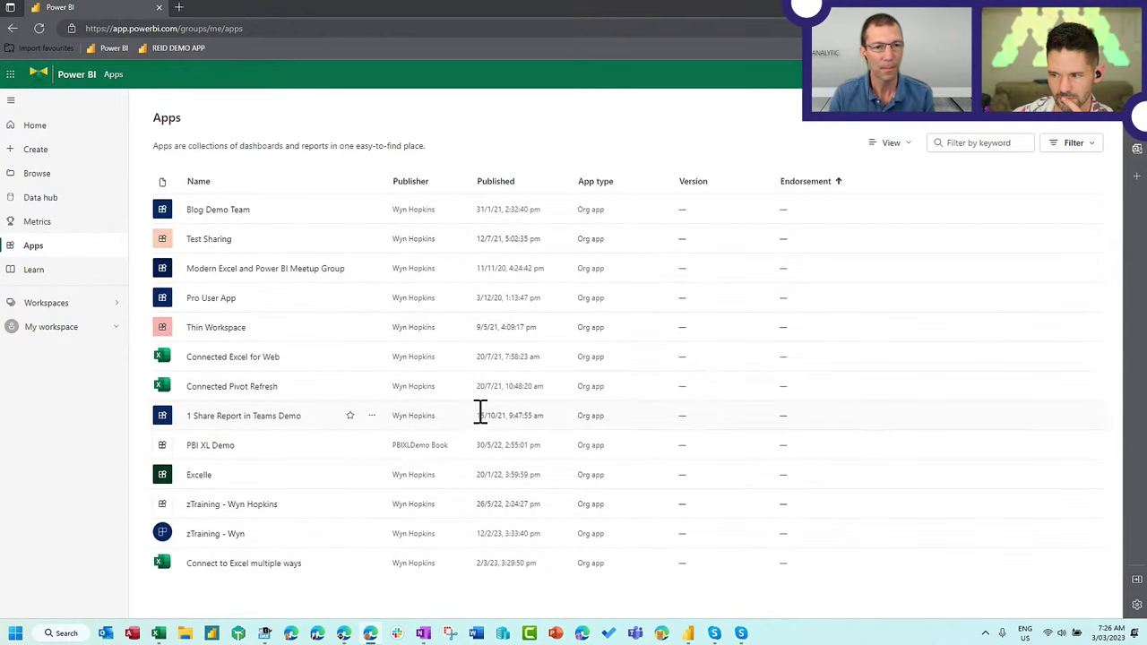
click(267, 567)
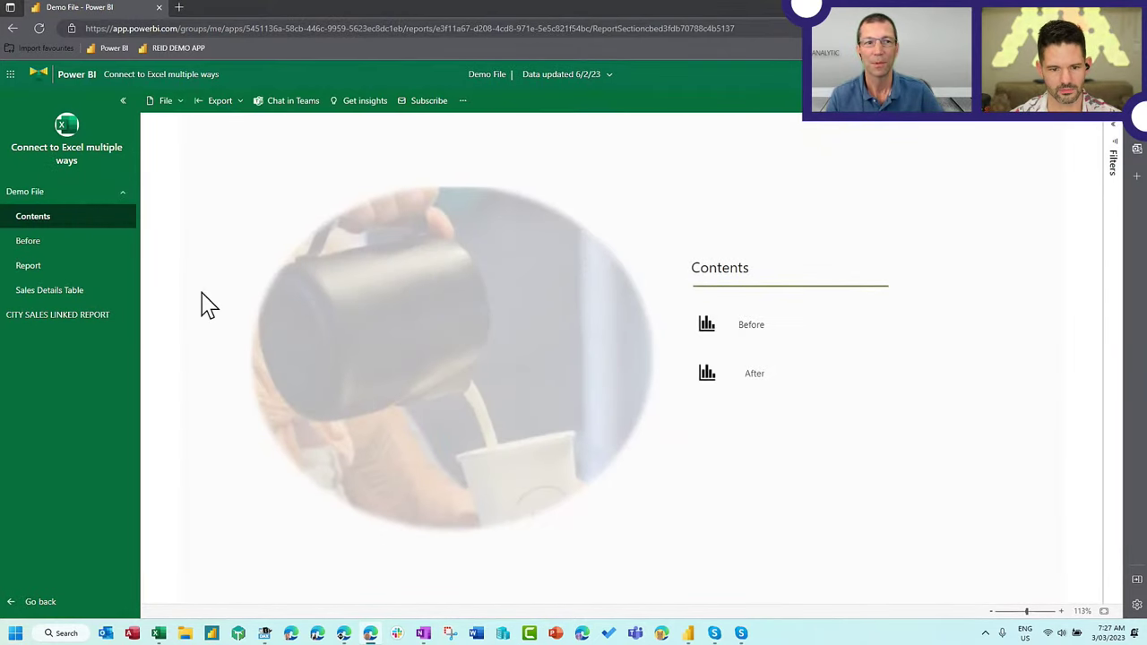
View the Report page in the app and open the CITY SALES LINKED REPORT workbook from its contents
click(48, 267)
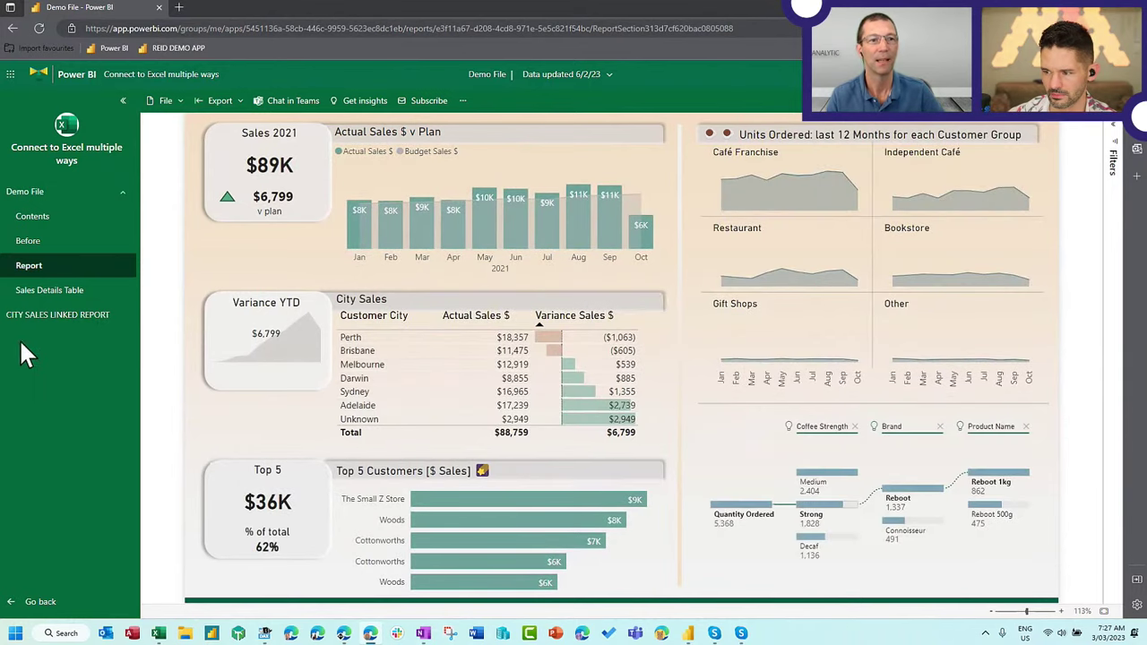
click(79, 317)
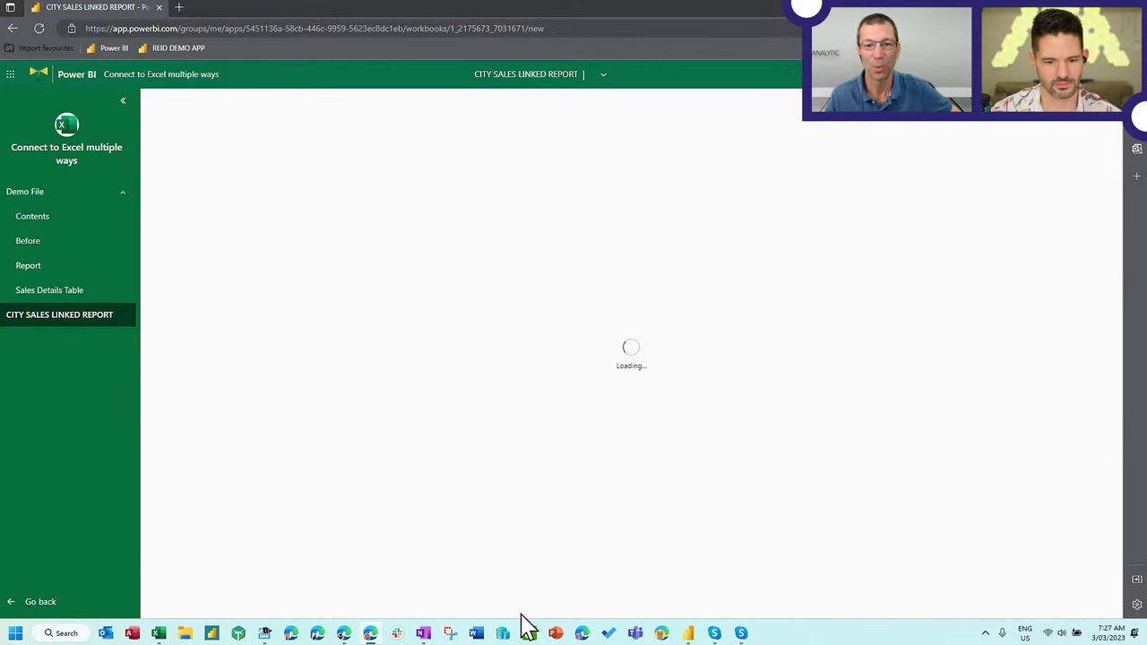
Switch to the app owner's browser profile and open the bookmarked SharePoint folder for the REID session in a new tab
click(345, 634)
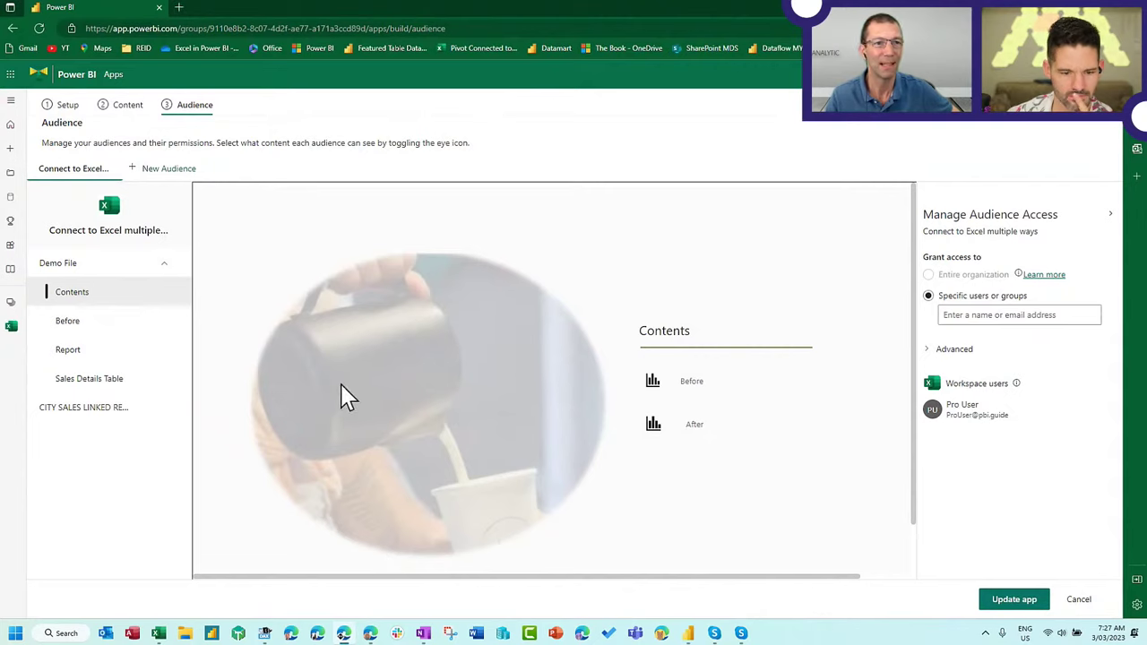
click(180, 8)
click(142, 49)
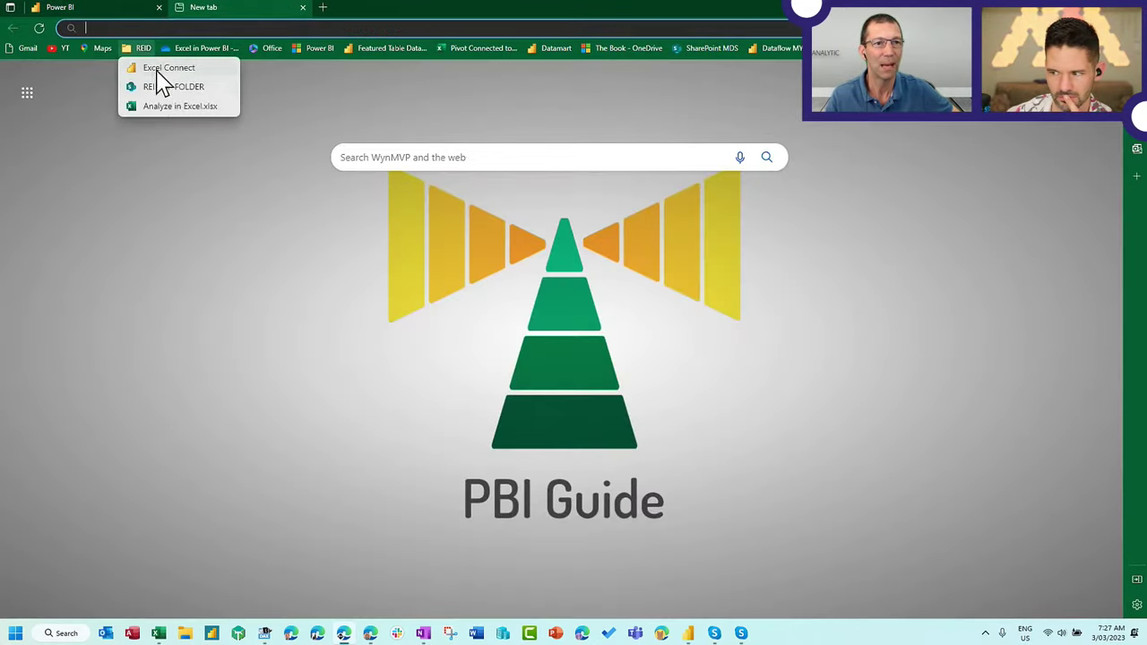
click(175, 90)
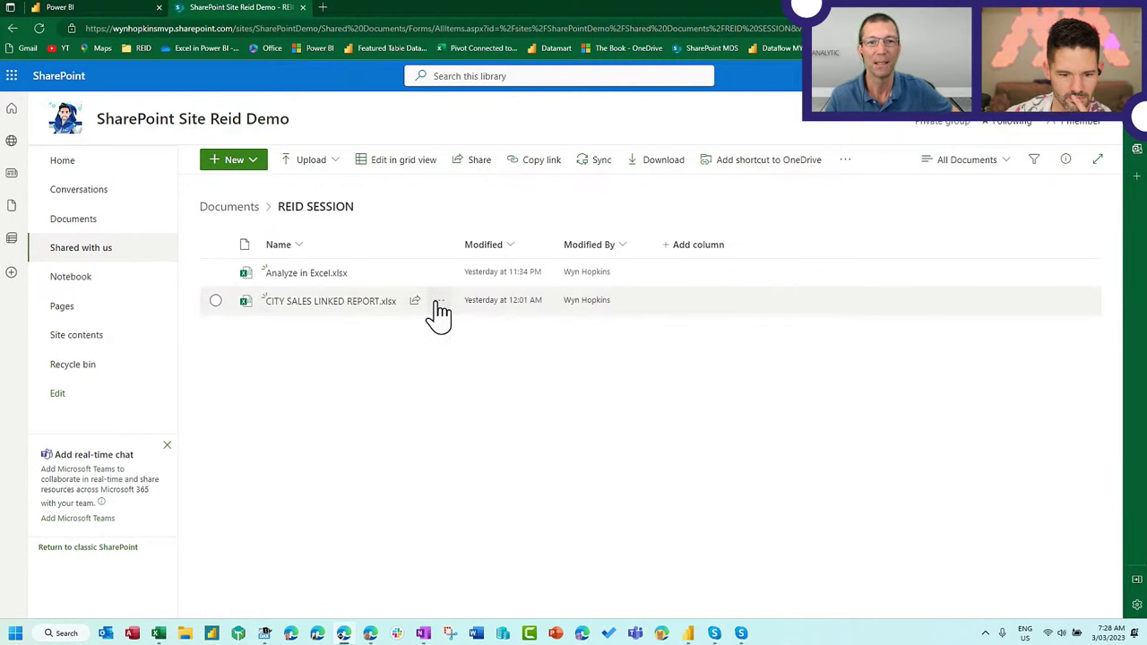
Grant the Pro User account direct access to CITY SALES LINKED REPORT.xlsx, keeping the notification option enabled
click(438, 302)
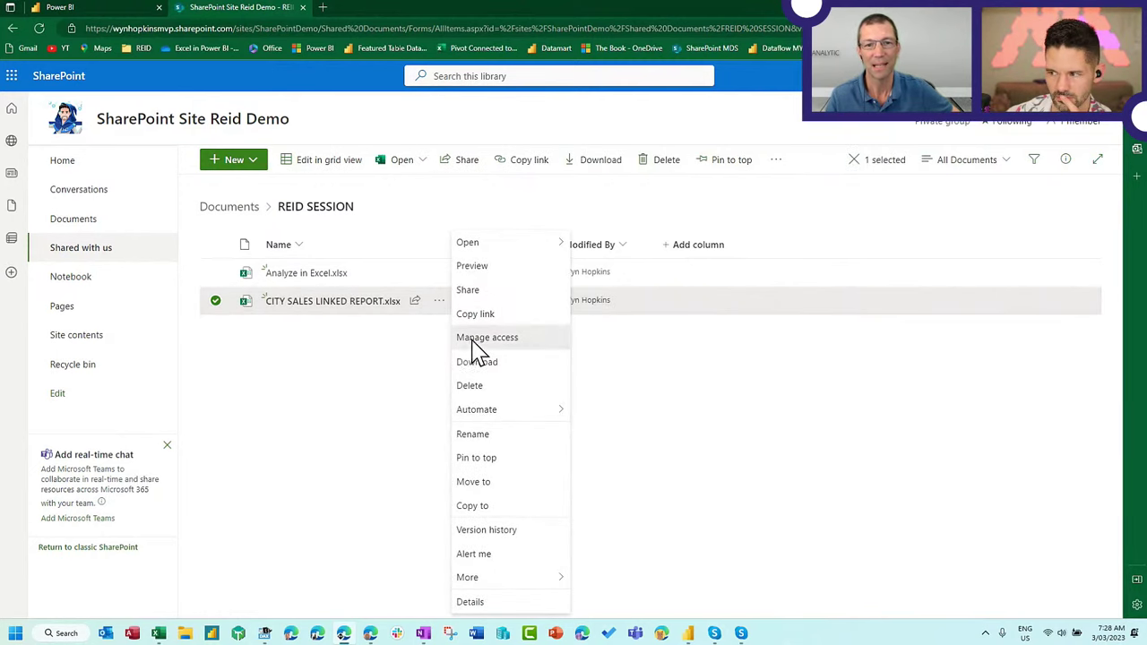
click(473, 341)
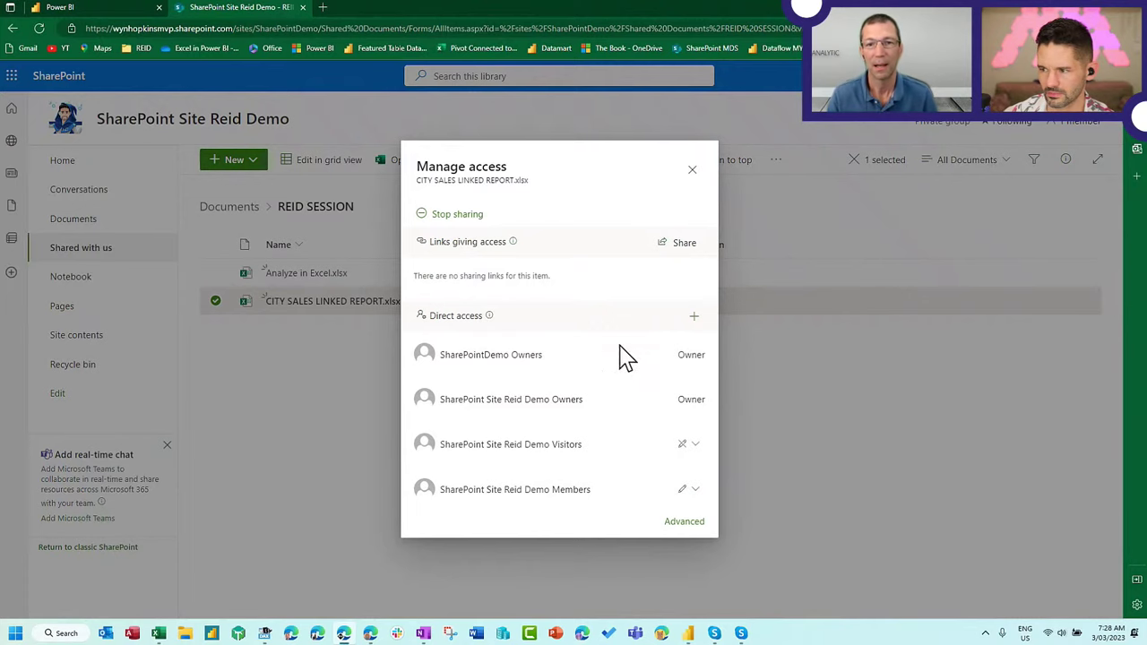
click(694, 316)
text(Pro)
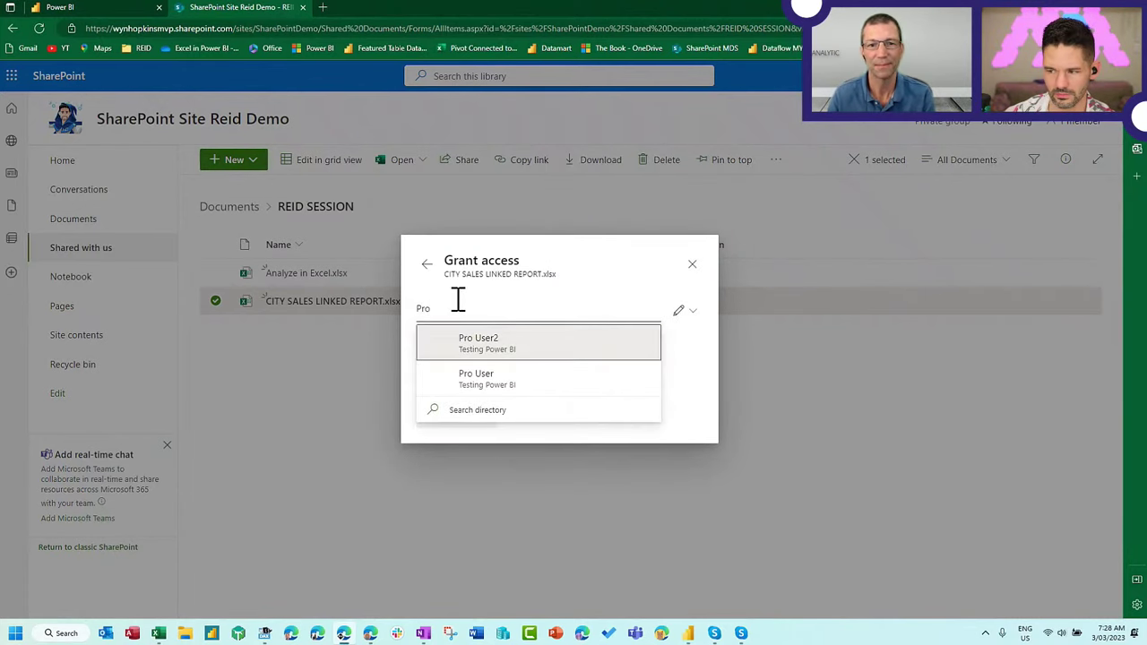
click(505, 379)
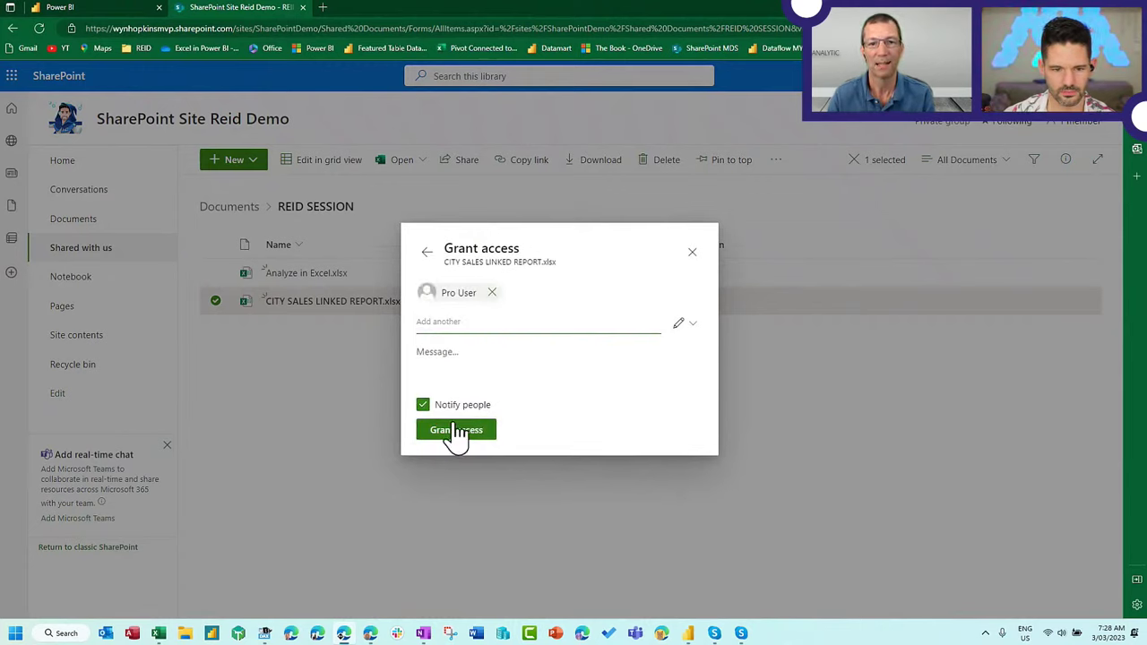
click(457, 432)
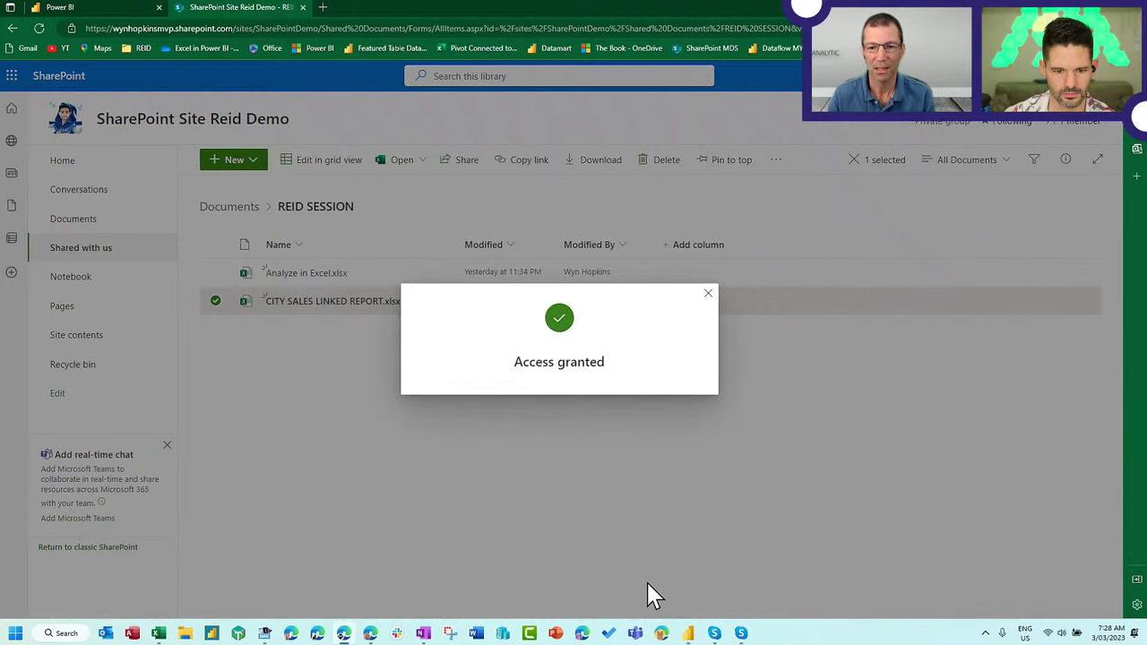
Switch back to the app viewer's browser profile, dismiss the workbook error, and reopen CITY SALES LINKED REPORT with its queries enabled
click(368, 635)
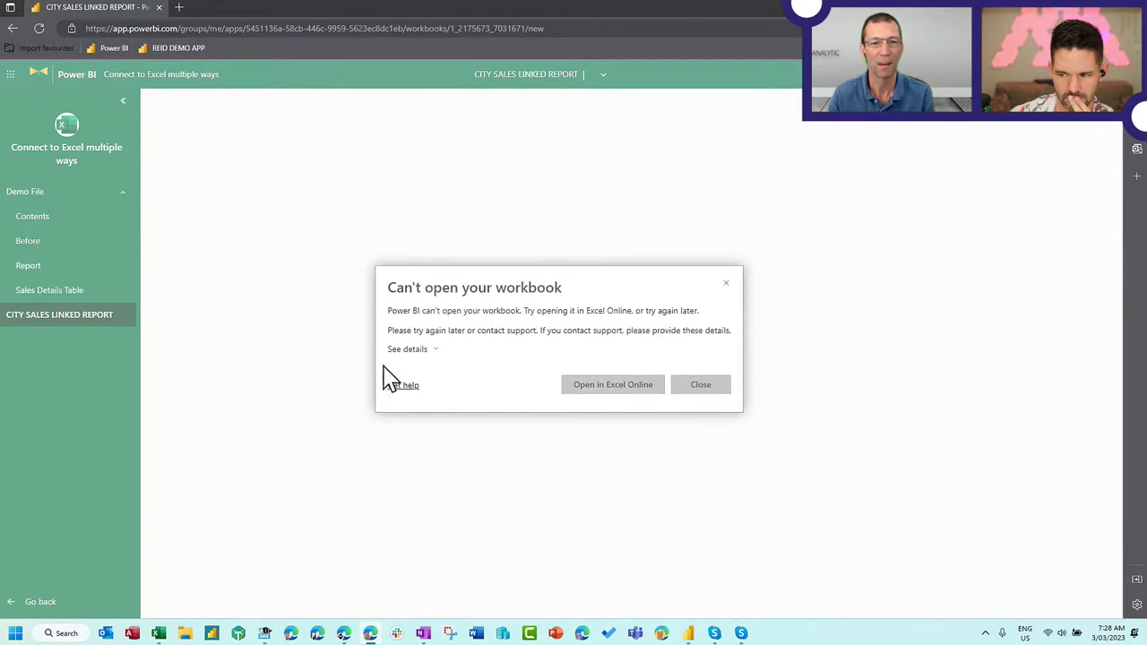
click(709, 387)
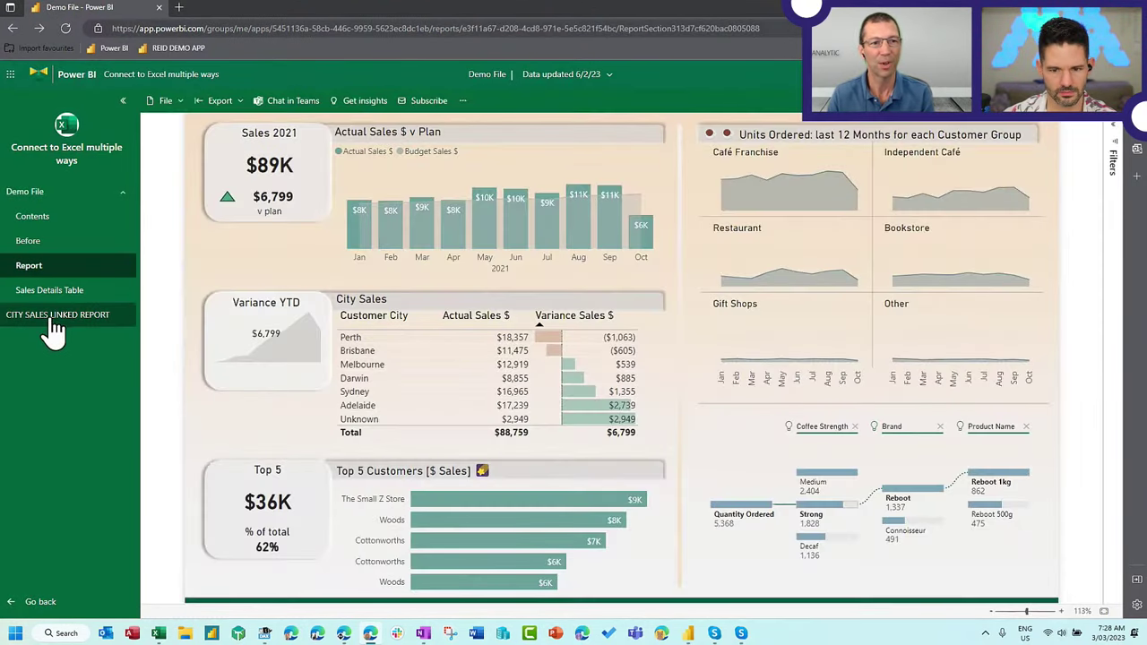
click(76, 324)
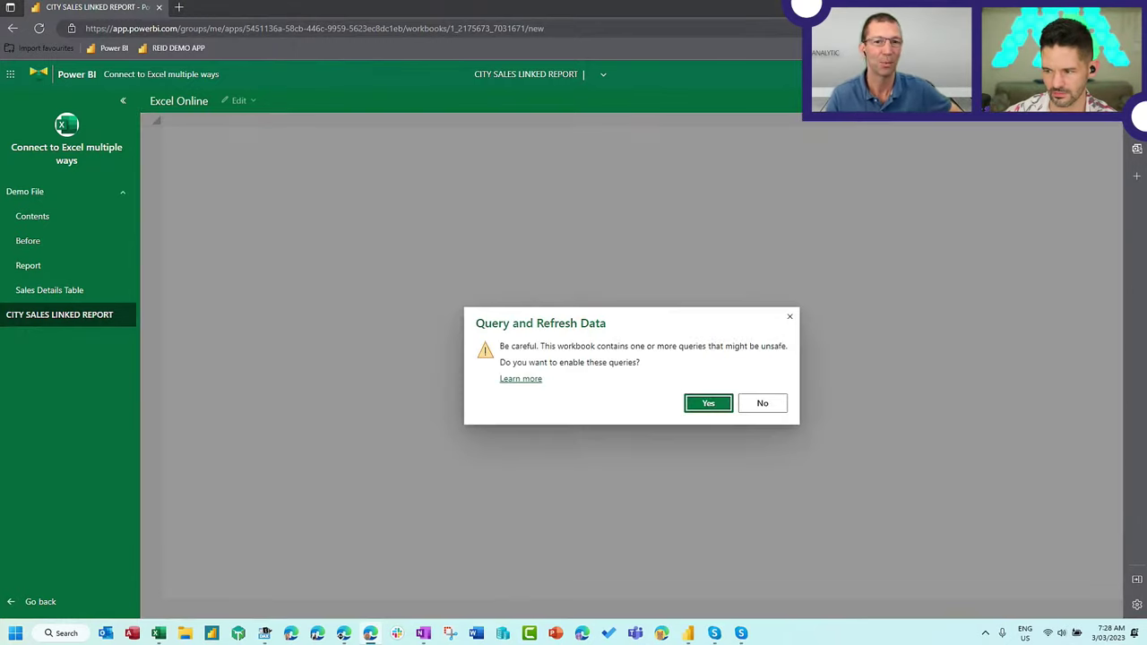
click(709, 405)
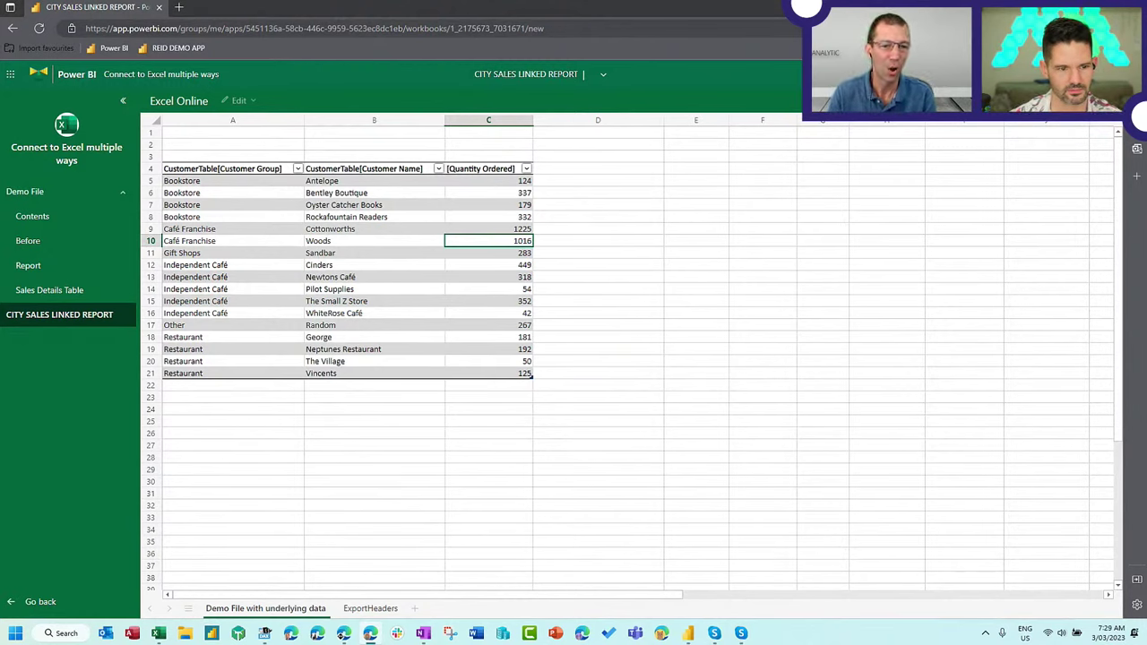
Return to the "Connect to Excel multiple ways" workspace in the owner's browser profile and display its lineage
click(367, 633)
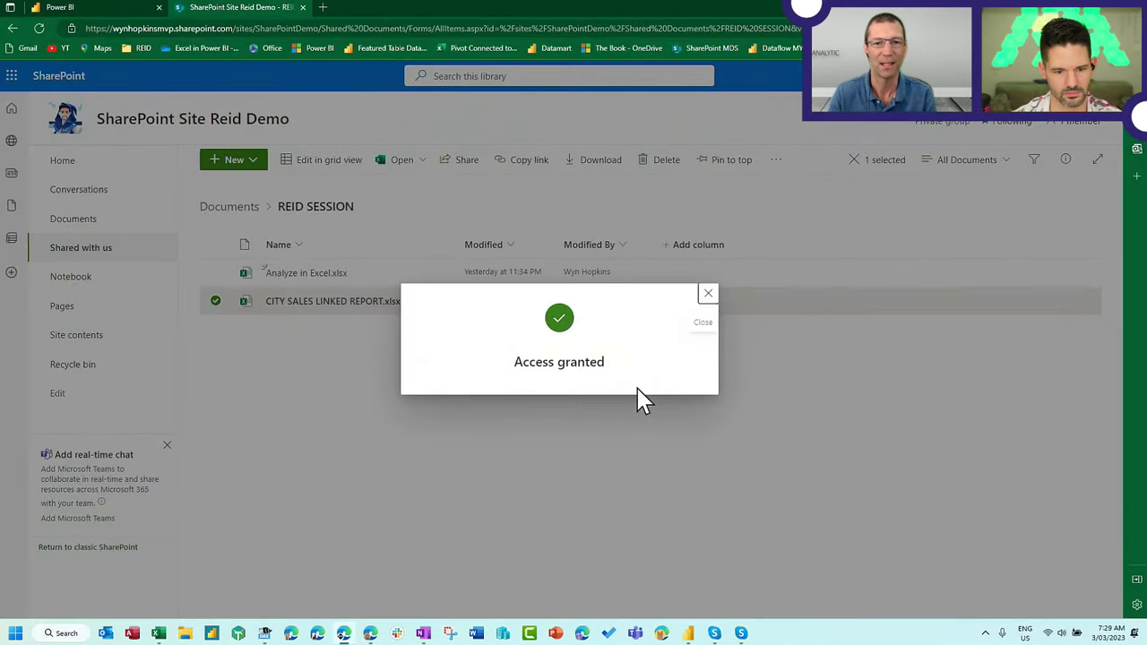
click(707, 293)
click(56, 9)
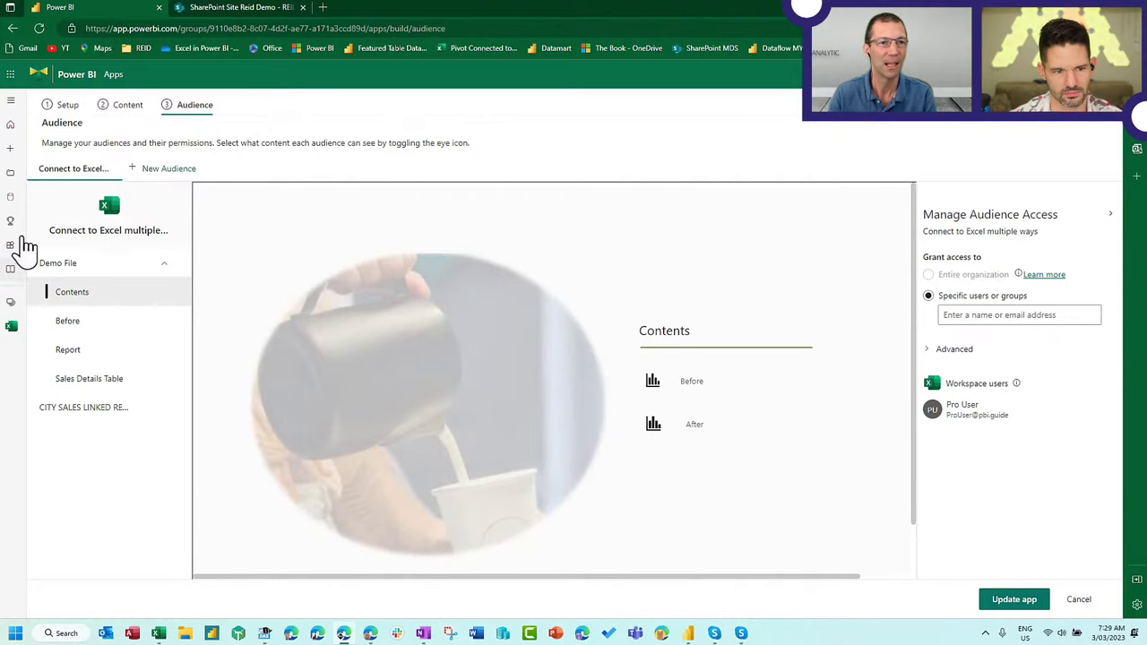
click(12, 330)
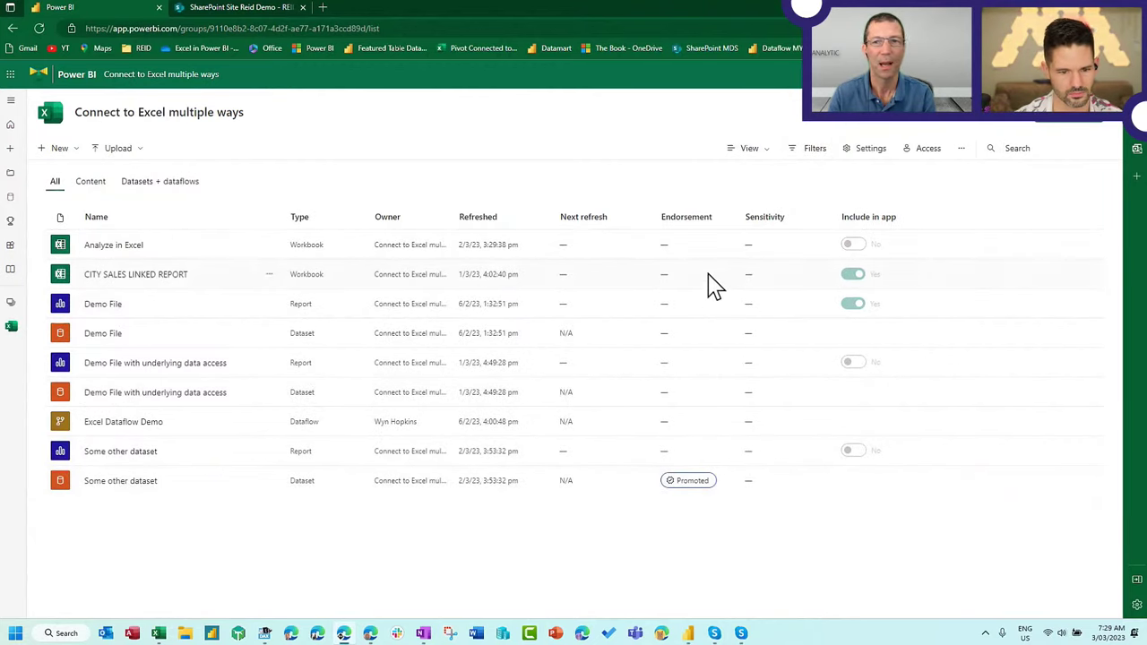
click(749, 150)
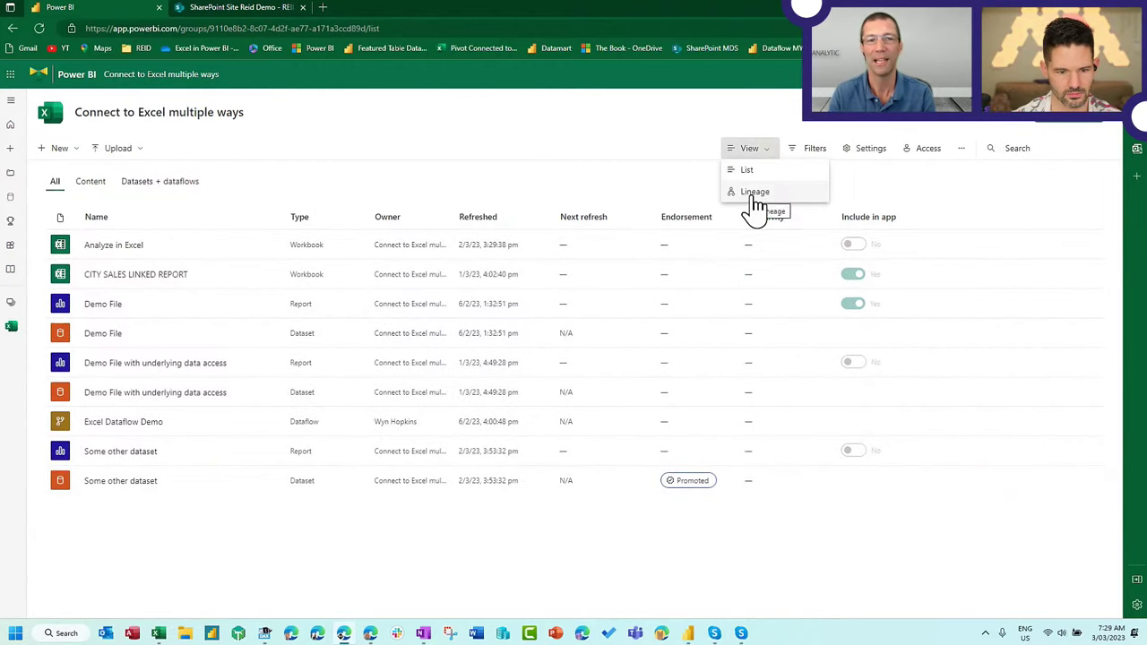
click(753, 192)
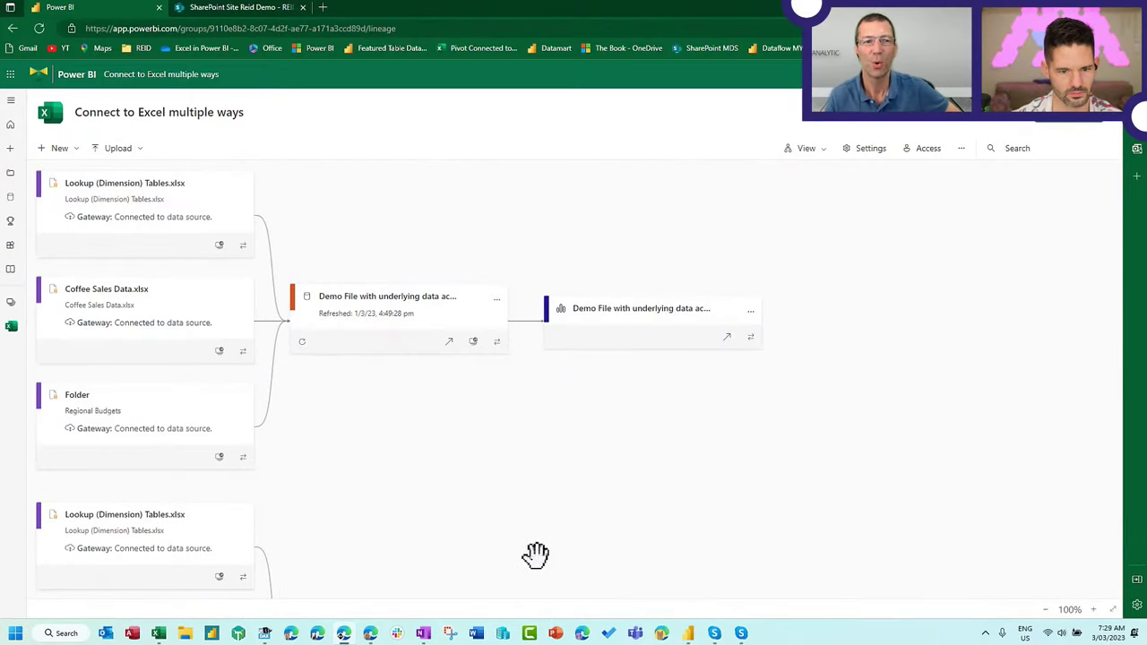
Examine the workspace lineage, including the tables in the "Demo File with underlying data access" dataset and the sources feeding the other items
click(405, 313)
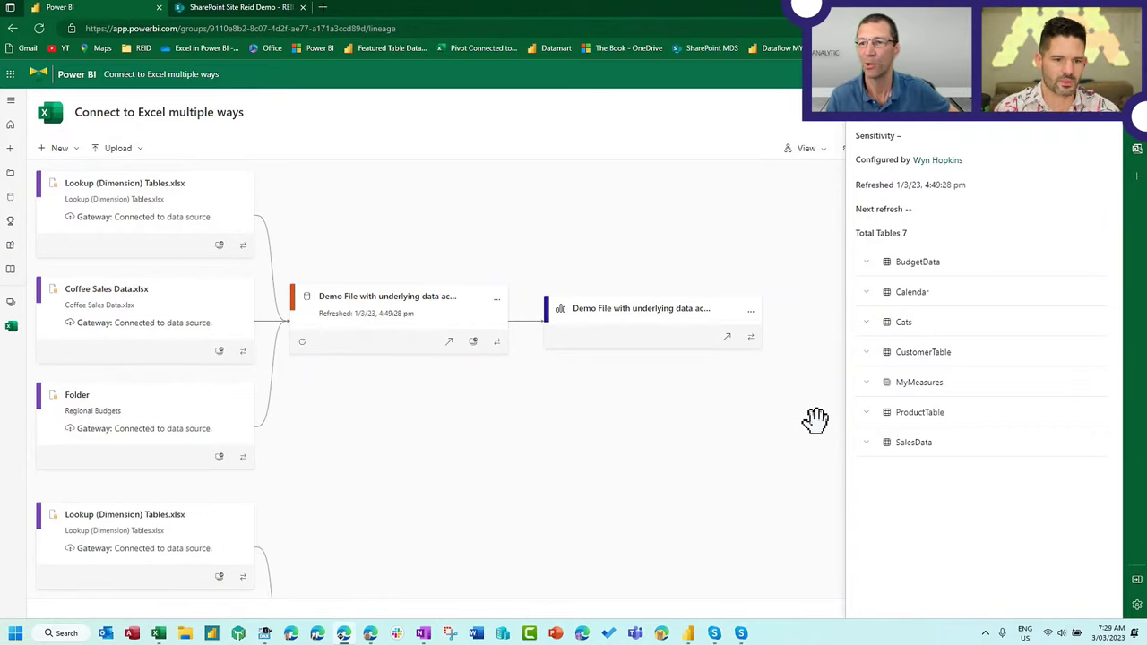
scroll(553, 492, up, 1)
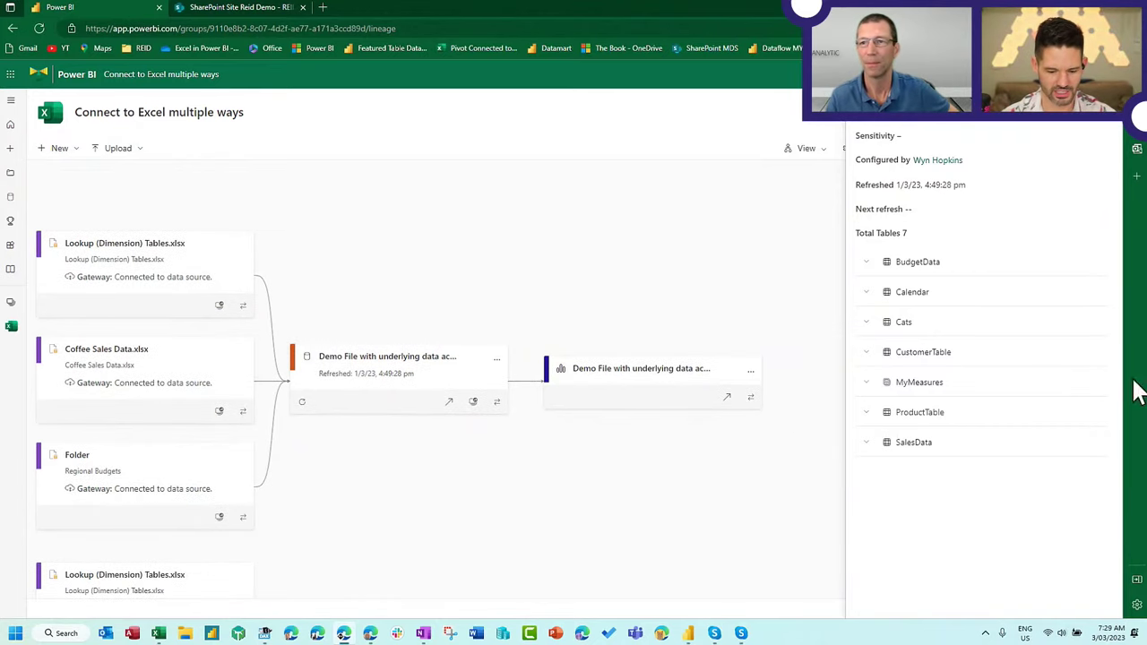
click(1110, 128)
scroll(494, 476, down, 9)
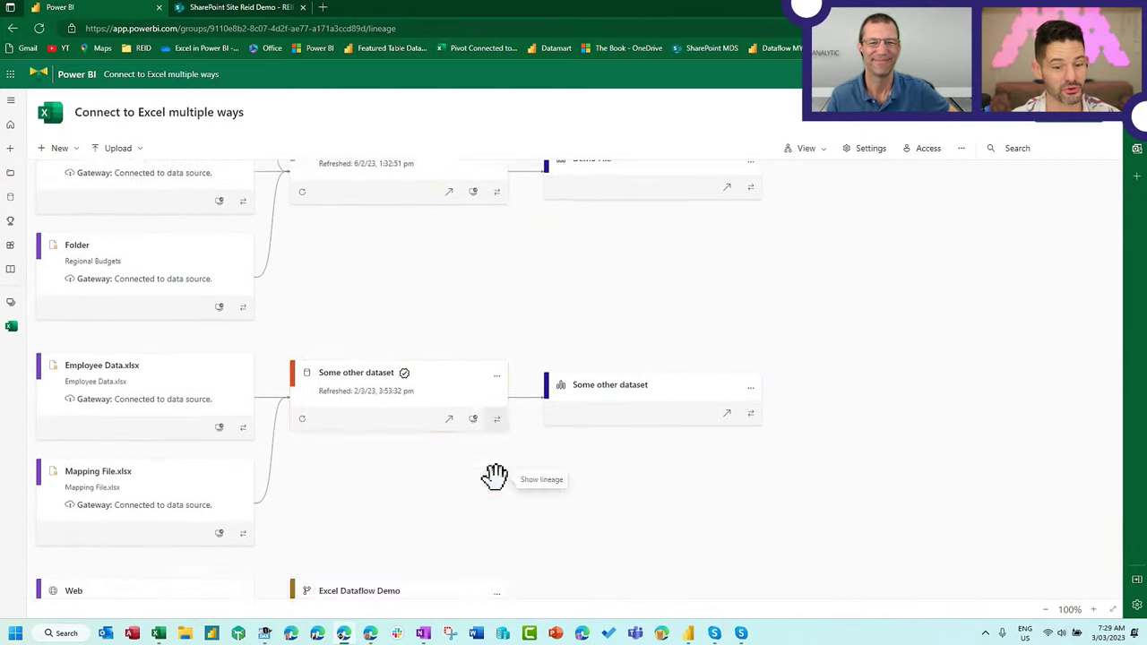
scroll(494, 476, down, 2)
scroll(494, 476, down, 1)
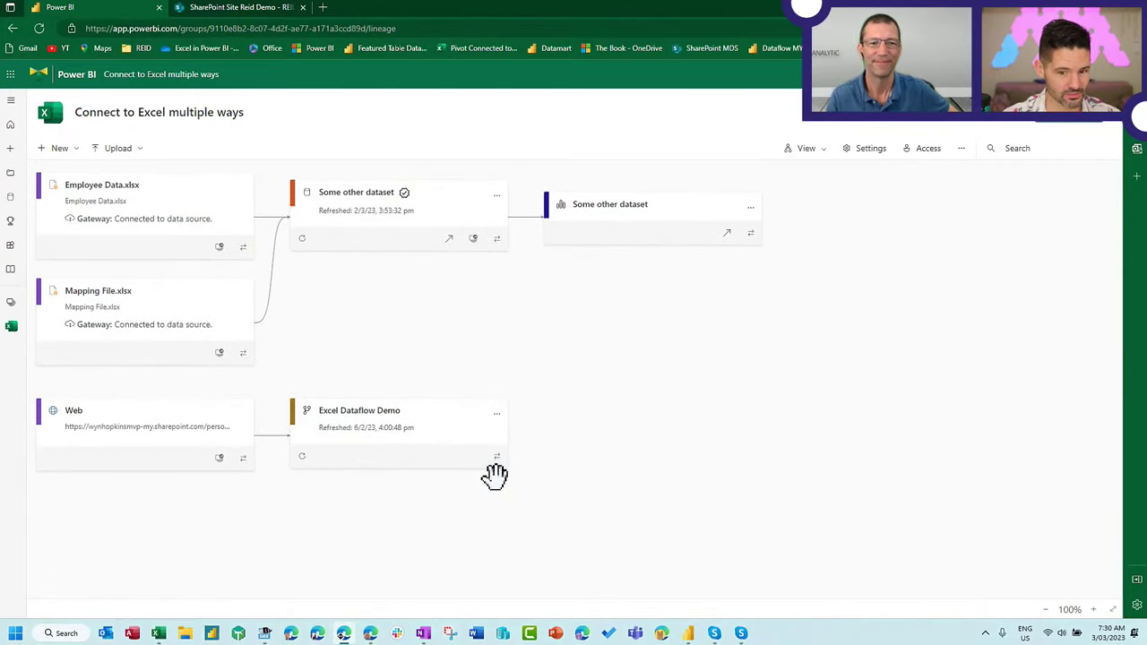
scroll(494, 476, up, 2)
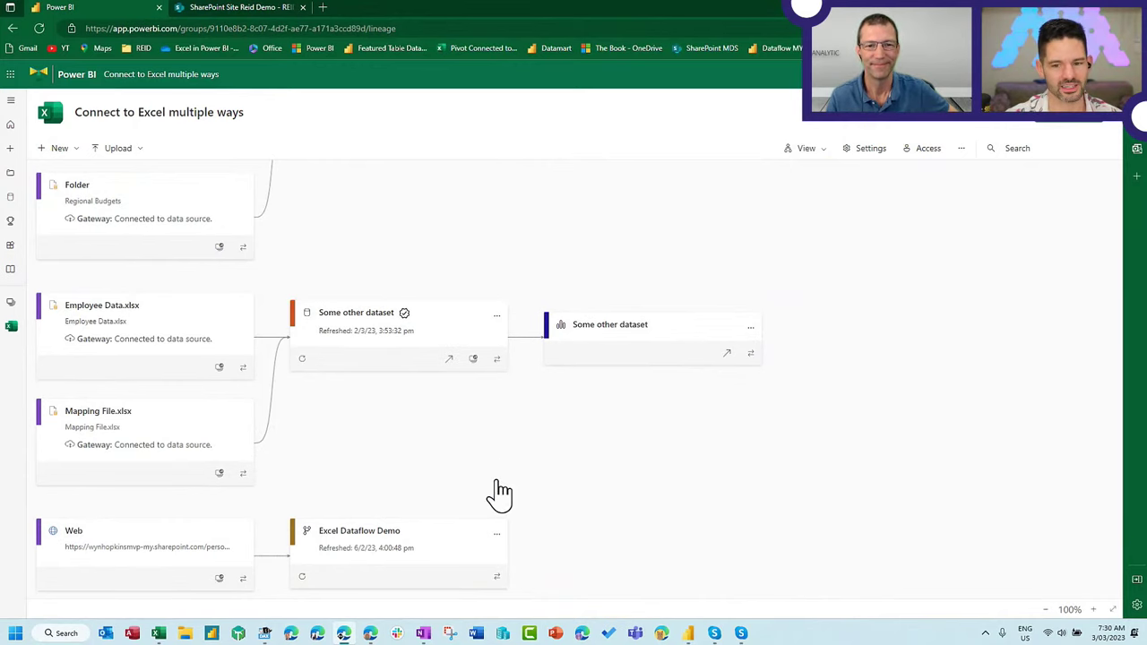
scroll(494, 476, up, 4)
scroll(494, 476, up, 2)
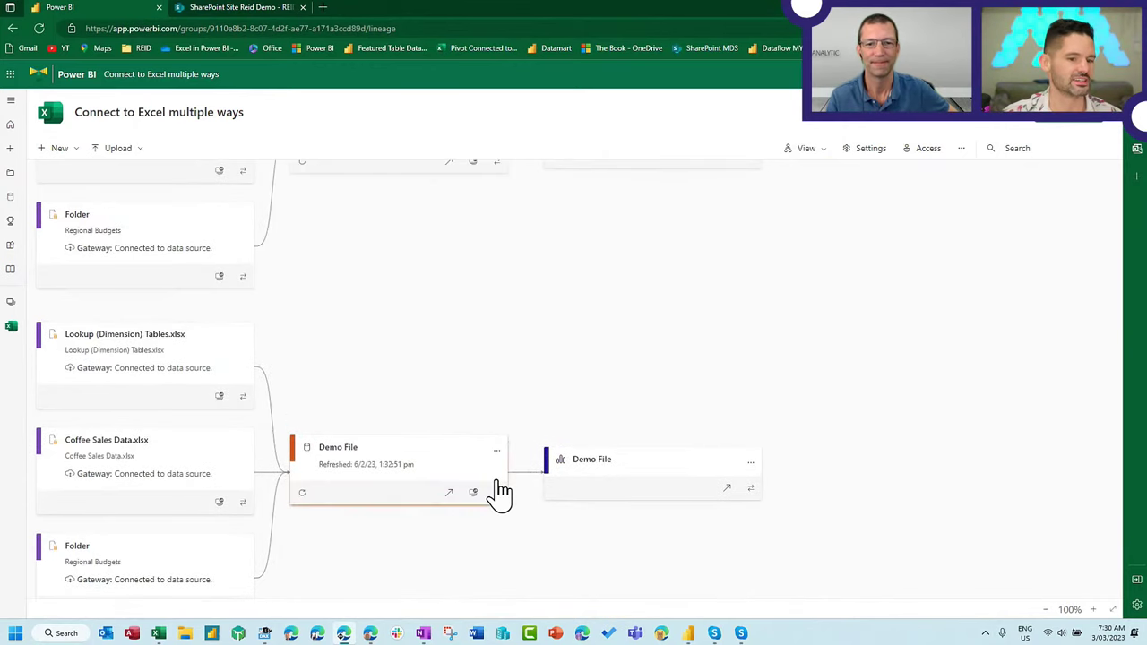
scroll(497, 484, up, 4)
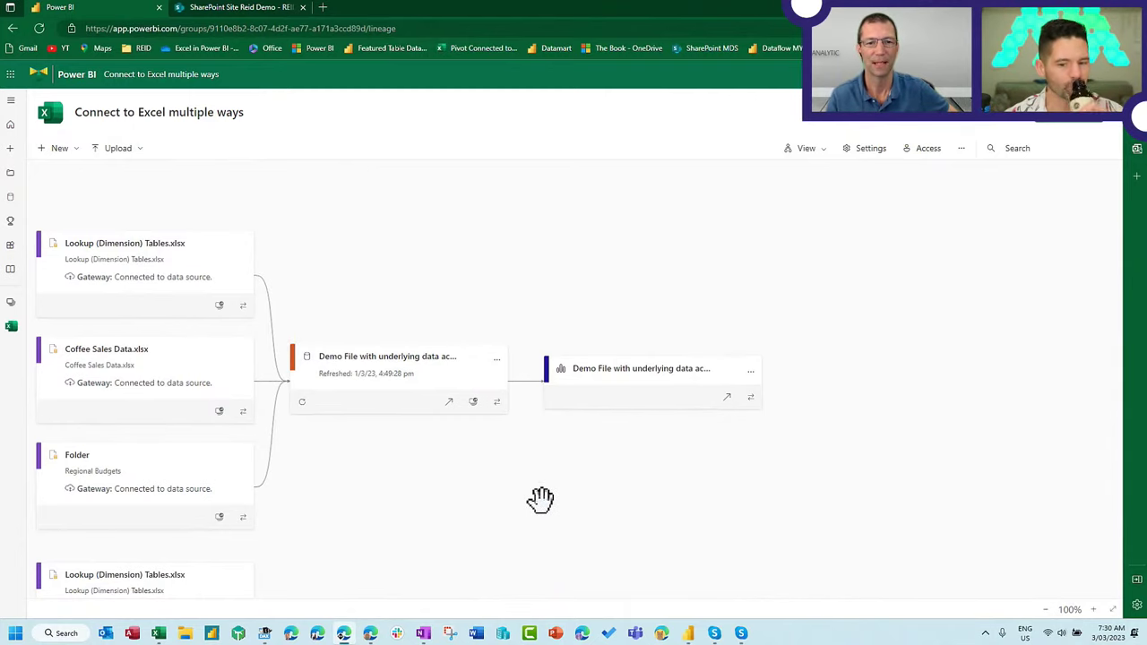
scroll(541, 500, up, 1)
scroll(606, 489, up, 2)
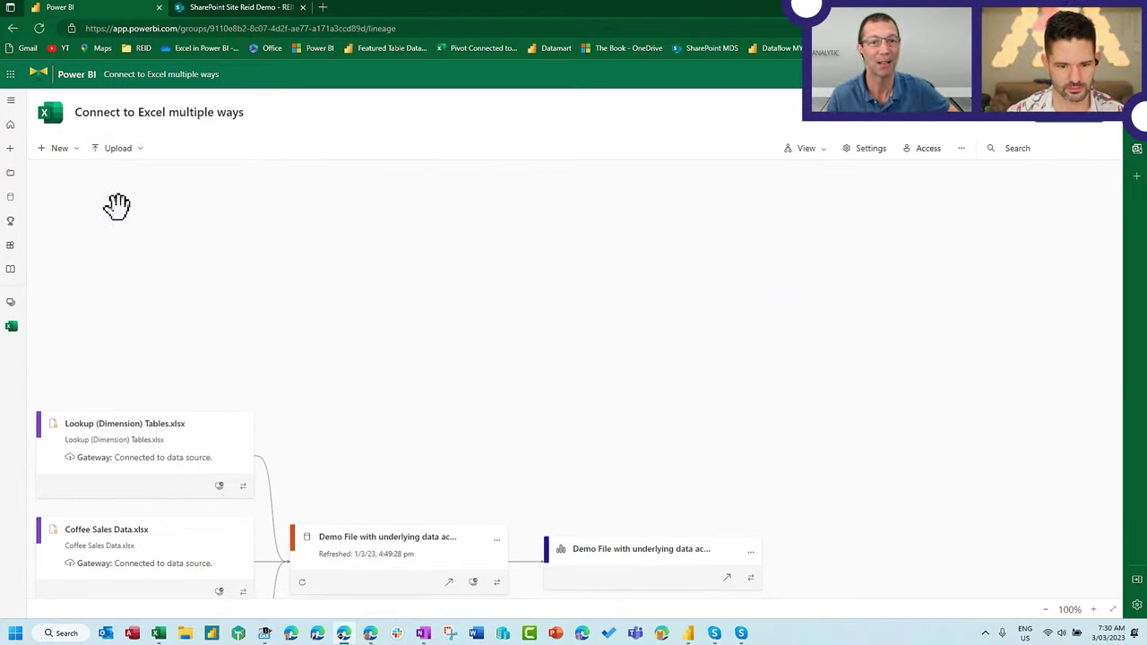
scroll(117, 207, down, 2)
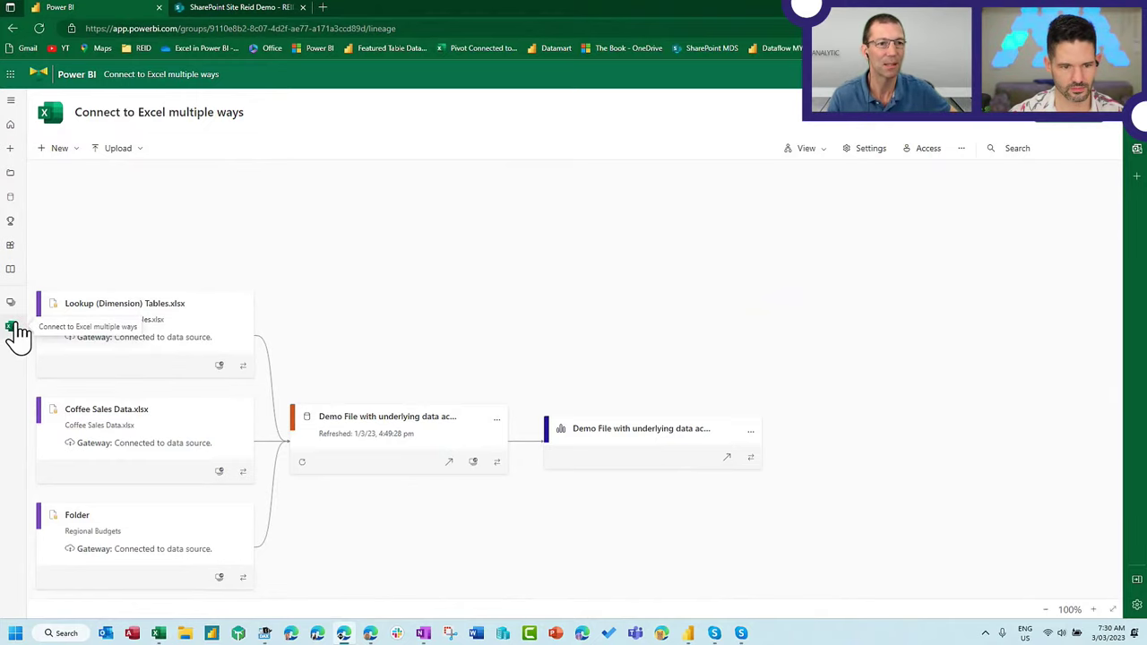
Show the workspace contents as a list again and open the "Demo File with underlying data access" dataset's details
click(807, 150)
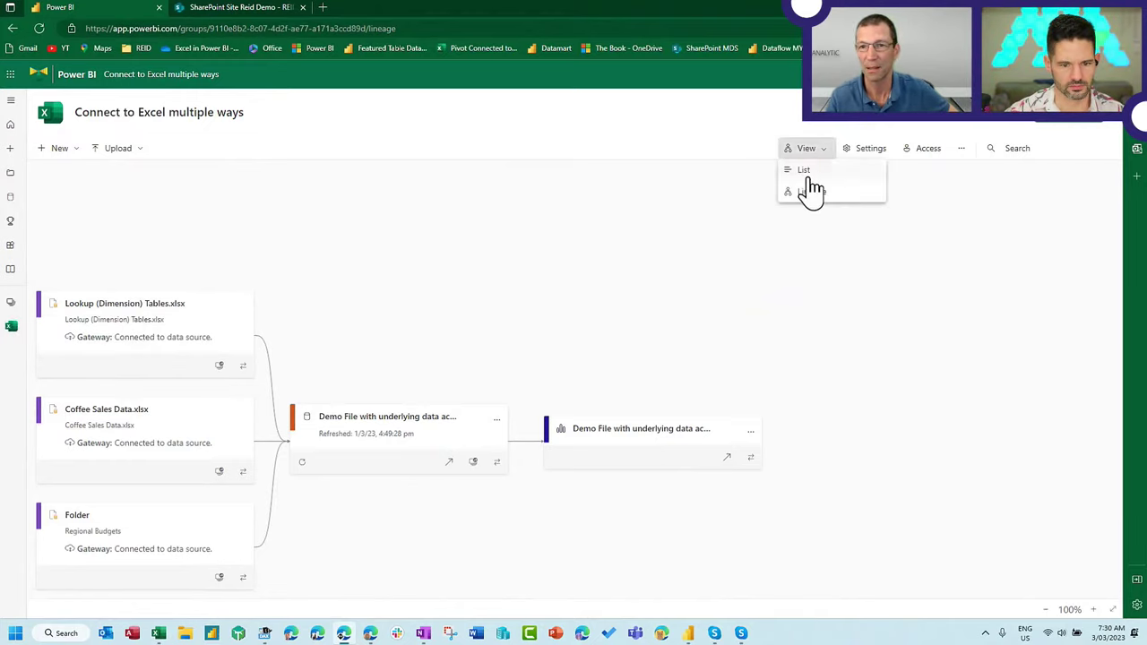
click(810, 176)
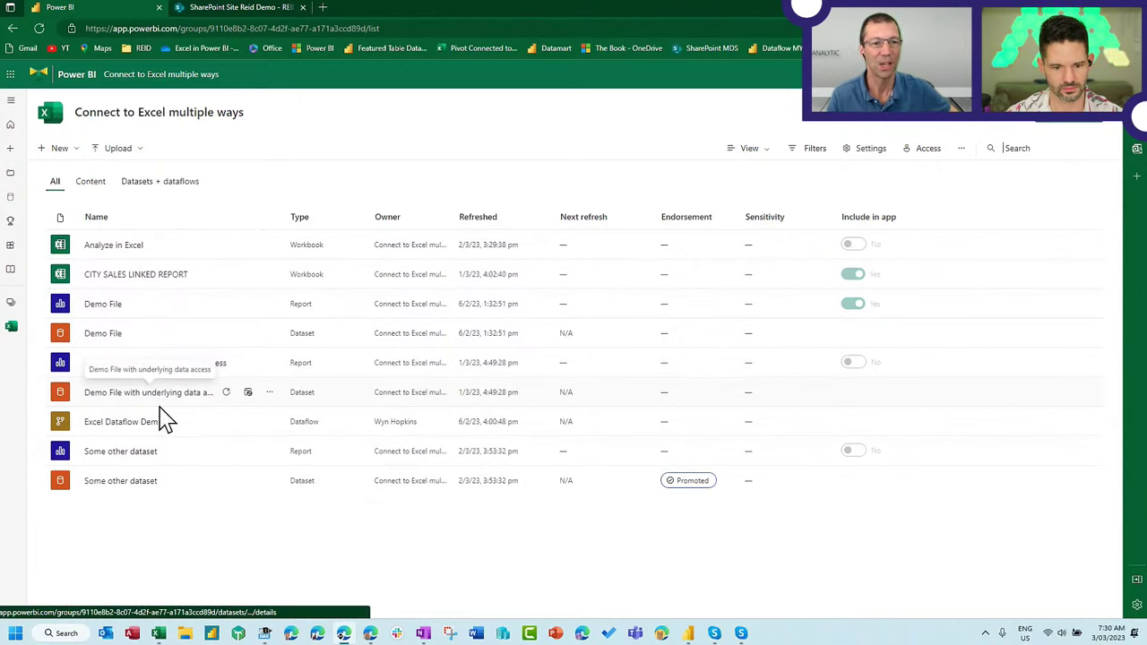
click(131, 395)
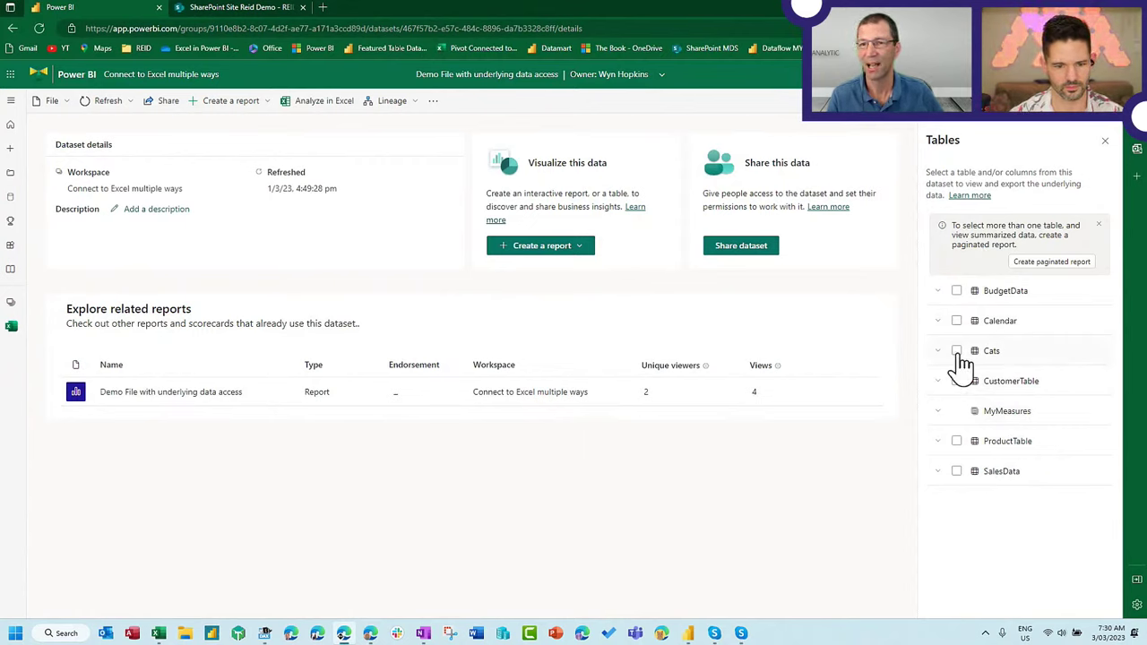
Preview the Customer Name and Customer City columns of CustomerTable
mouse_move(947, 399)
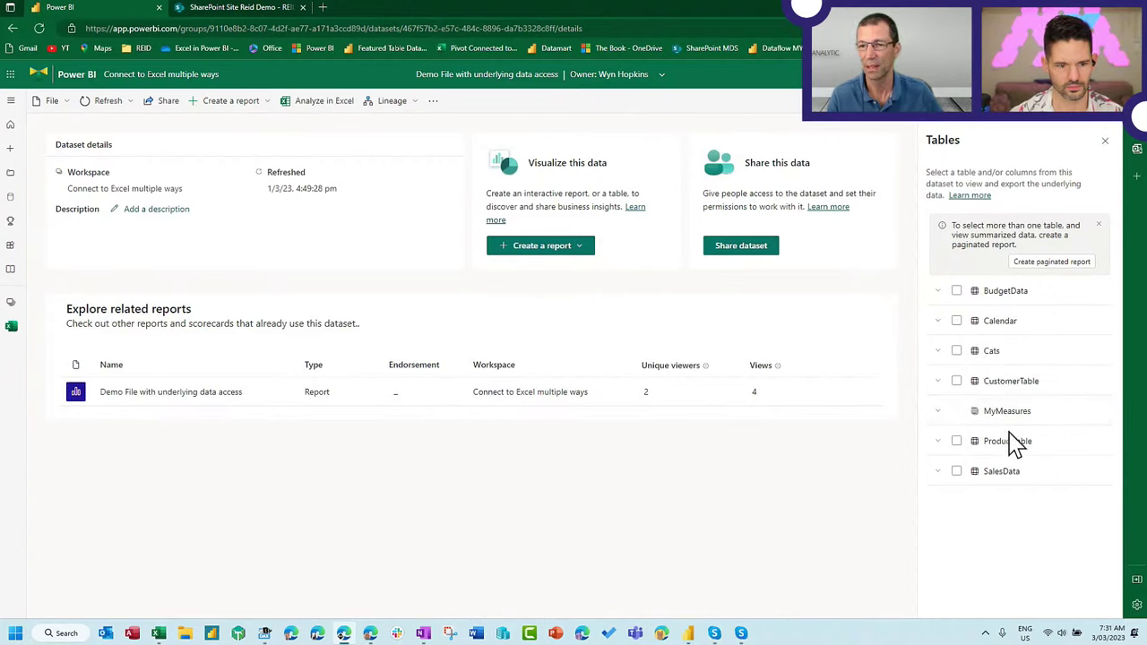
click(938, 381)
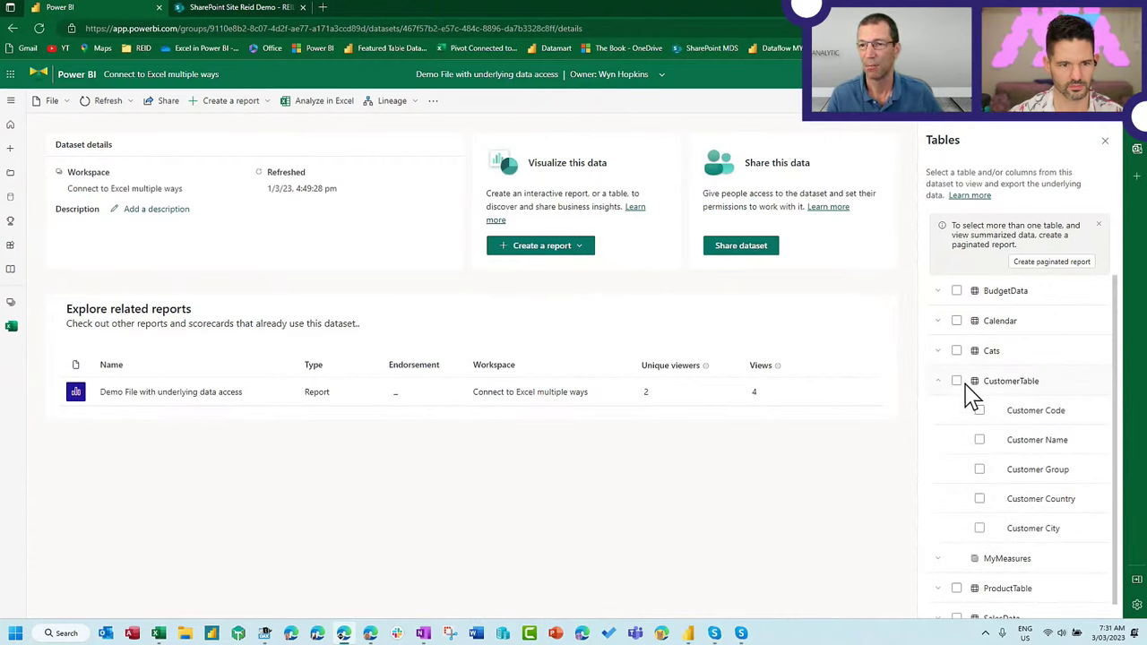
click(980, 441)
click(981, 529)
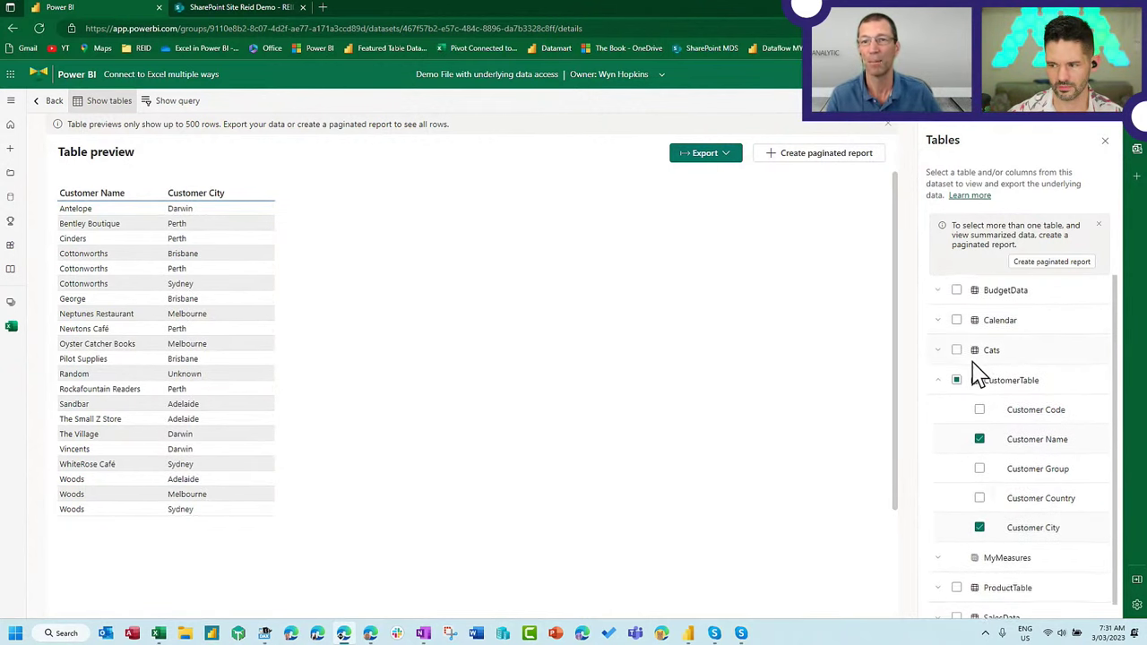
scroll(976, 365, down, 1)
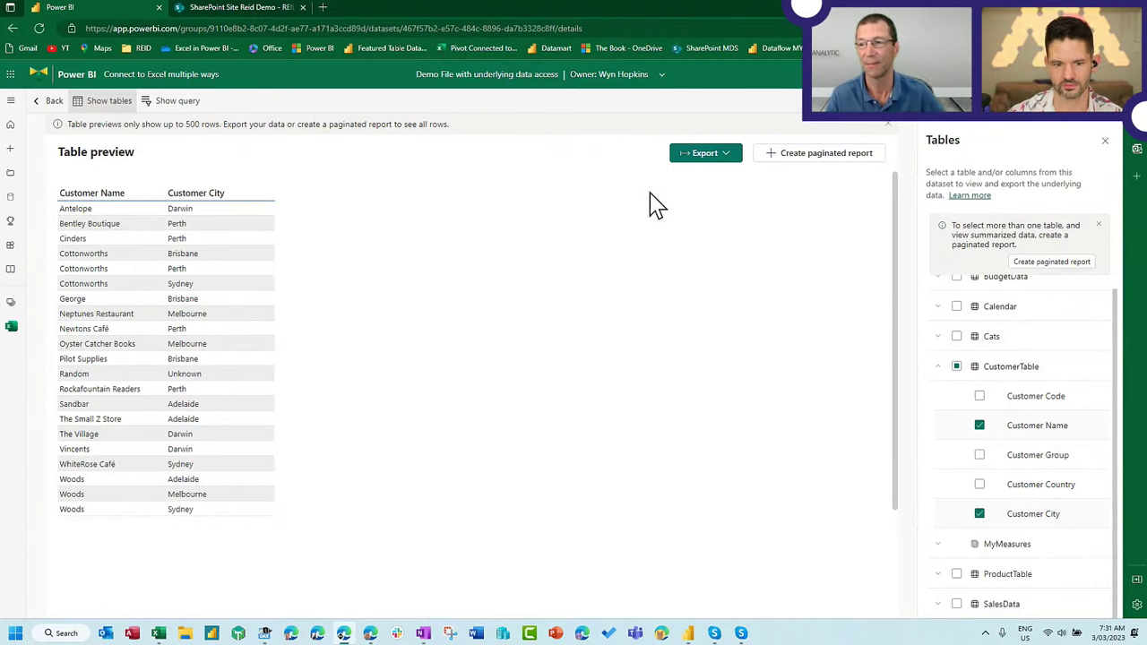
Examine the file formats available for exporting the Customer Name and Customer City table preview
click(717, 170)
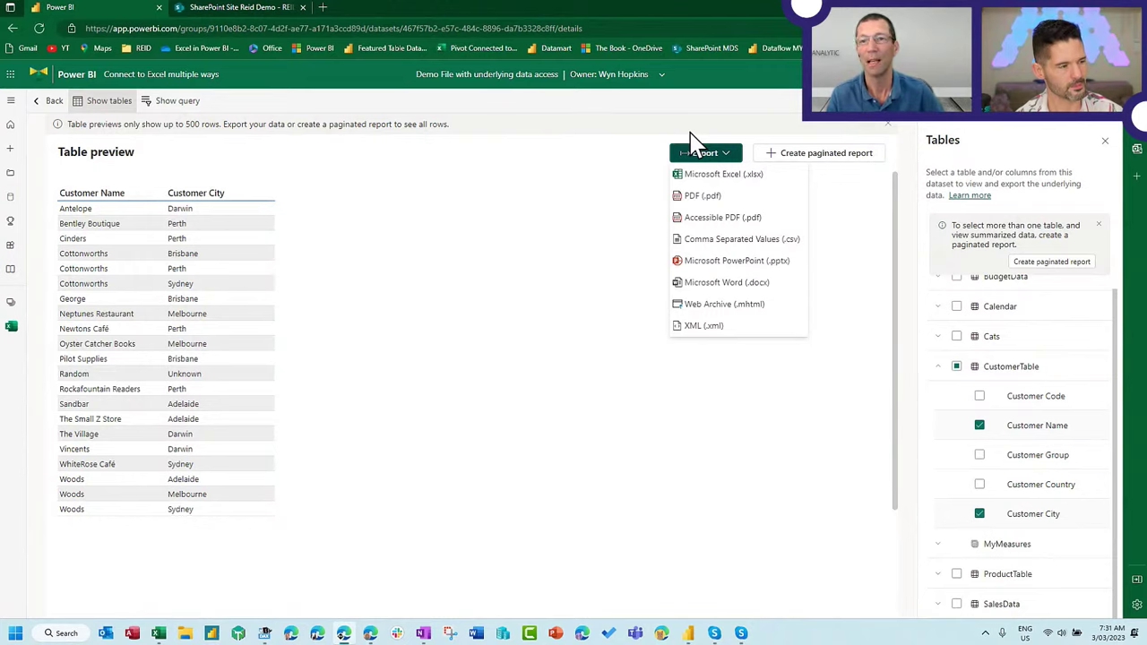
click(858, 262)
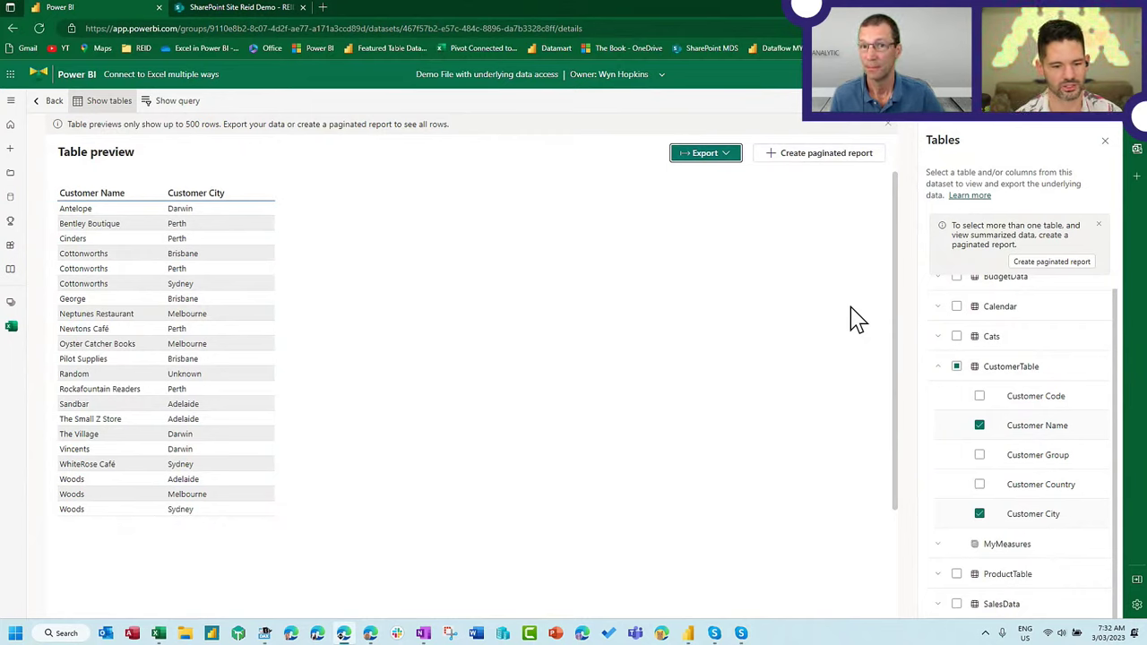
click(708, 156)
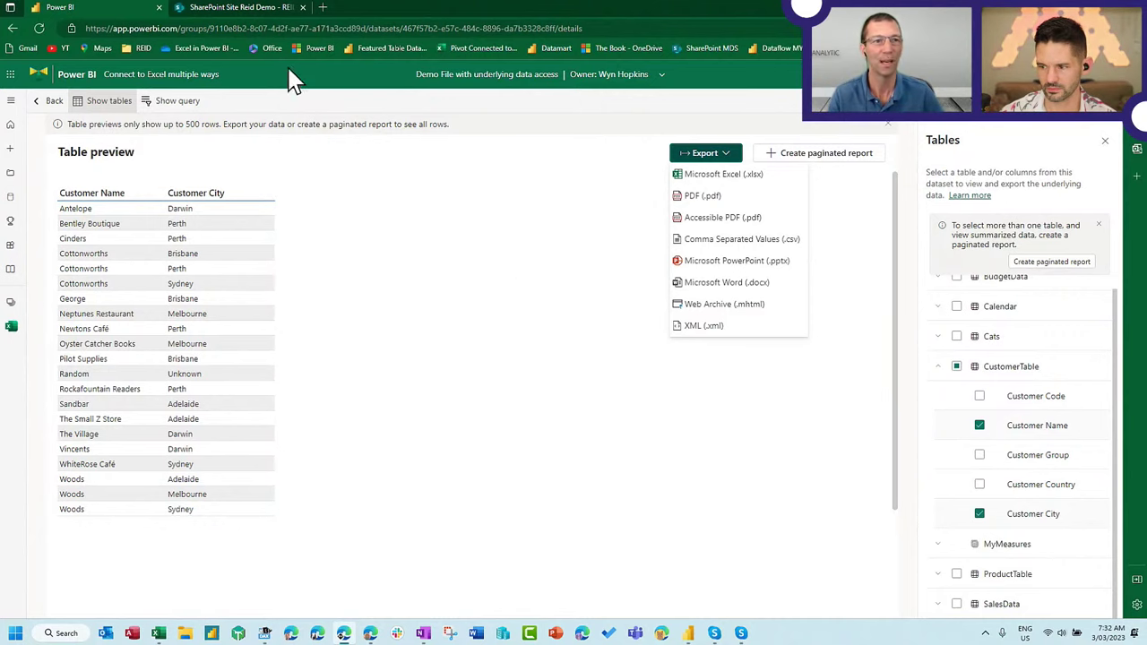
Show the DAX query behind the table preview, copy its text from SELECTCOLUMNS to the end, and close the query window
click(176, 108)
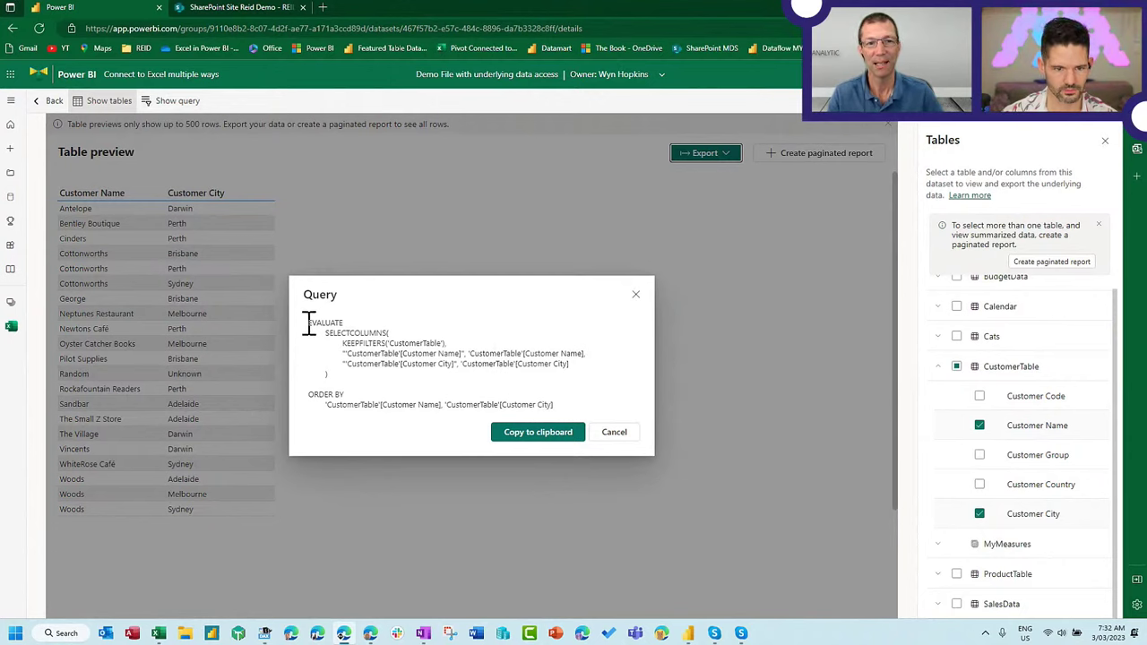
drag(320, 334, 584, 410)
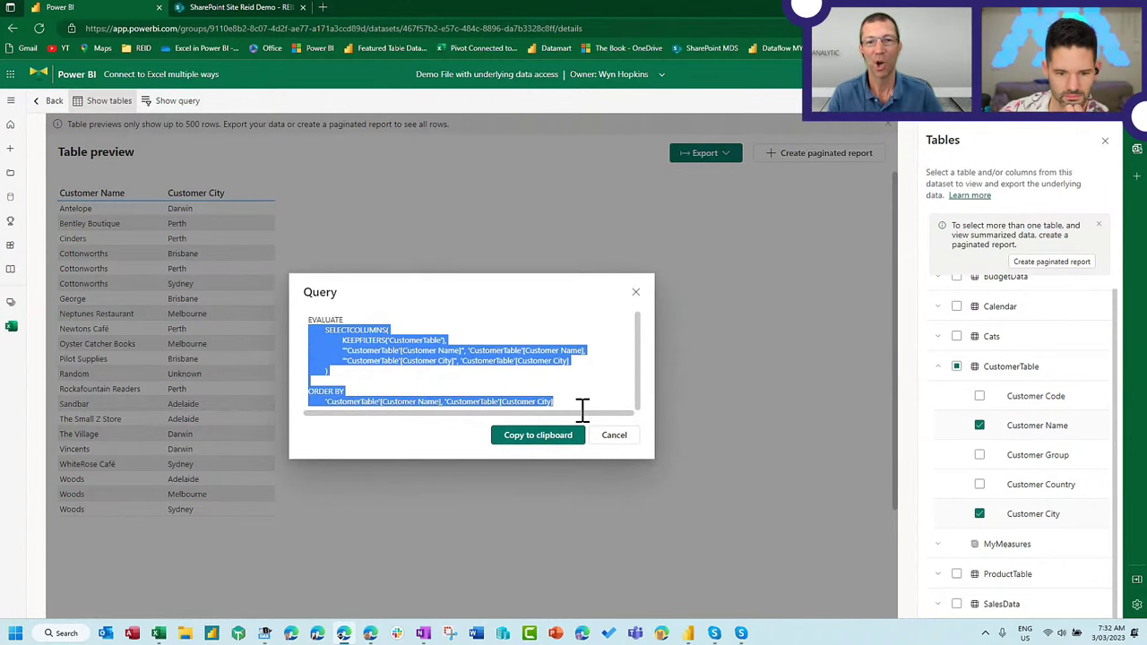
right_click(592, 380)
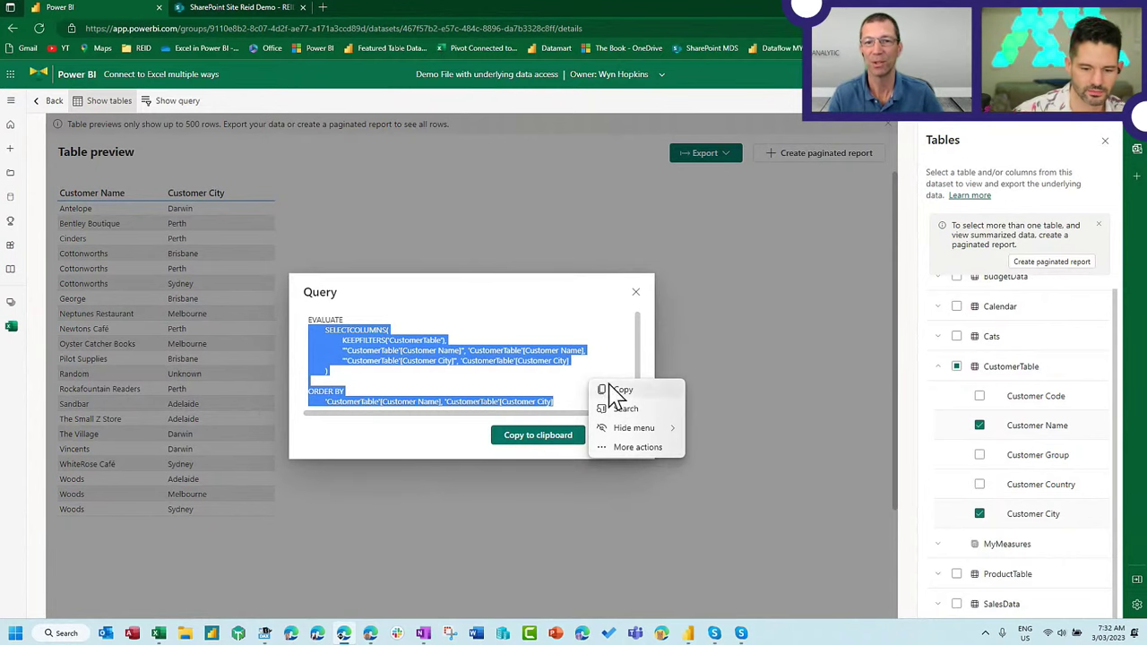
click(617, 389)
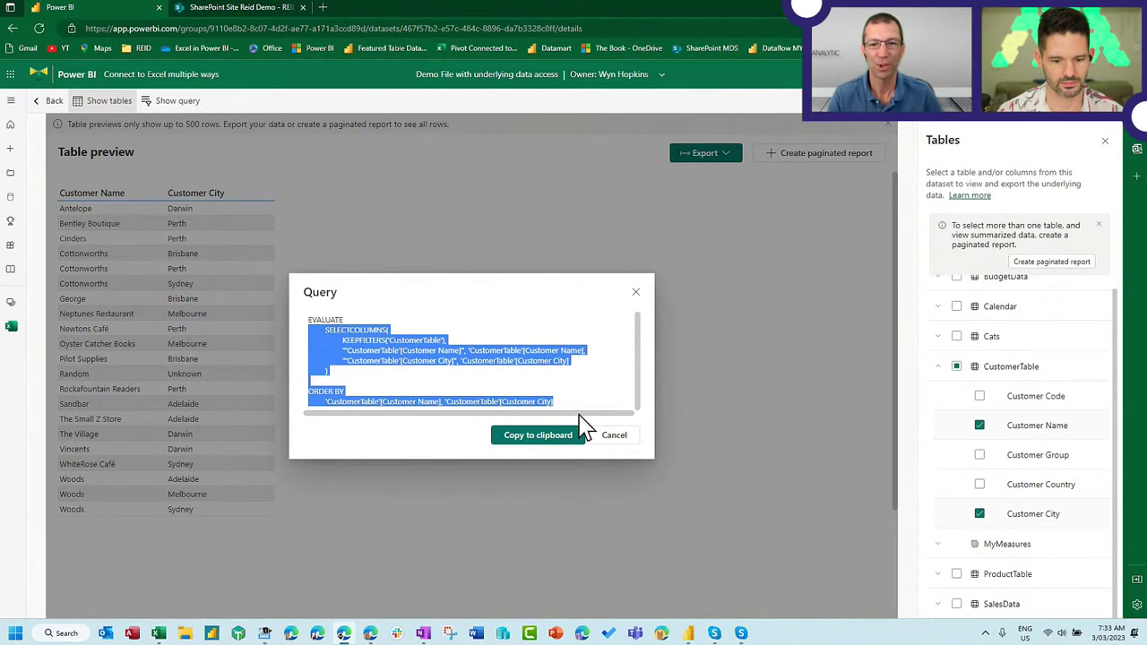
click(613, 439)
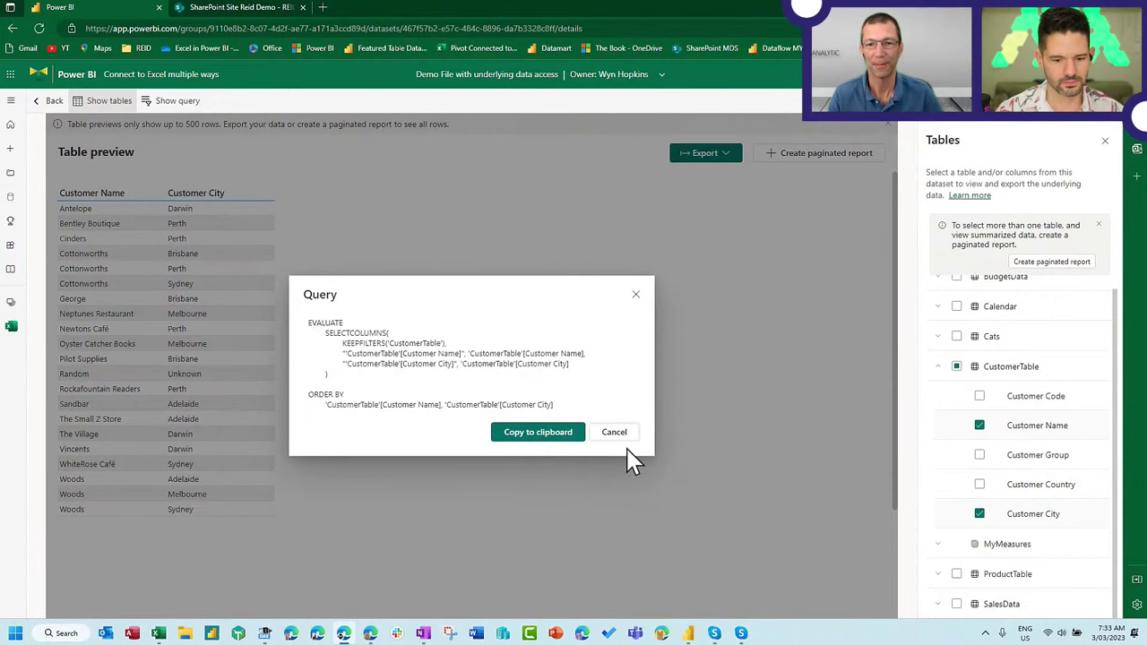
click(625, 438)
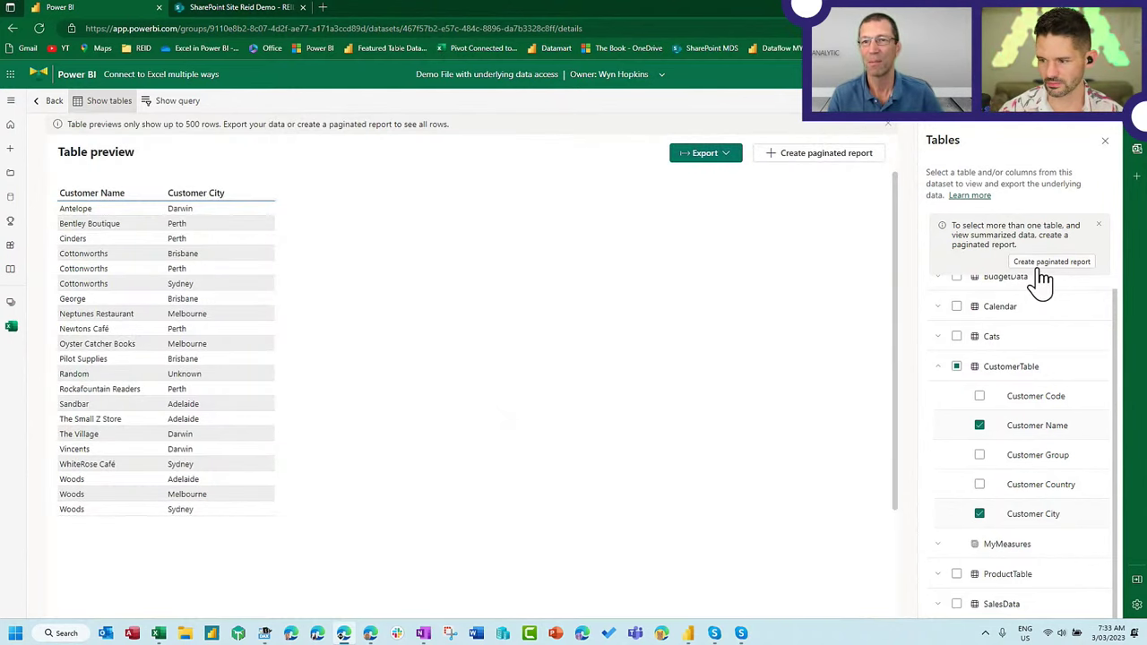
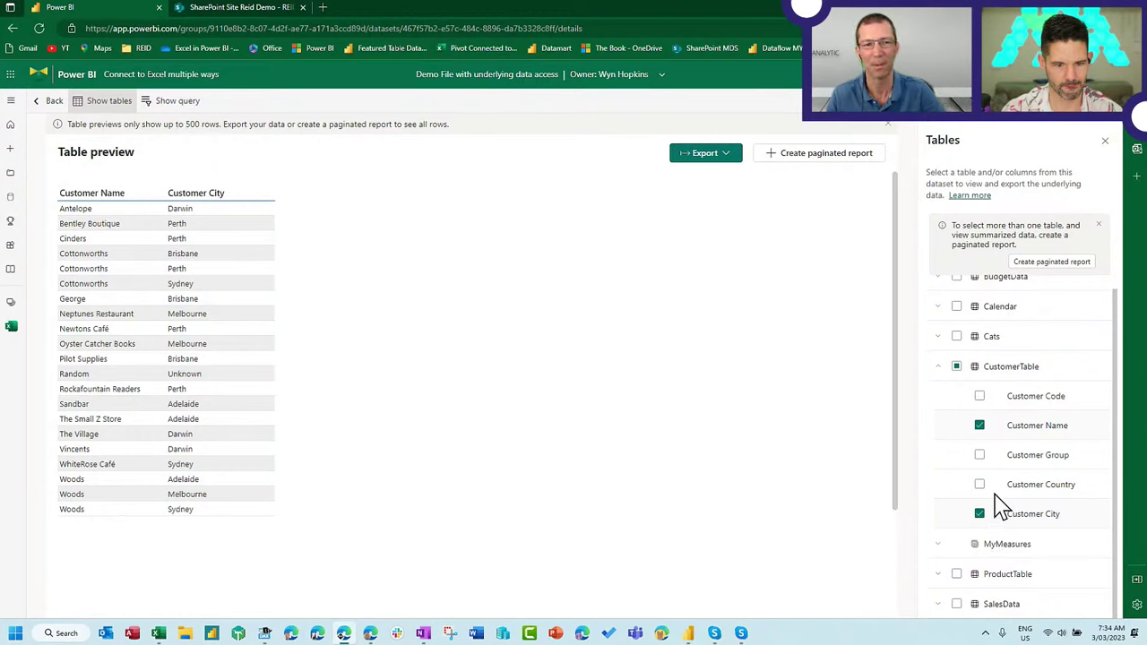
Create a paginated report from the previewed customer columns and add the Budget Sales $ measure from MyMeasures to its table
click(938, 544)
scroll(1013, 520, down, 3)
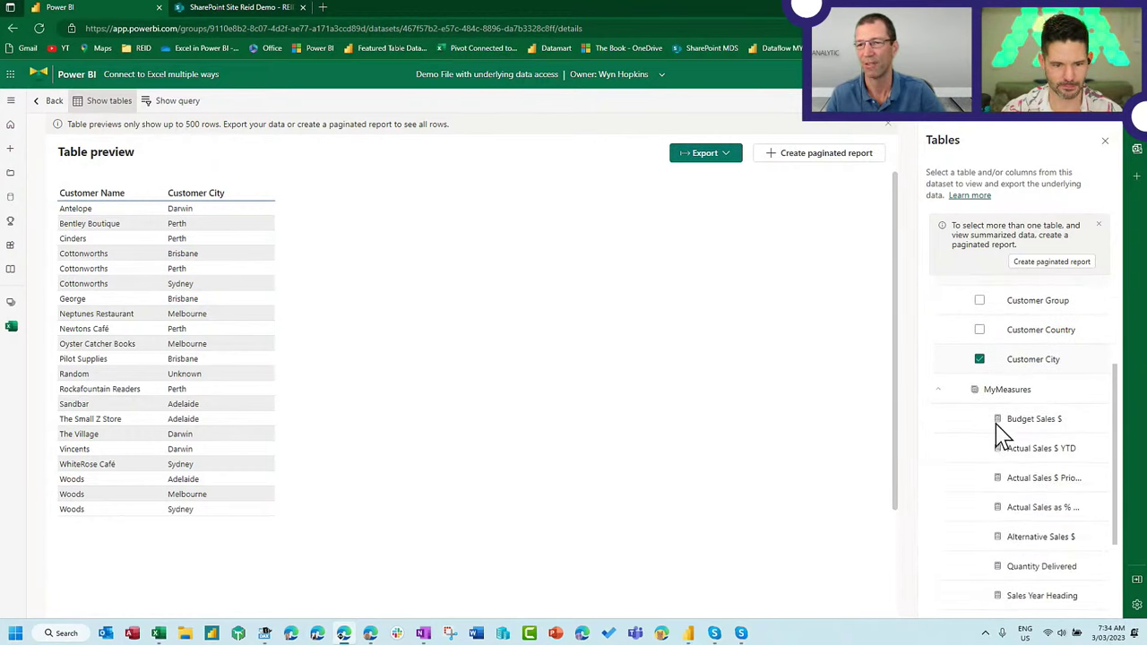
scroll(1020, 461, up, 3)
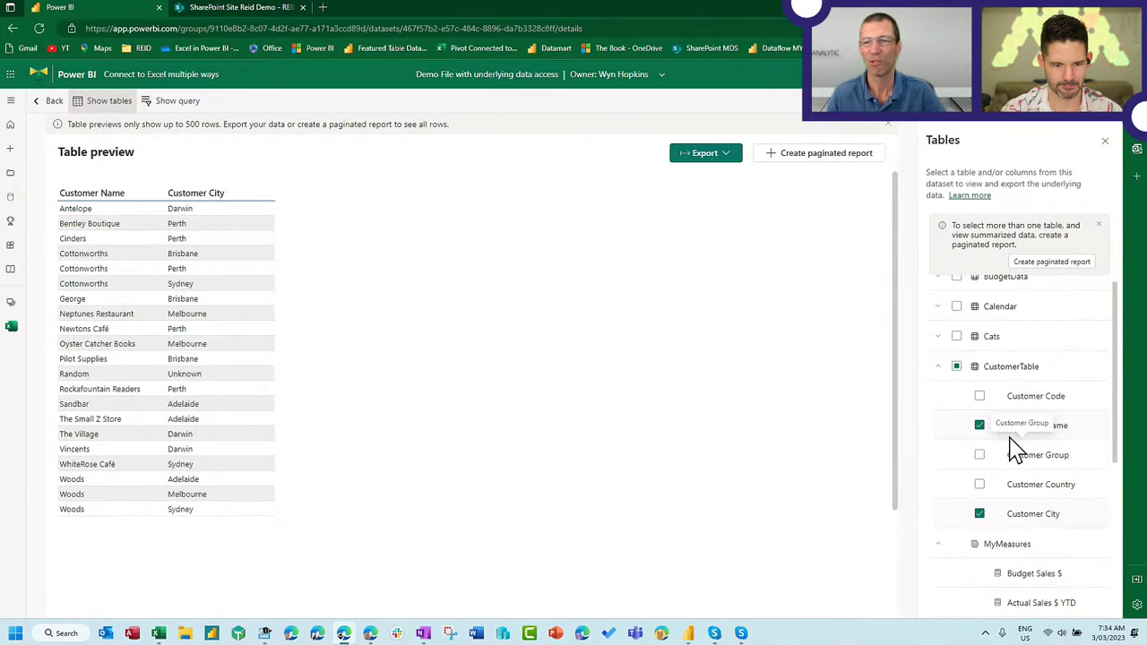
click(1039, 275)
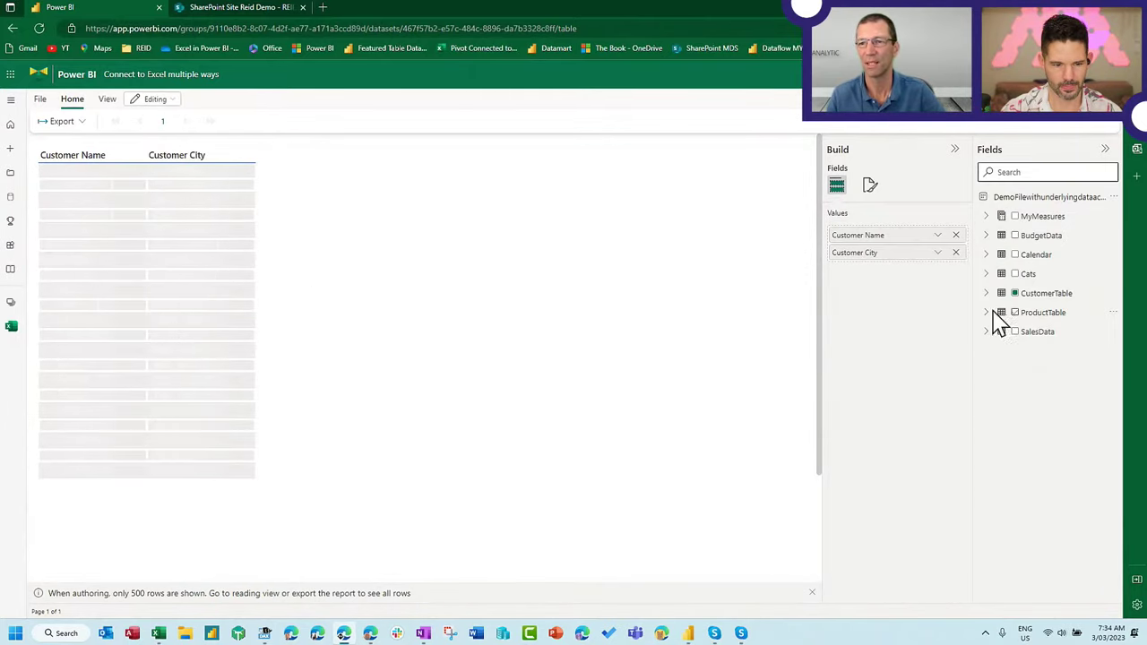
click(987, 217)
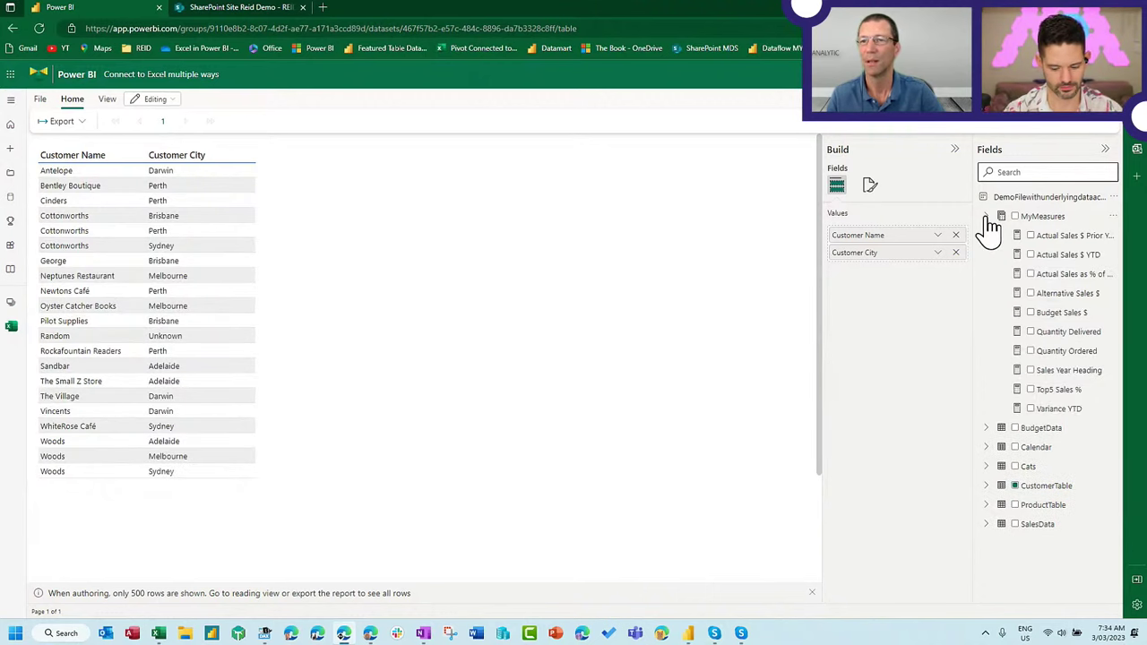
click(1030, 312)
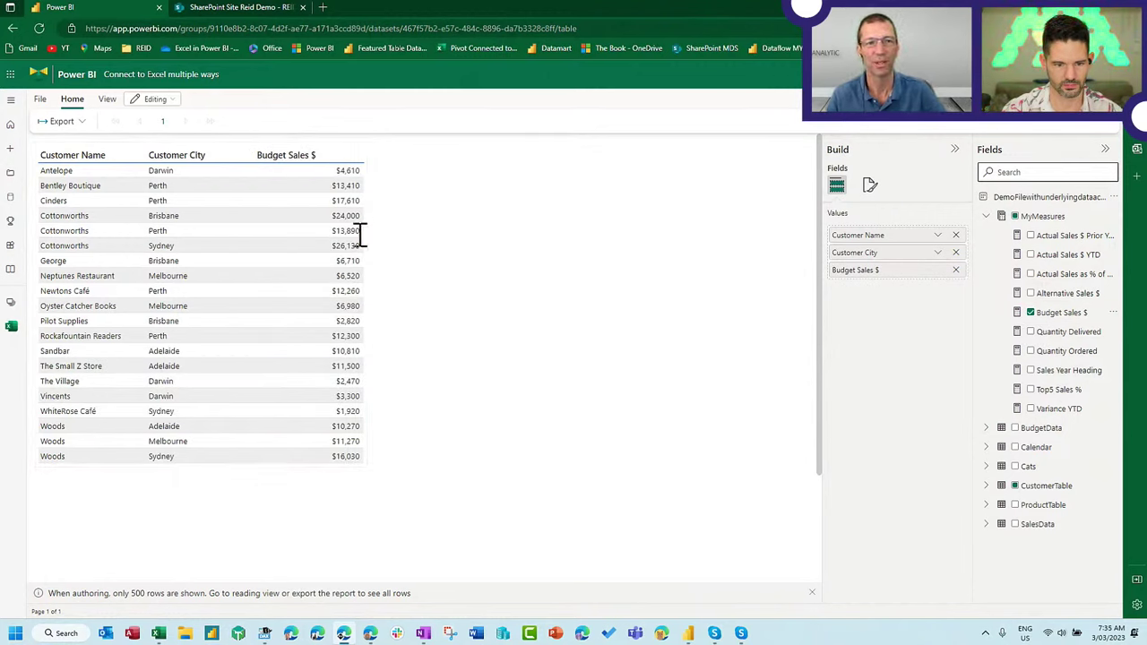
Apply the Bold header flashy rows style to the paginated report's table
click(871, 186)
click(871, 254)
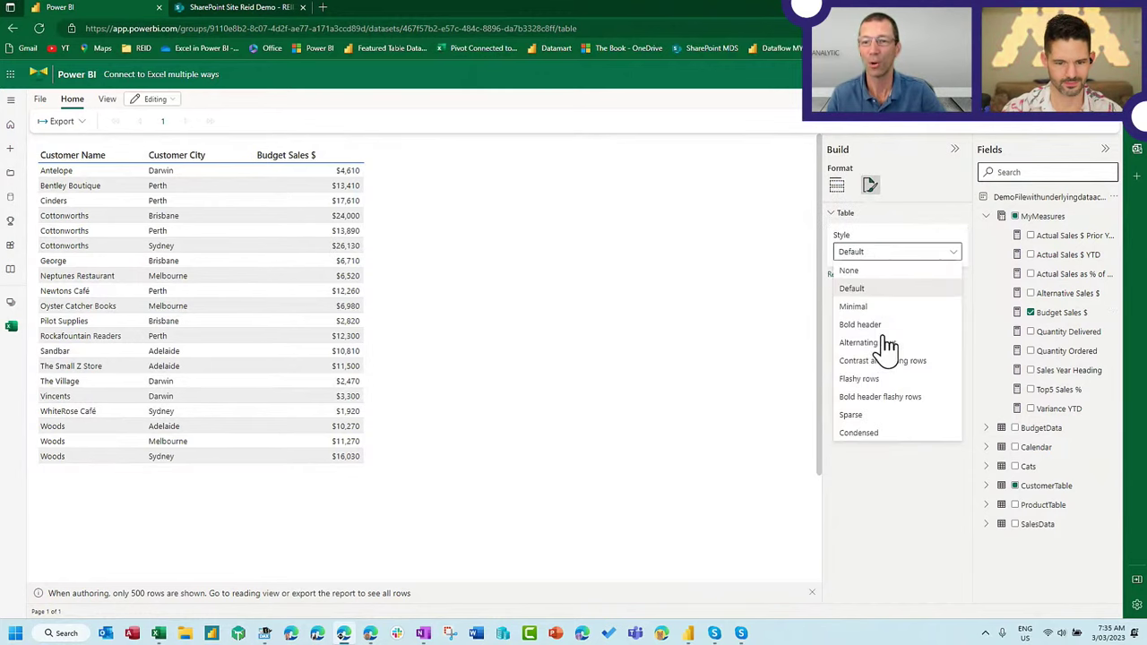
click(896, 397)
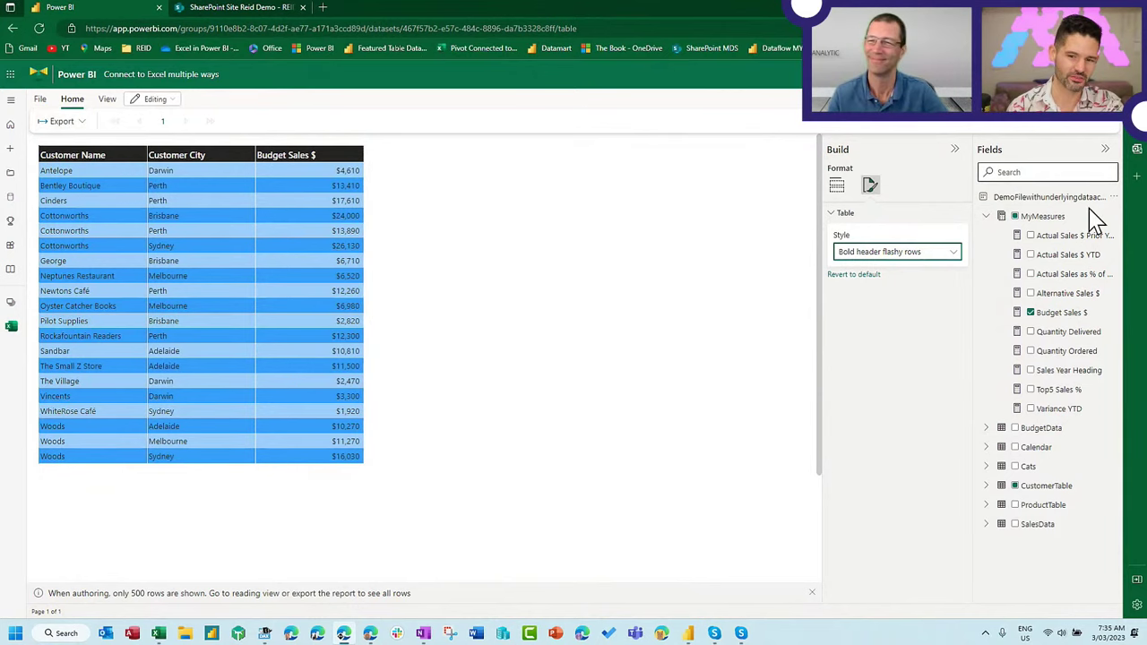
Try the Sparse and Condensed styles on the table, and return it to Bold header flashy rows
click(945, 260)
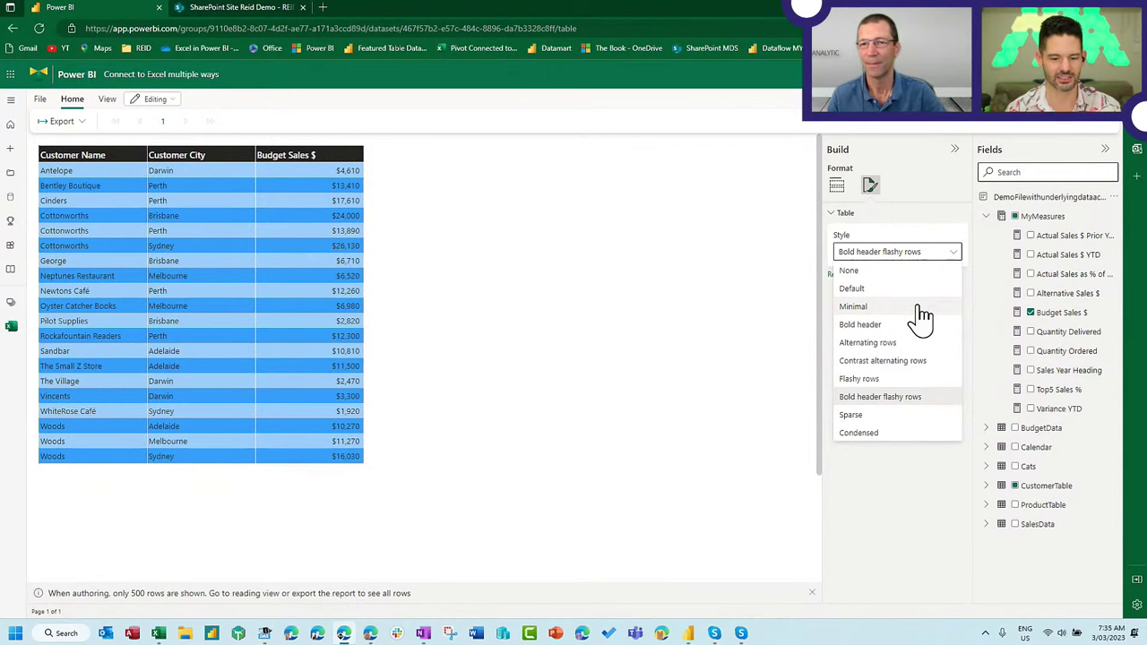
click(900, 416)
click(937, 260)
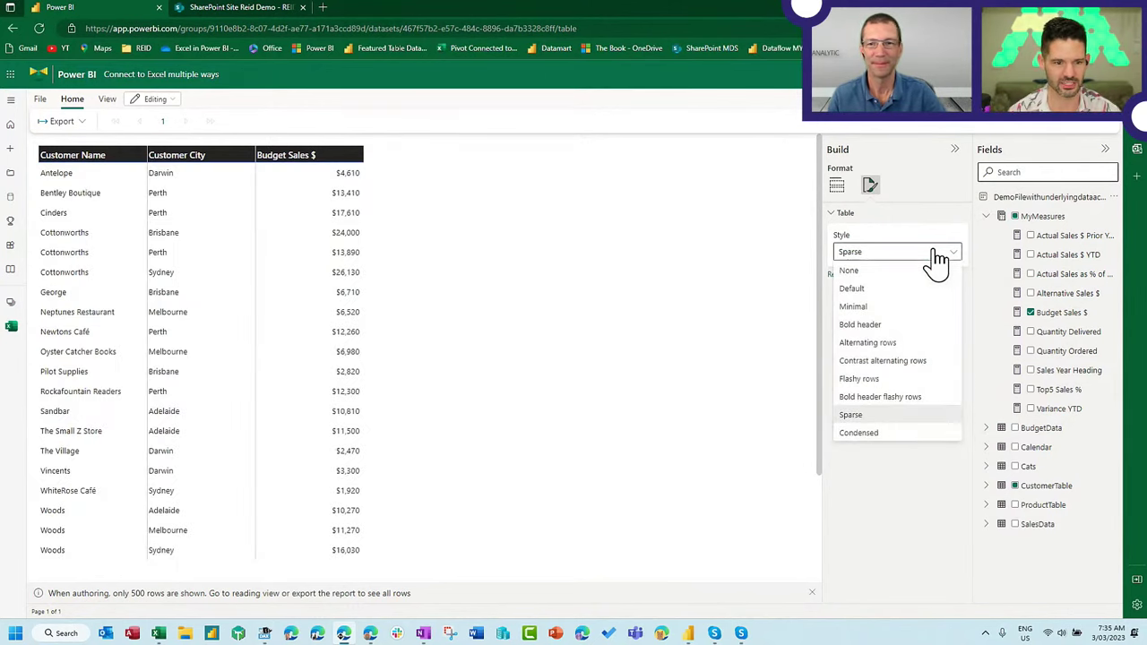
click(903, 432)
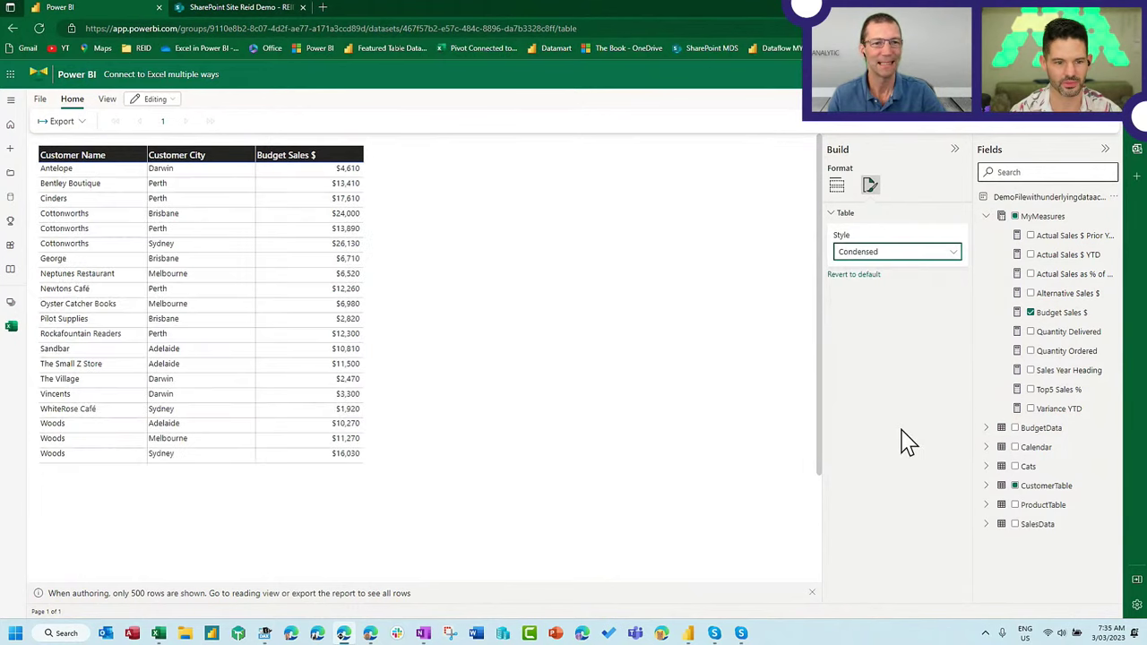
click(910, 257)
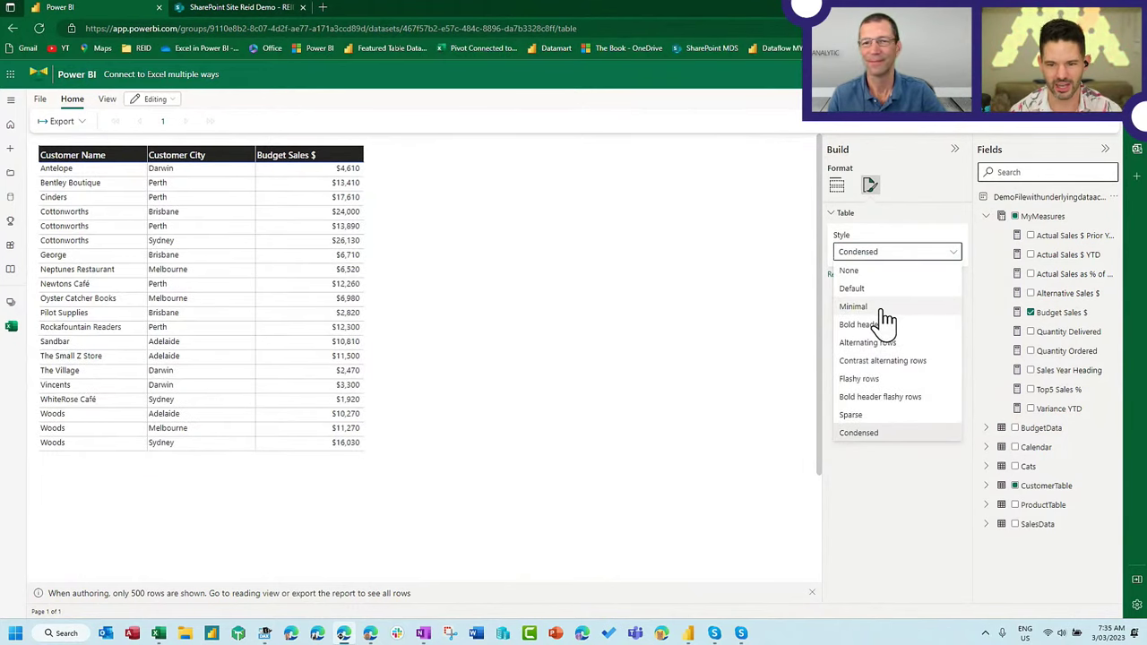
click(892, 397)
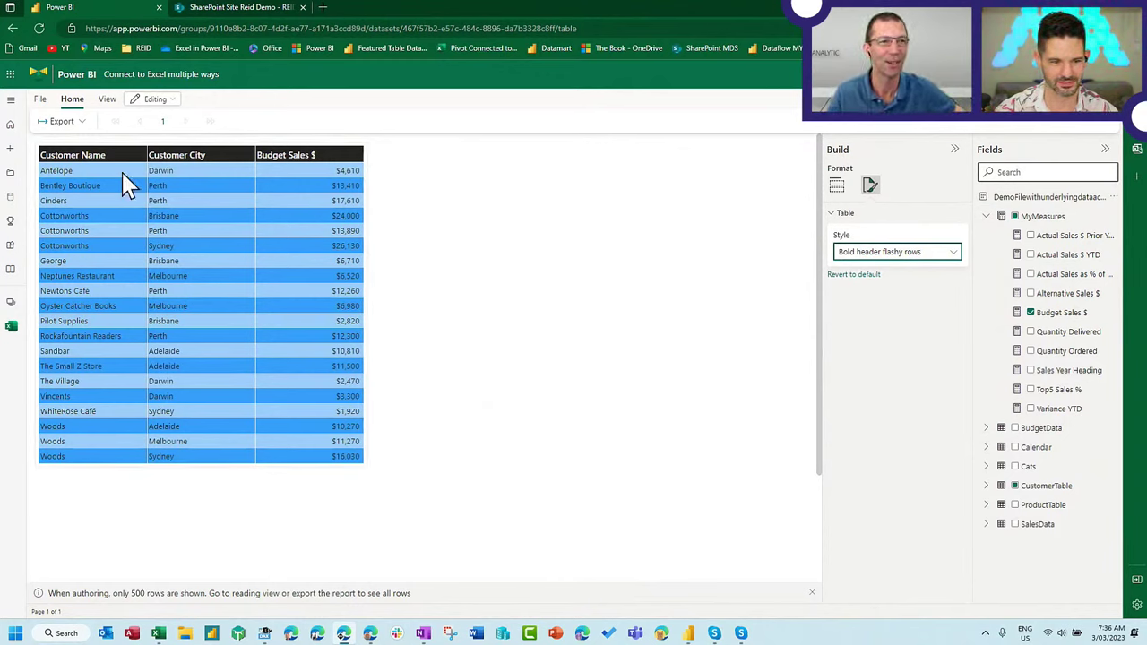
Export the paginated report as a Microsoft Excel (.xlsx) file and inspect the formatted table in the workbook
click(82, 124)
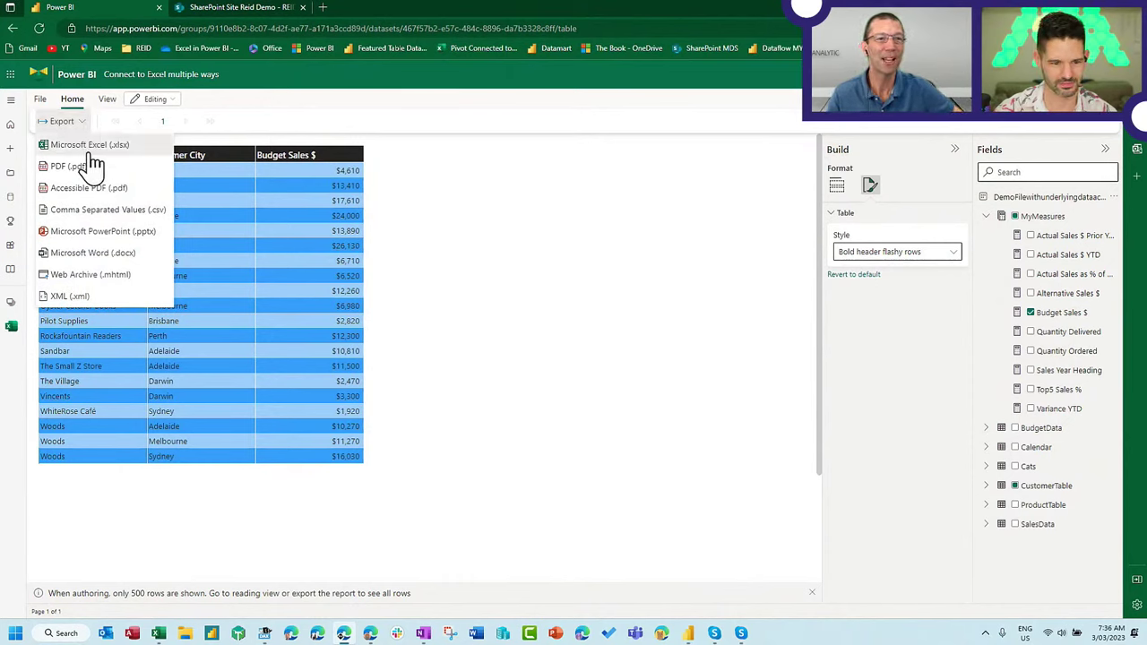
click(94, 154)
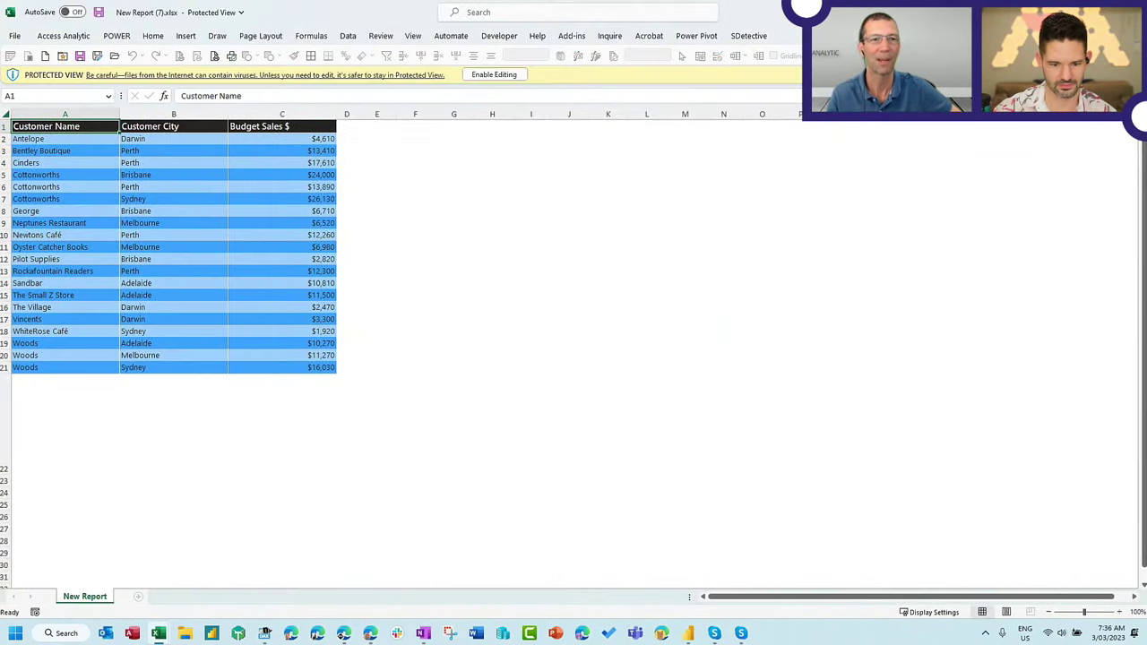
click(232, 211)
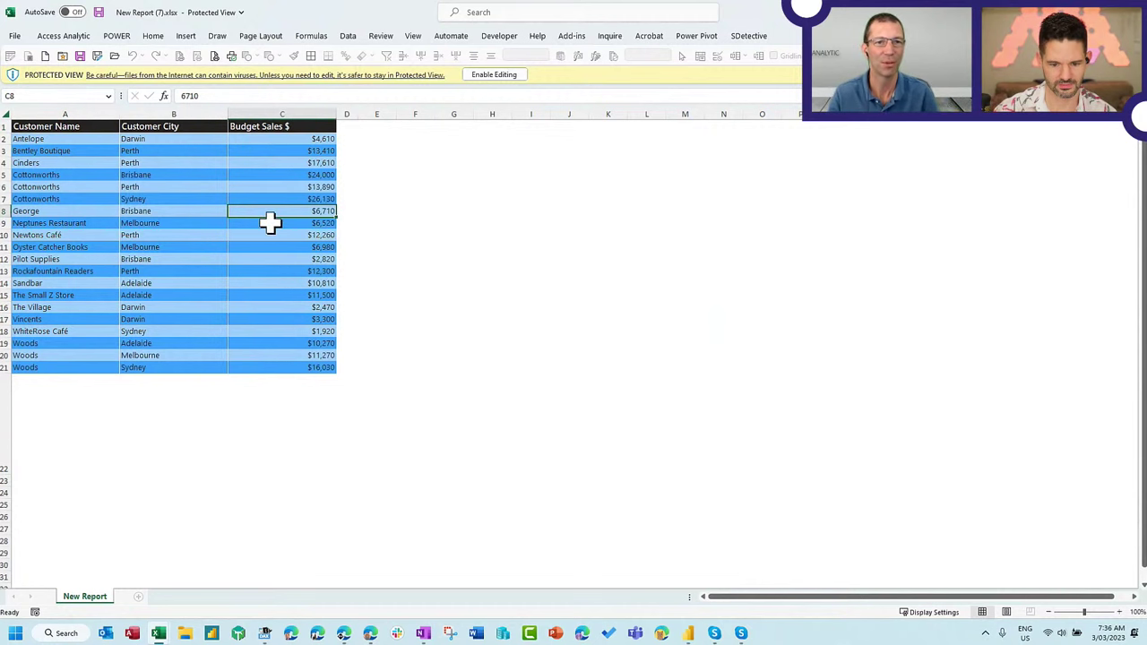
scroll(266, 227, up, 2)
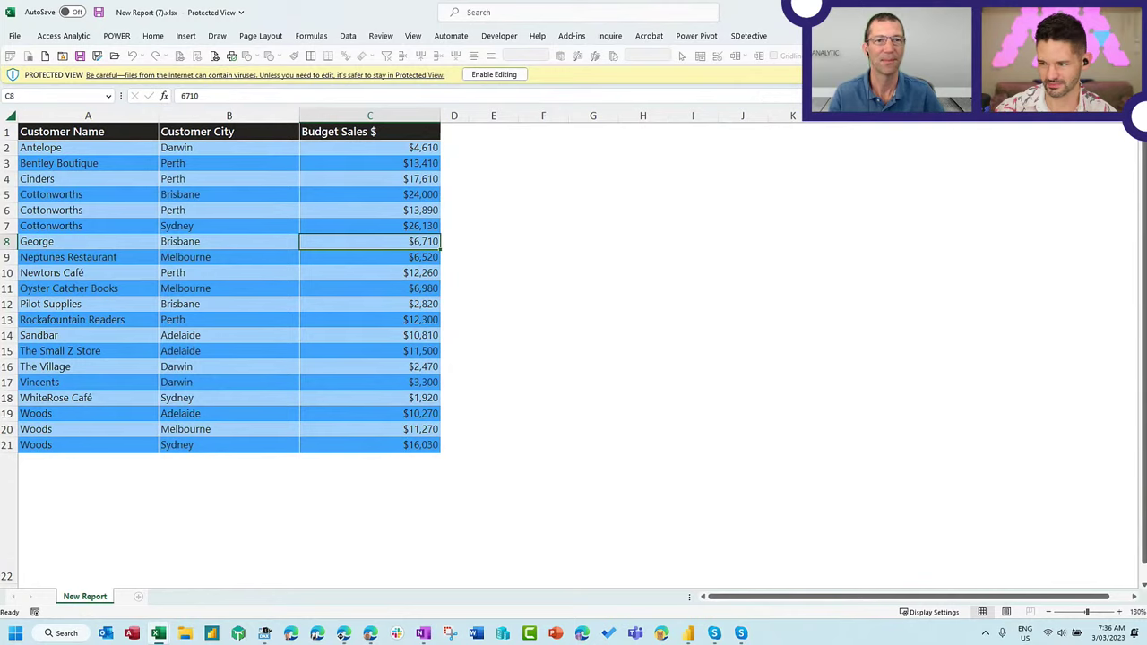
Switch back to Power BI in the browser and open the "Demo File with underlying data access" report from the workspace
key(alt+Tab)
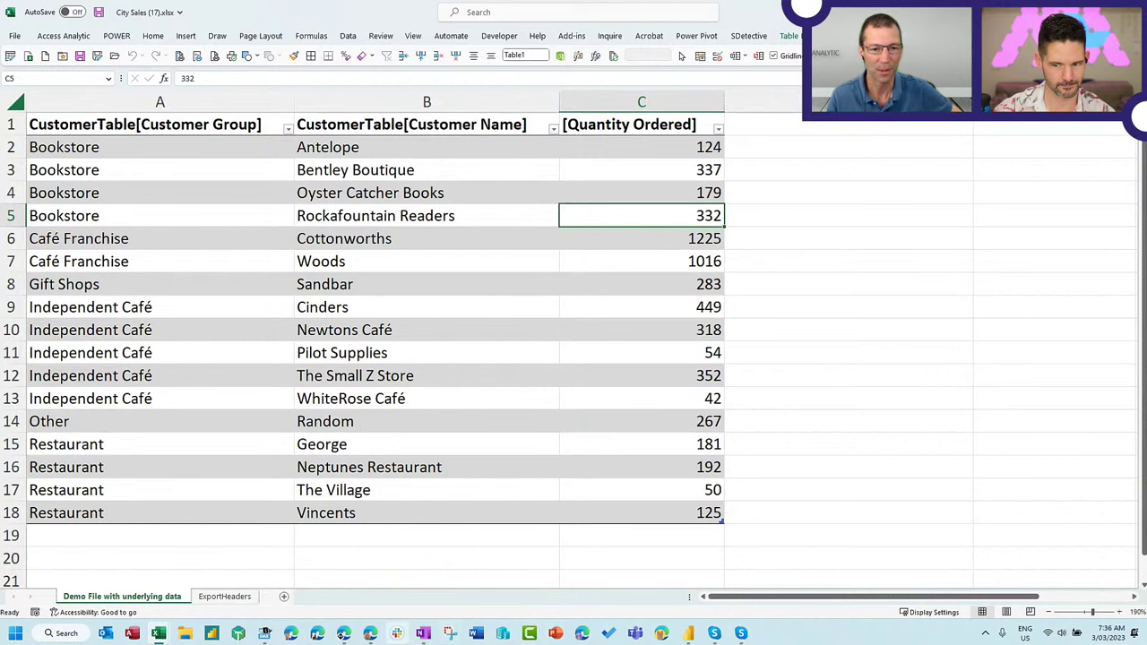
click(345, 634)
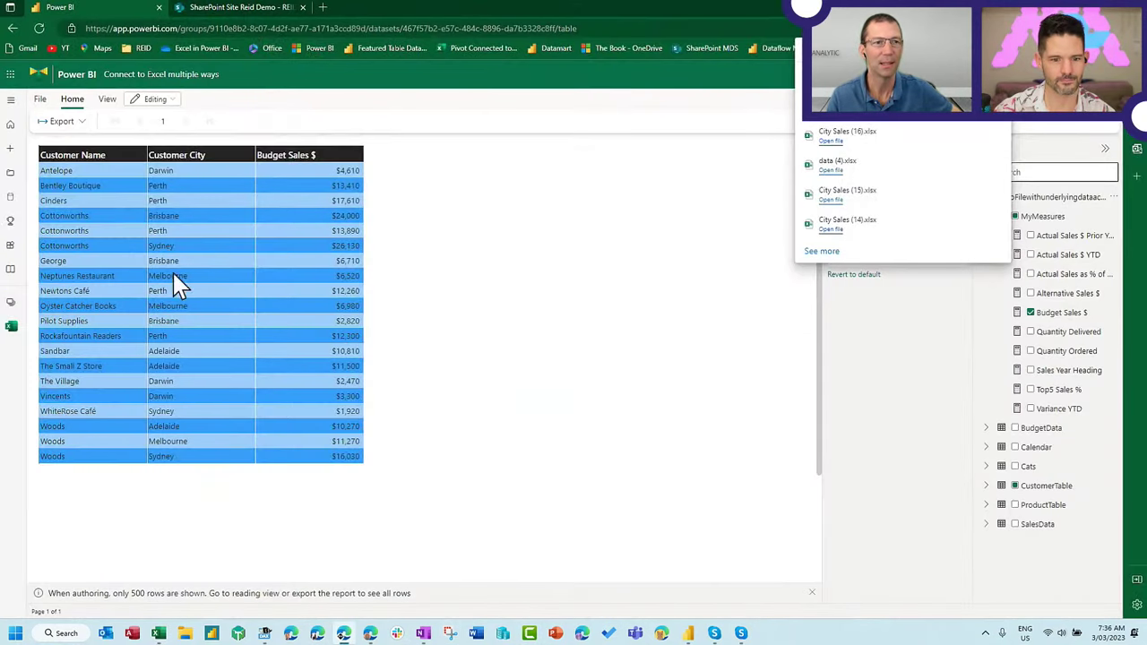
click(11, 333)
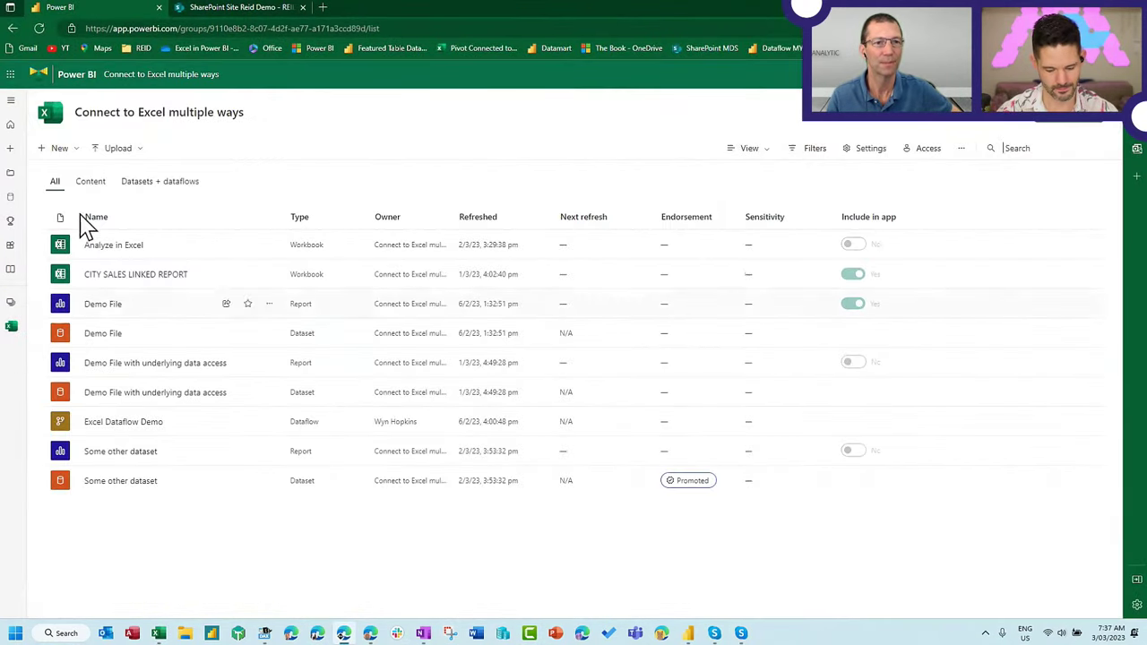
click(123, 366)
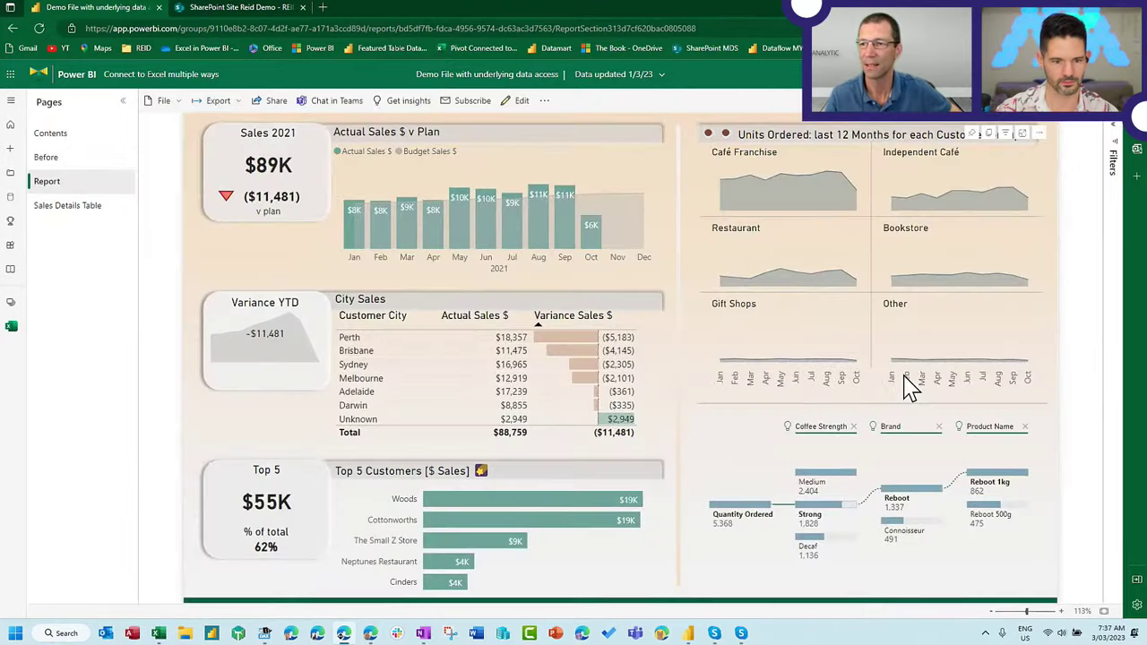
Export the report with Analyze in Excel, open the file in Excel for the web, and allow its queries to run
click(233, 110)
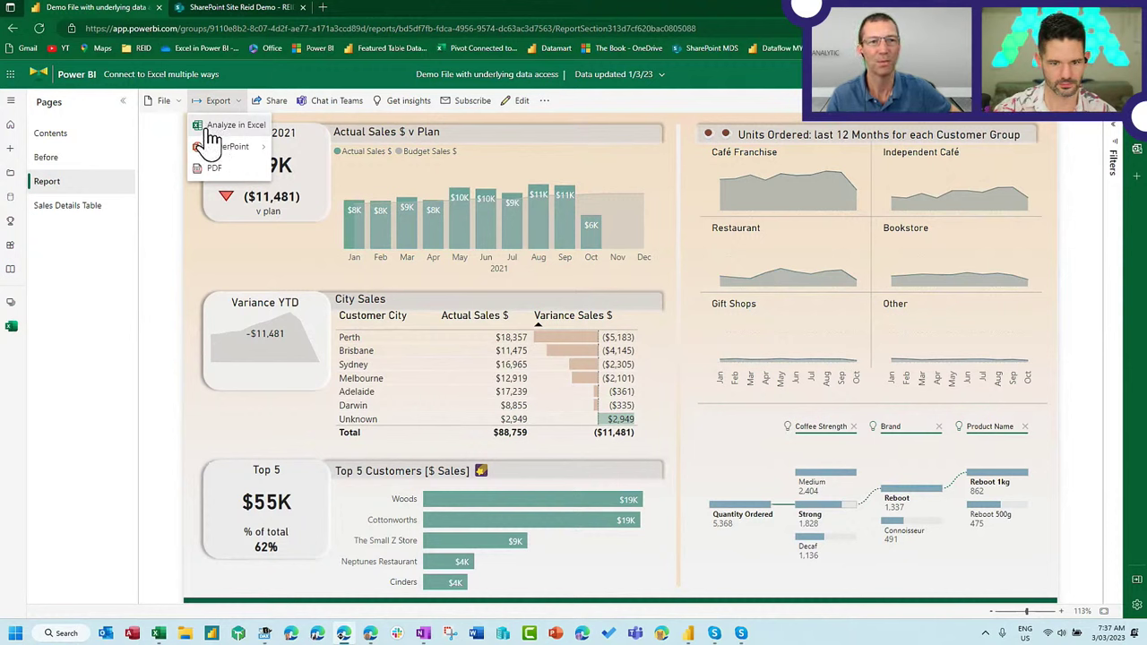
click(211, 130)
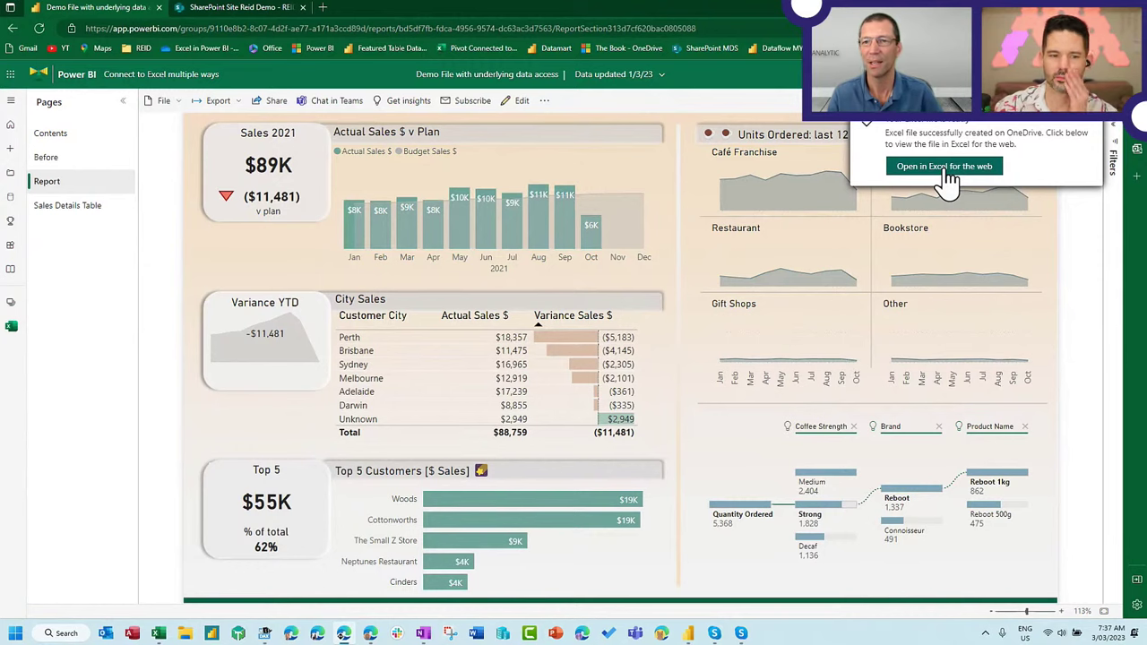
click(948, 176)
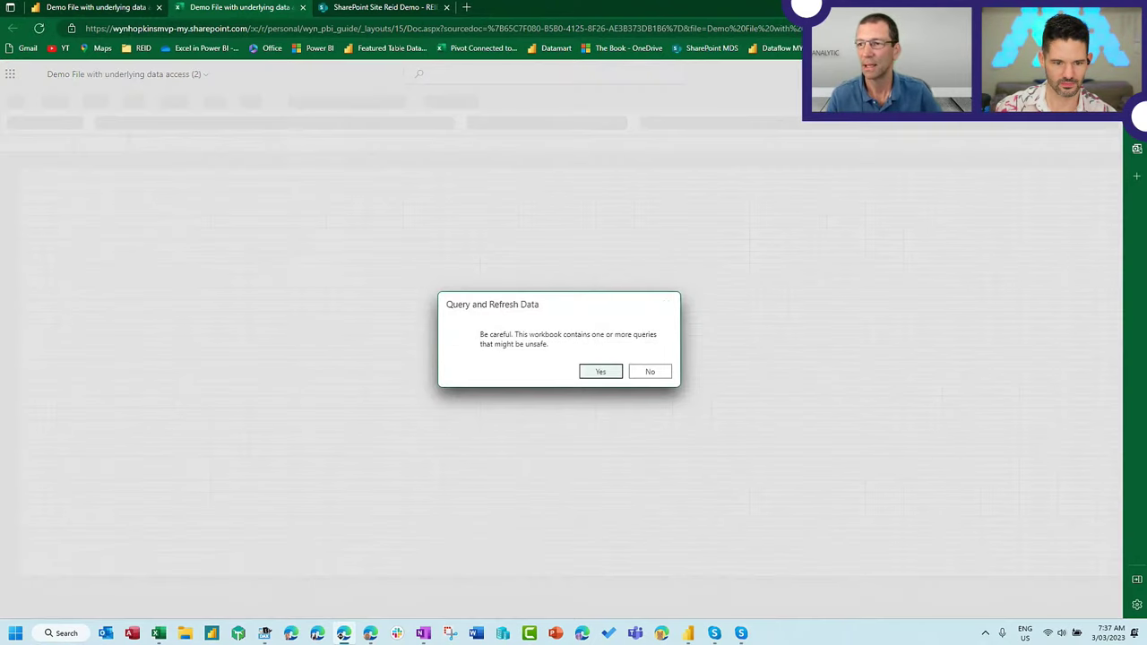
click(600, 374)
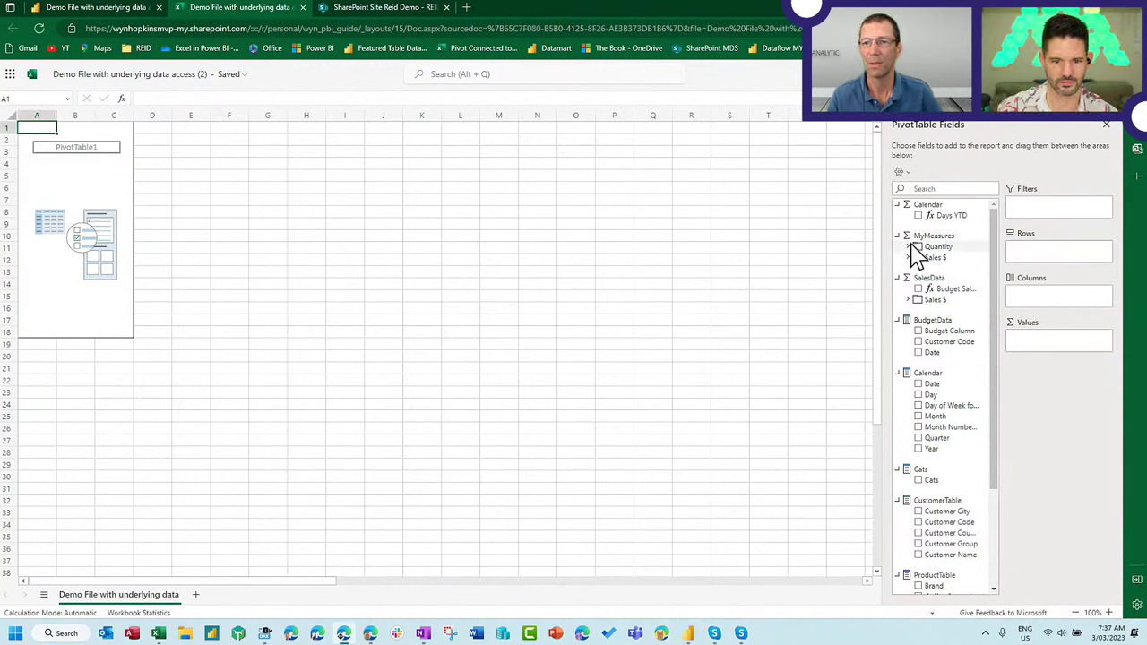
Build the PivotTable with the Quantity Ordered measure as values and Customer Name as rows
click(909, 248)
drag(950, 268, 1046, 340)
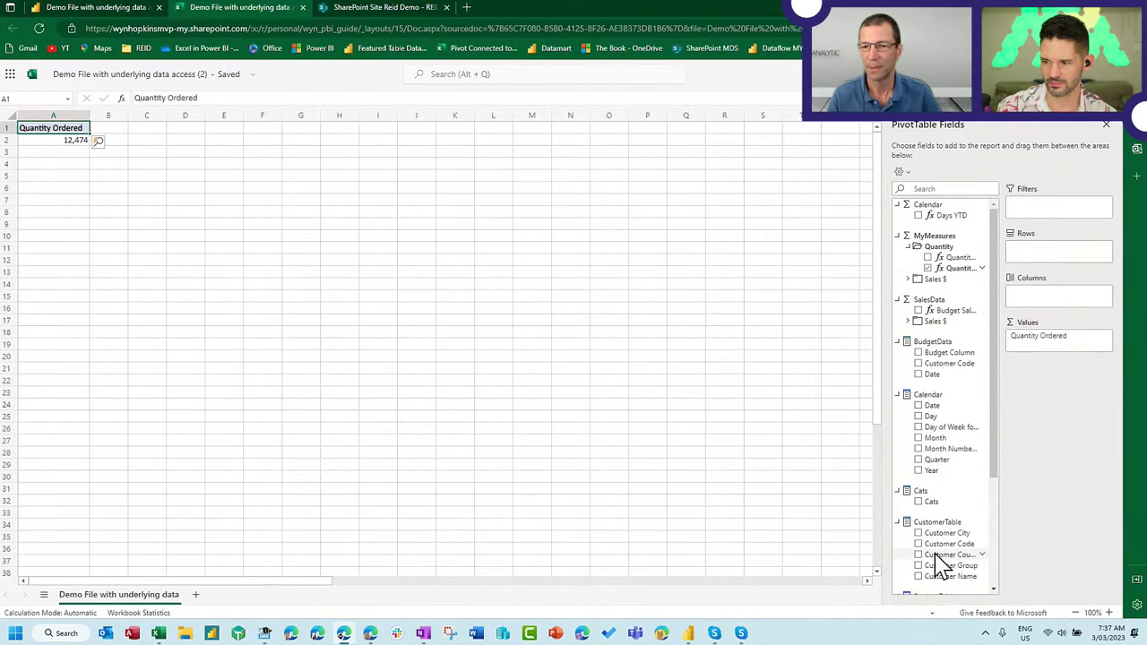
drag(951, 576, 1057, 258)
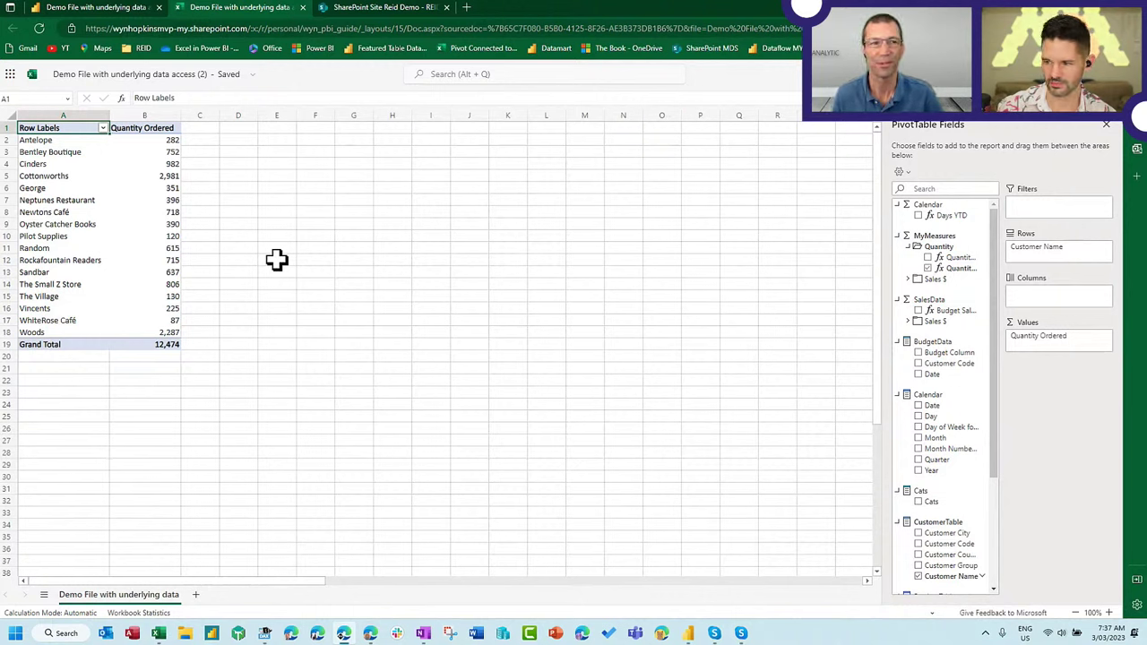
click(166, 260)
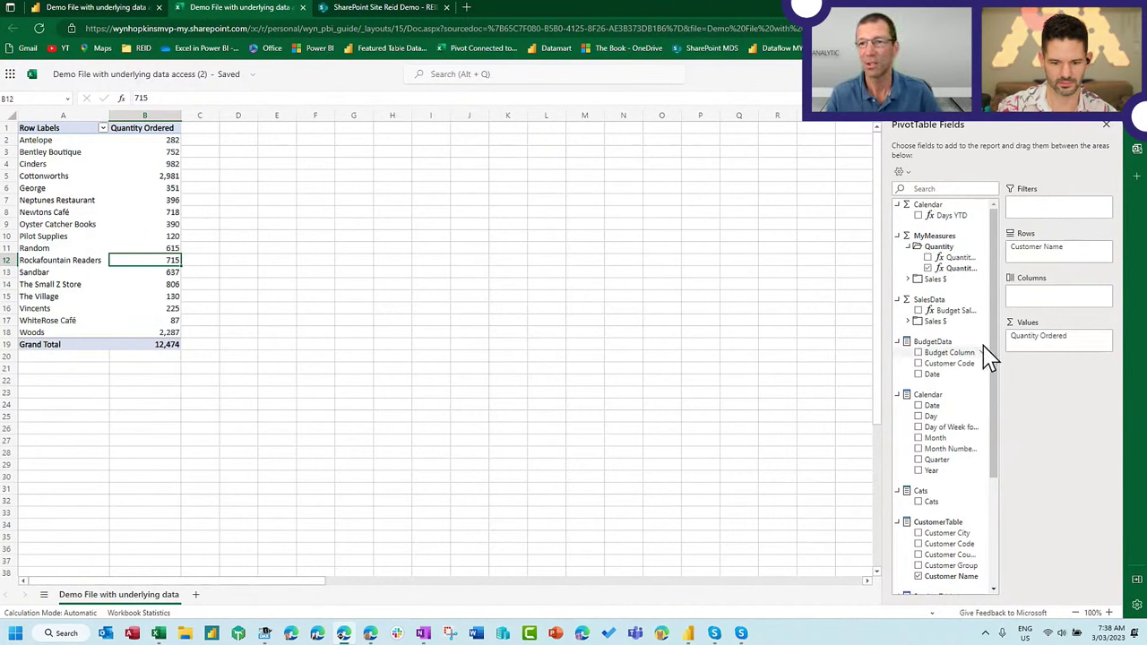
Take Quantity Ordered out of the PivotTable and try to use the Product Name field from ProductTable as a value
drag(1054, 349, 967, 292)
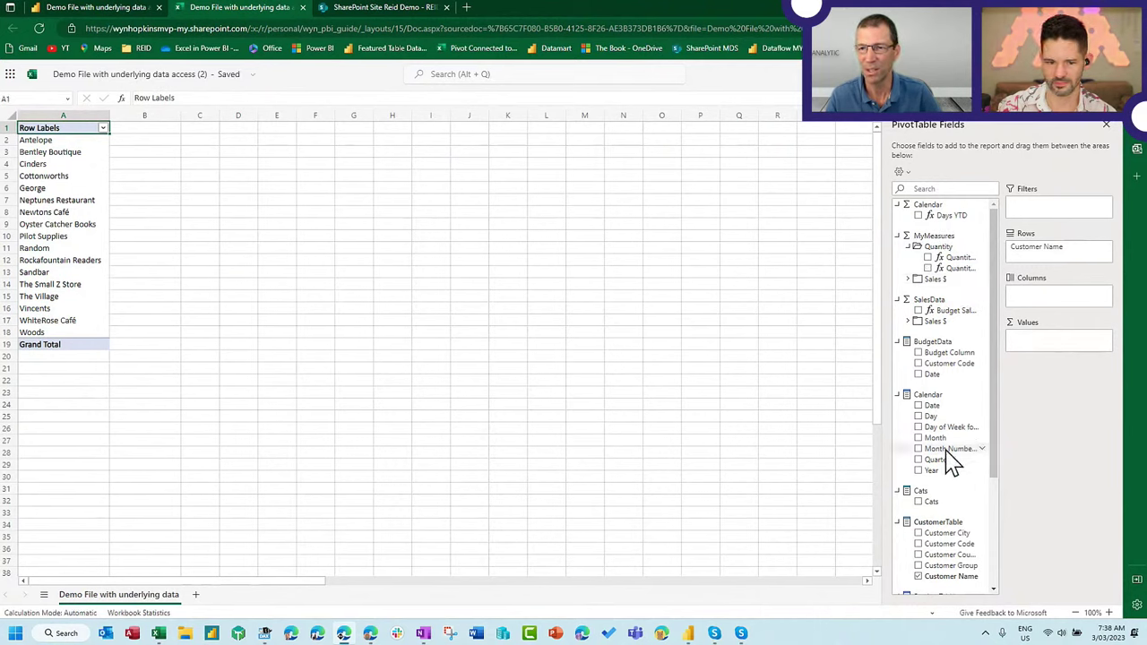
scroll(954, 431, down, 4)
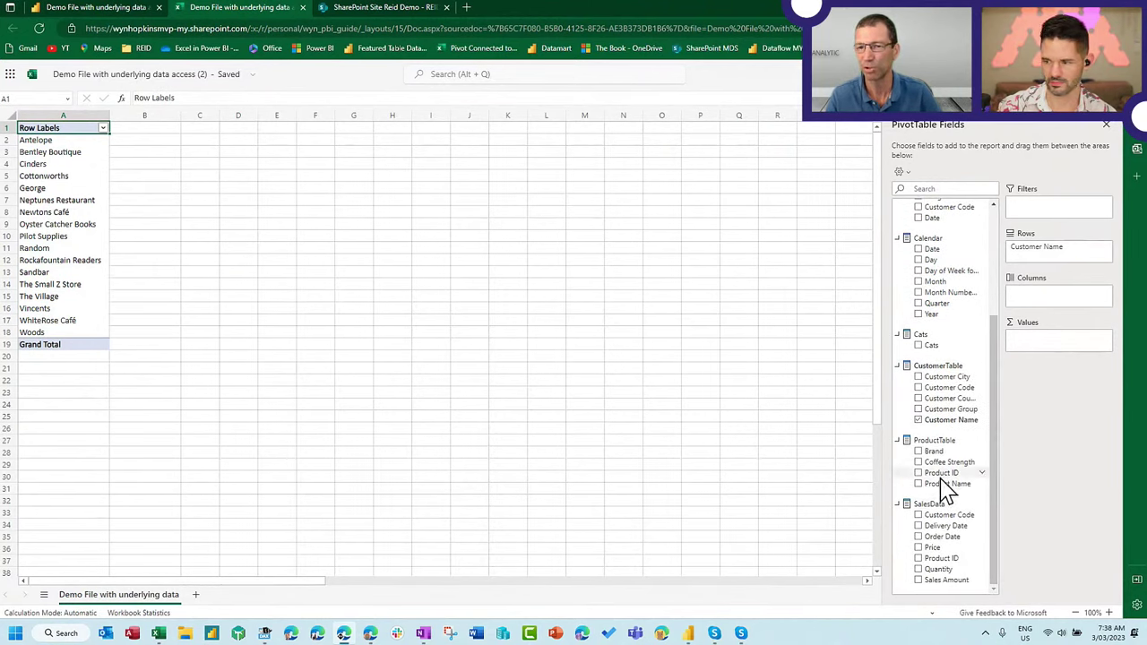
drag(946, 485, 1066, 358)
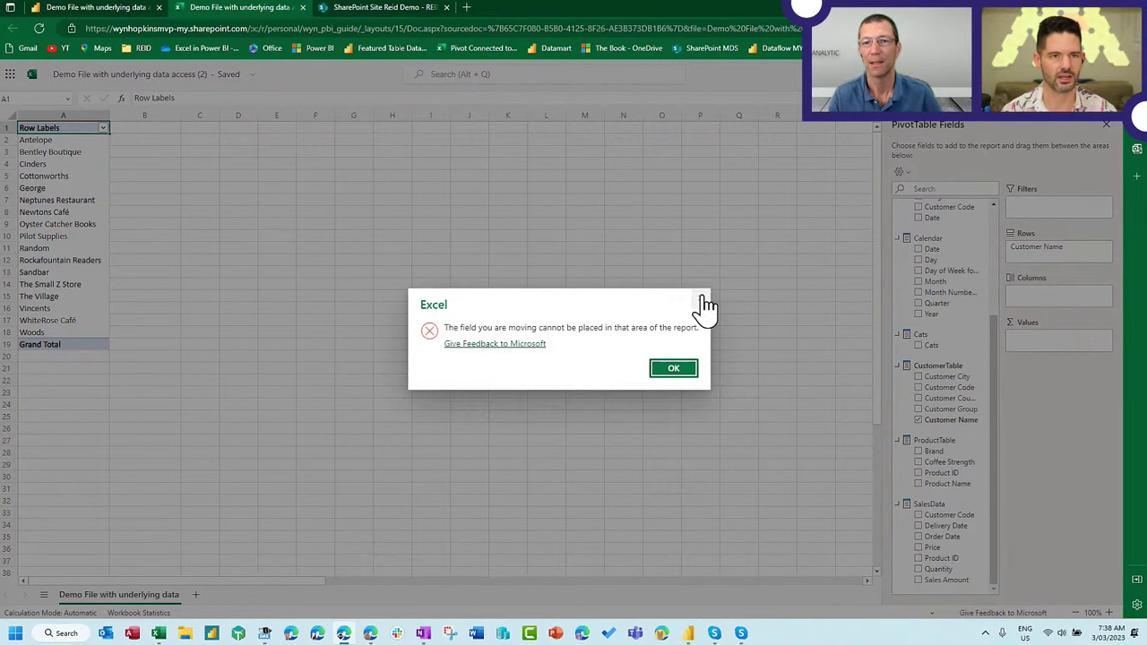
key(Return)
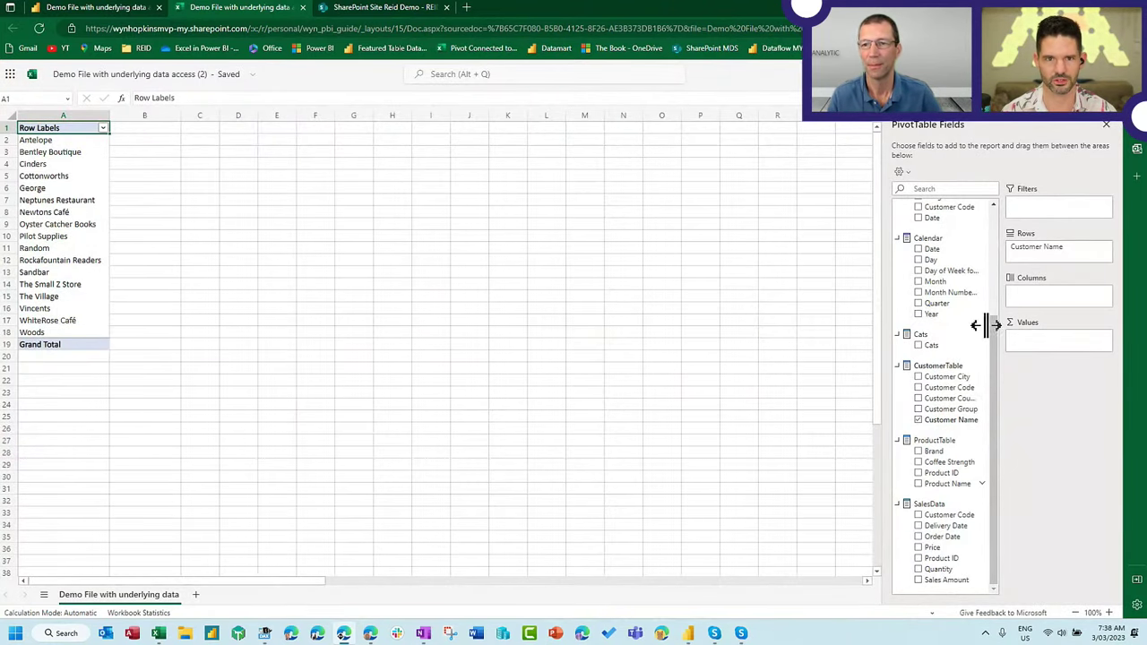
Add the Quantity Ordered measure back as the PivotTable's value and look through the available tables and fields
scroll(941, 323, up, 3)
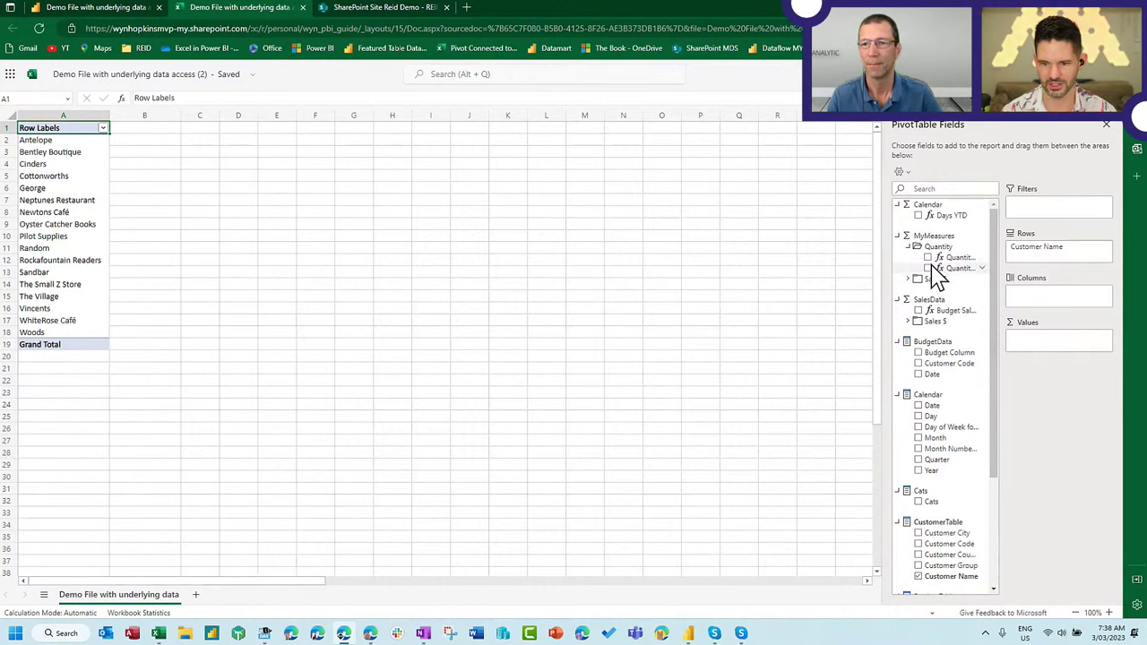
drag(943, 266, 1049, 351)
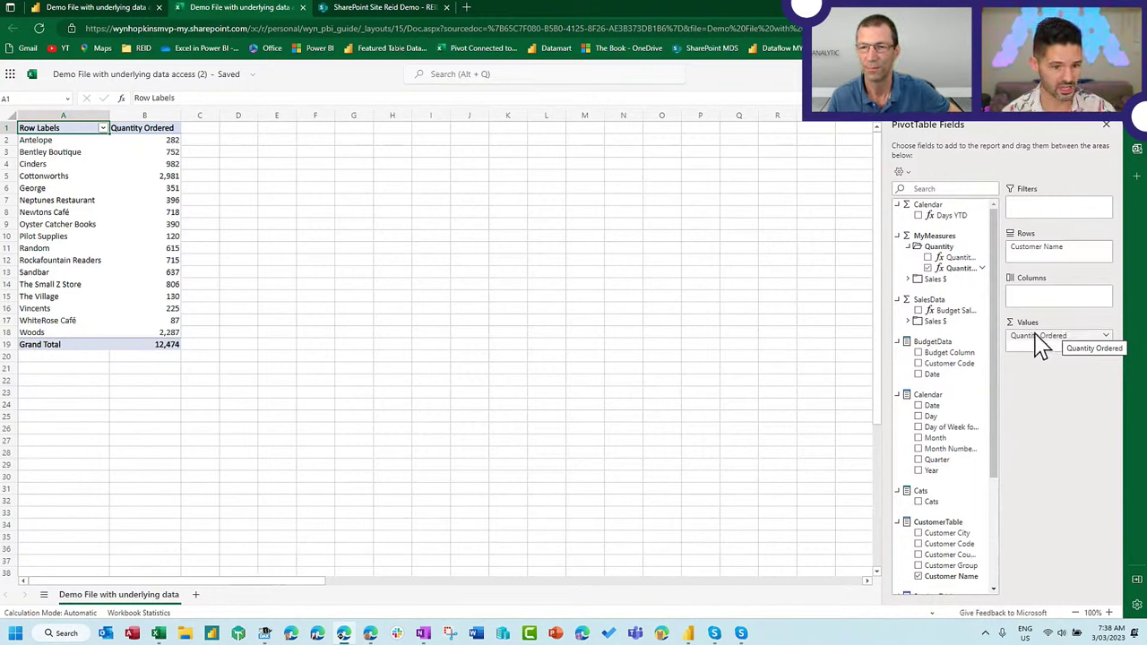
scroll(968, 448, down, 3)
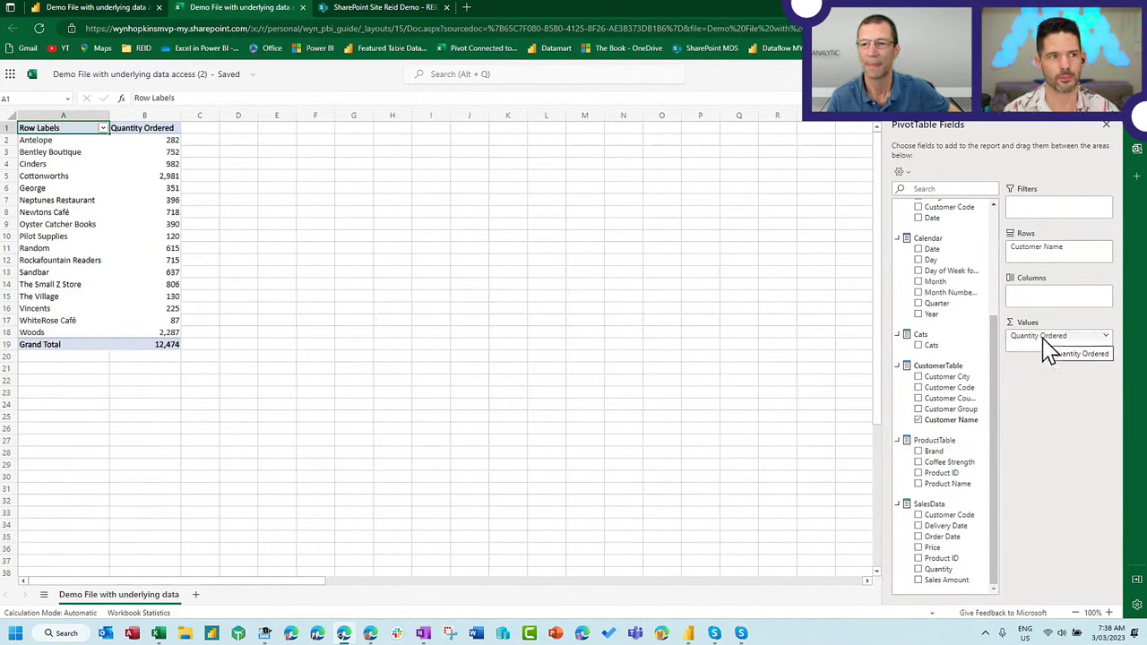
scroll(967, 316, up, 3)
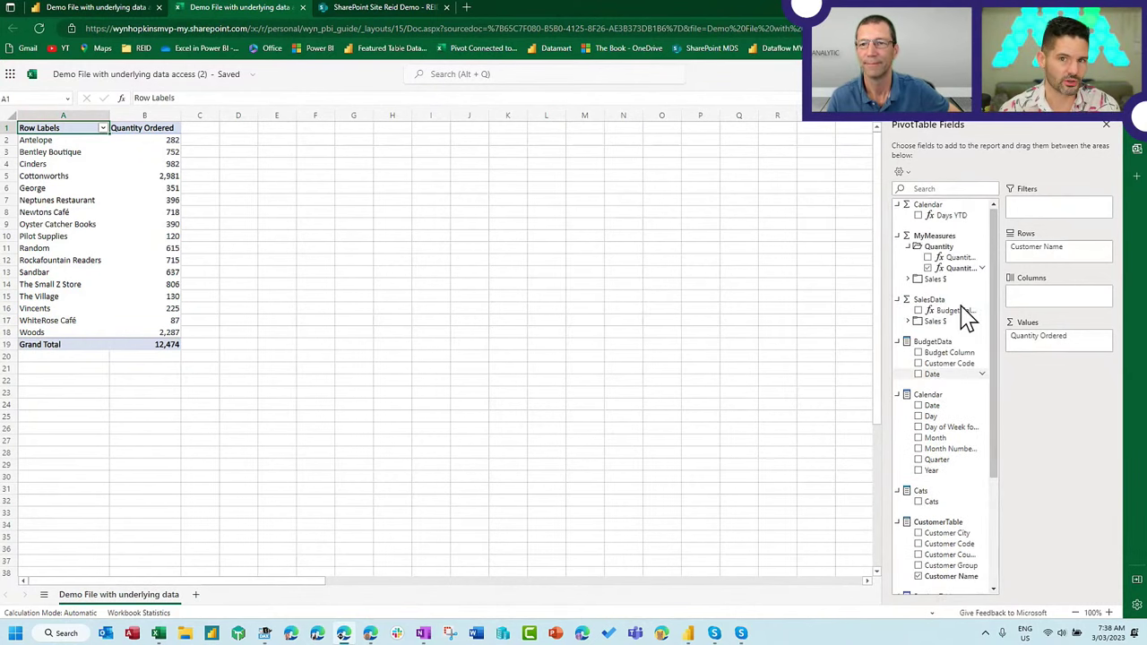
scroll(967, 315, down, 3)
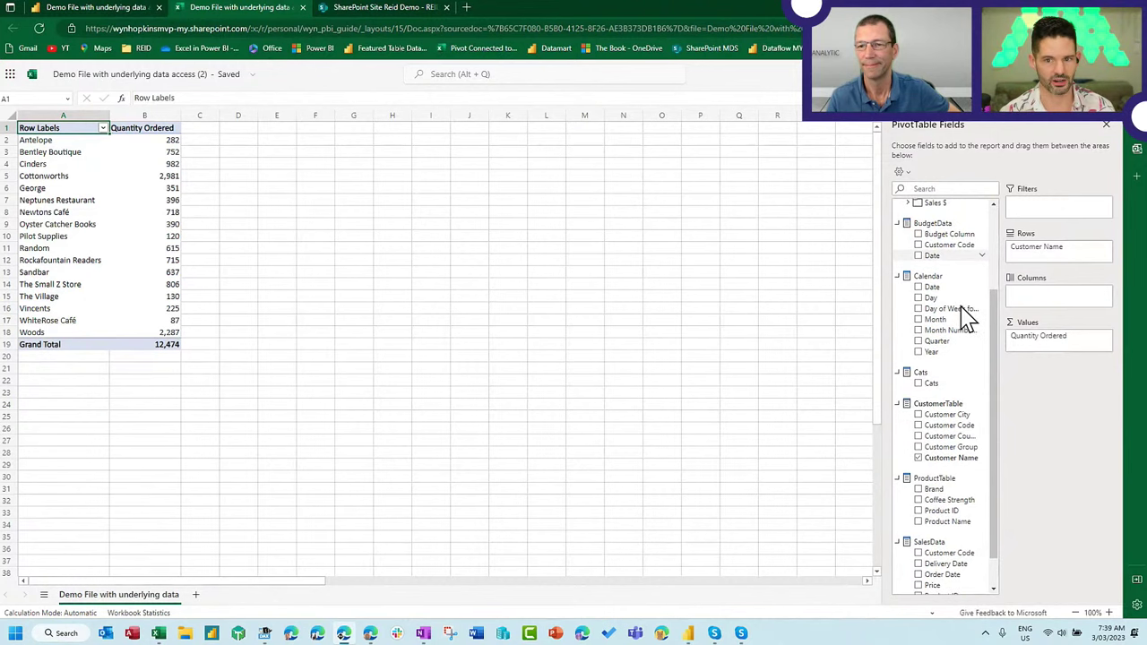
scroll(966, 316, up, 1)
scroll(962, 320, up, 2)
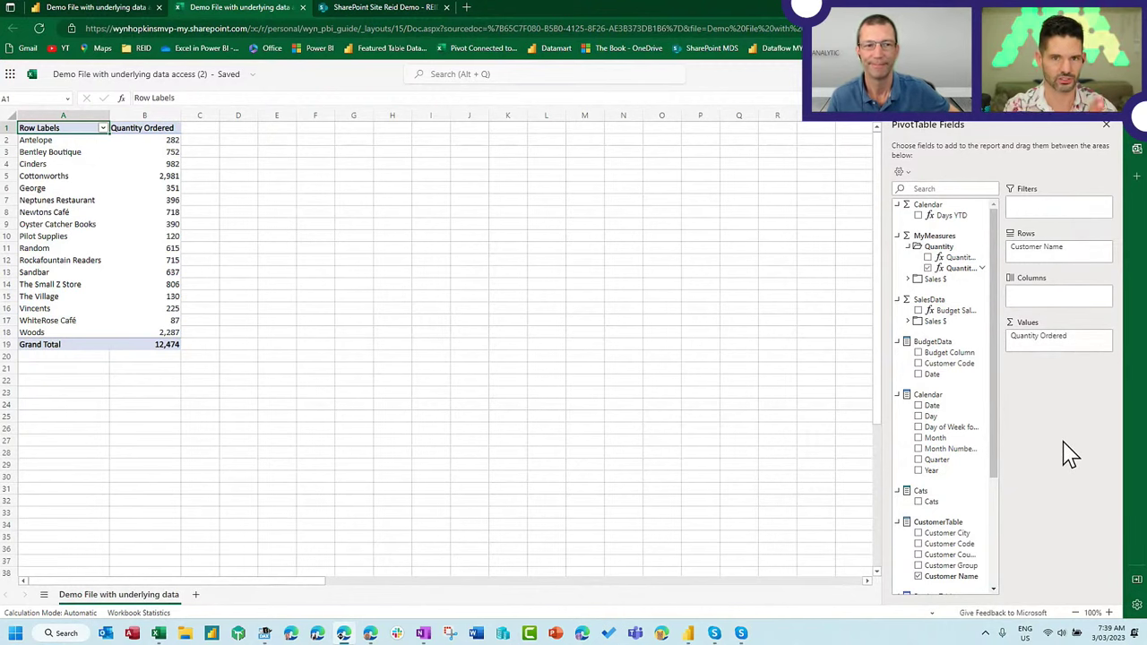
Remove Quantity Ordered from the PivotTable's values, keeping only the Customer Name rows
drag(1053, 337, 963, 296)
scroll(968, 431, down, 4)
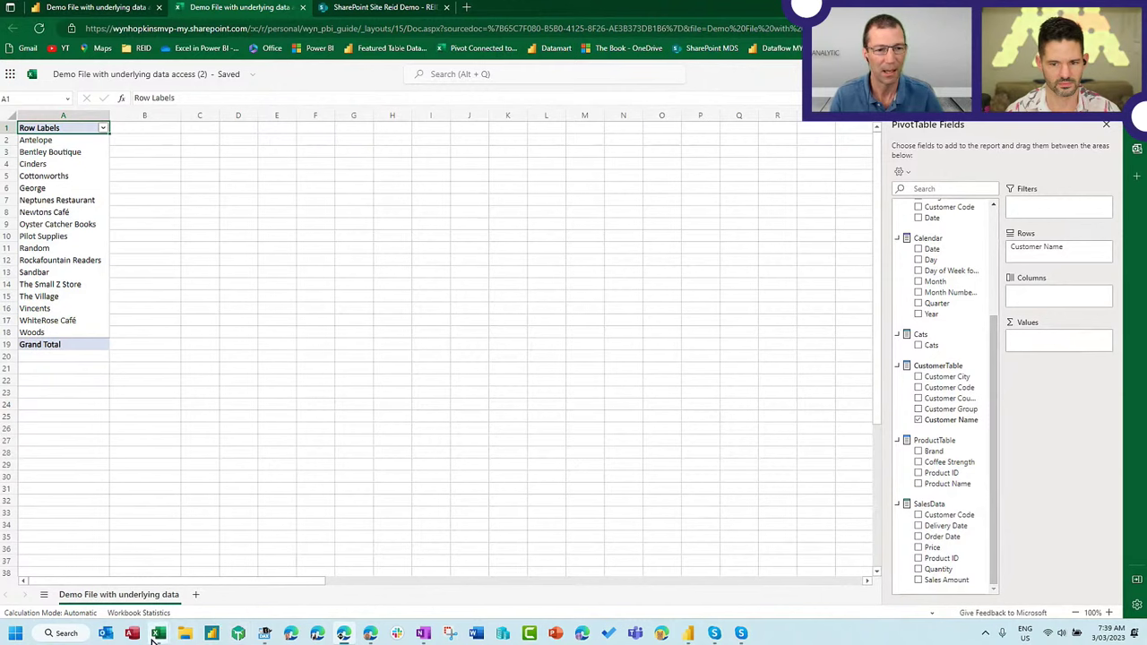
click(415, 502)
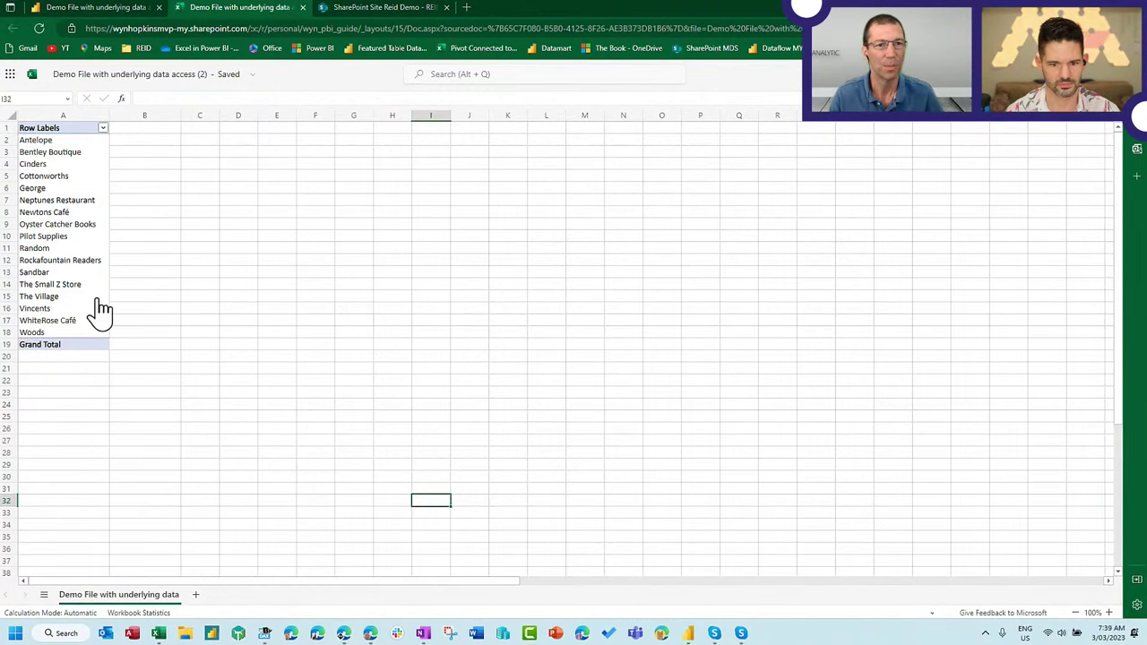
Switch to the Analyze in Excel.xlsx workbook in desktop Excel and filter its dashboard by M-agic Beans, Connoisseur, Centre Across and finally Reboot
key(super+e)
drag(370, 16, 0, 114)
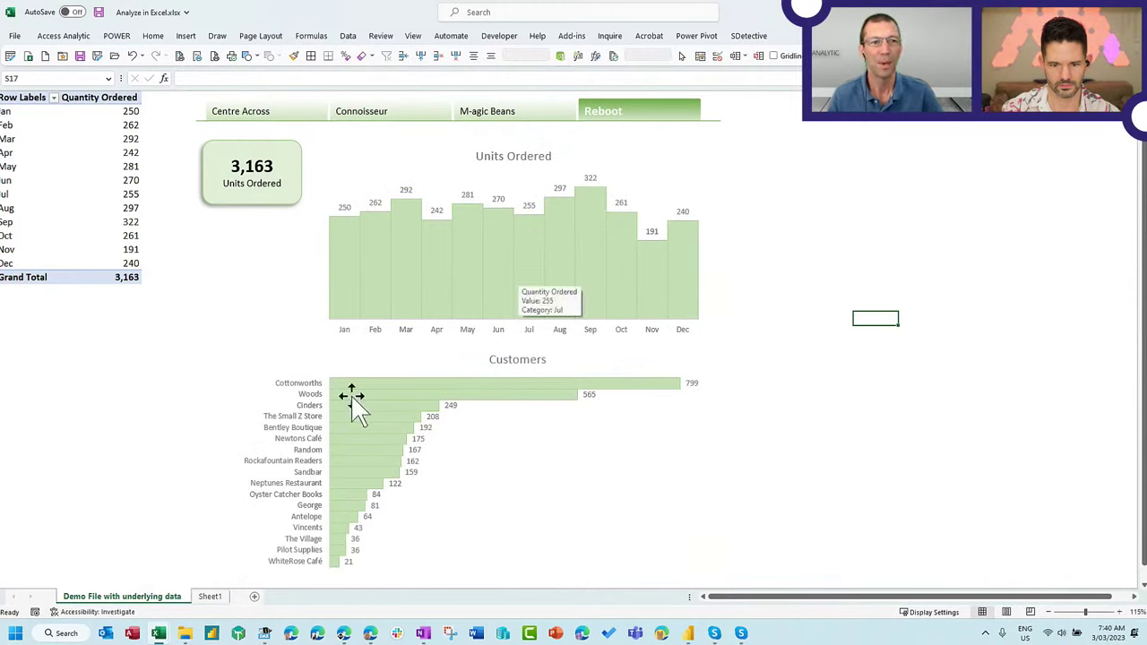
click(512, 113)
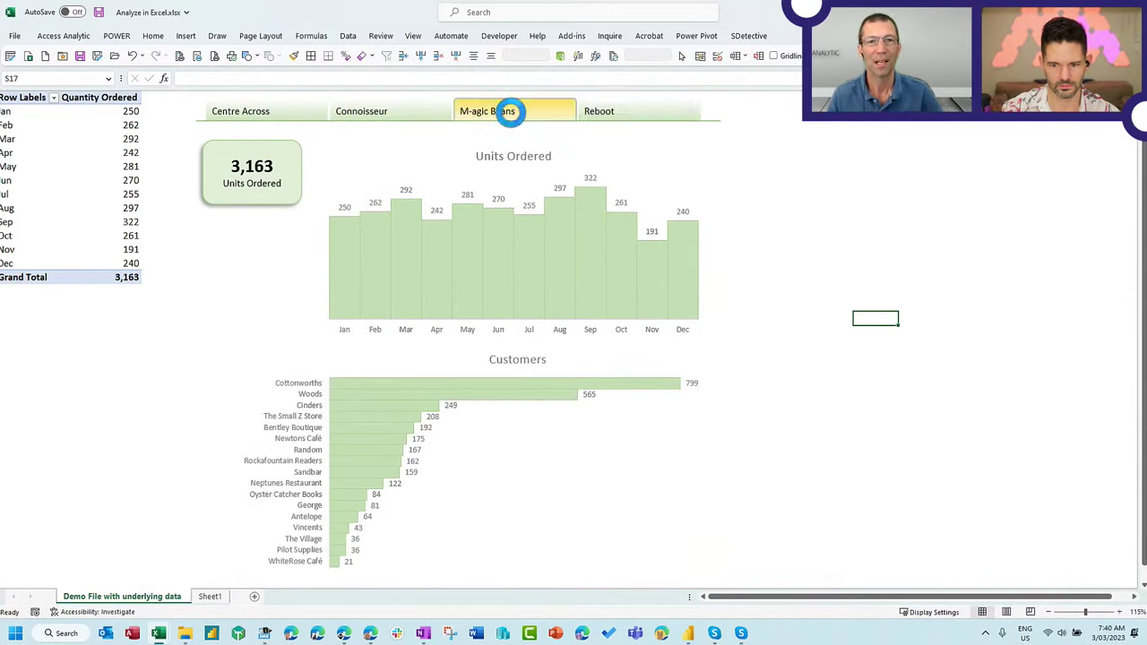
click(380, 109)
click(273, 107)
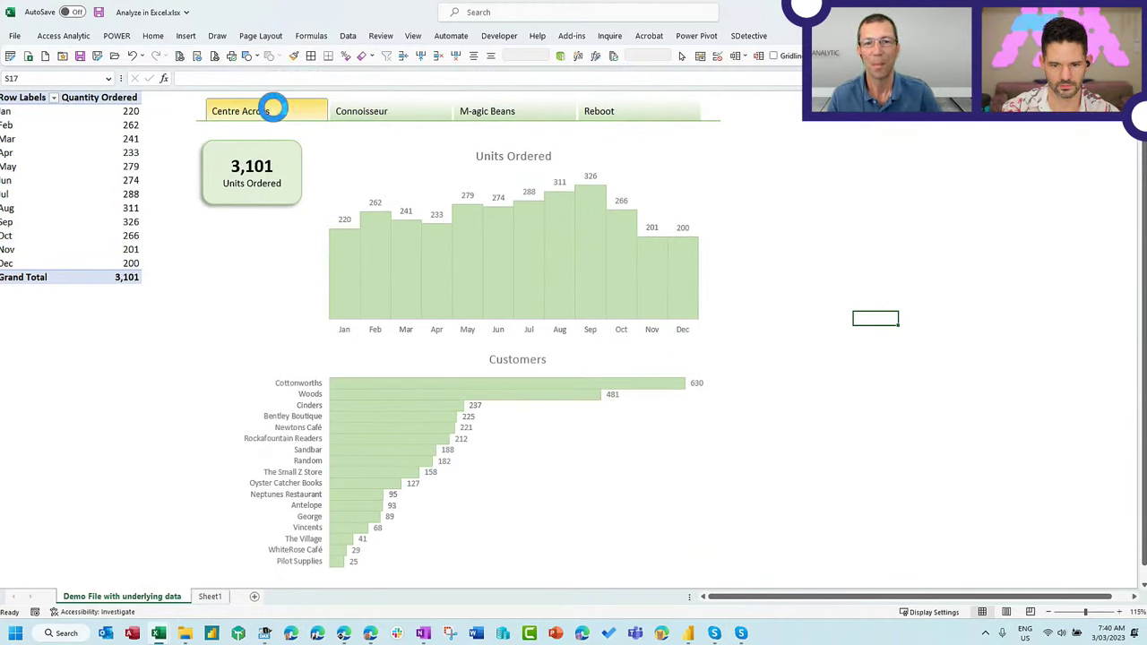
click(613, 115)
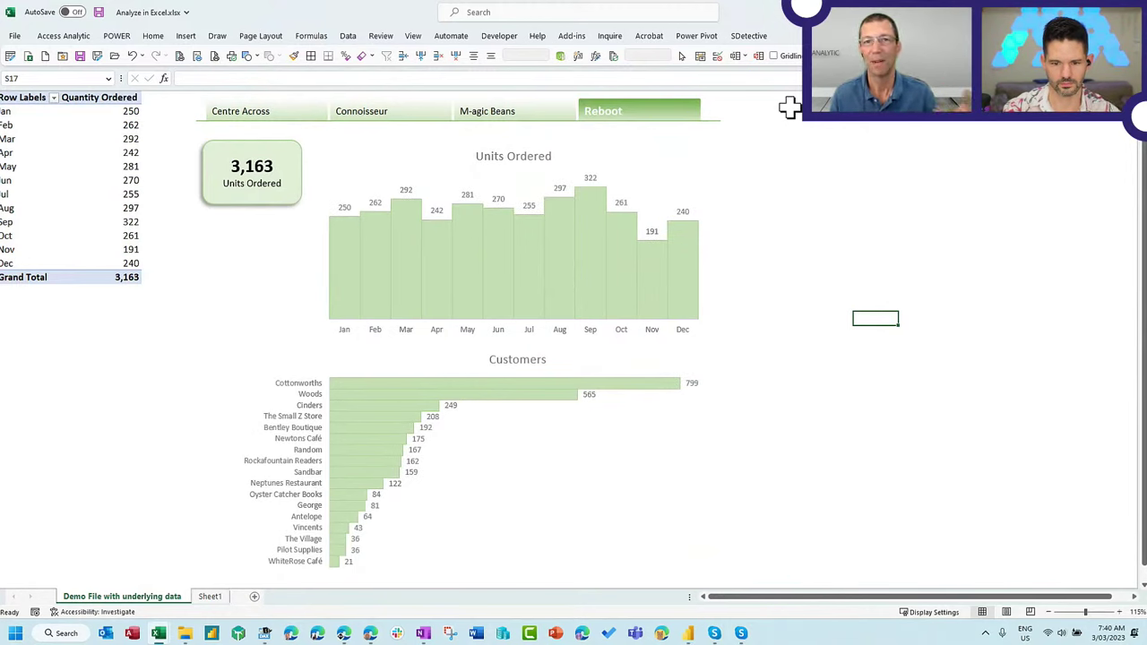
Add a blank worksheet, and review the dashboard sheet and the customer PivotTable with its Clients chart on Sheet1
click(119, 139)
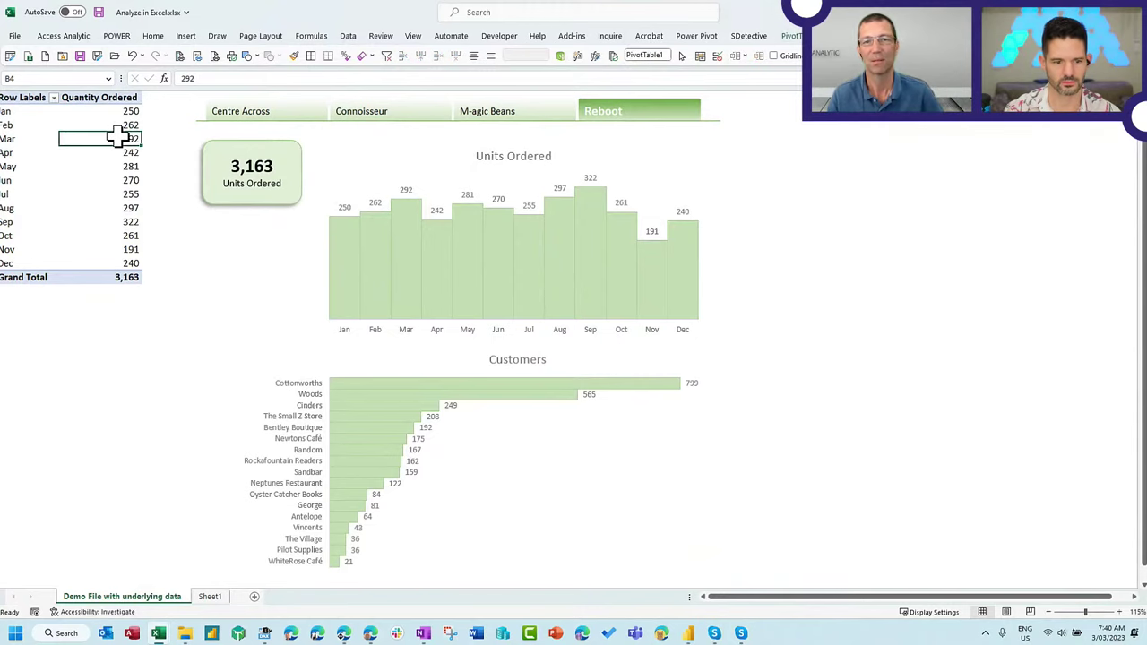
click(255, 597)
click(149, 598)
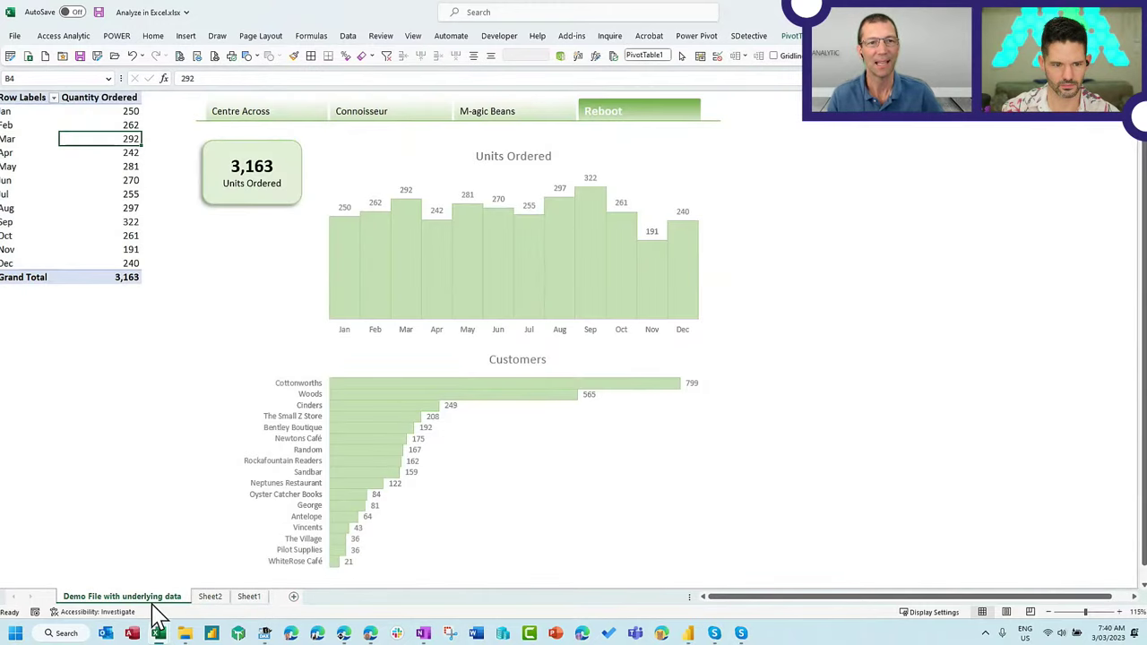
click(252, 604)
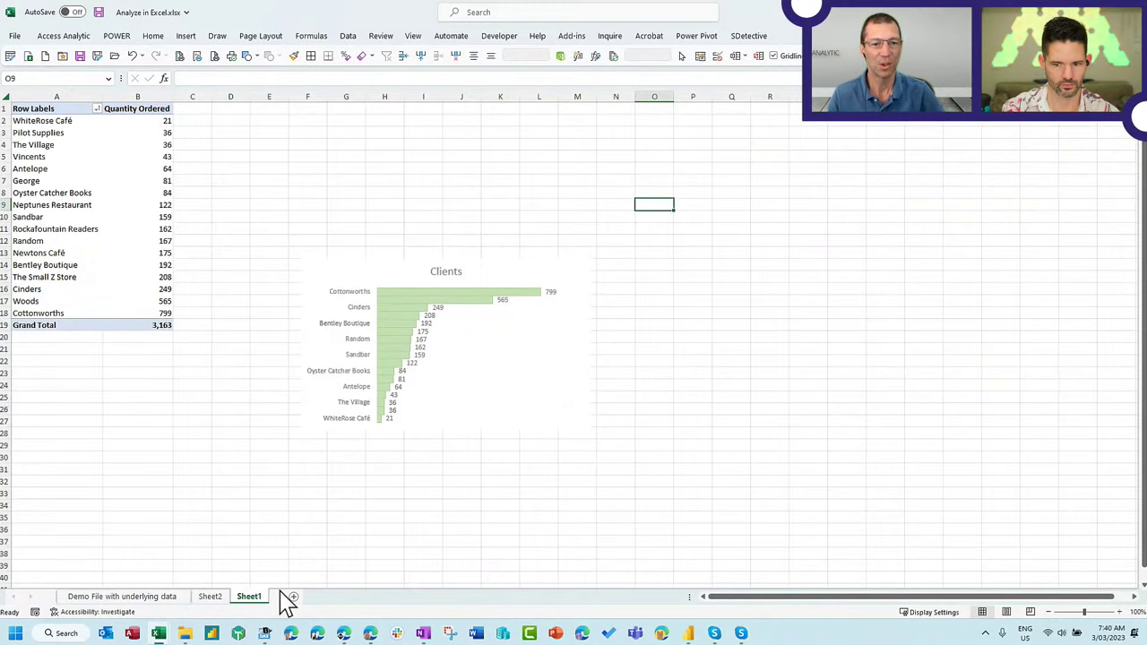
Add another worksheet and insert a PivotTable from Power BI based on the promoted "Some other dataset"
click(293, 597)
click(291, 312)
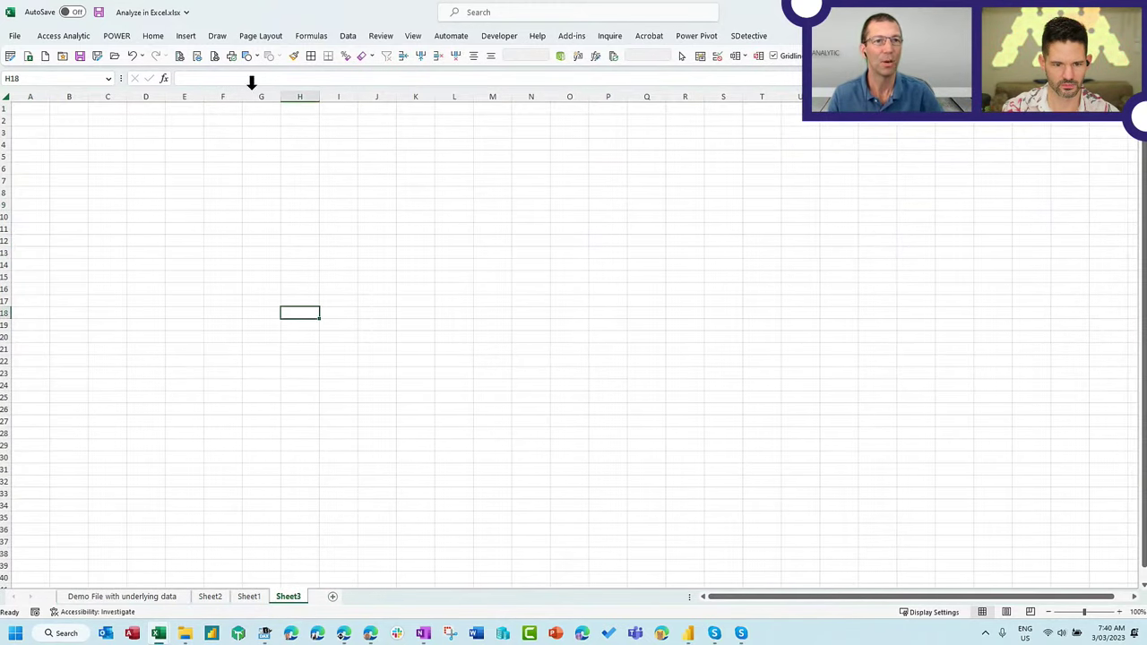
click(194, 35)
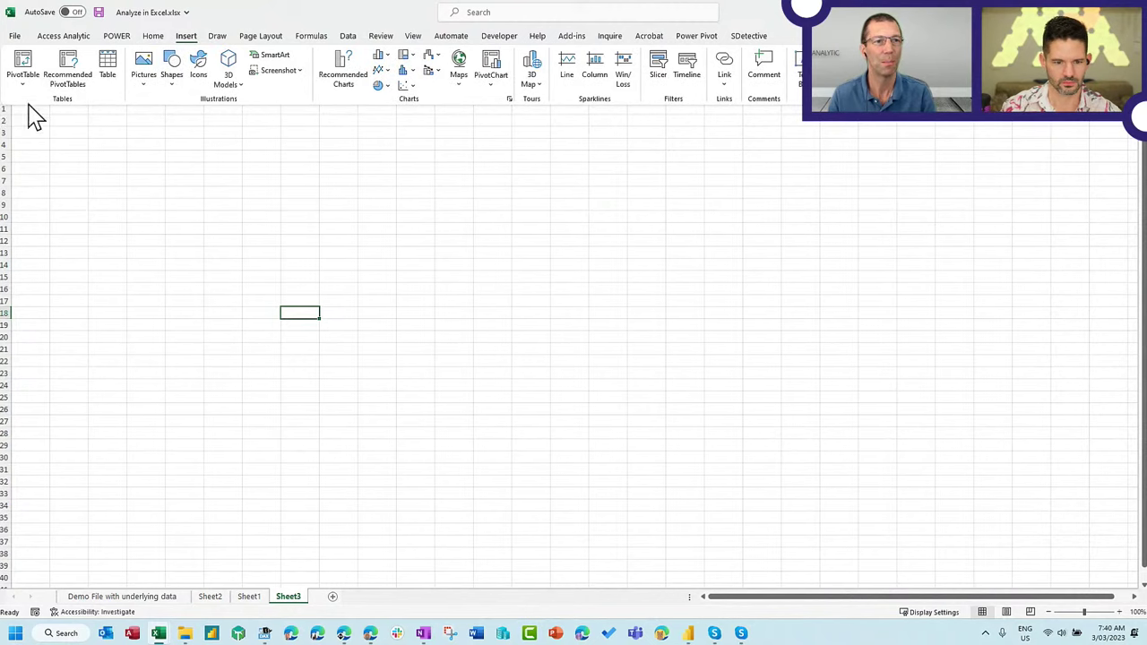
click(23, 77)
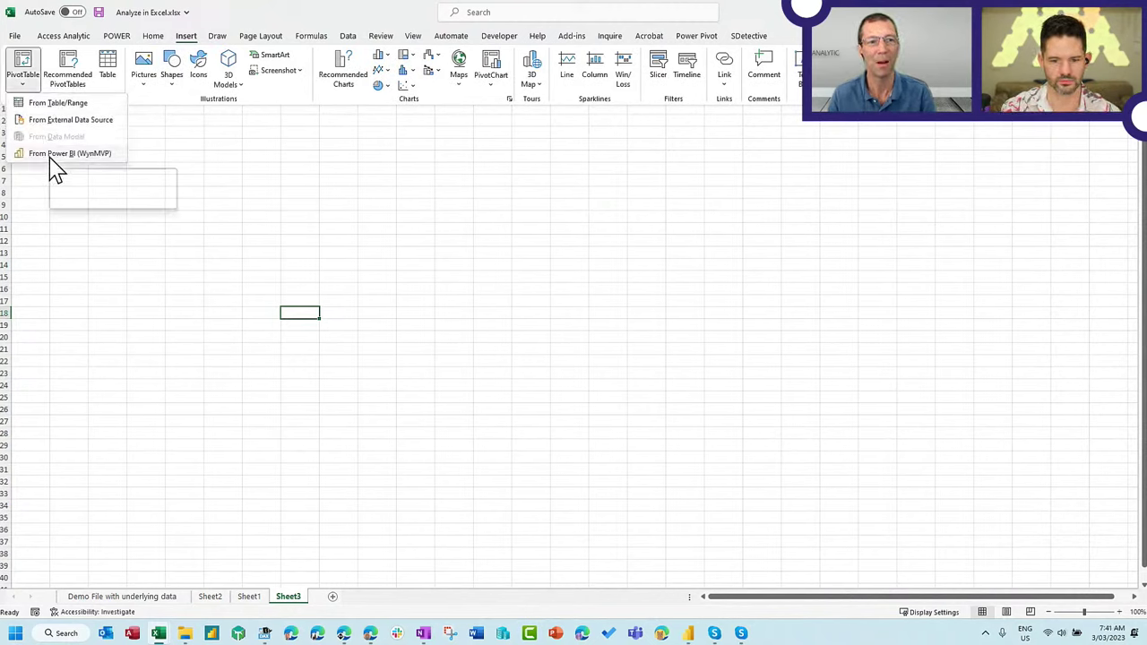
click(54, 155)
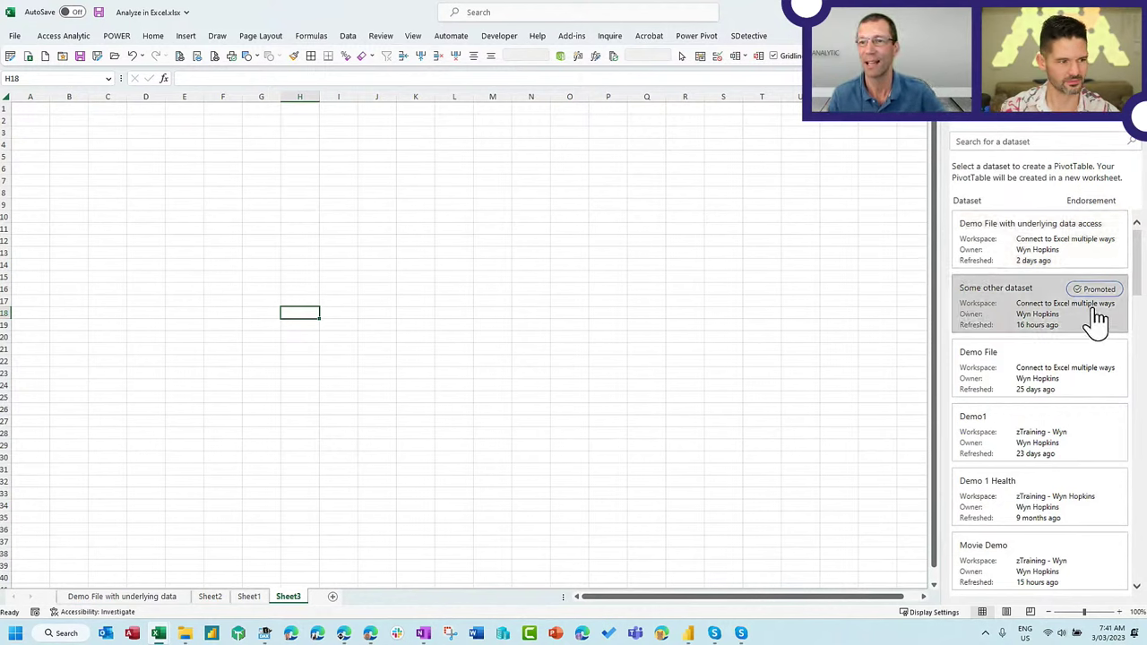
click(1027, 316)
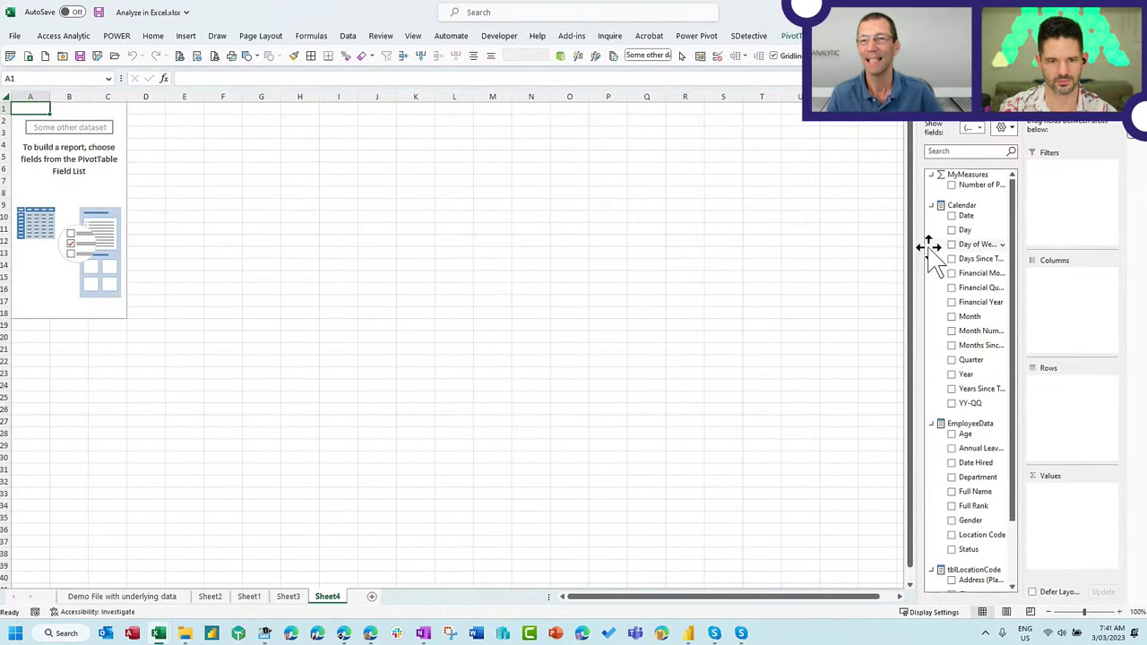
Widen the field list, collapse Calendar, and build the PivotTable with Department as rows and Number of People as values
drag(916, 246, 831, 252)
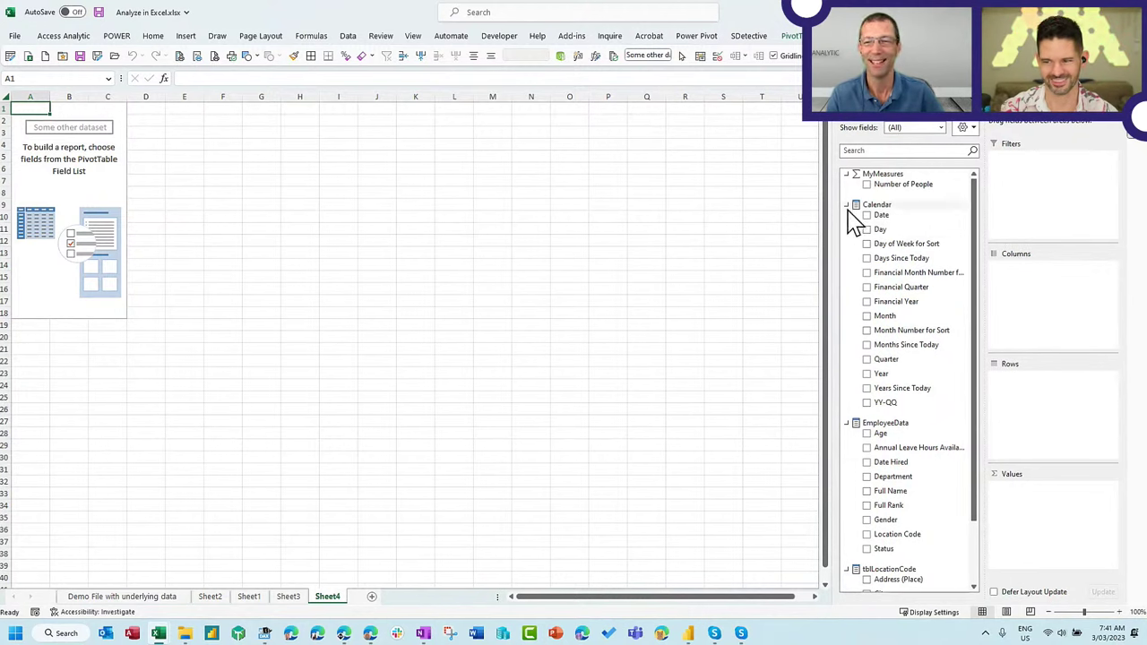
click(846, 205)
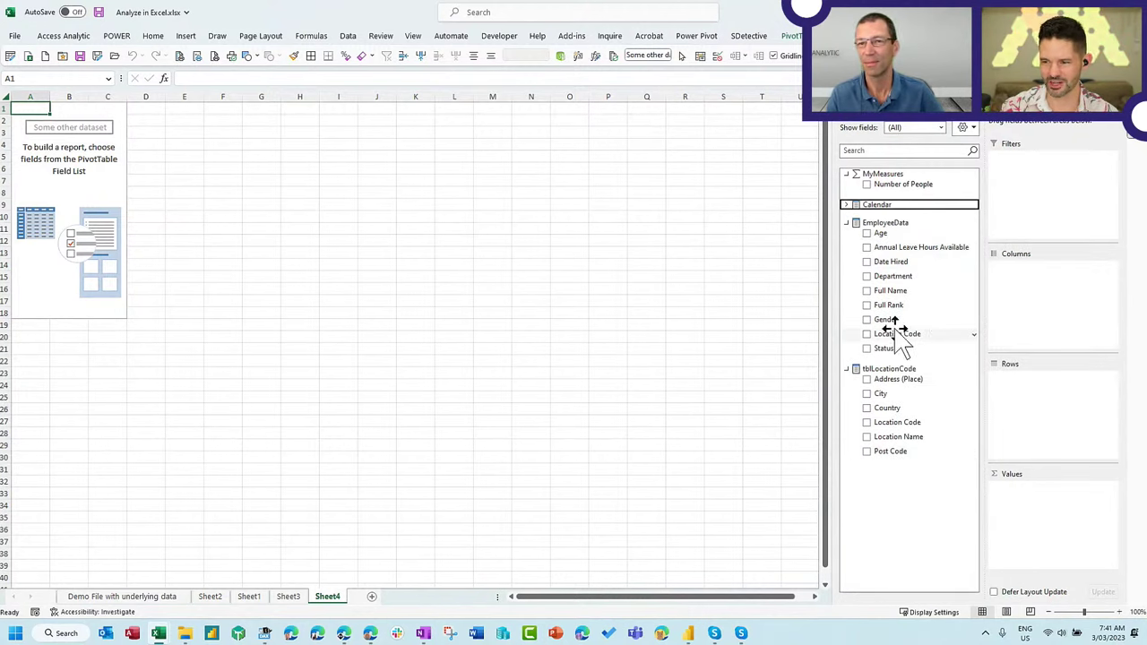
drag(919, 278, 1007, 391)
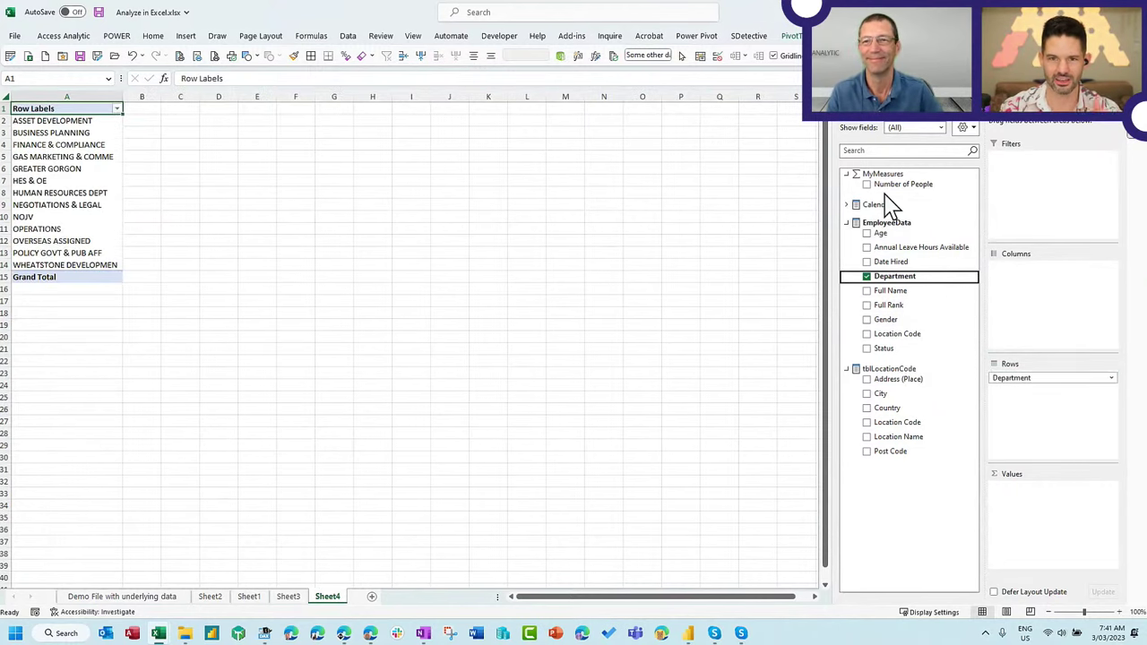
drag(899, 185, 1080, 535)
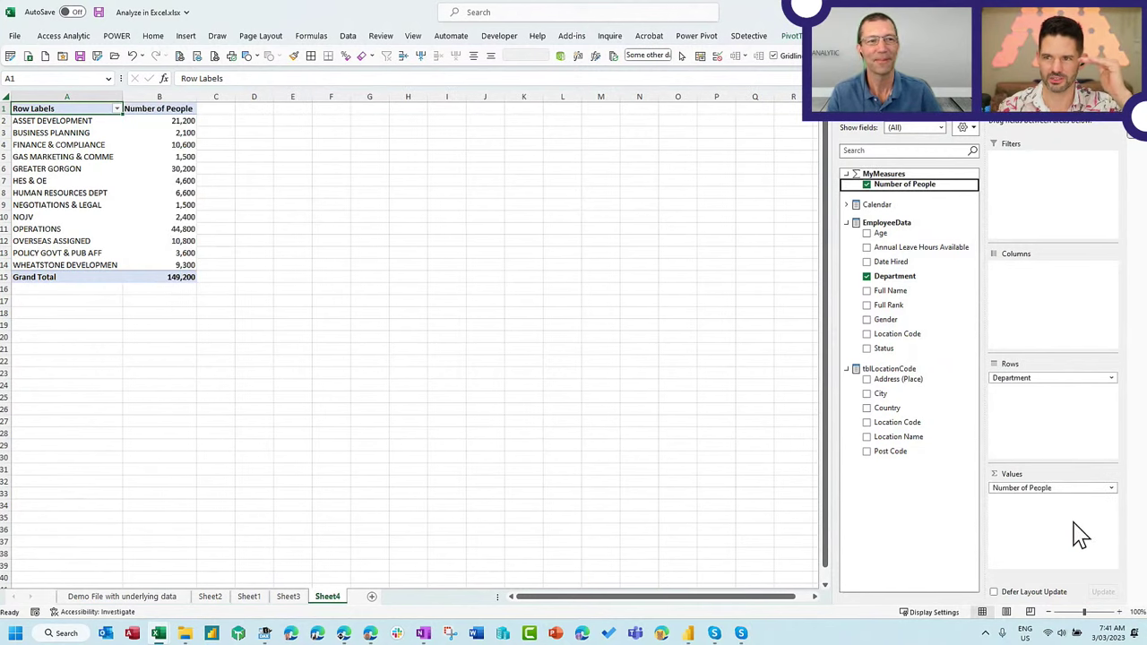
Refresh the Number of People by Department PivotTable twice from its Power BI dataset
right_click(171, 172)
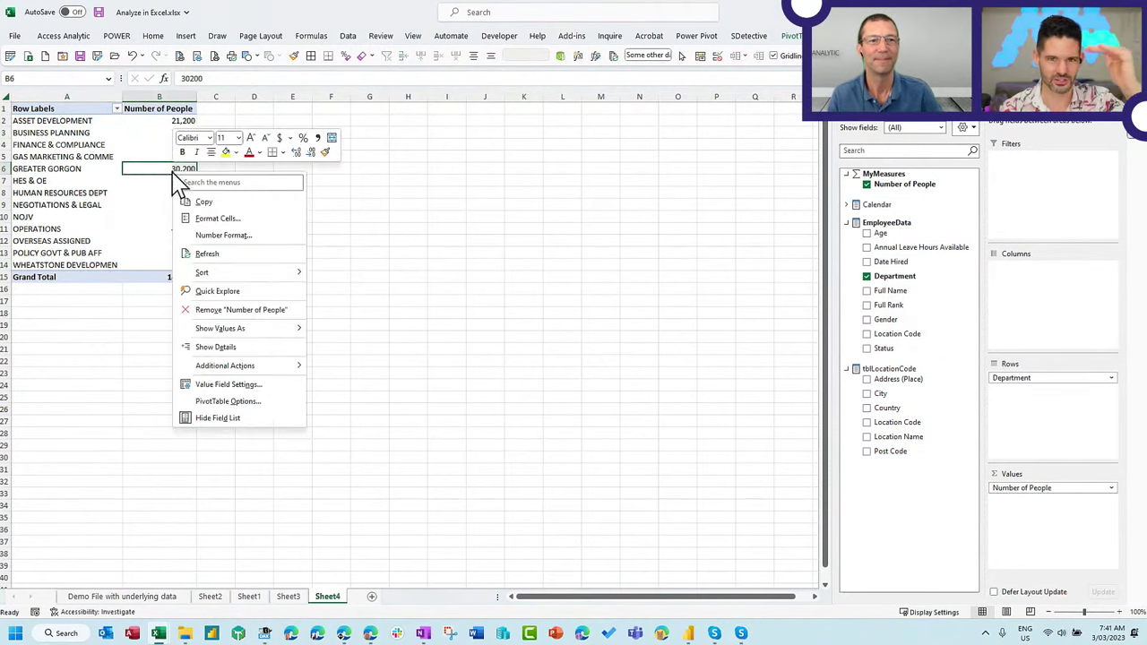
click(221, 254)
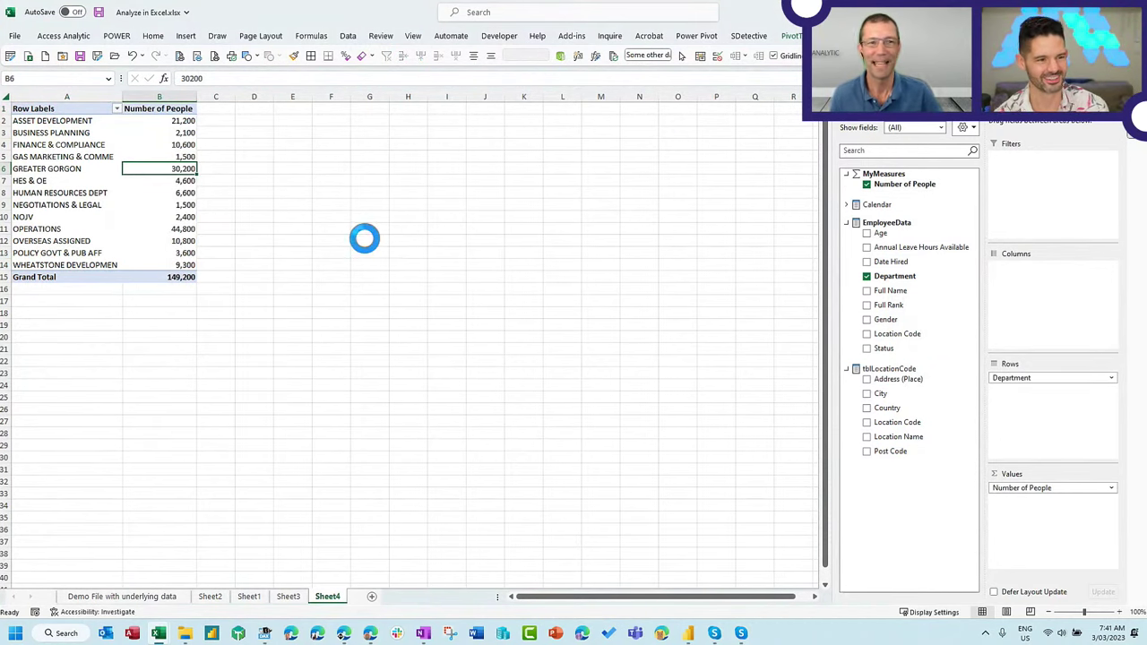
click(407, 313)
right_click(160, 191)
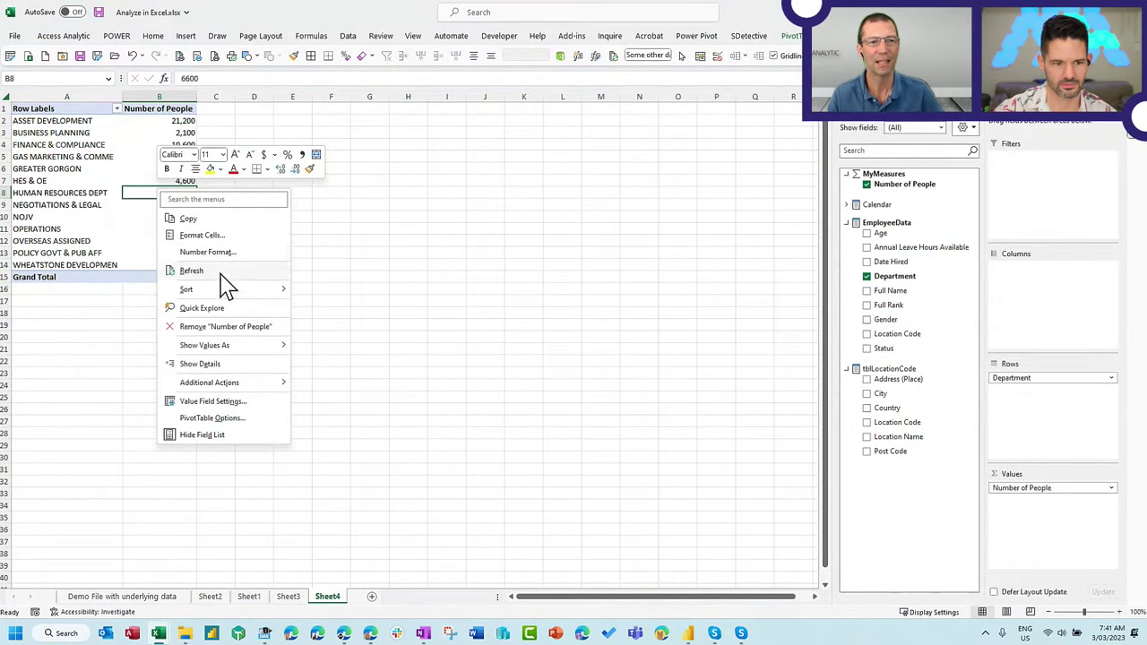
click(219, 271)
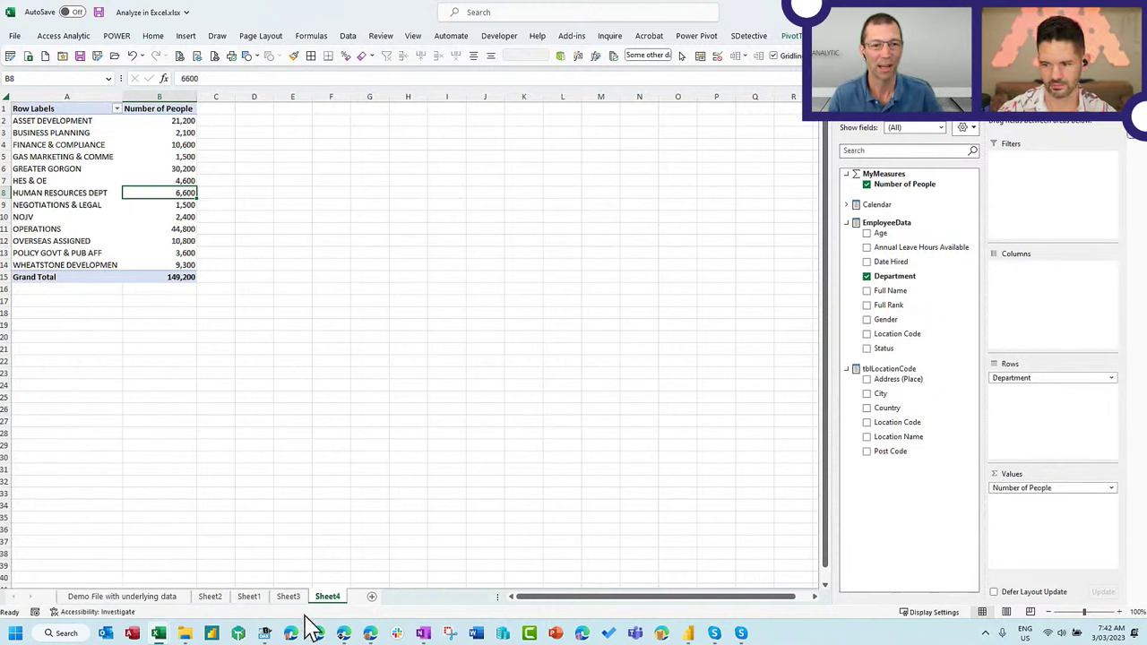
Compare the fields available to the Department PivotTable on Sheet4 with those of the monthly Quantity Ordered PivotTable on the dashboard sheet
click(98, 205)
key(ctrl+space)
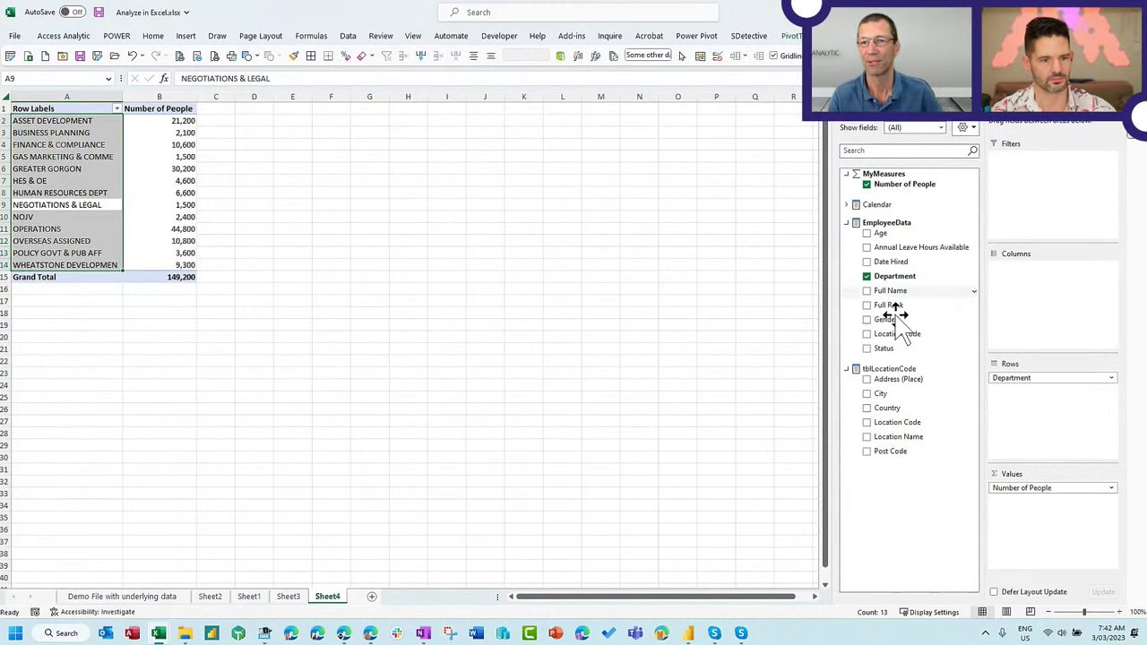
click(119, 598)
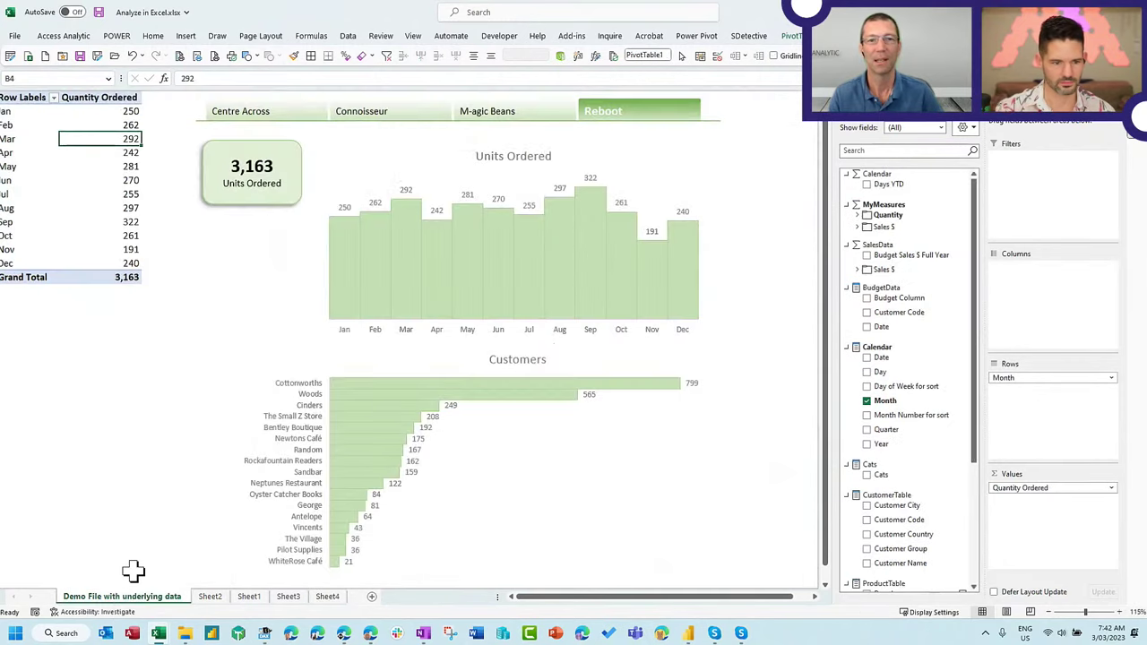
click(86, 180)
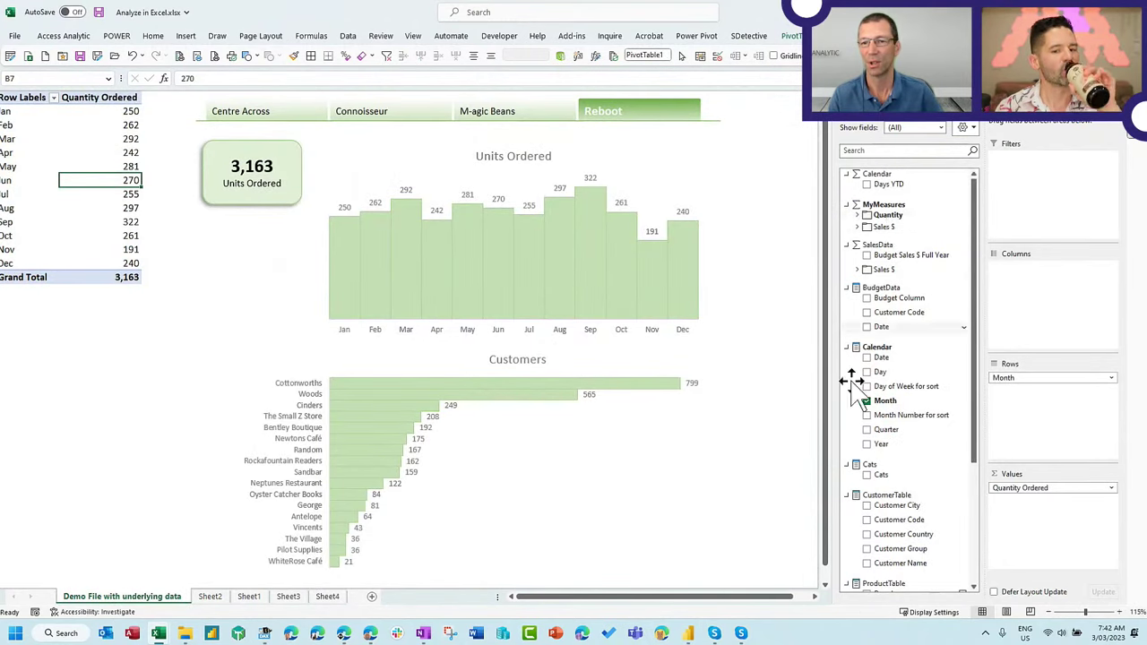
scroll(896, 430, down, 3)
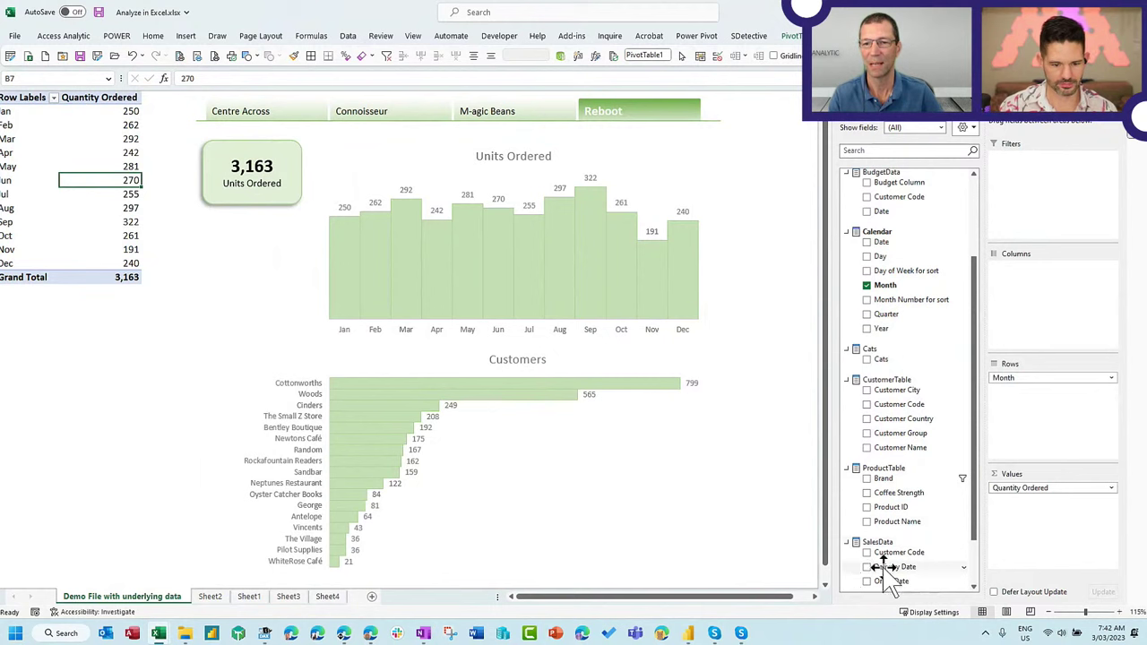
click(327, 598)
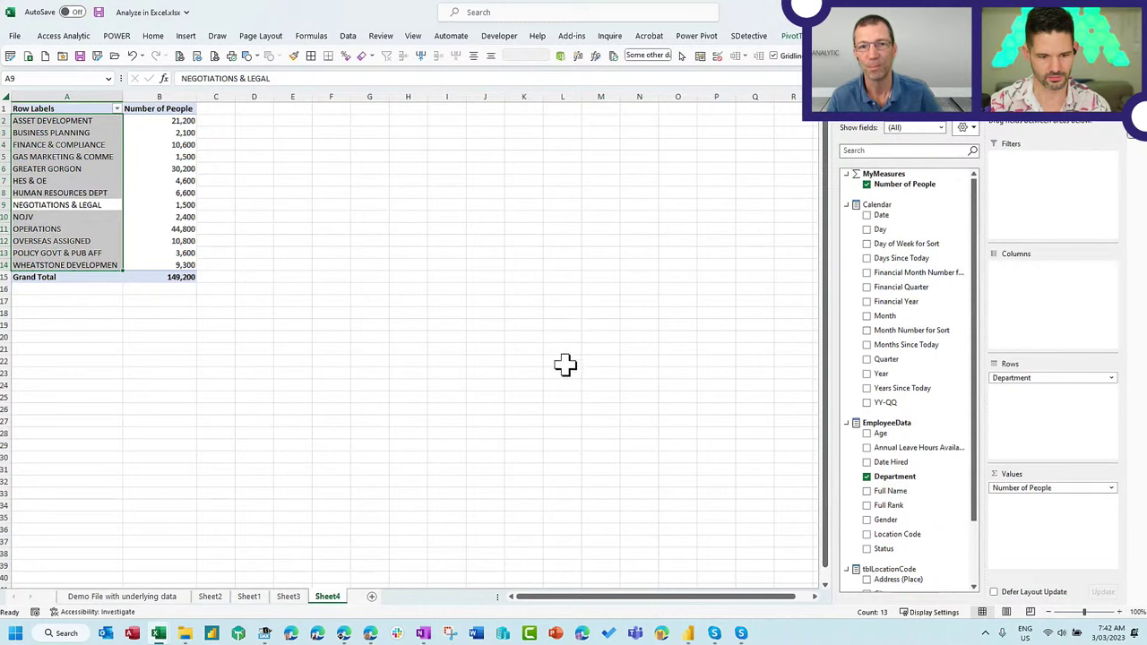
Add a blank worksheet and start a Power Platform data connection to Dataflows
click(372, 597)
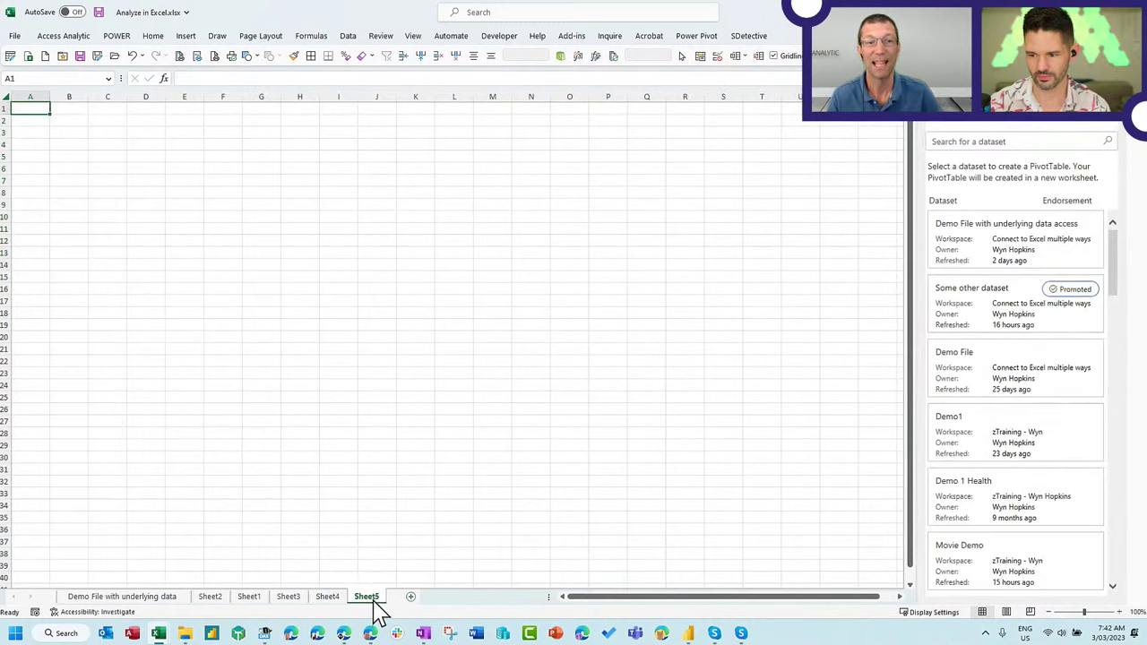
click(294, 204)
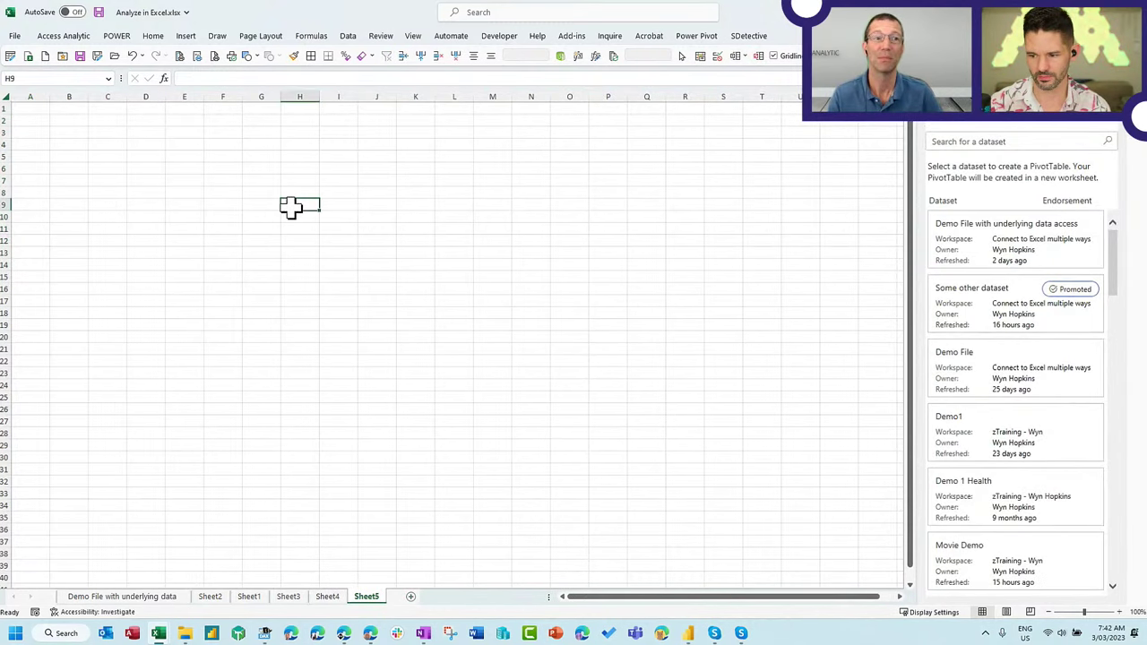
click(354, 37)
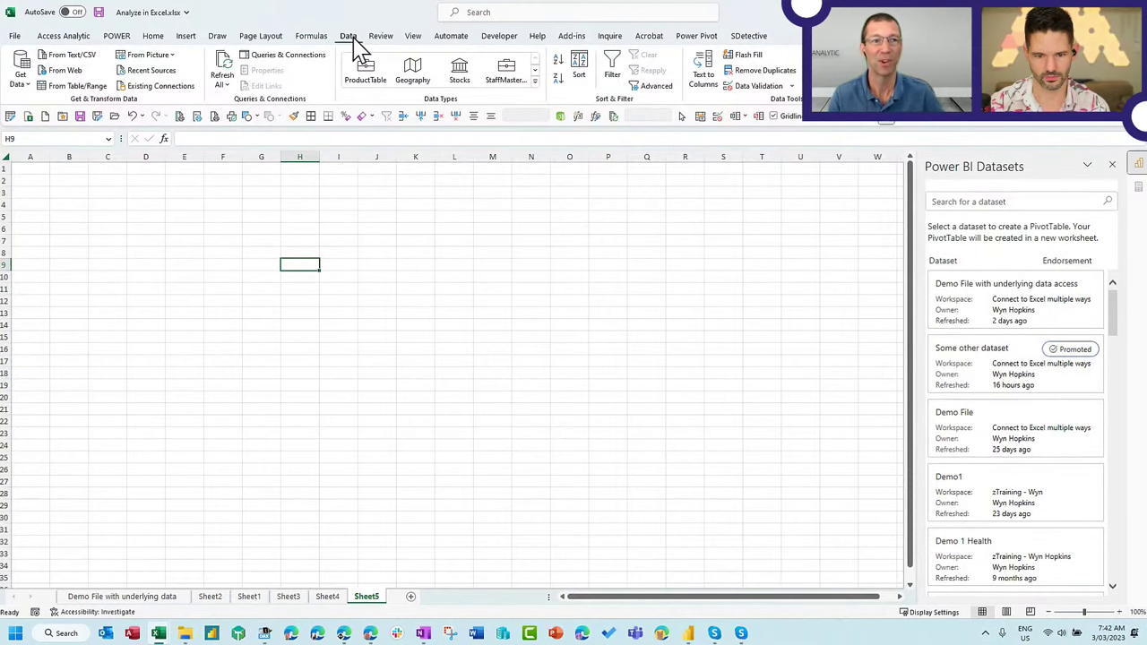
click(19, 85)
mouse_move(124, 197)
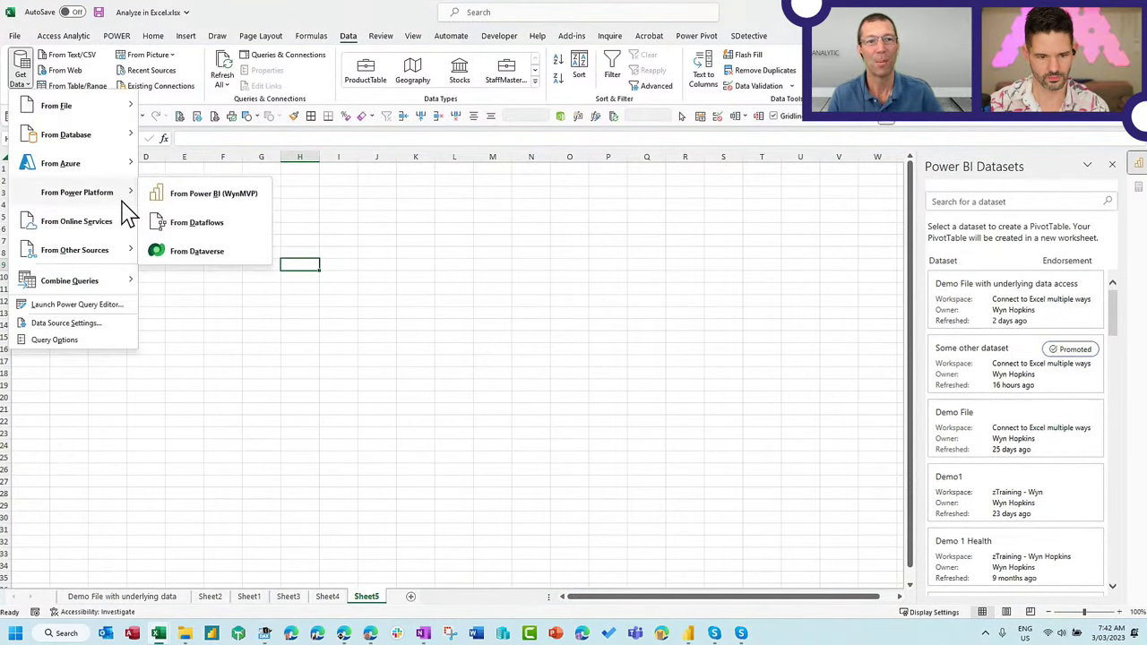
click(201, 226)
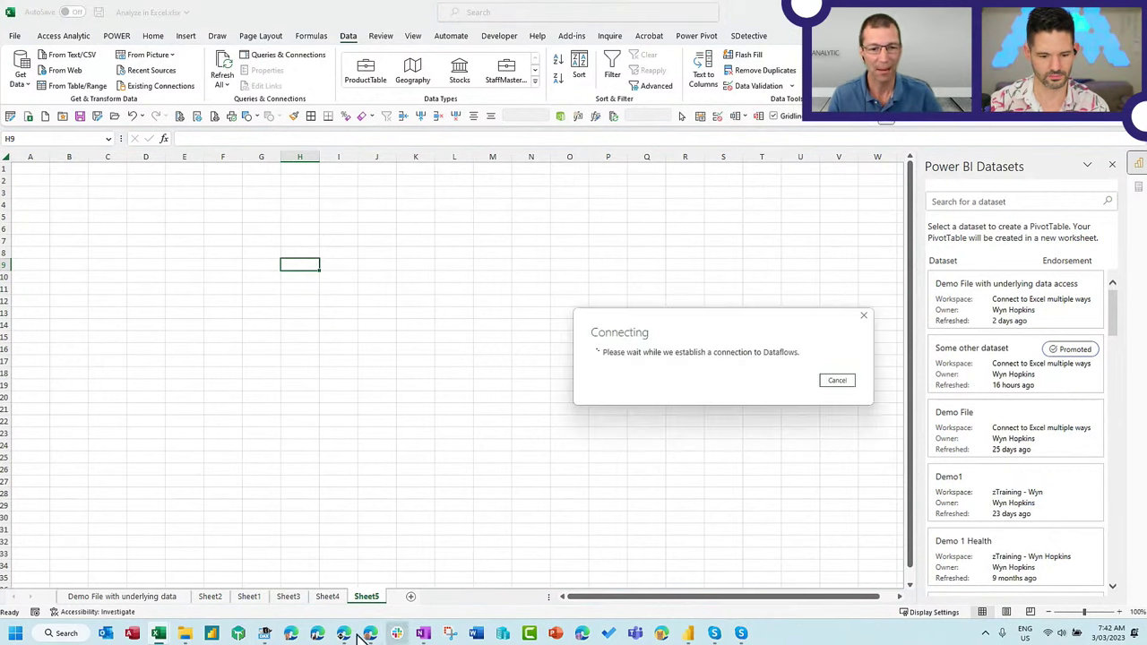
Switch to Power BI in the browser, view the contents of the "Connect to Excel multiple ways" workspace, and return to Excel
mouse_move(346, 636)
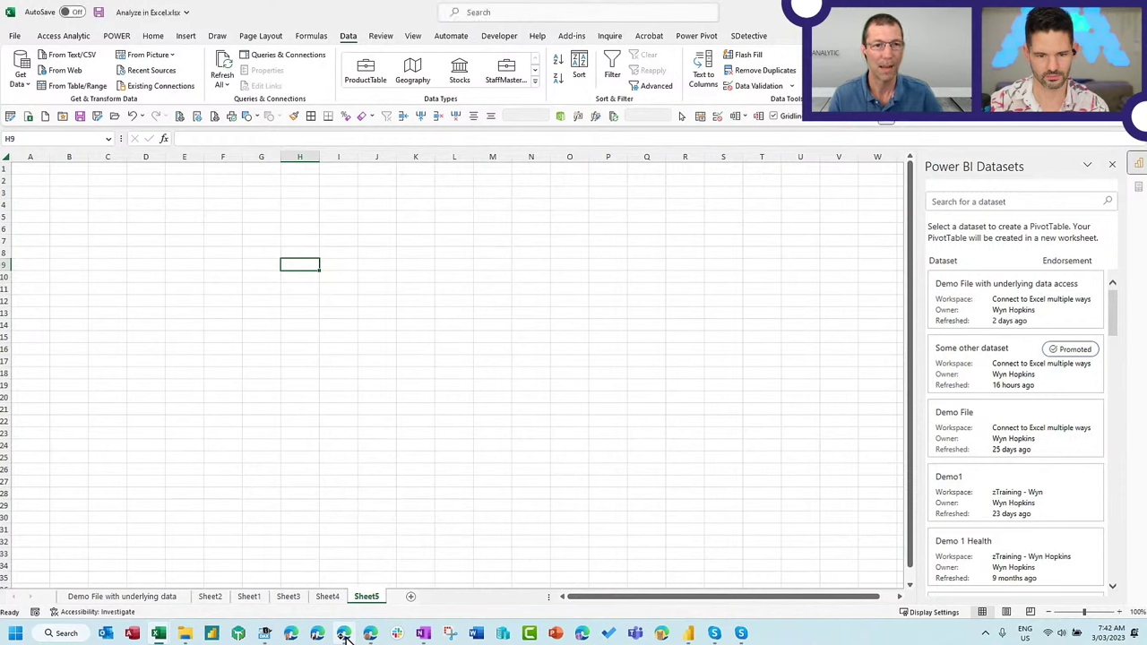
click(345, 634)
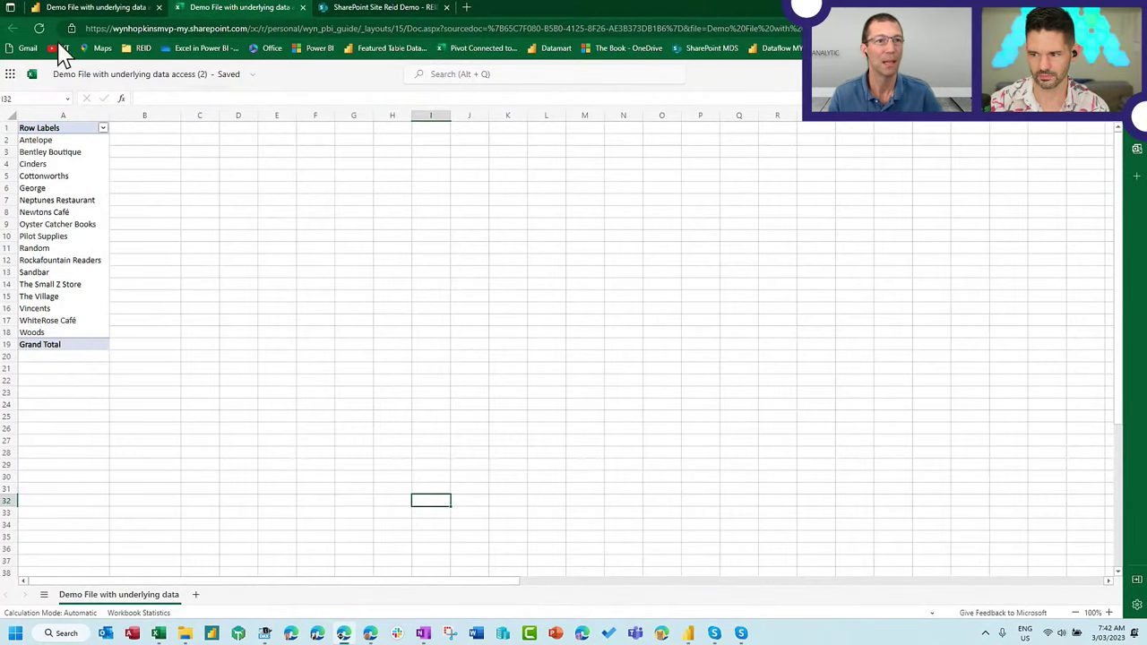
click(134, 11)
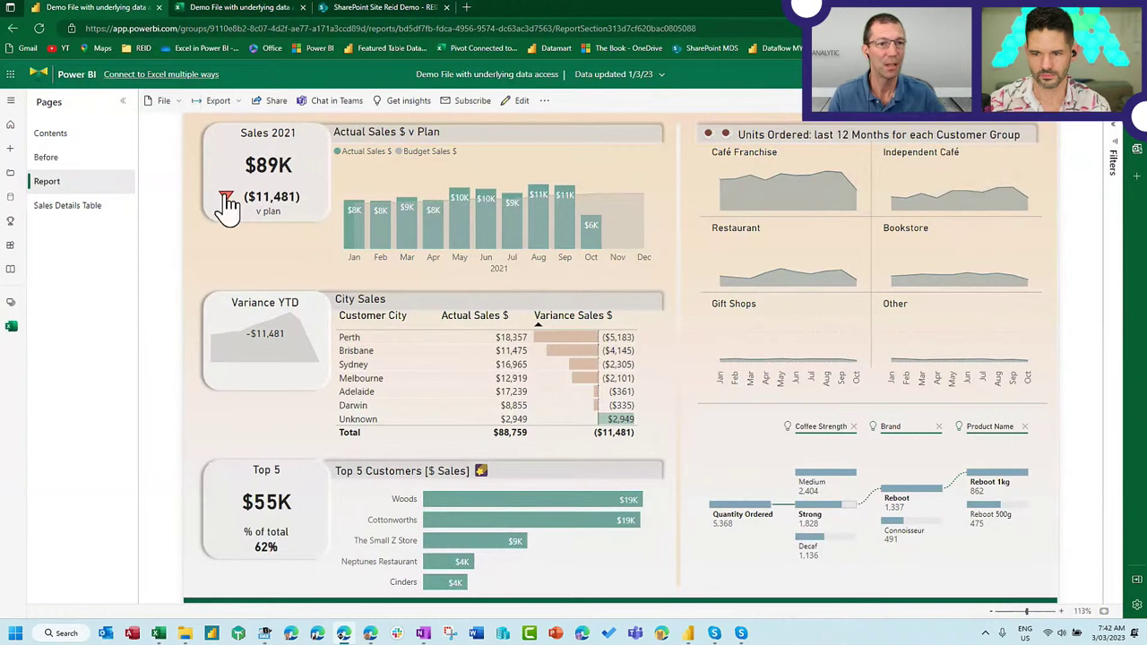
click(184, 75)
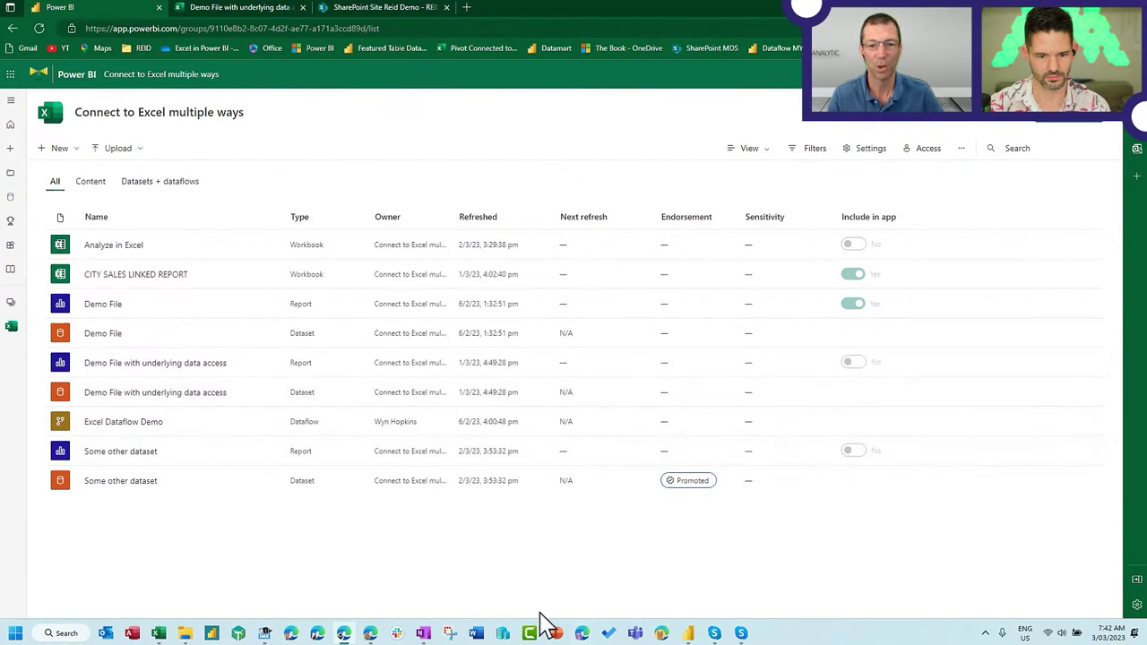
key(alt+Tab)
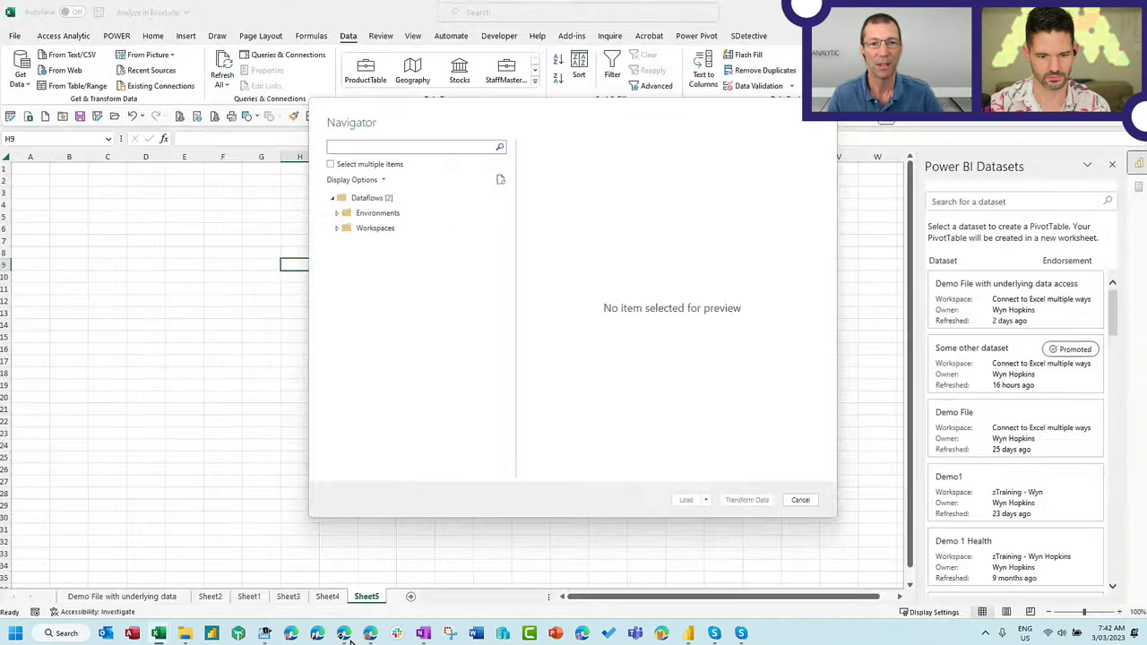
Select CustomerTable and ProductTable from Excel Dataflow Demo in the "Connect to Excel multiple ways" workspace and open both in Power Query for transformation
click(338, 232)
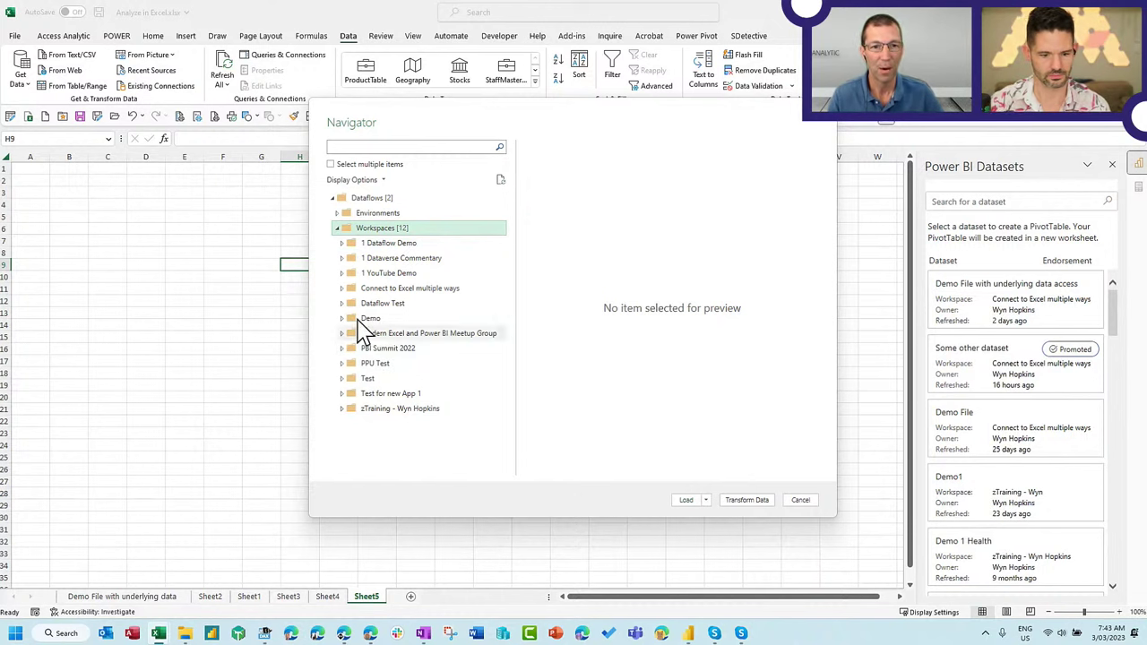
click(344, 290)
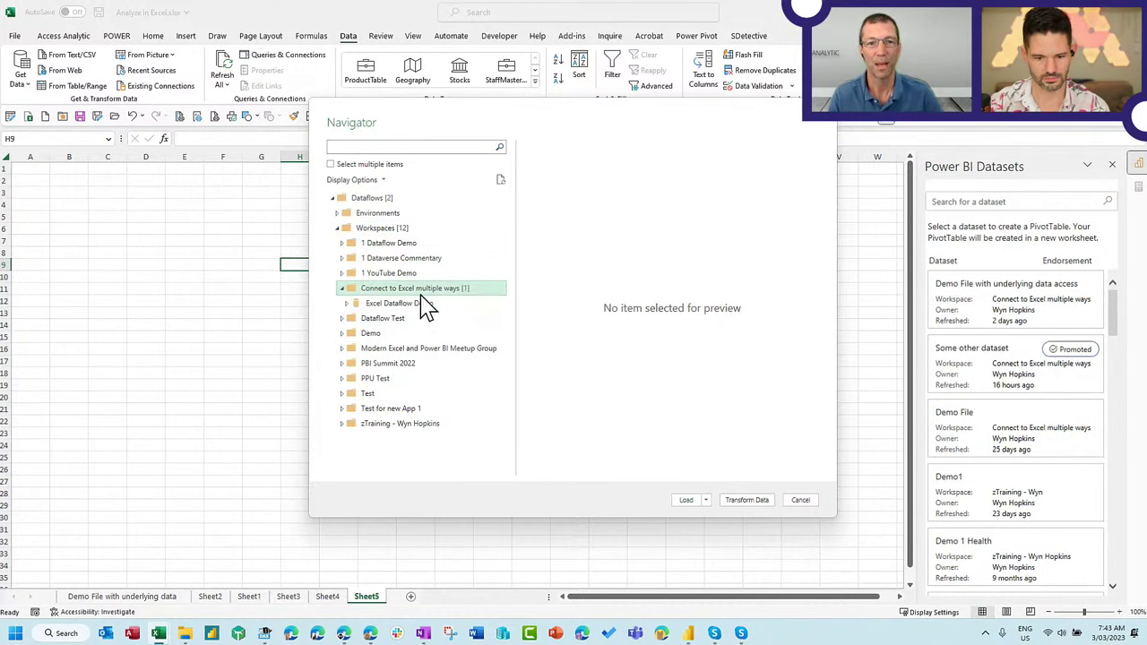
click(403, 305)
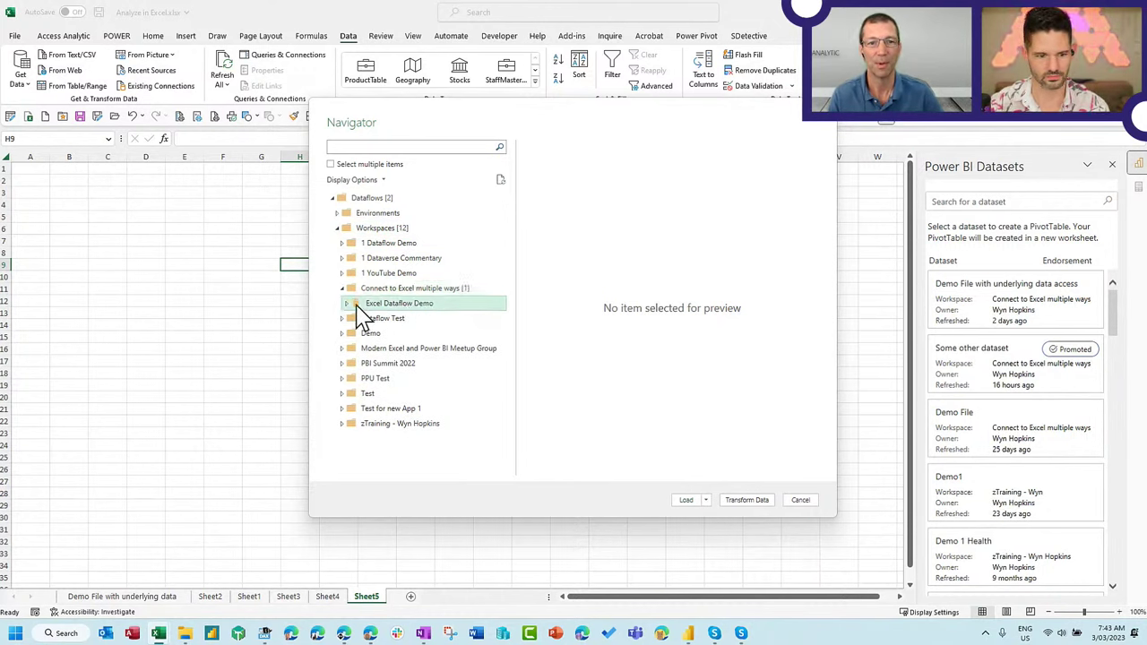
click(348, 304)
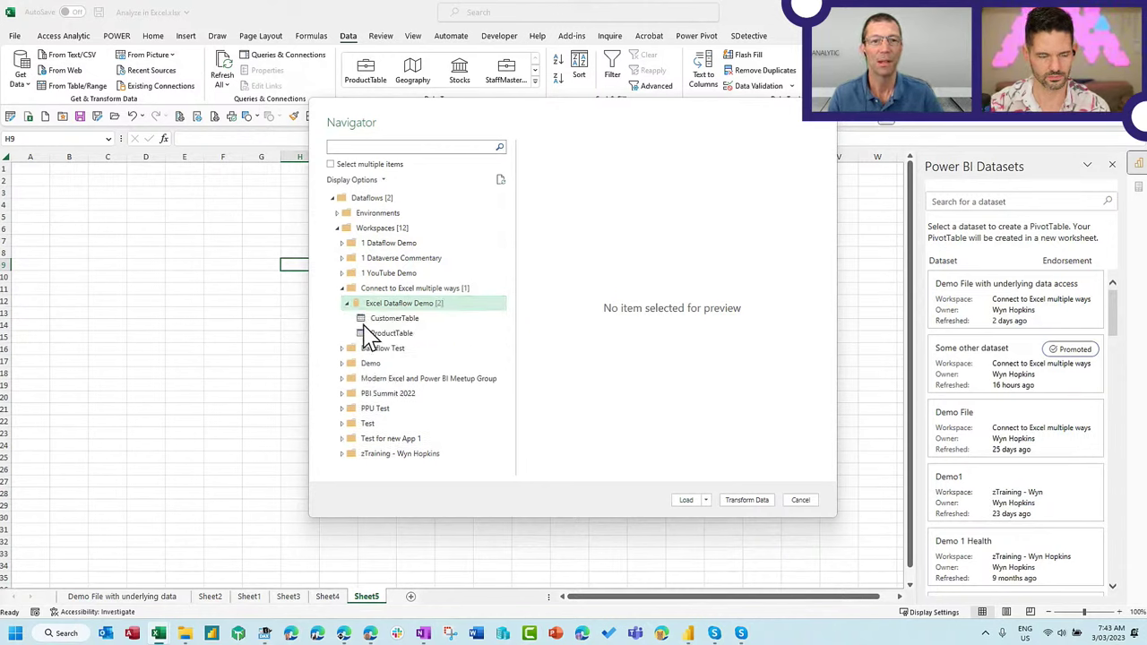
click(360, 320)
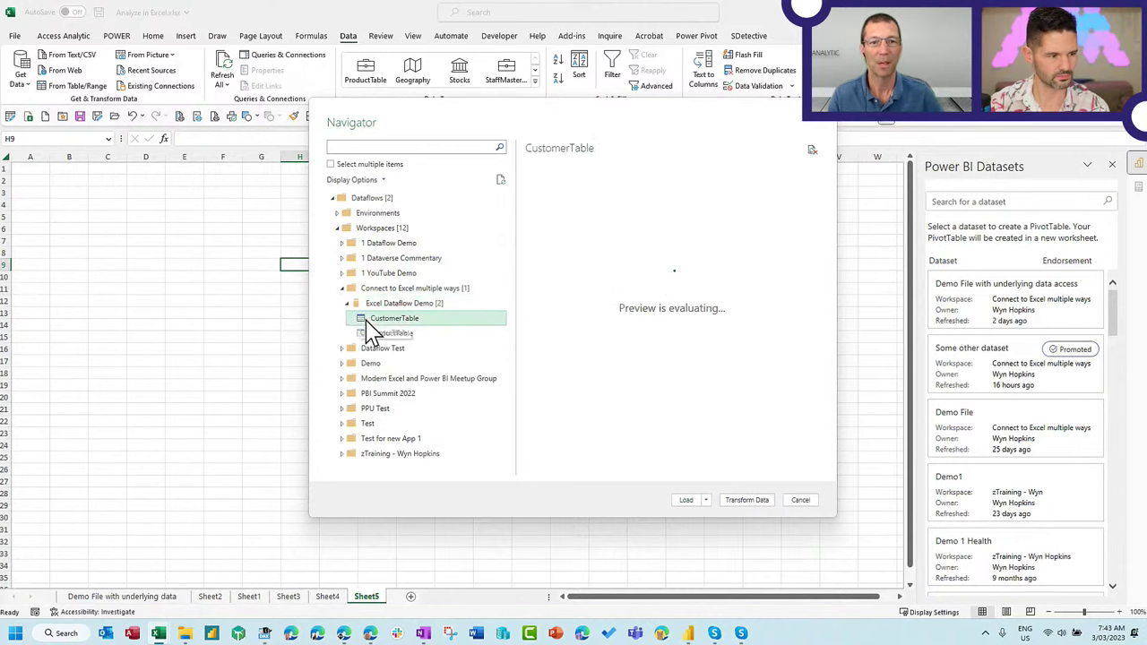
click(331, 165)
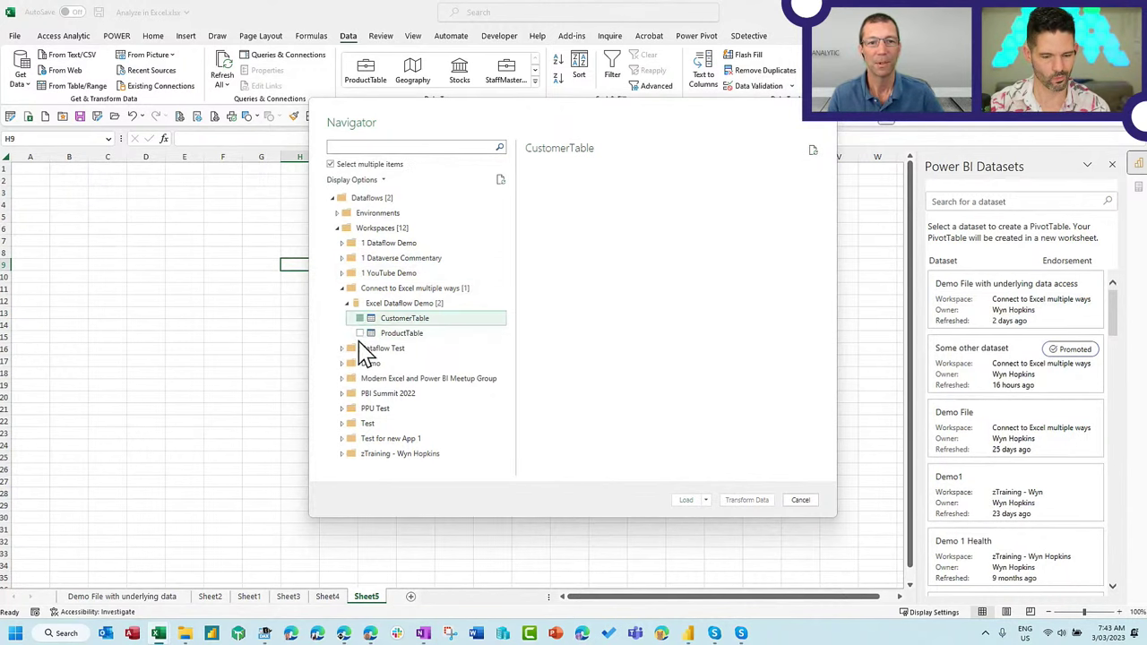
click(360, 334)
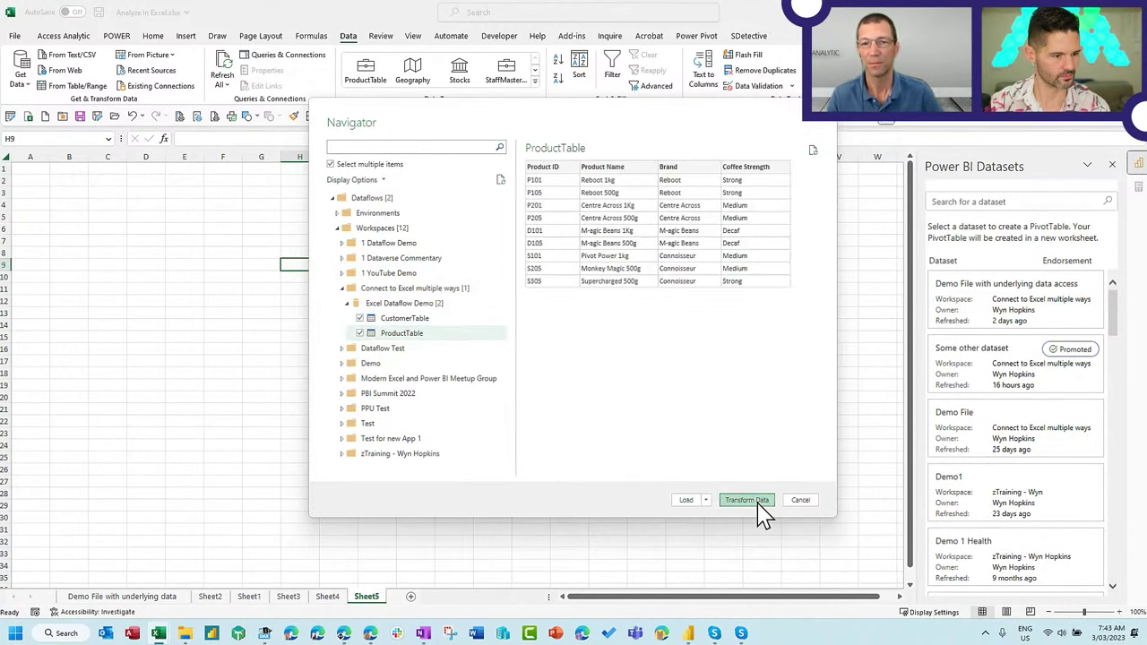
click(759, 511)
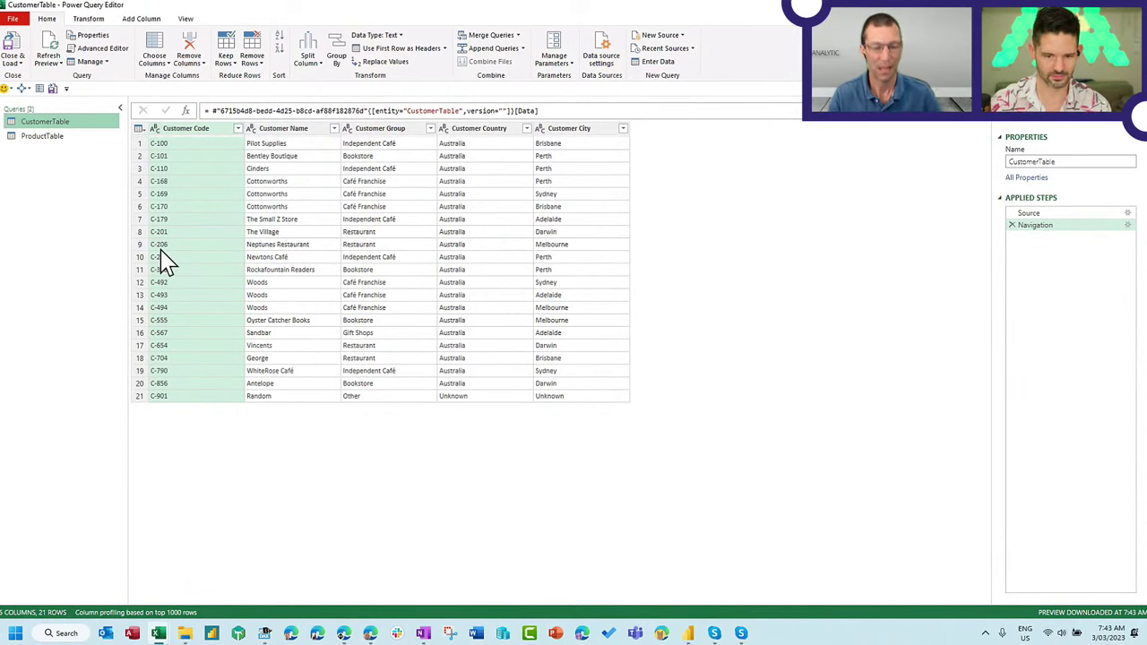
Inspect the Source and Navigation applied steps of the CustomerTable query
key(ctrl+plus)
key(ctrl+plus)
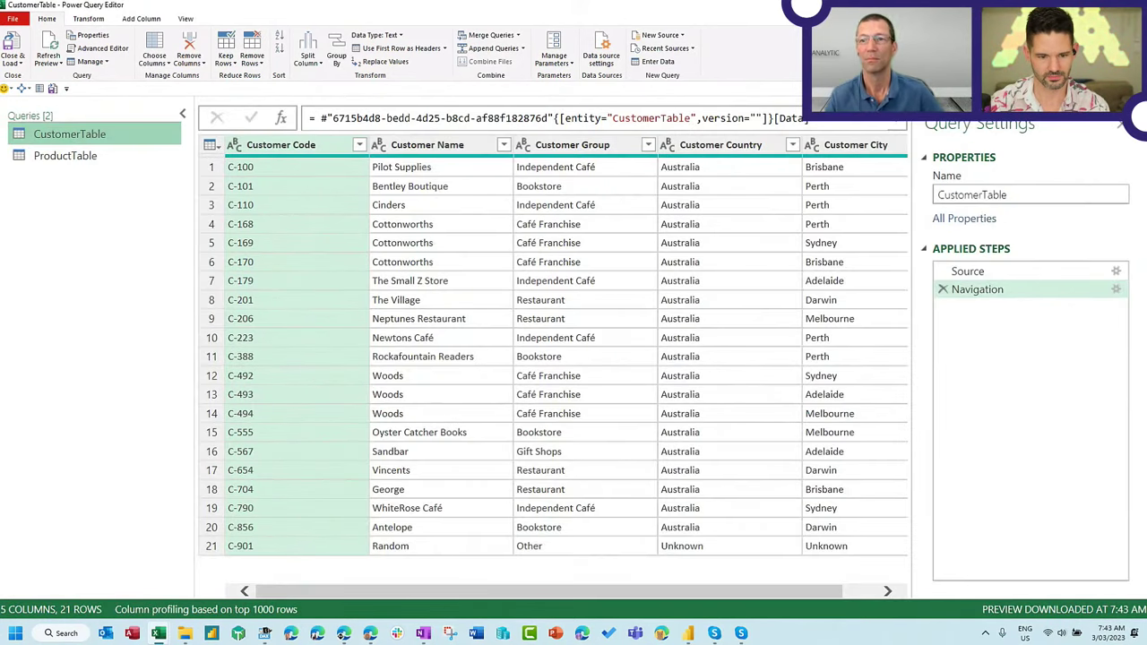
click(999, 272)
click(1028, 300)
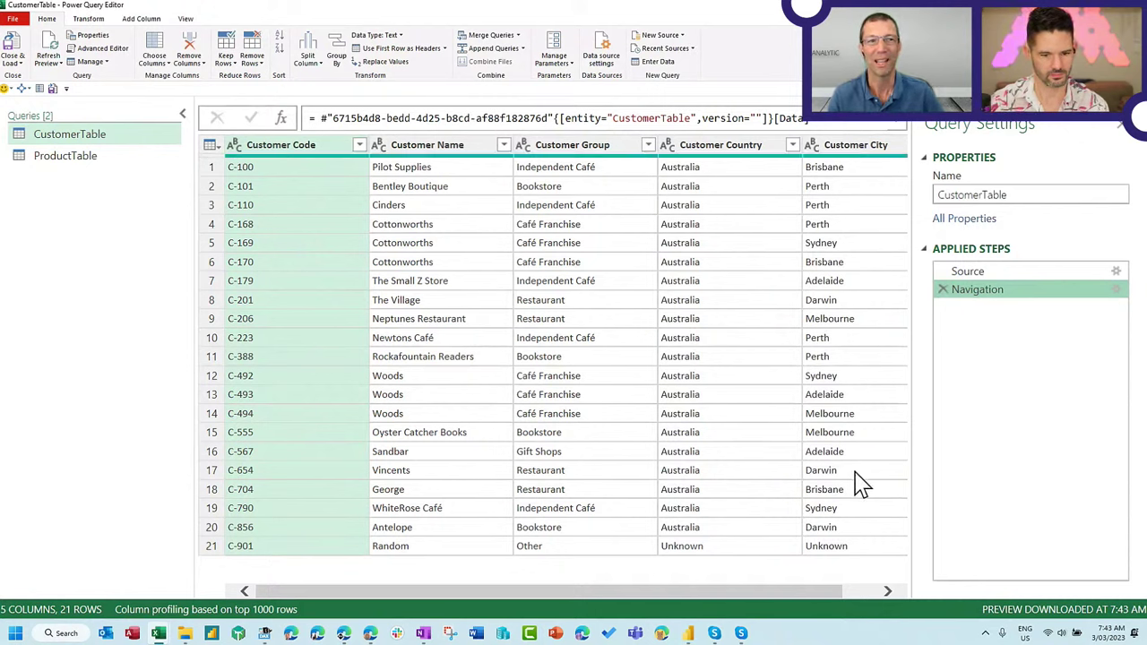
Open the CustomerTable query's full M code and insert the line "Split = Source," directly below the Source line
click(103, 49)
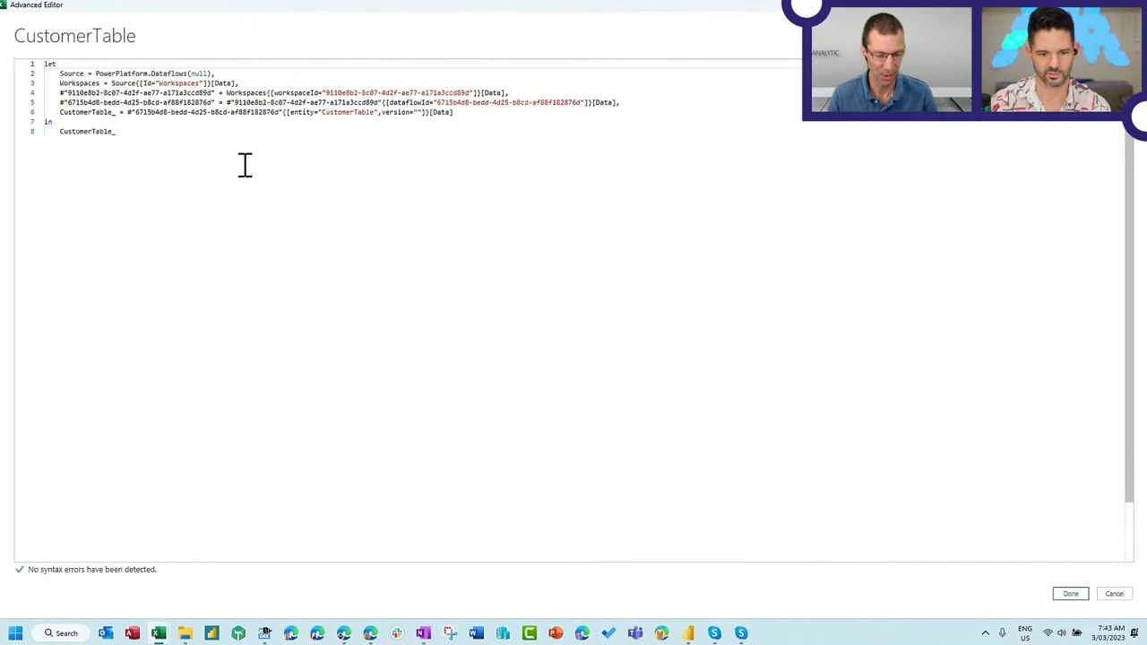
click(240, 82)
click(242, 74)
click(311, 218)
key(ctrl+plus)
key(ctrl+plus)
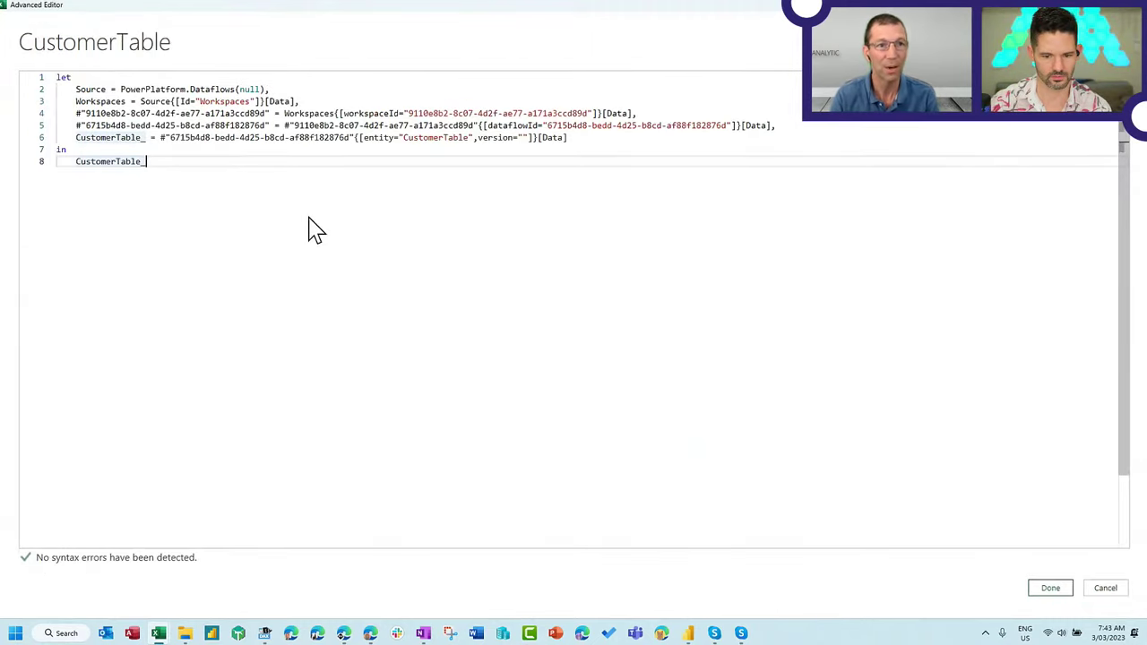
click(372, 107)
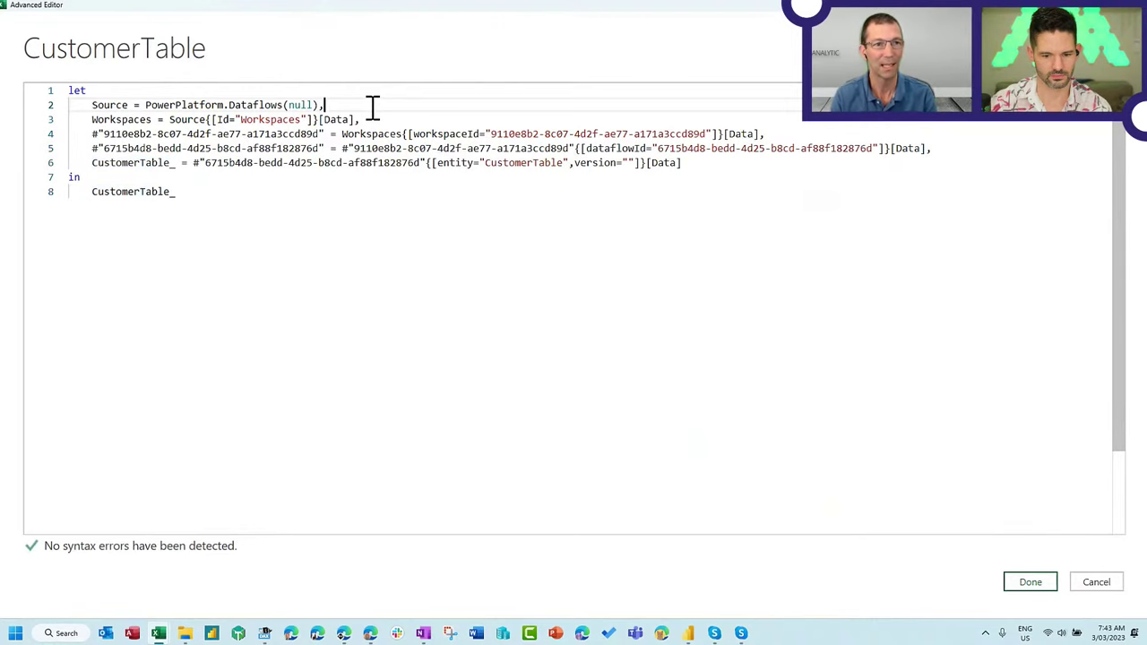
key(Return)
text(Split )
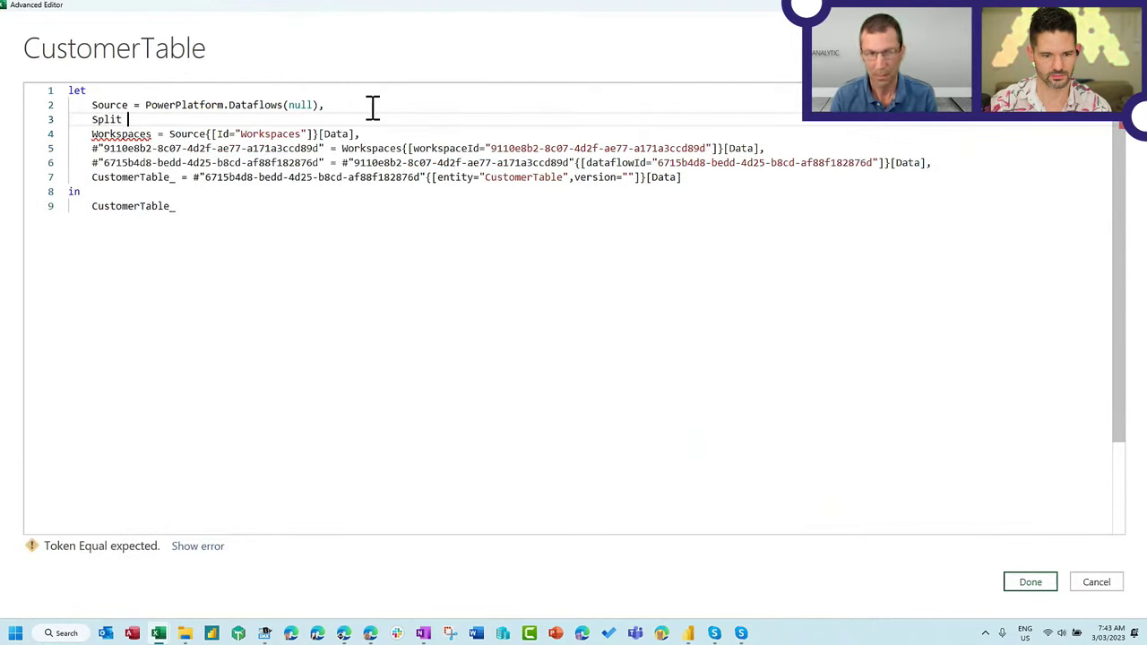
text(= Source,)
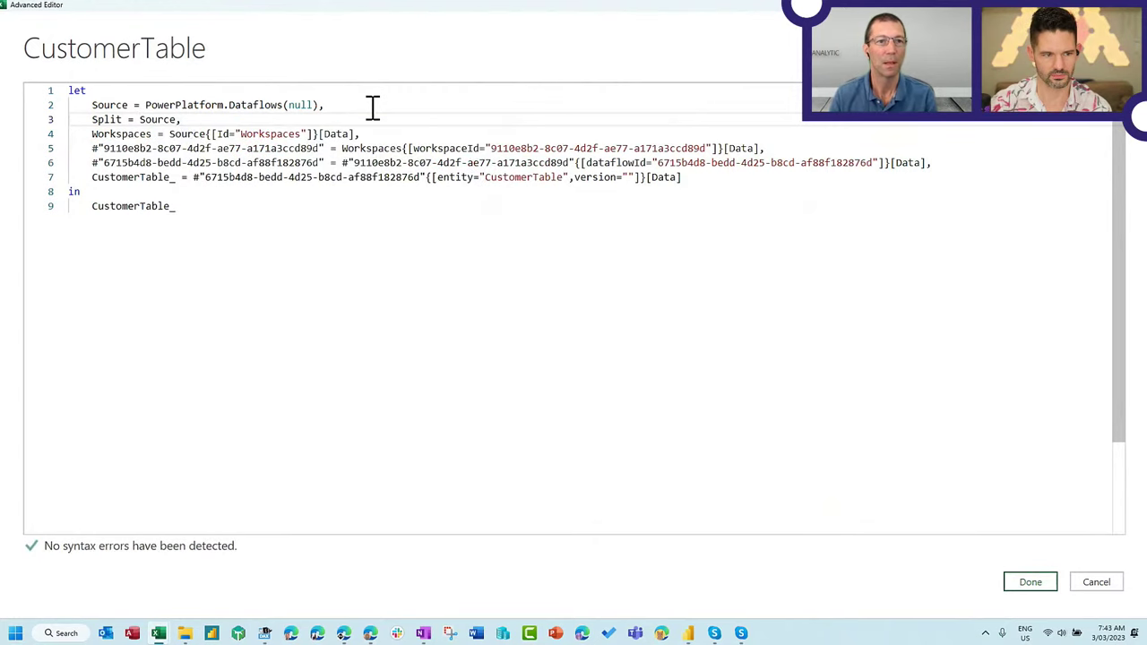
Make the Workspaces line reference Split instead of Source and apply the edited query code
double_click(191, 133)
text(Spl)
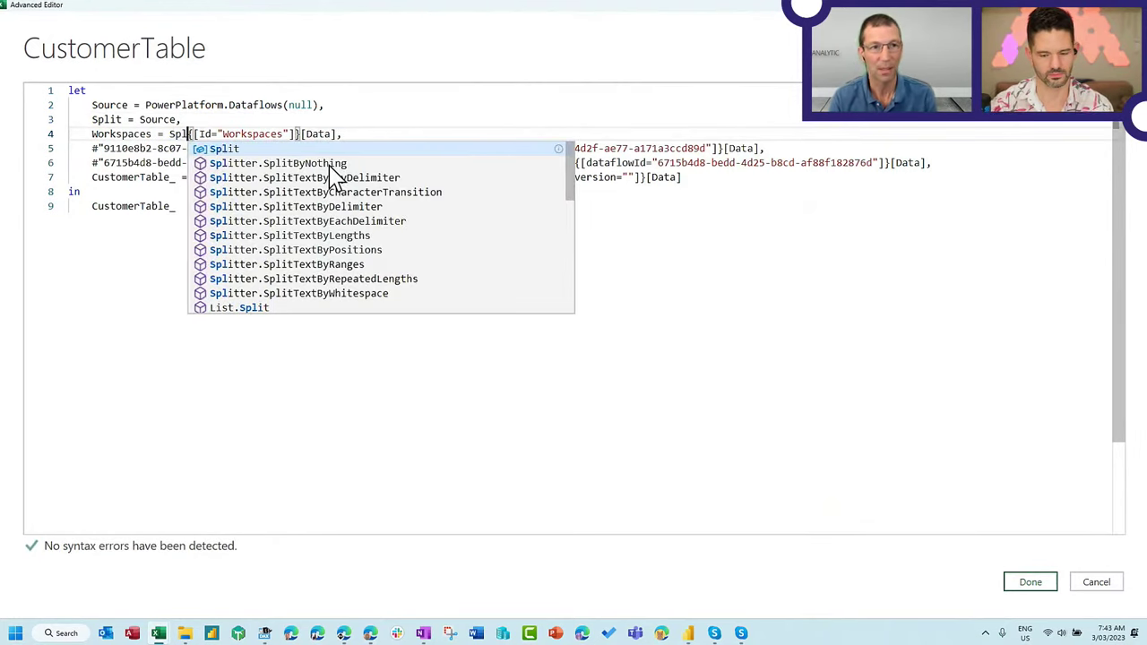
text(it)
click(376, 130)
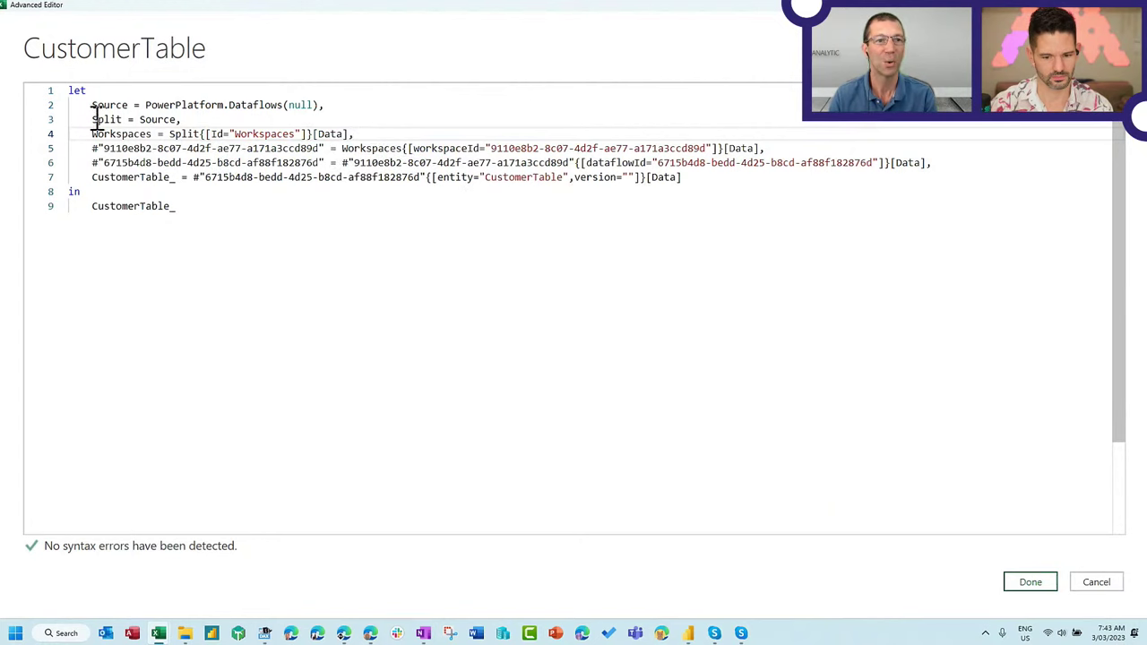
click(1031, 583)
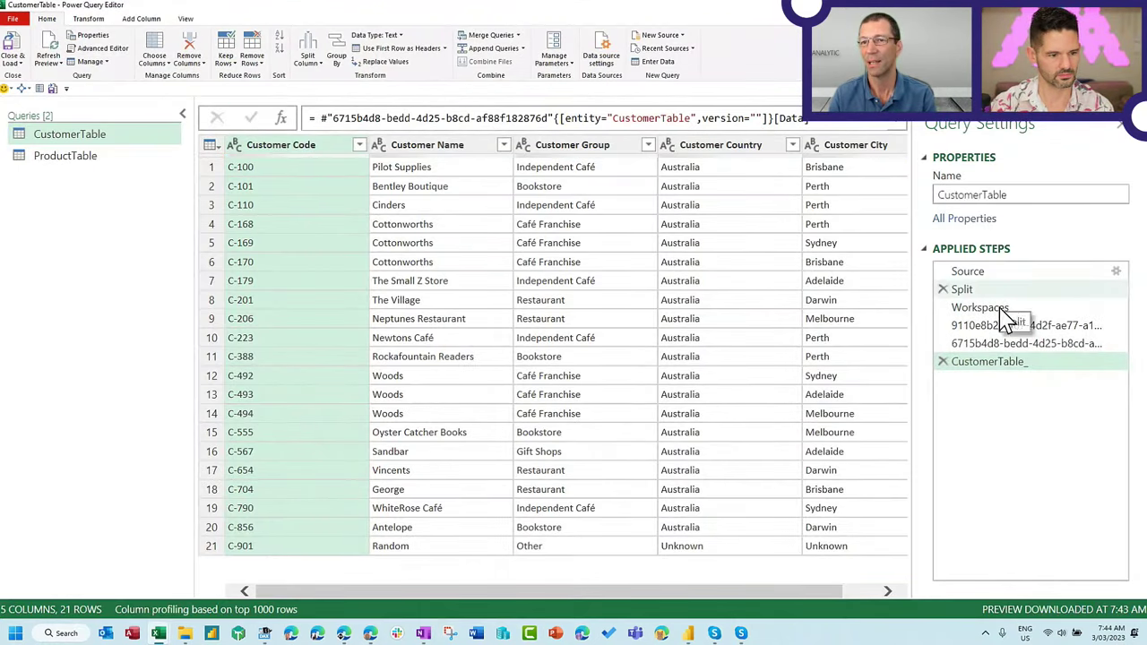
Rename the CustomerTable query's workspace ID navigation step to "Connect to Excel multiple ways", matching the workspace name
click(1009, 307)
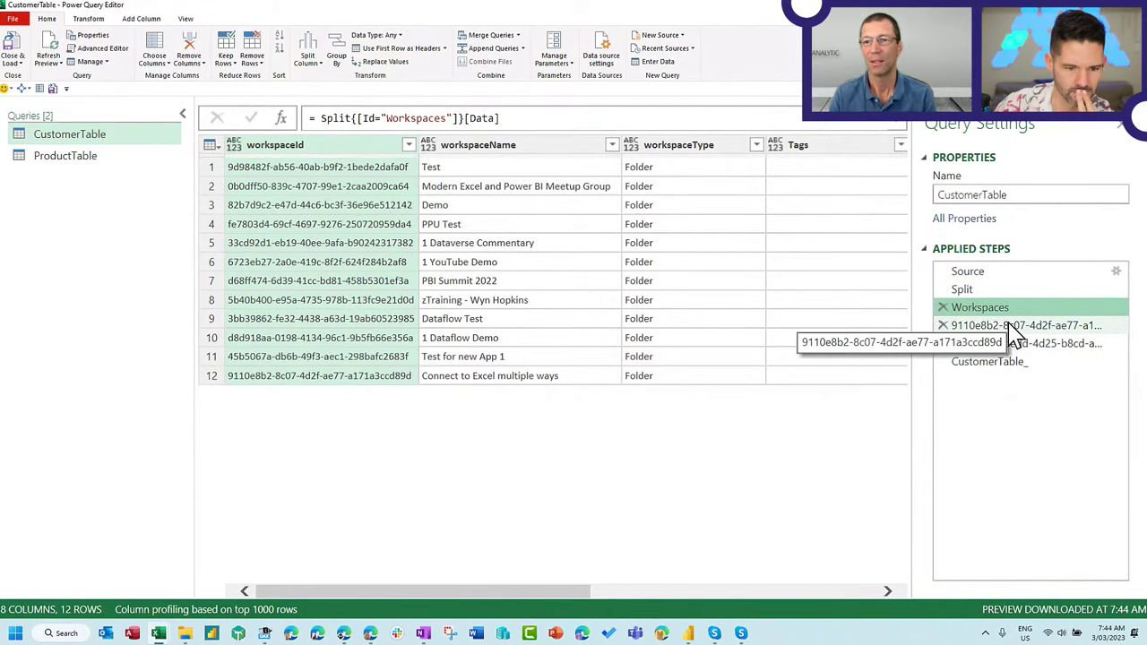
click(1016, 326)
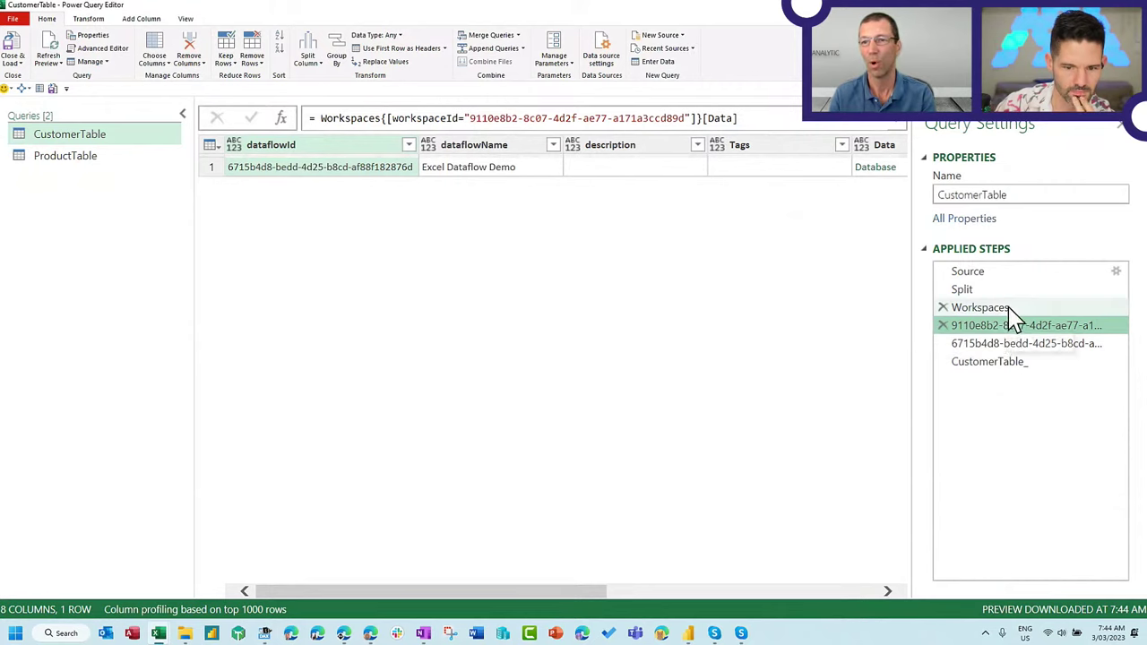
click(1008, 309)
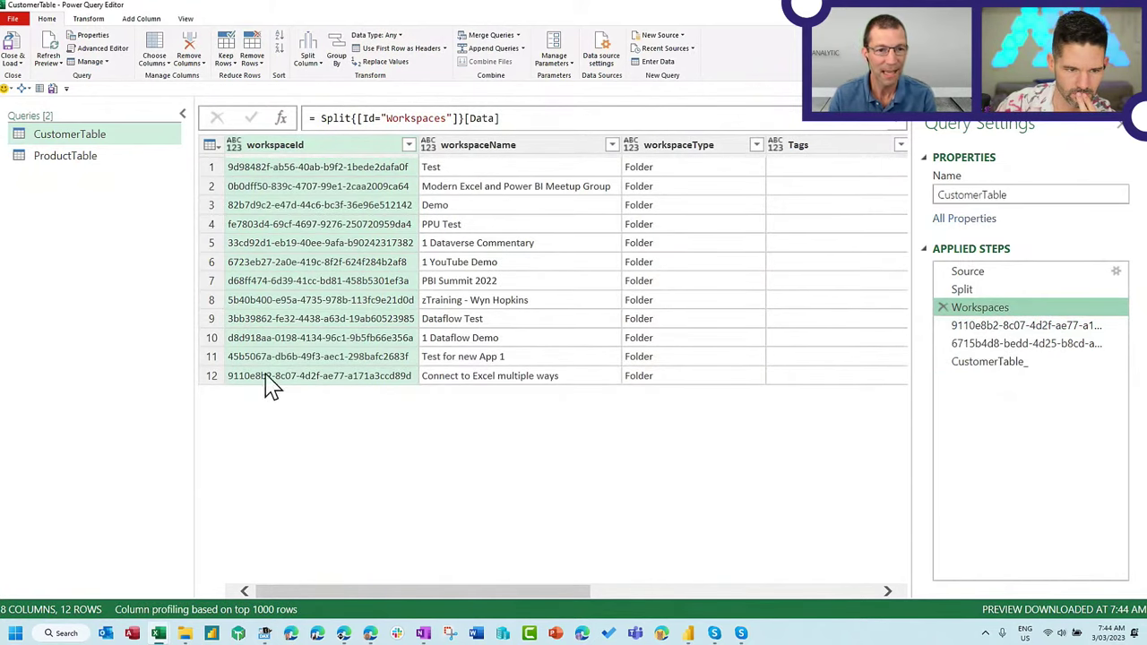
click(468, 384)
right_click(468, 384)
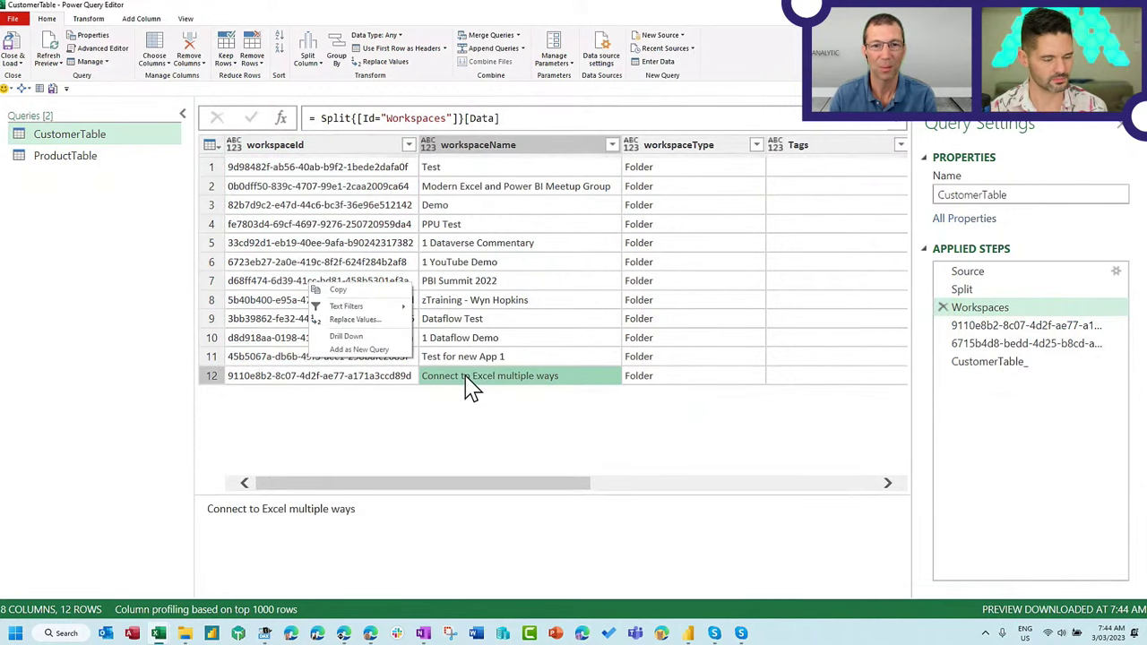
double_click(1016, 327)
text(Connect to Excel multiple ways)
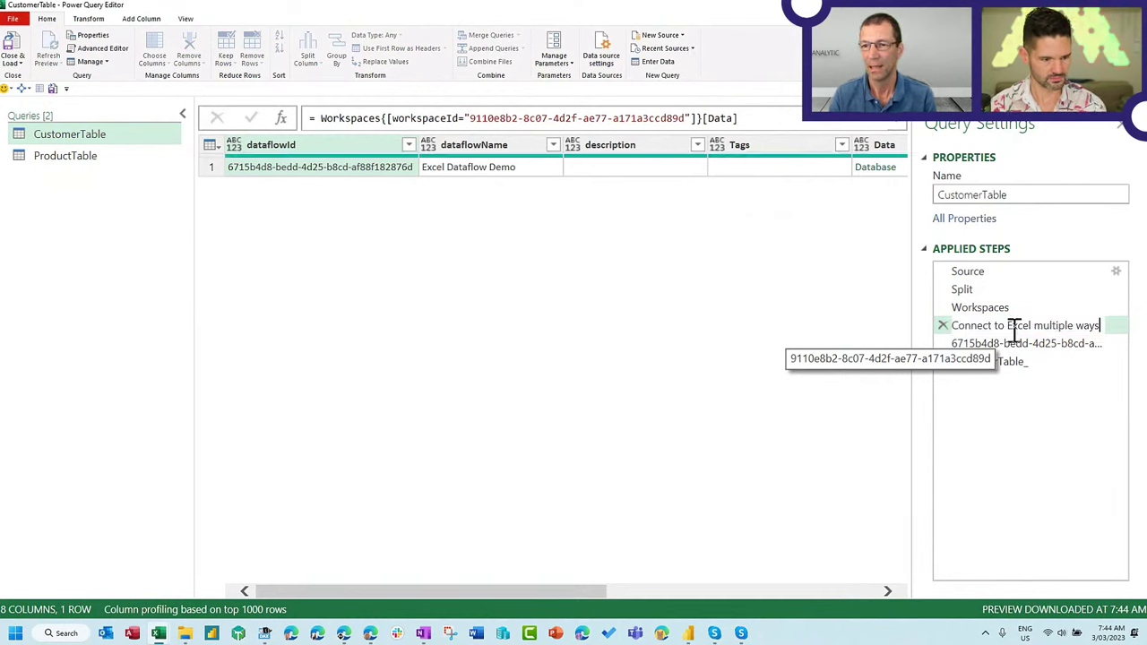
key(Return)
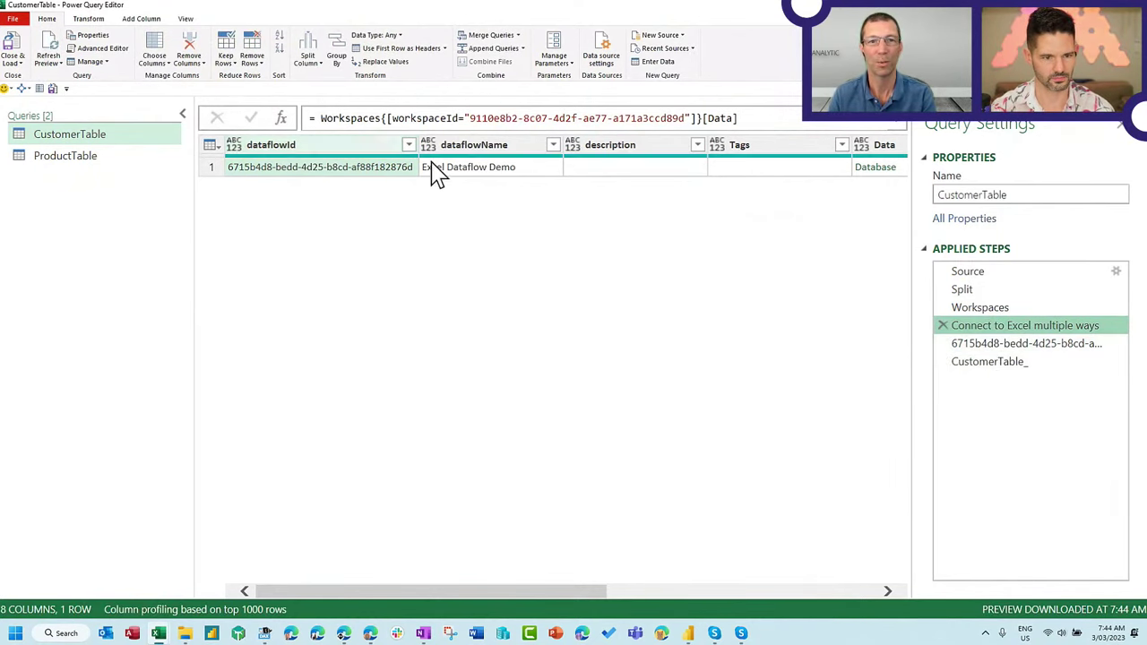
Rename the dataflow ID navigation step to "Excel Dataflow Demo" and return to the final CustomerTable_ step
right_click(487, 175)
key(Escape)
click(986, 361)
click(1002, 345)
double_click(1002, 346)
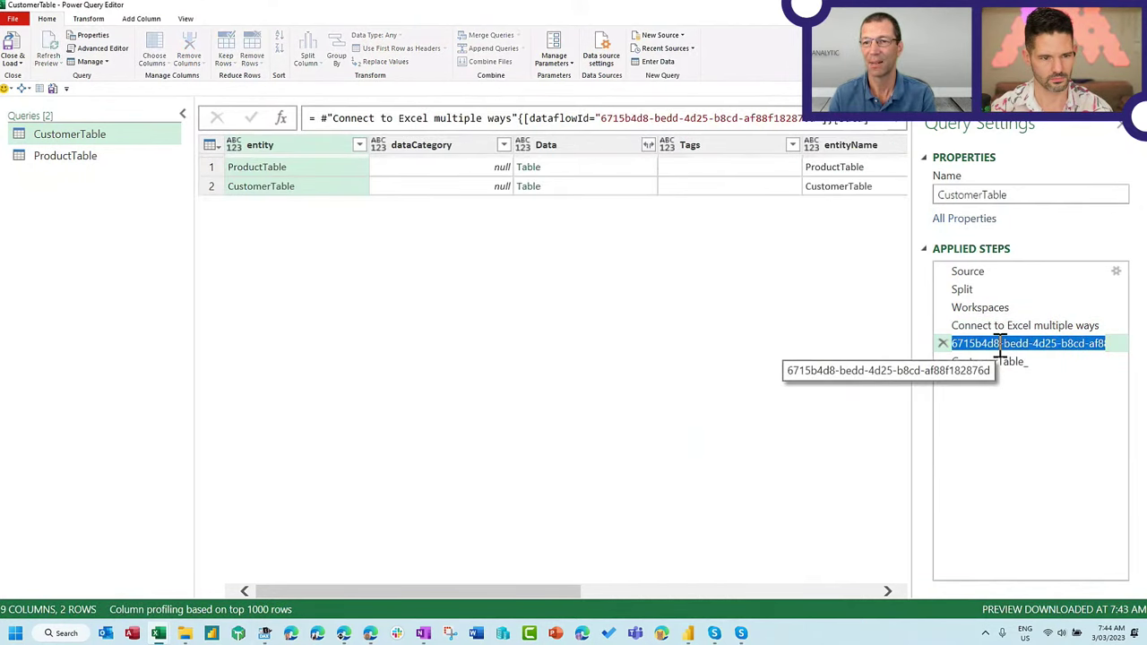
text(Excel Dataflow Demo)
key(Return)
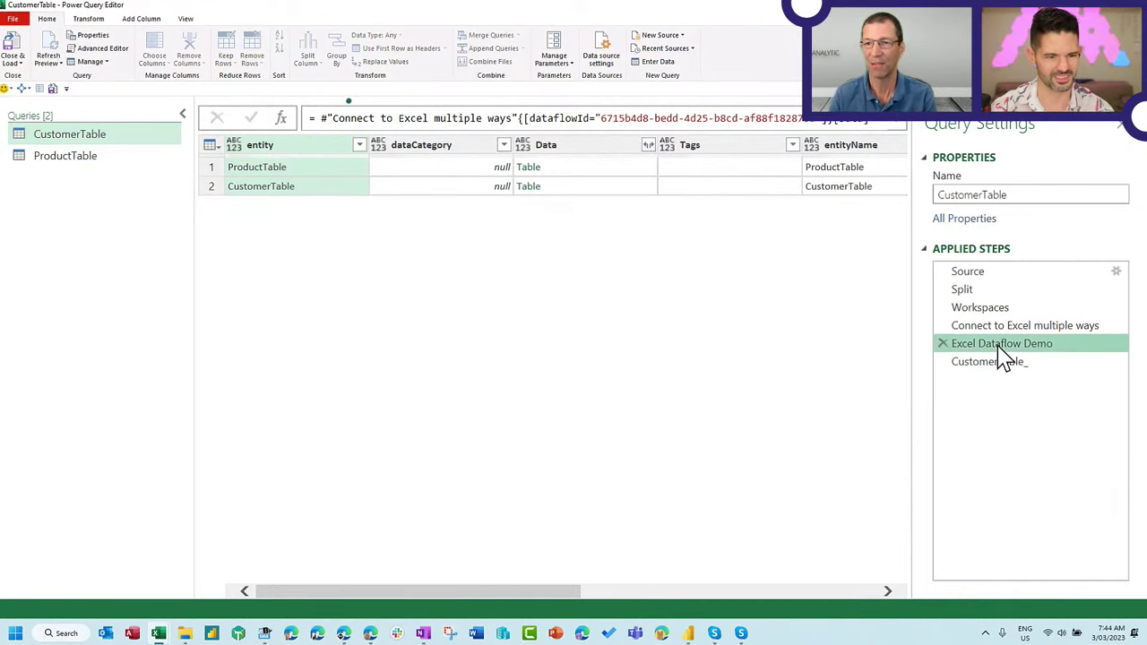
click(1017, 366)
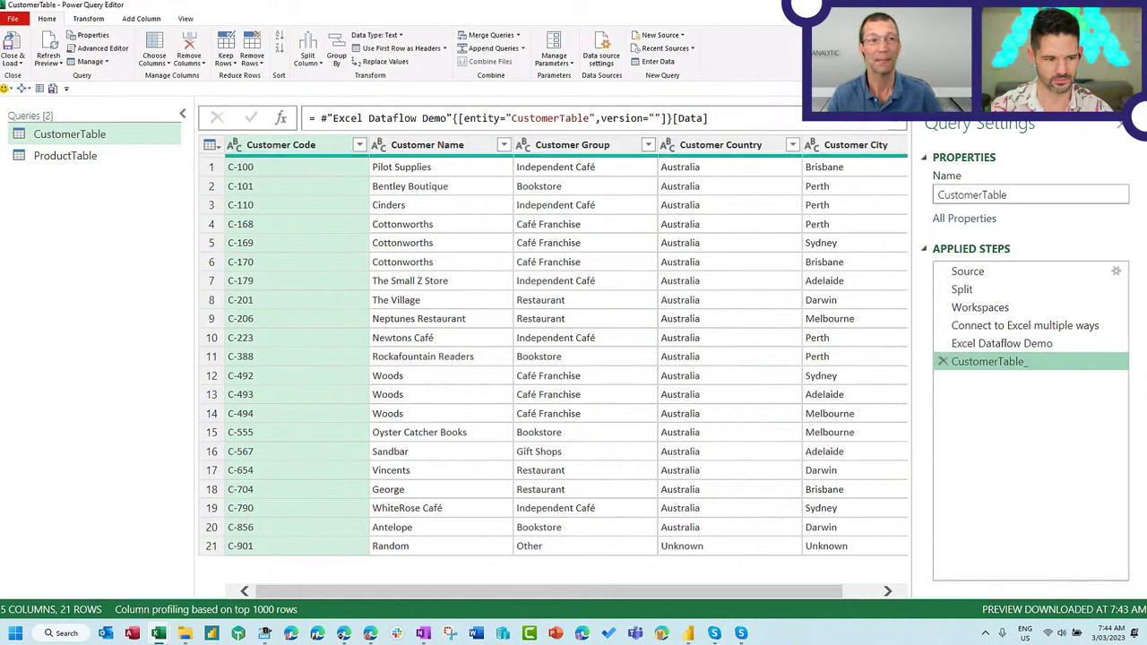
click(630, 330)
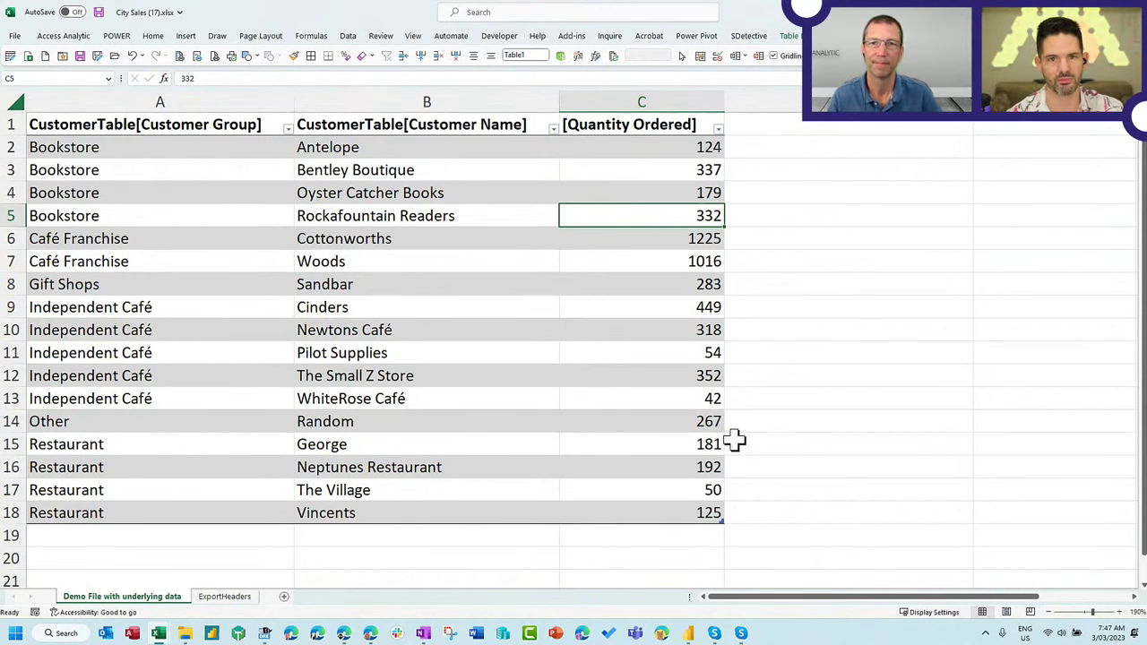
Switch to Power BI Desktop and inspect ProductTable's featured table setup in the model view, leaving it without saving
click(691, 634)
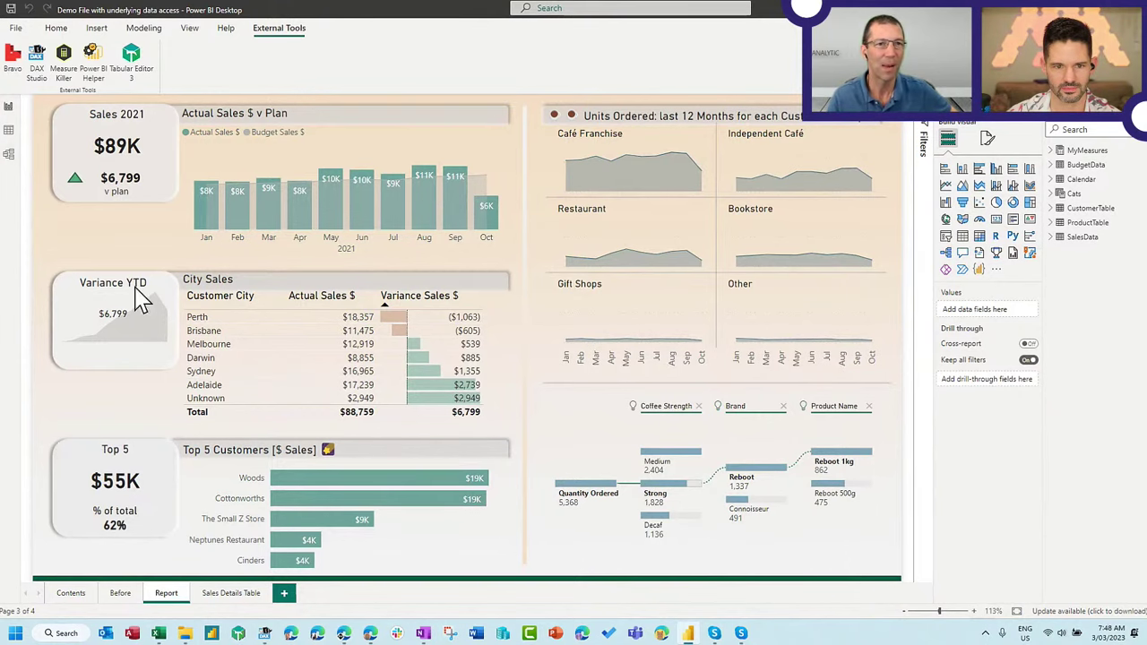
click(8, 154)
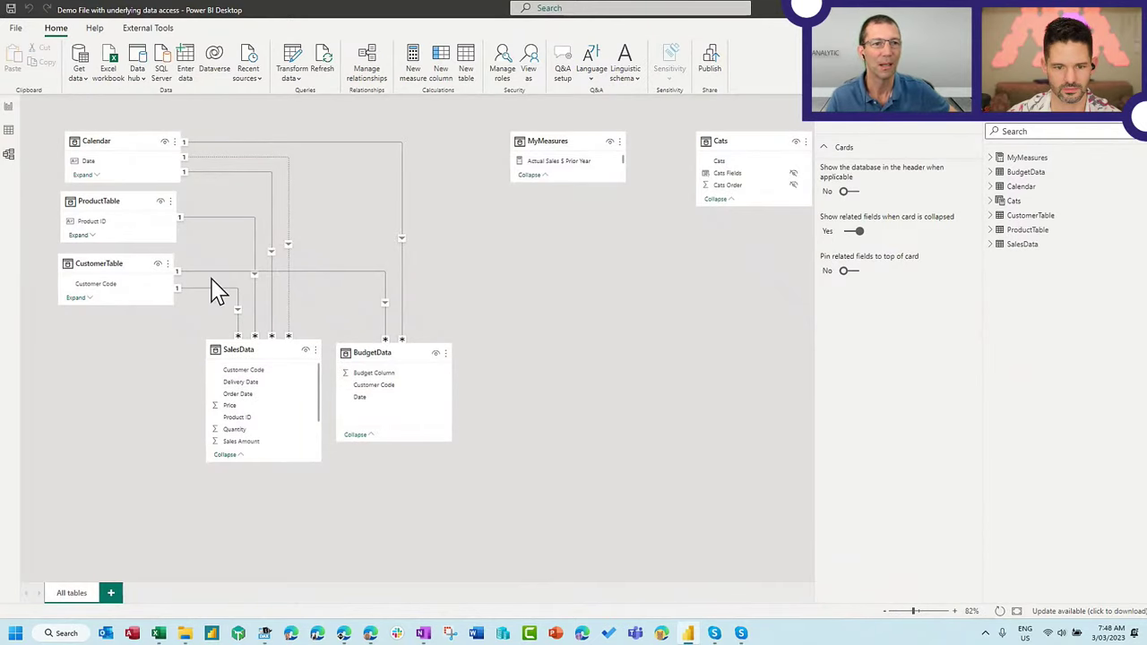
click(123, 207)
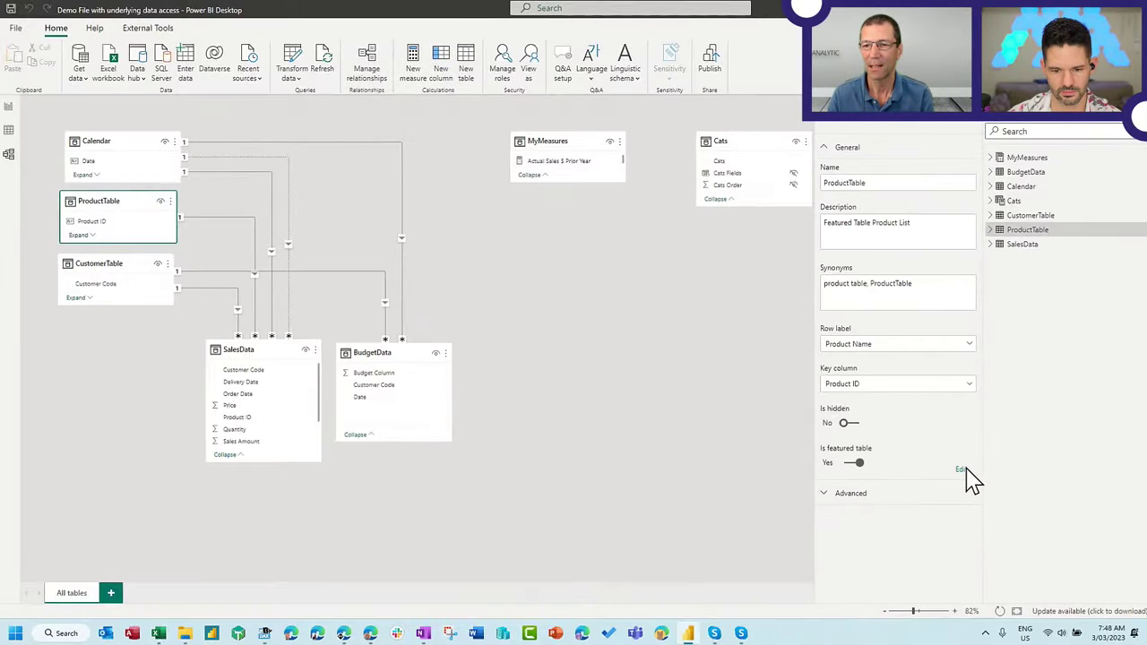
click(961, 470)
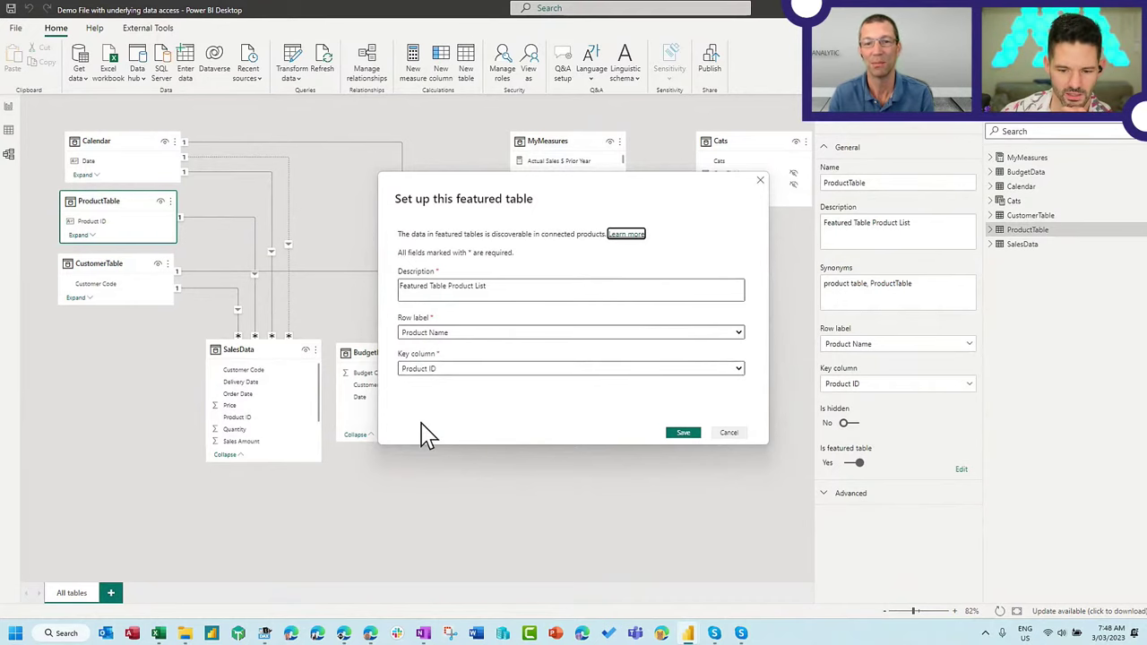
click(730, 434)
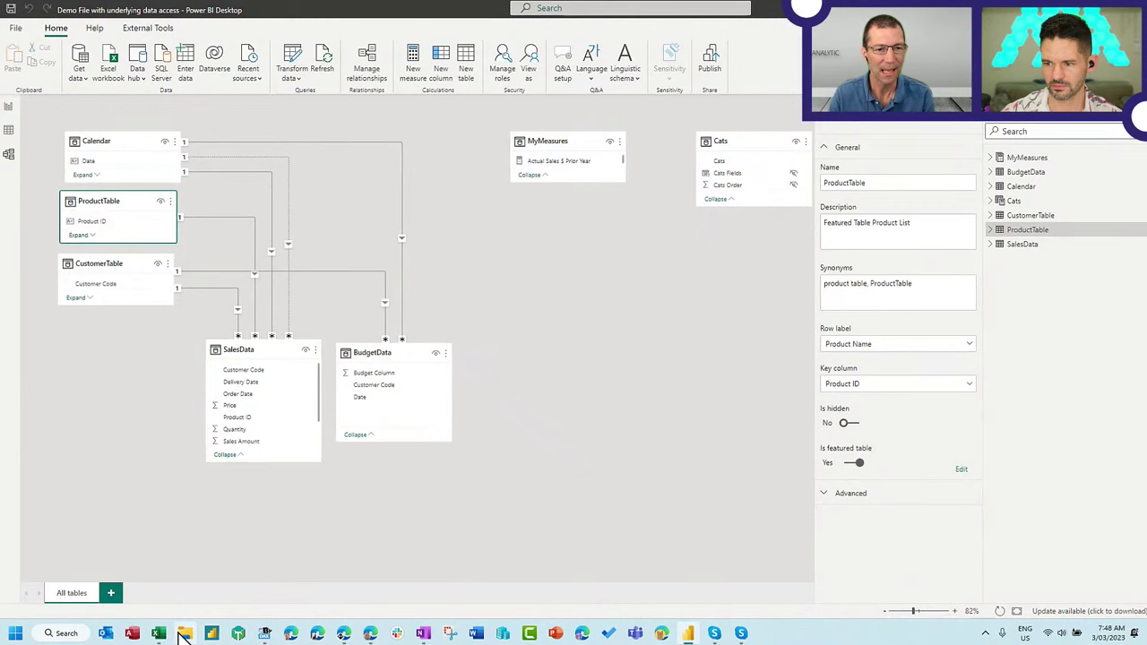
Switch to Excel and create a new blank workbook
mouse_move(159, 635)
click(328, 580)
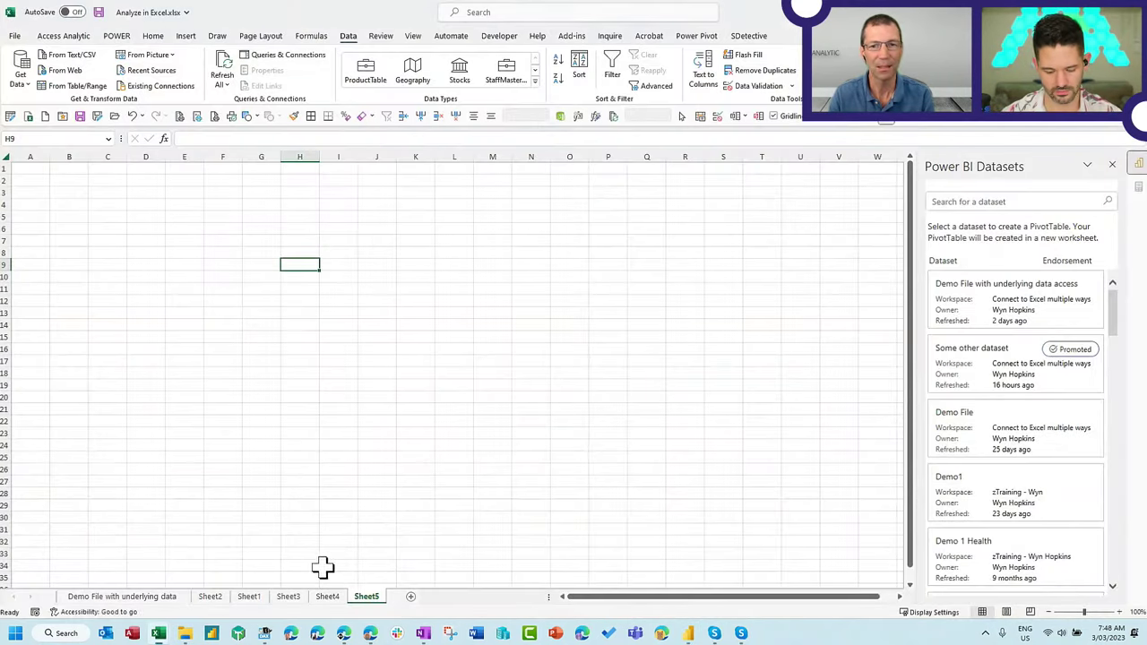
click(15, 36)
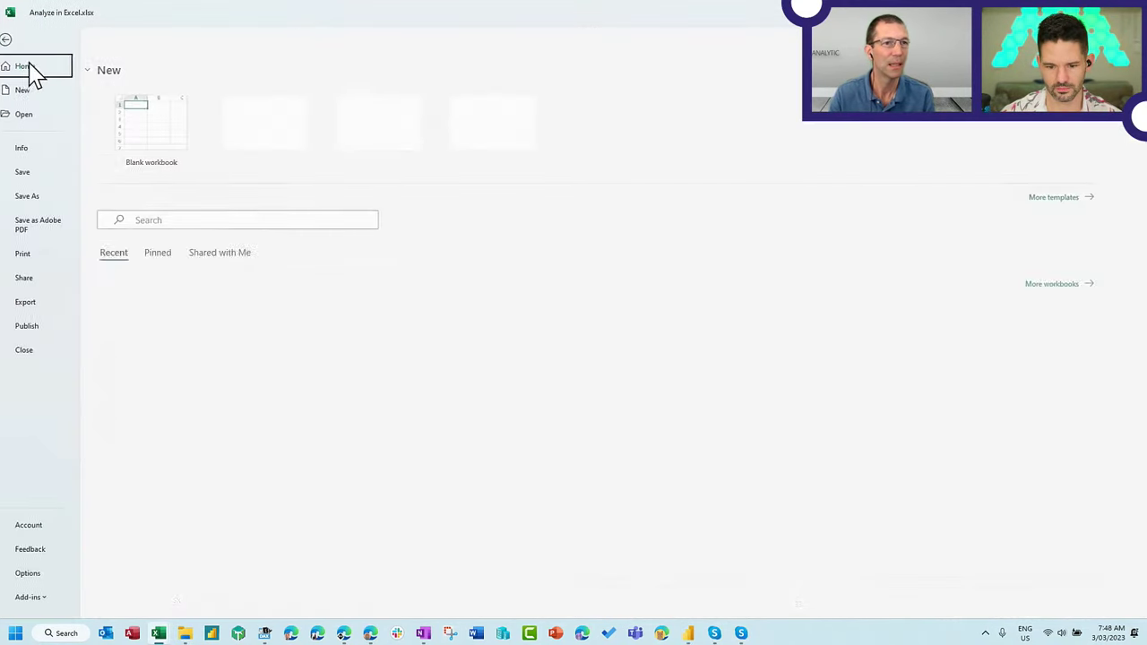
click(36, 93)
click(201, 186)
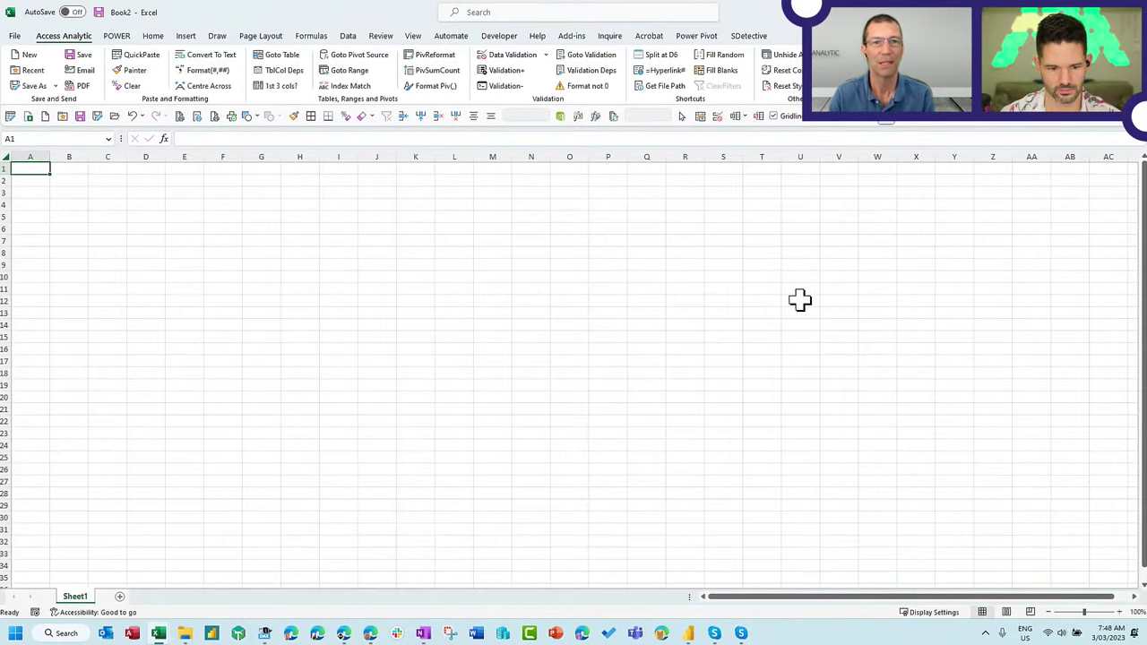
Examine the full list of available data types, including those from the organization
click(414, 243)
click(348, 36)
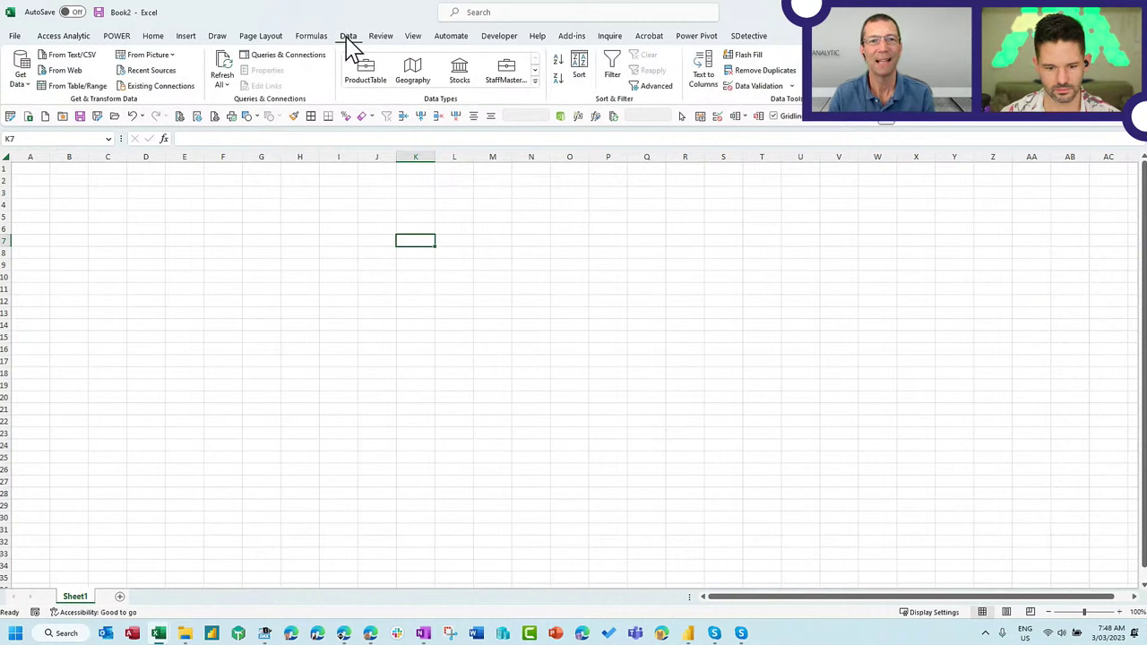
click(536, 81)
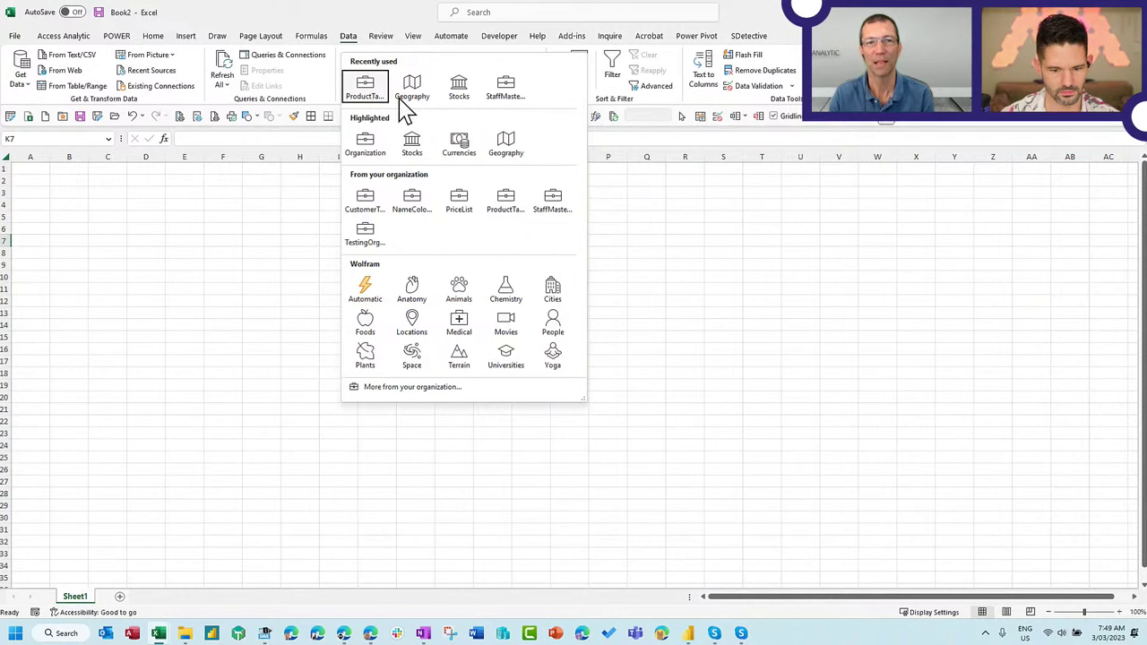
mouse_move(511, 199)
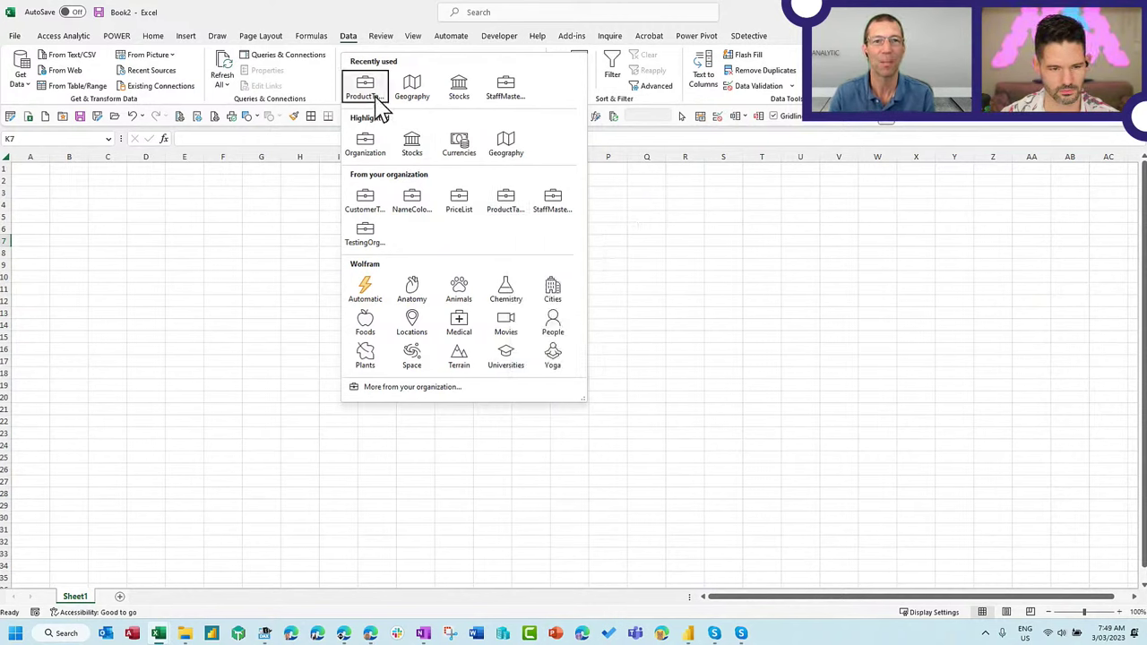
click(286, 223)
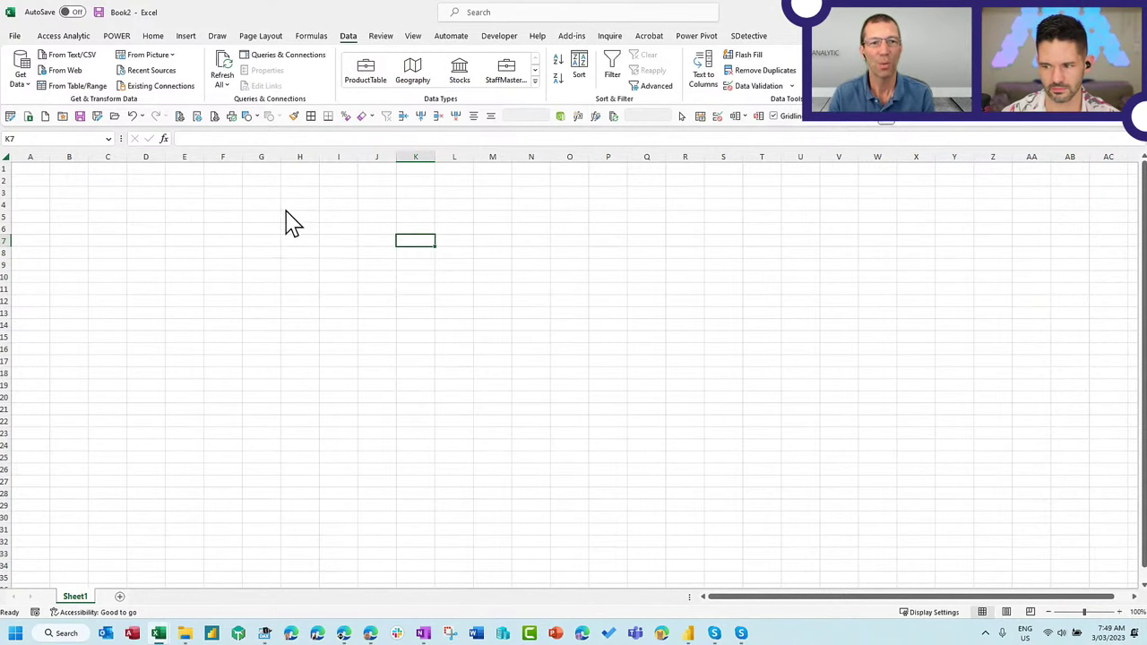
Enter "Pivot Power" in cell H8 and enlarge the sheet view to 130%
click(303, 252)
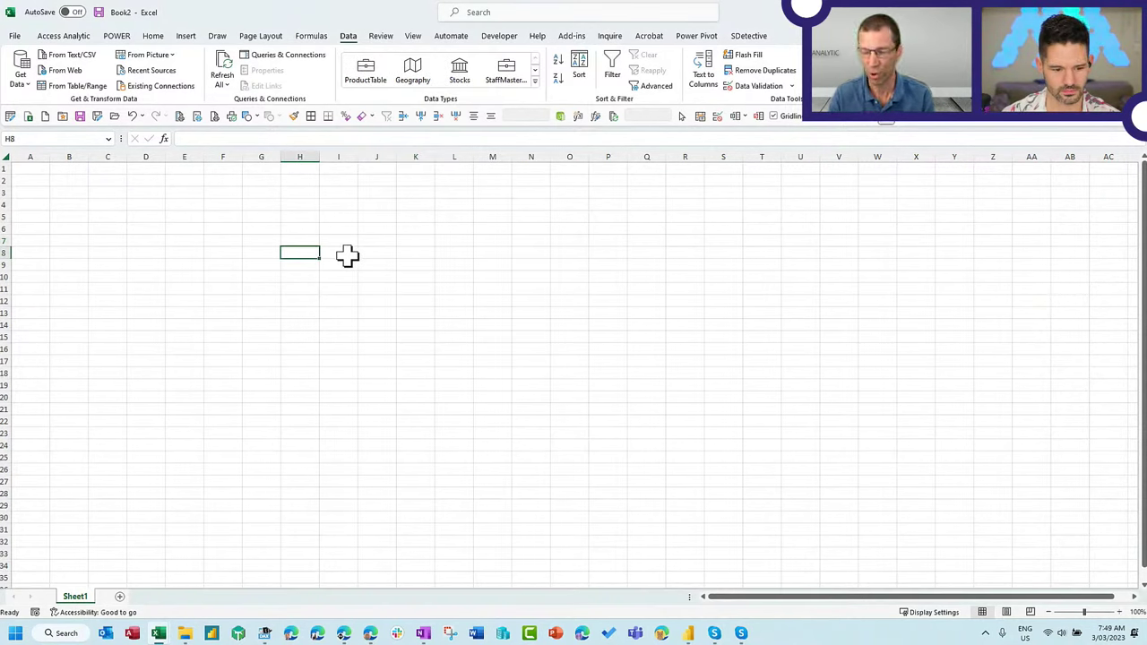
text(Pivot Power)
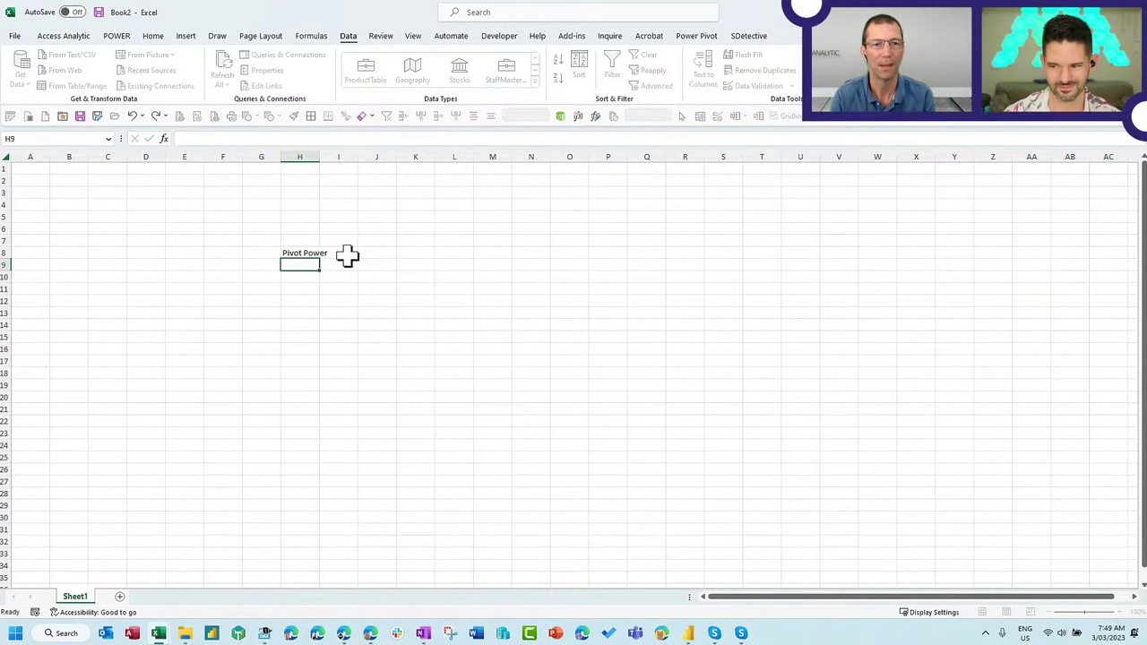
key(ctrl+Return)
scroll(346, 256, up, 2)
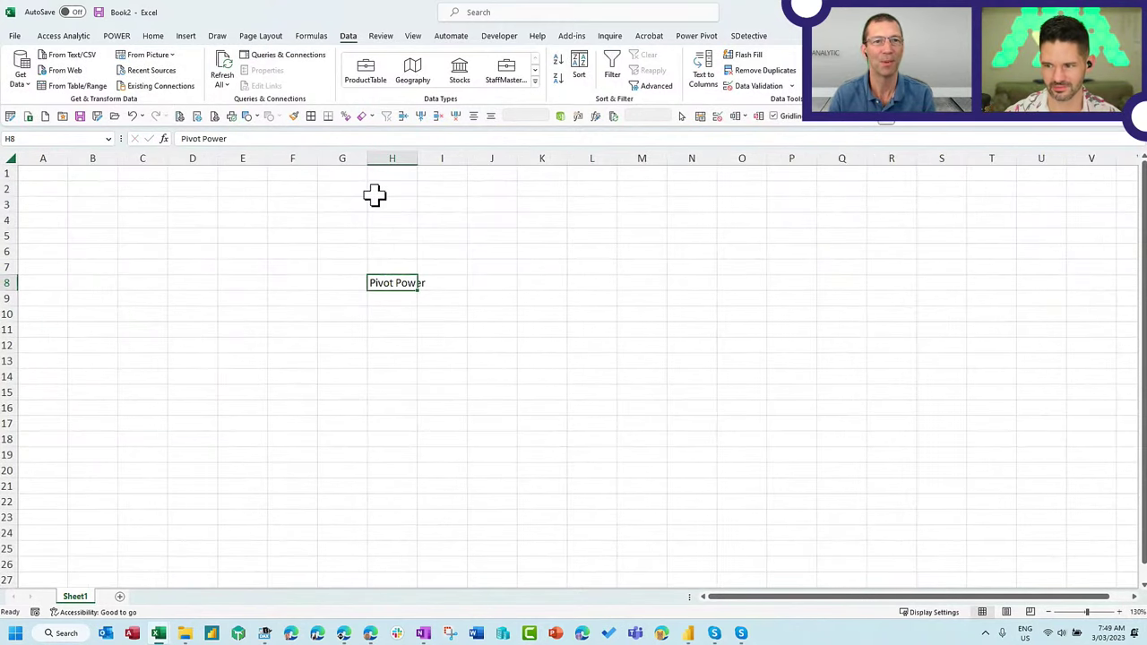
Convert cell H8 to the organization's ProductTable data type as Pivot Power 1kg and widen column H to fit it
click(365, 72)
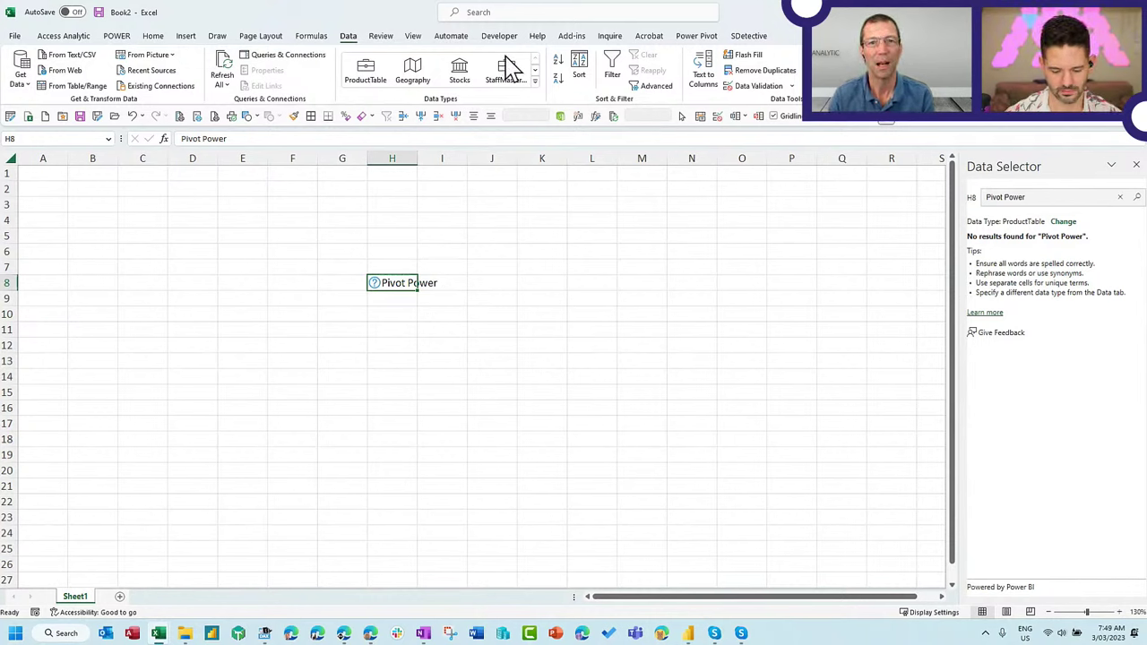
click(535, 80)
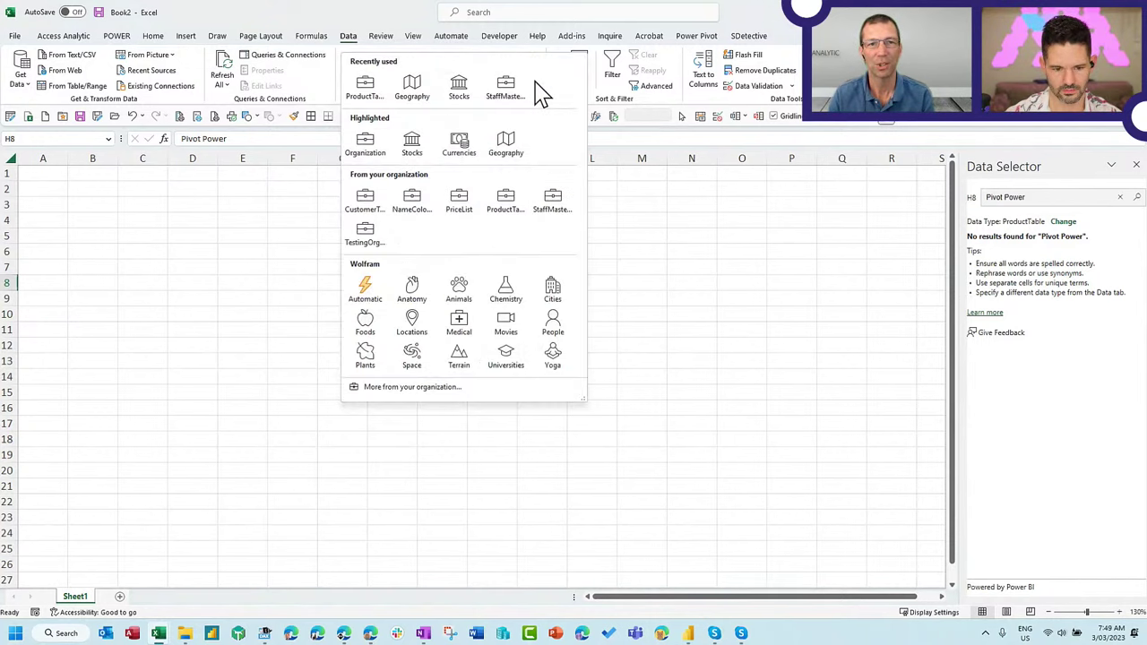
click(502, 203)
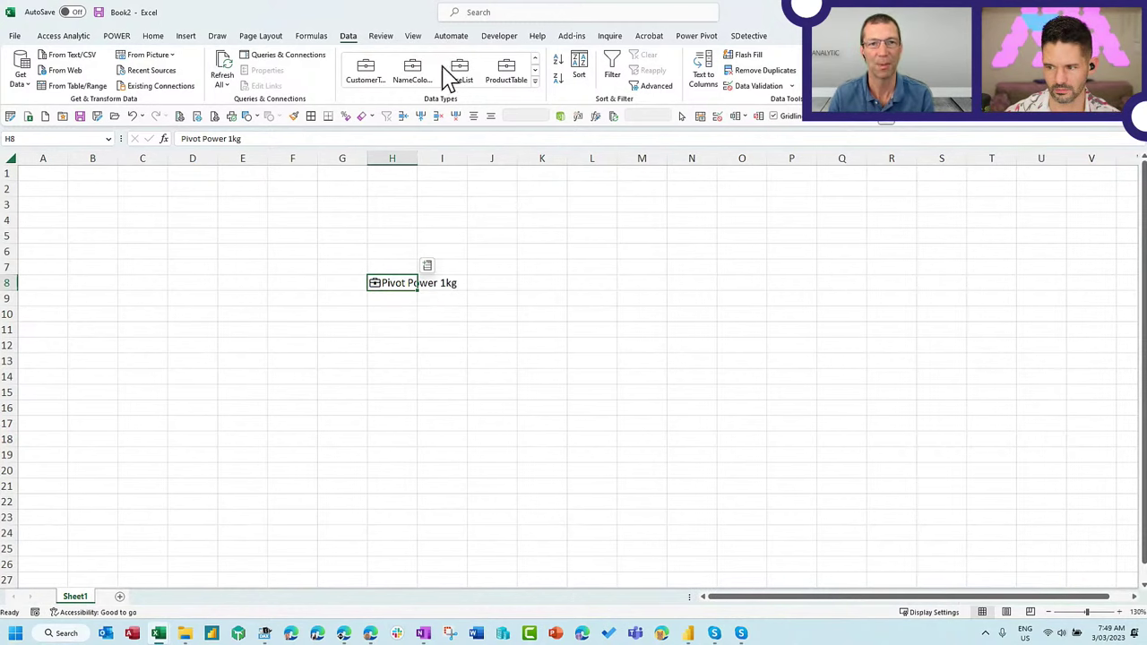
drag(417, 158, 468, 162)
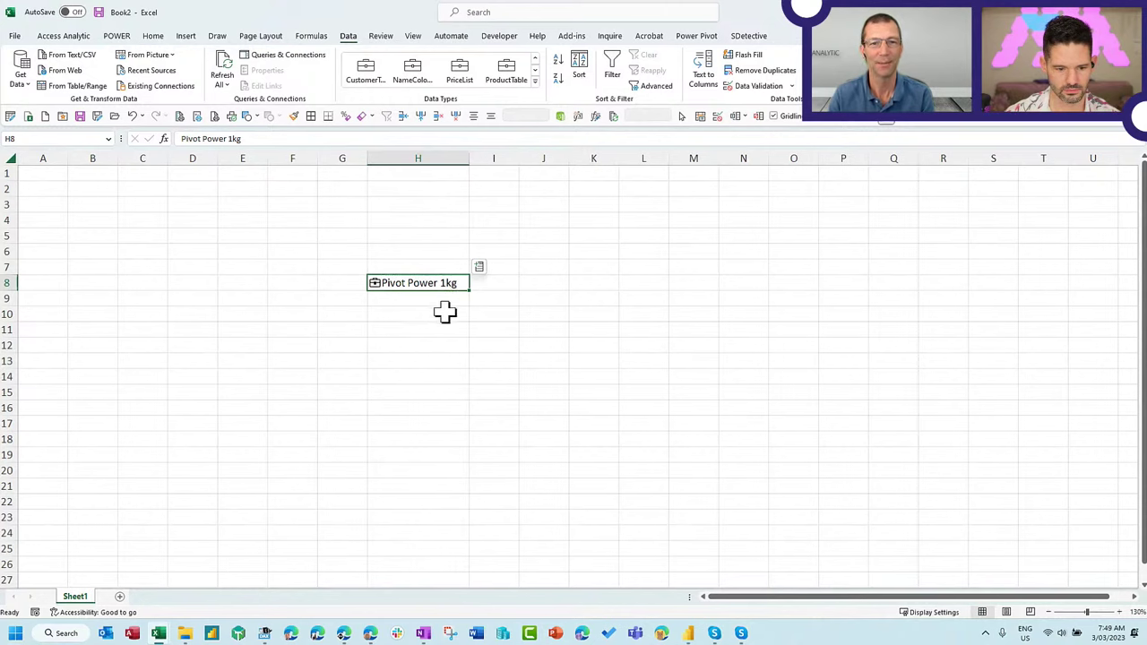
Recheck the list of organizational data types and examine the data card of the product in H8
click(535, 80)
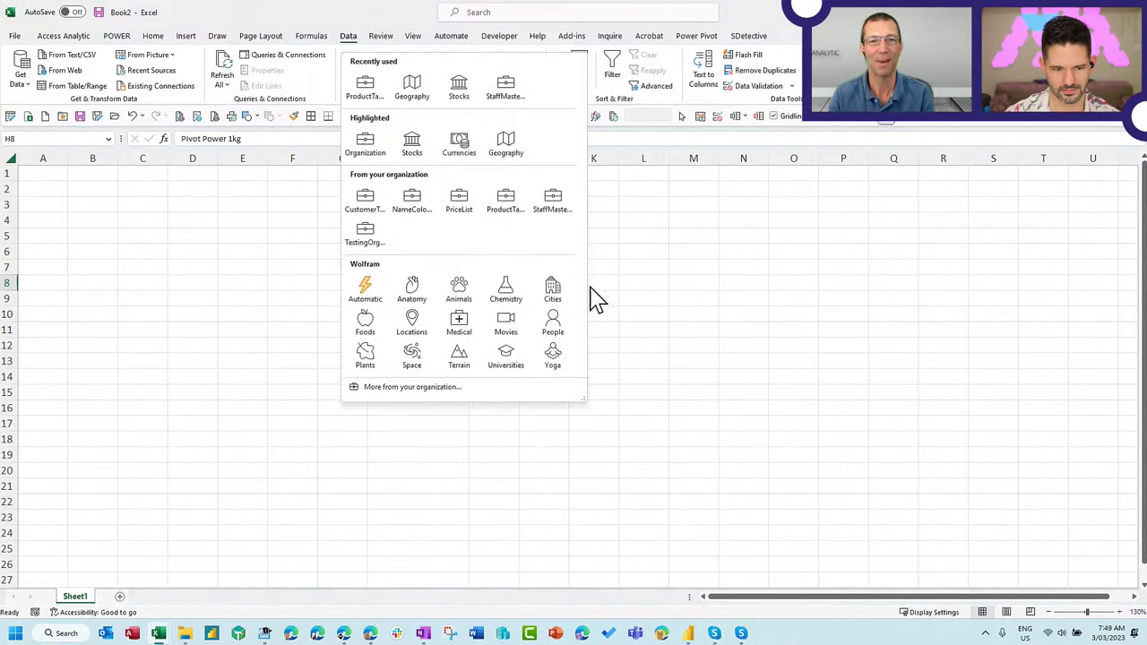
key(Escape)
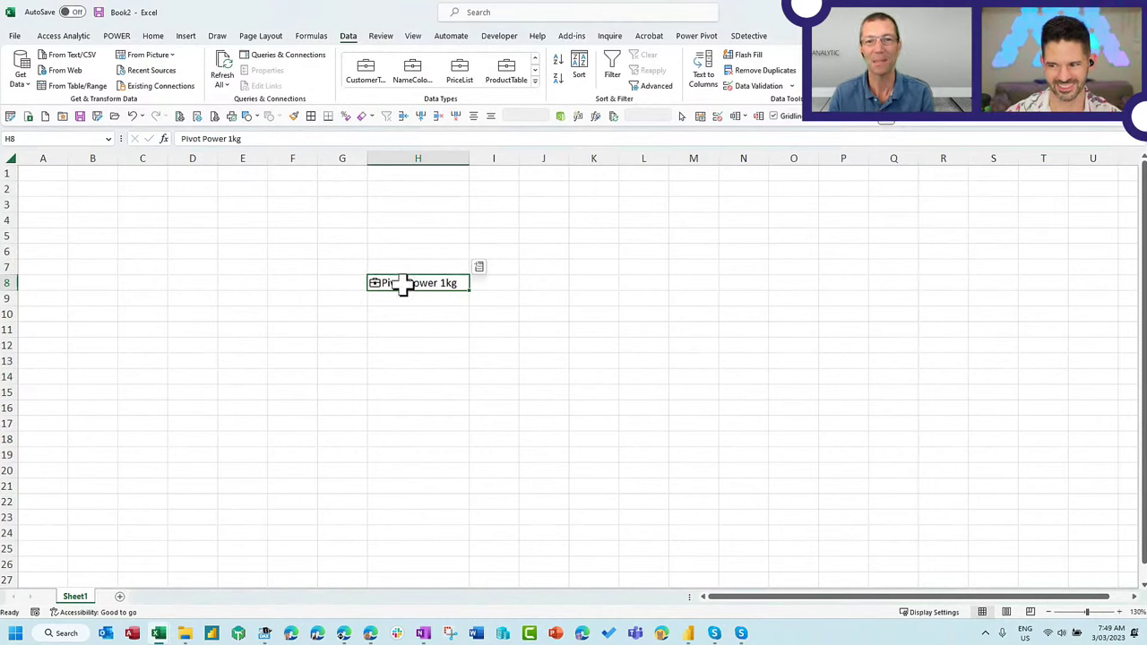
click(374, 284)
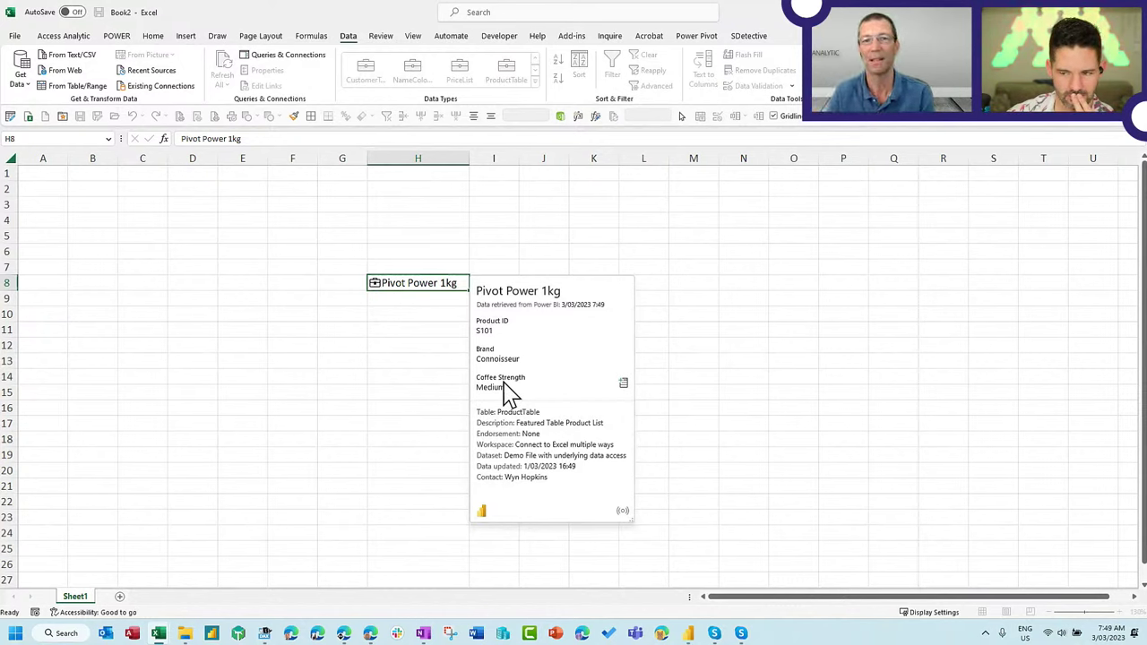
Extract the Coffee Strength field of the H8 product into I8 and open the formula in I8 for inspection
click(435, 283)
click(479, 266)
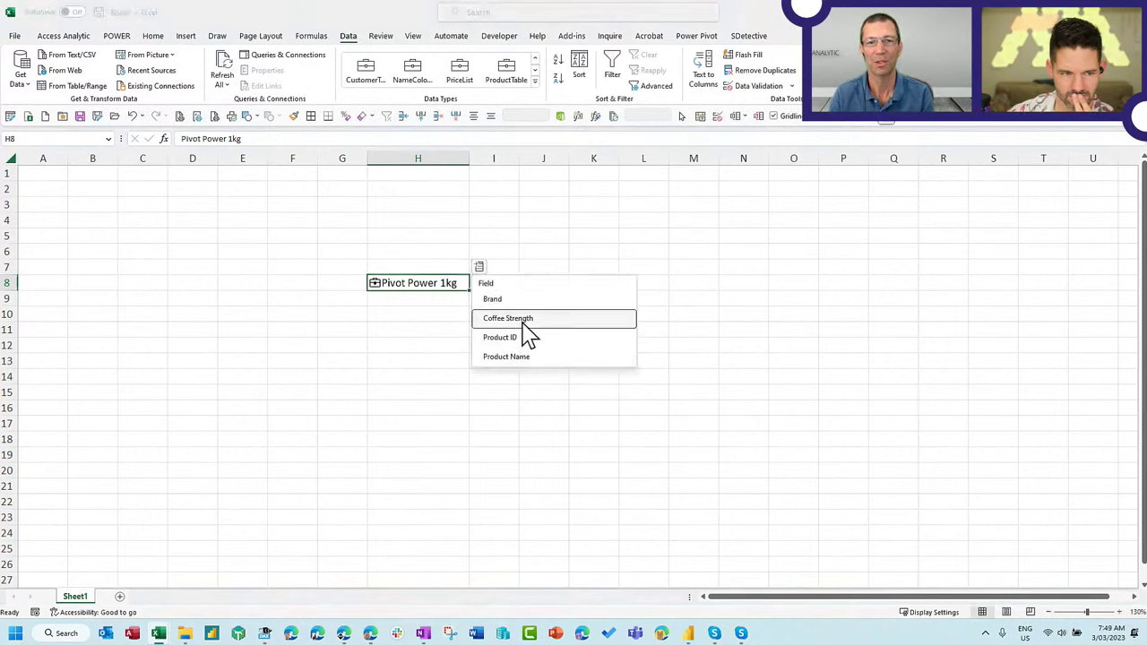
click(527, 325)
click(473, 326)
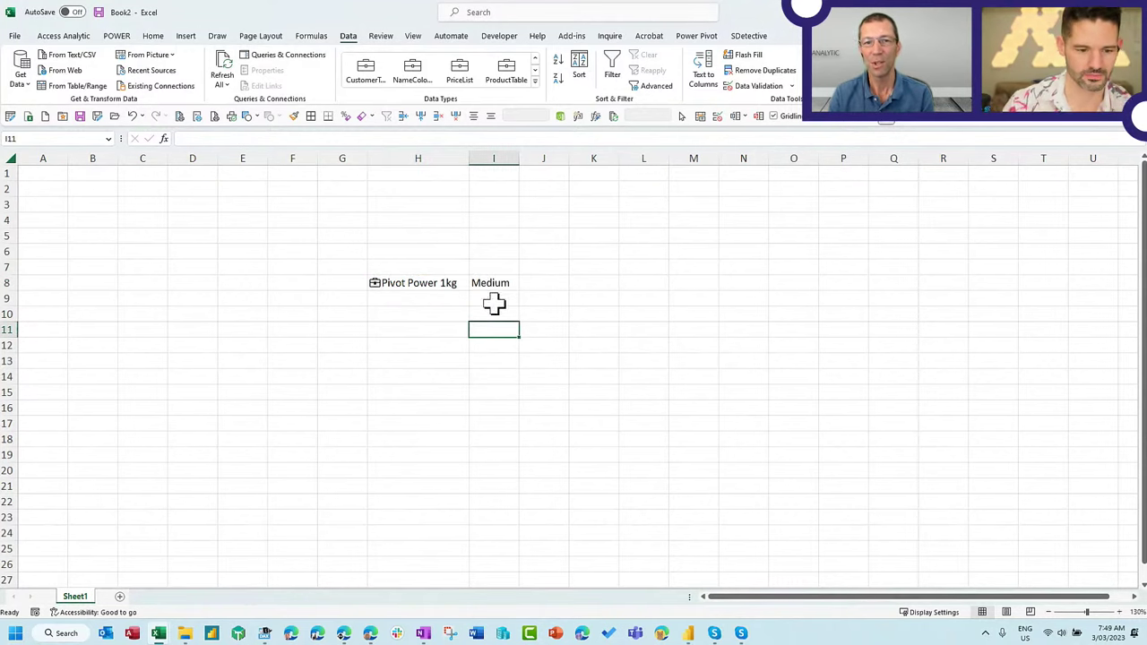
click(494, 283)
key(F2)
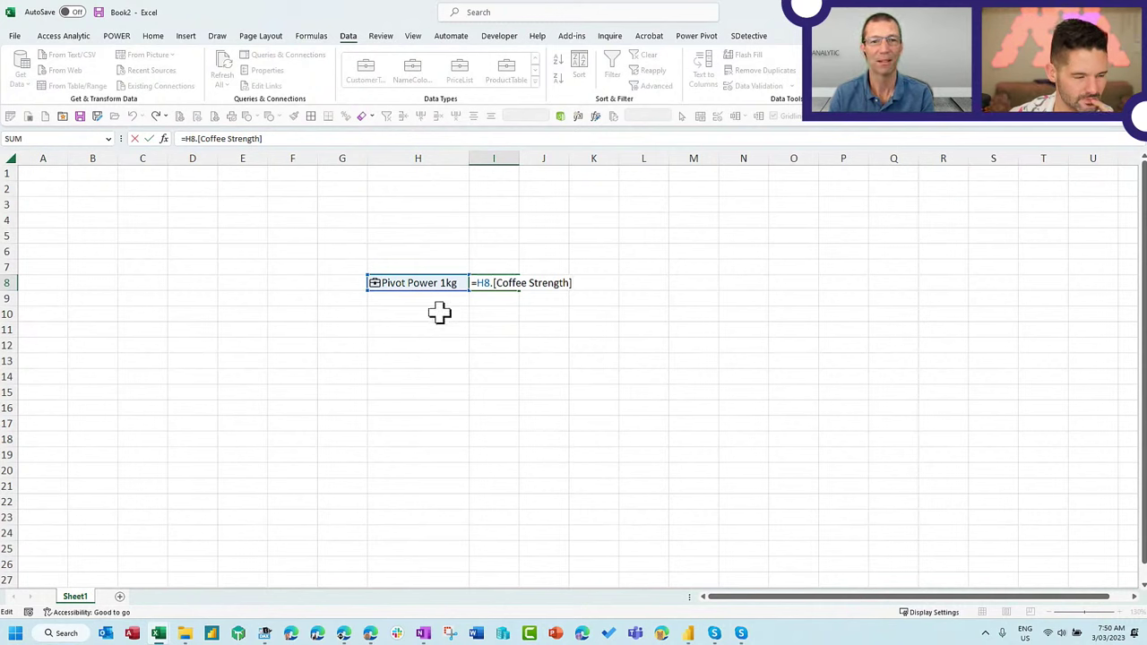
Leave the formula in I8 without editing it and view the data card of the product in H8
key(Escape)
click(435, 283)
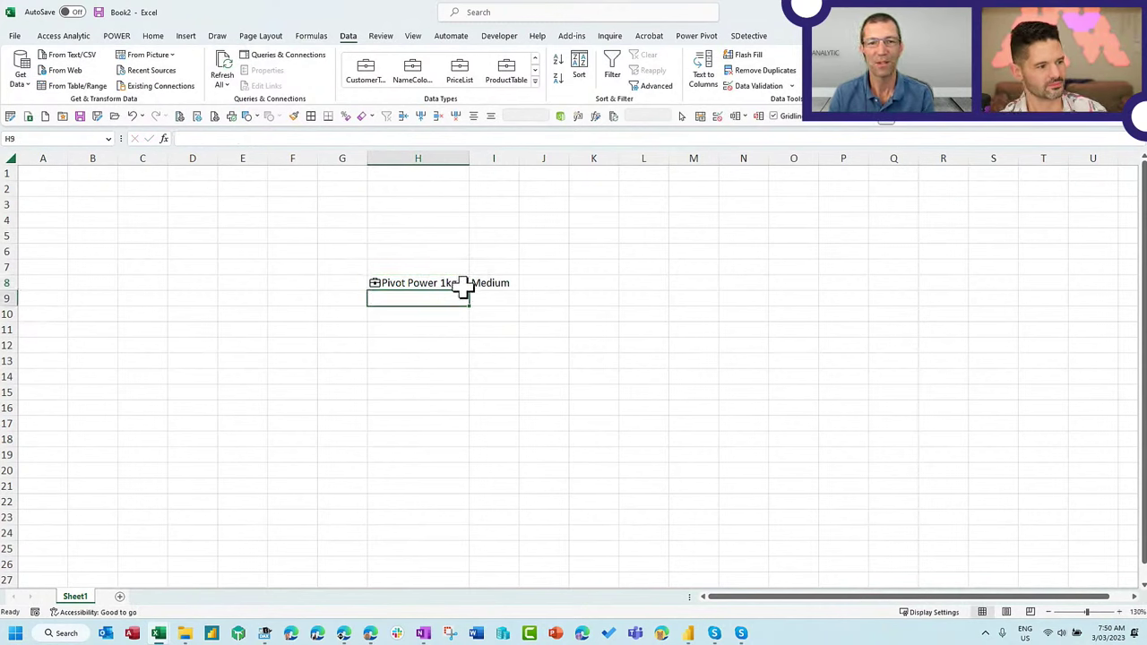
click(479, 267)
click(442, 292)
click(374, 284)
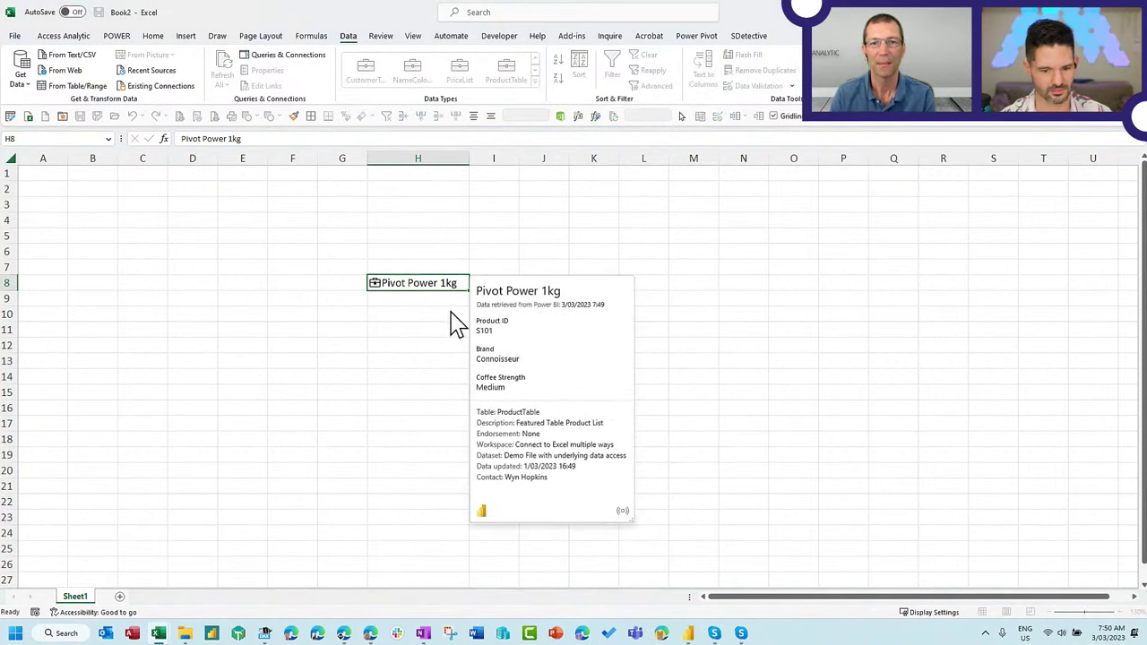
Enter the product ID S101 in H3 and convert H3:H6 to the organization's ProductTable data type
click(422, 206)
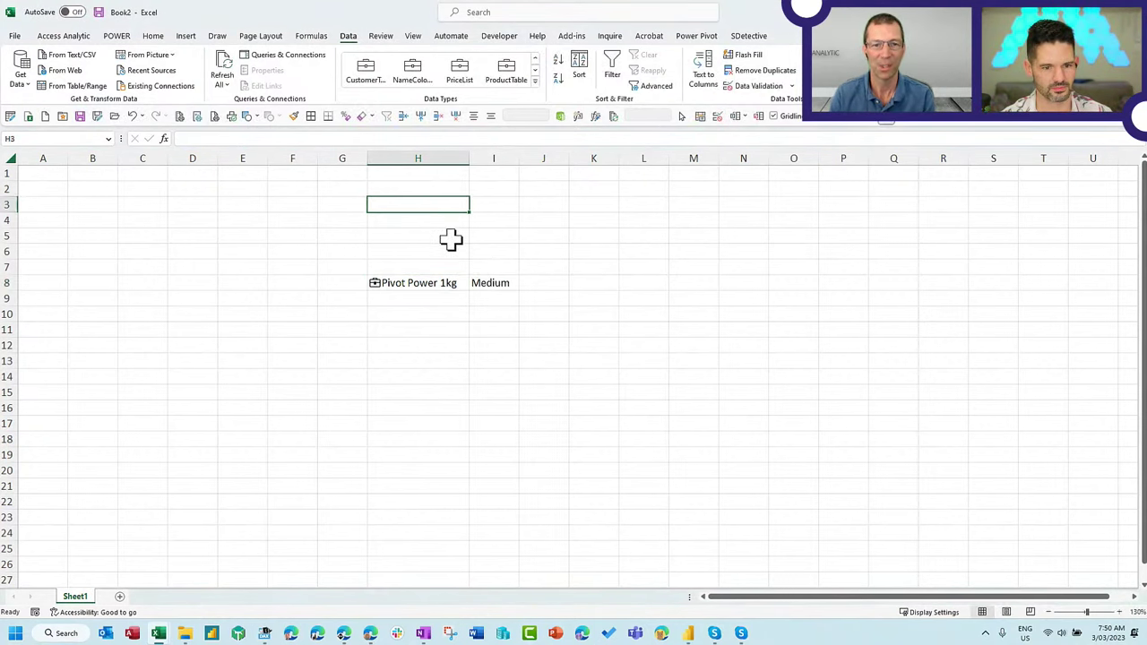
text(S101)
key(Return)
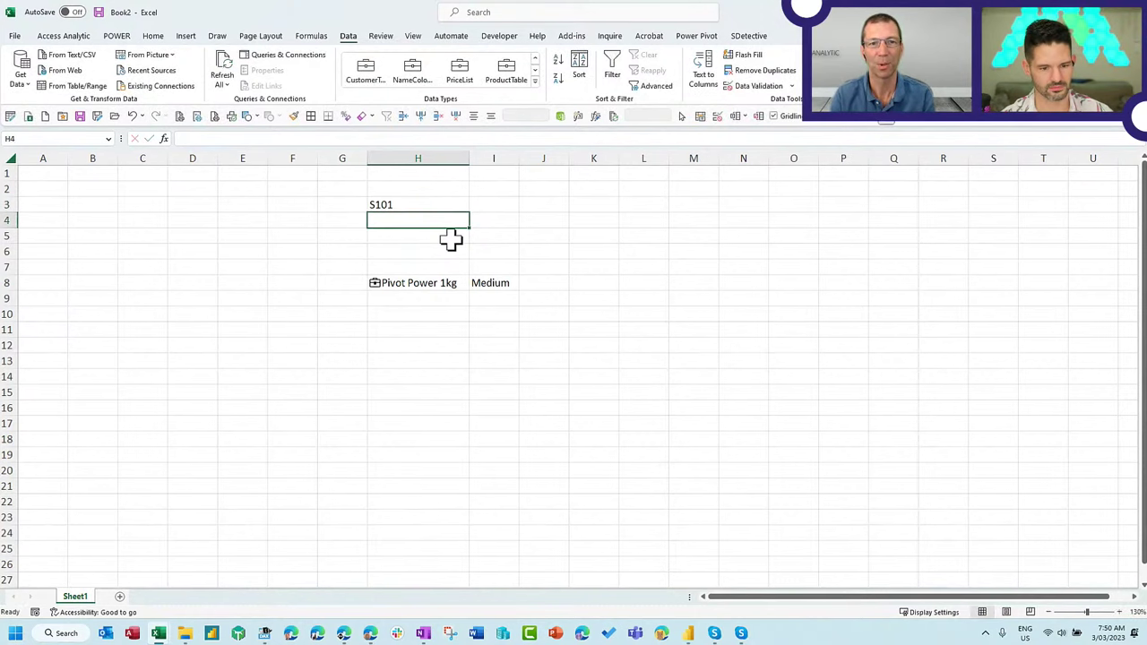
drag(425, 202, 425, 256)
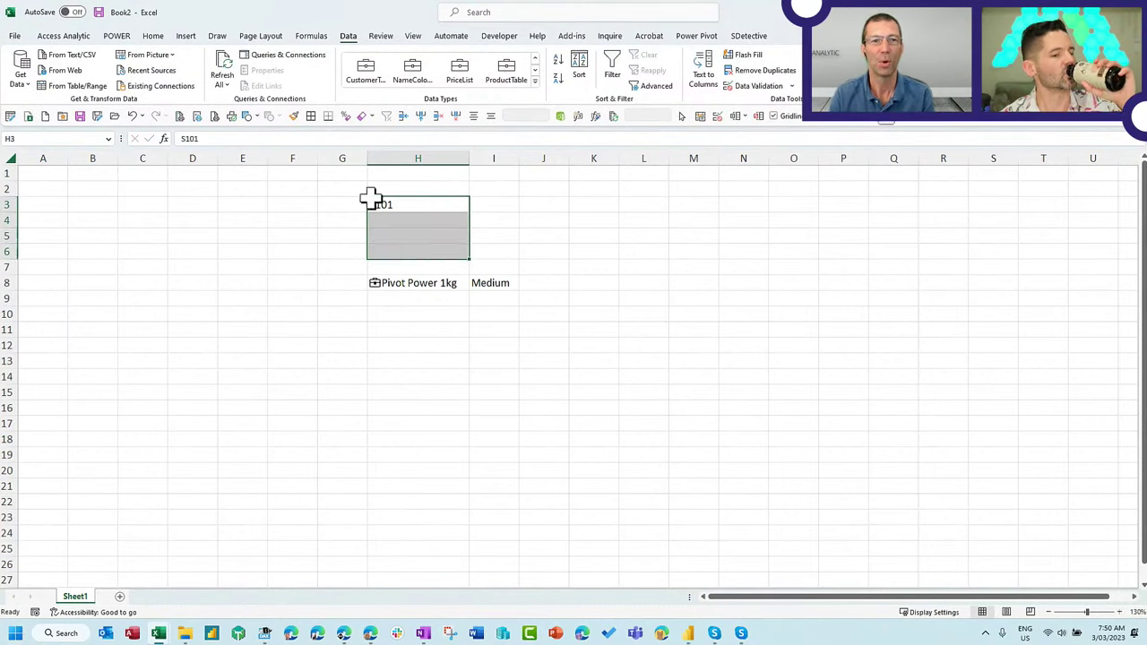
click(508, 71)
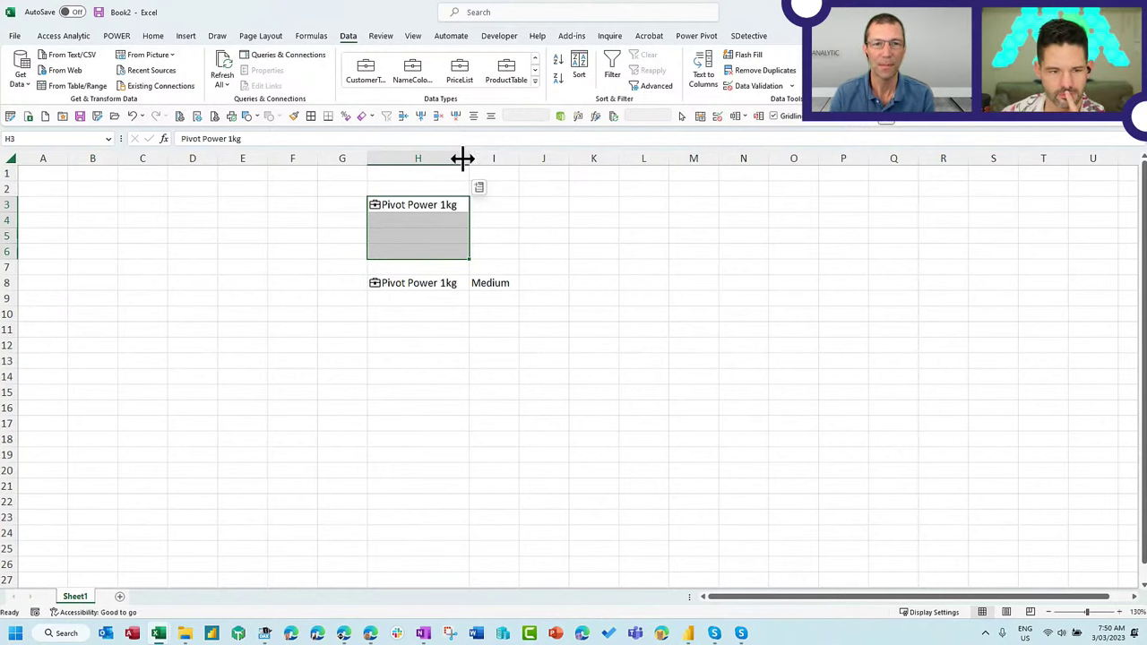
Extract the Brand field of the H3 product into cell I3
click(375, 207)
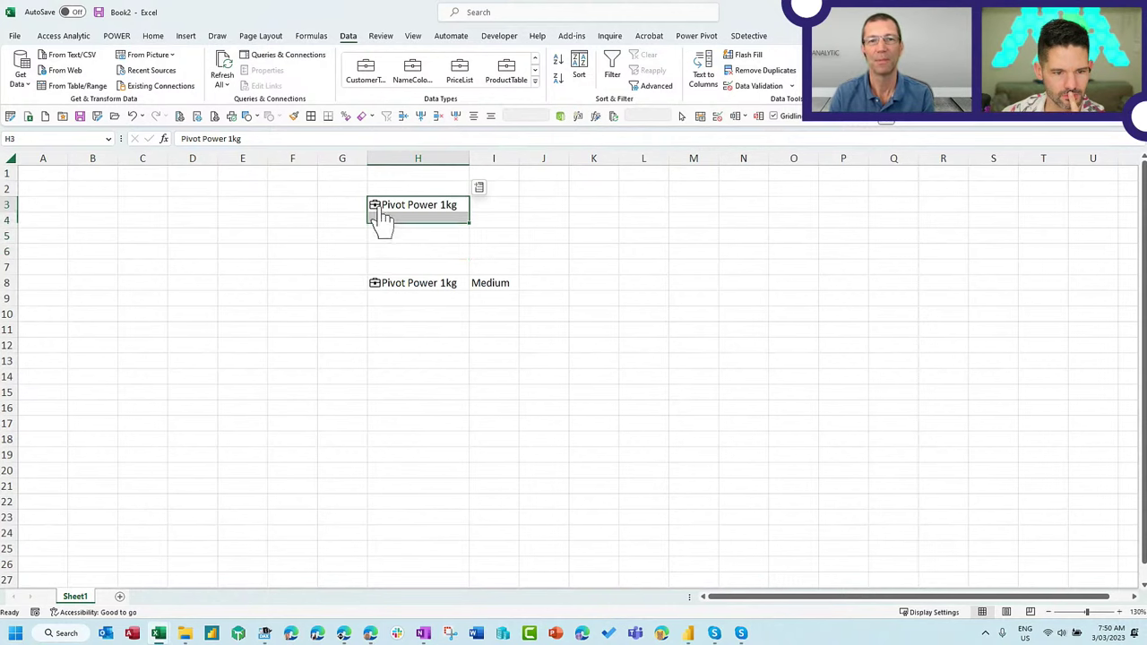
click(451, 205)
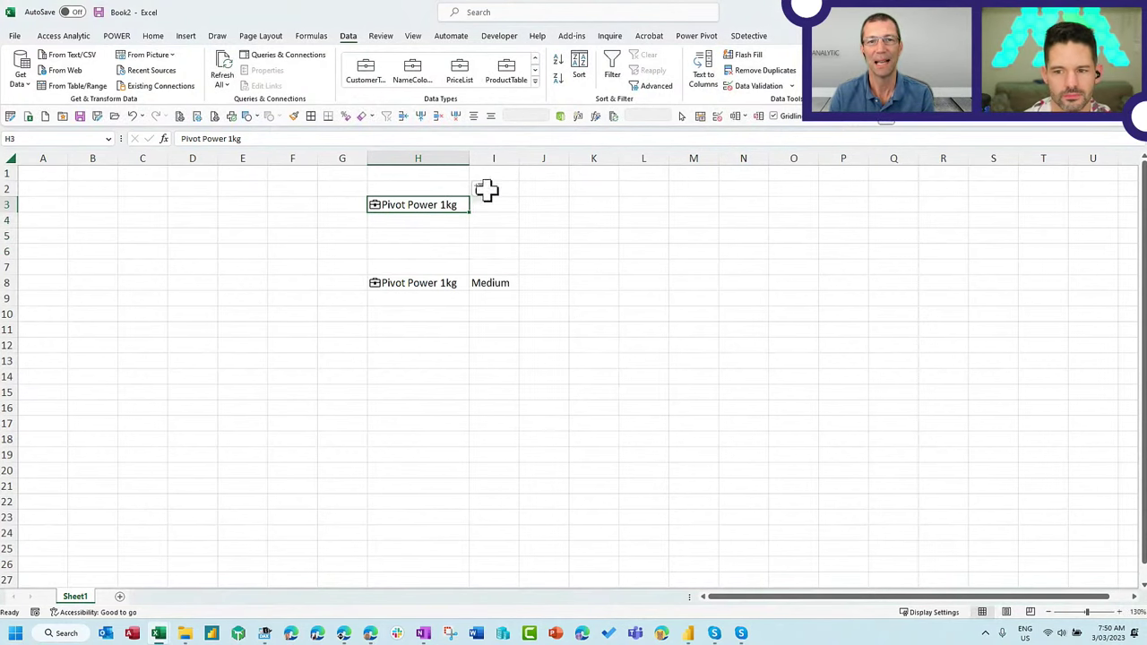
click(479, 188)
click(506, 239)
click(489, 251)
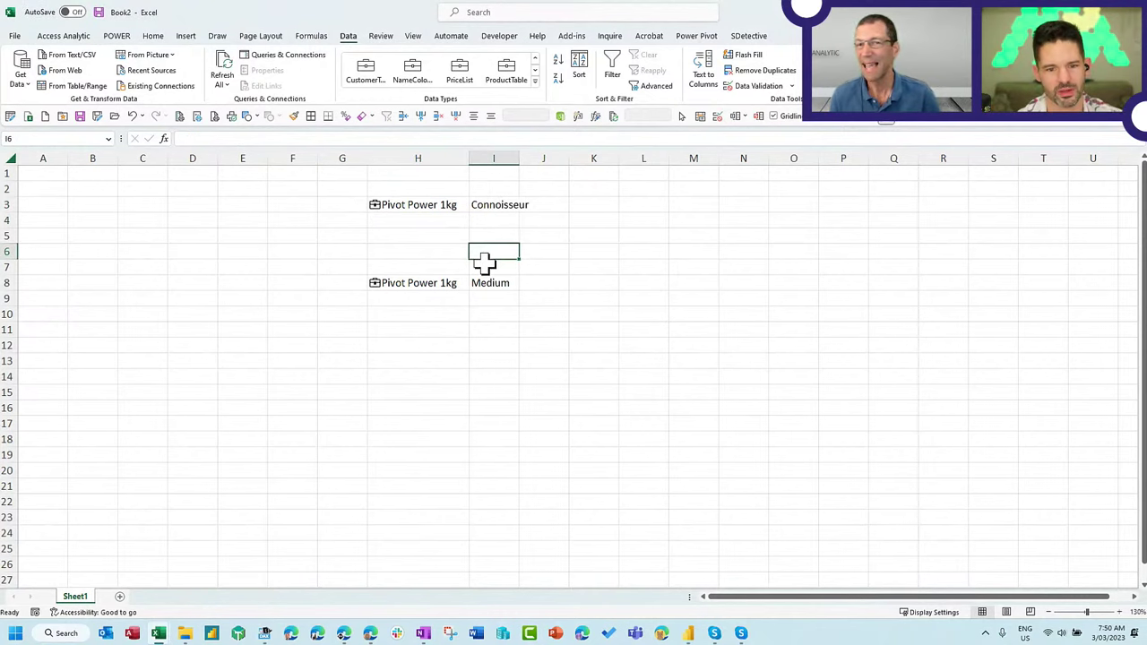
Review the fields available for extraction from the H3 product and check its data card
click(447, 205)
click(479, 190)
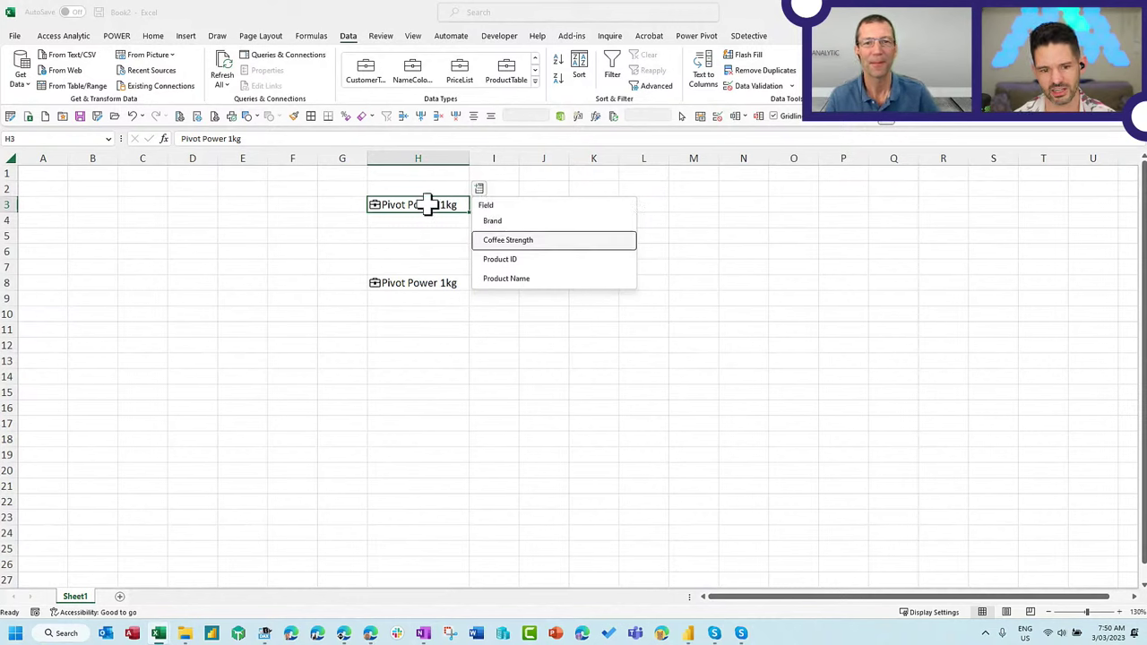
click(374, 206)
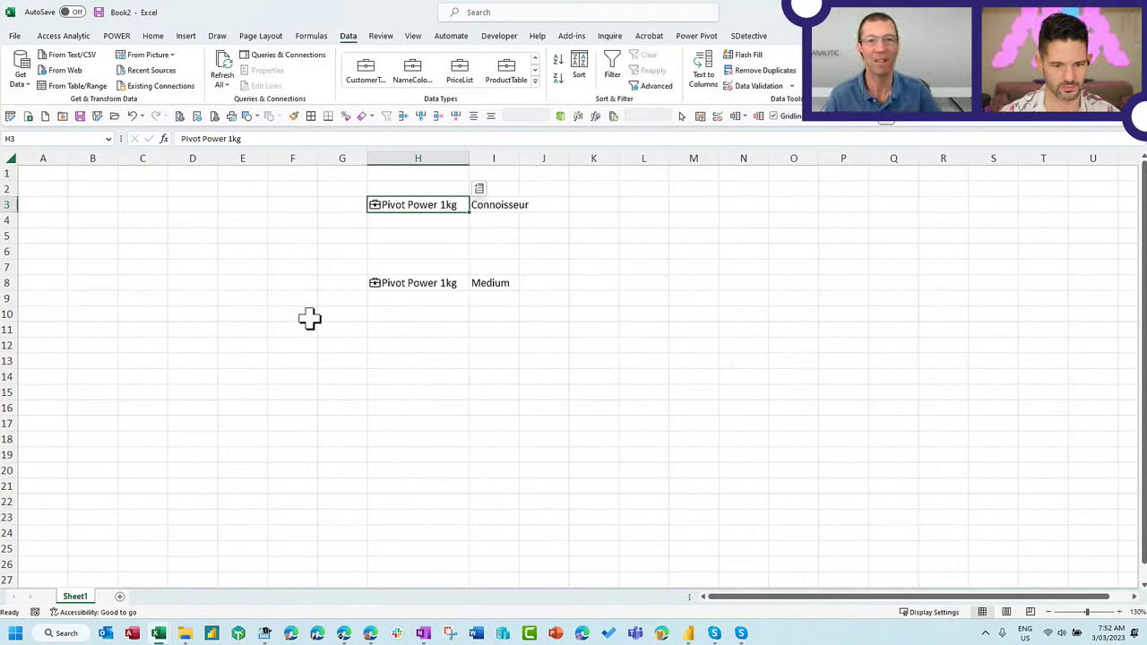
scroll(473, 326, down, 1)
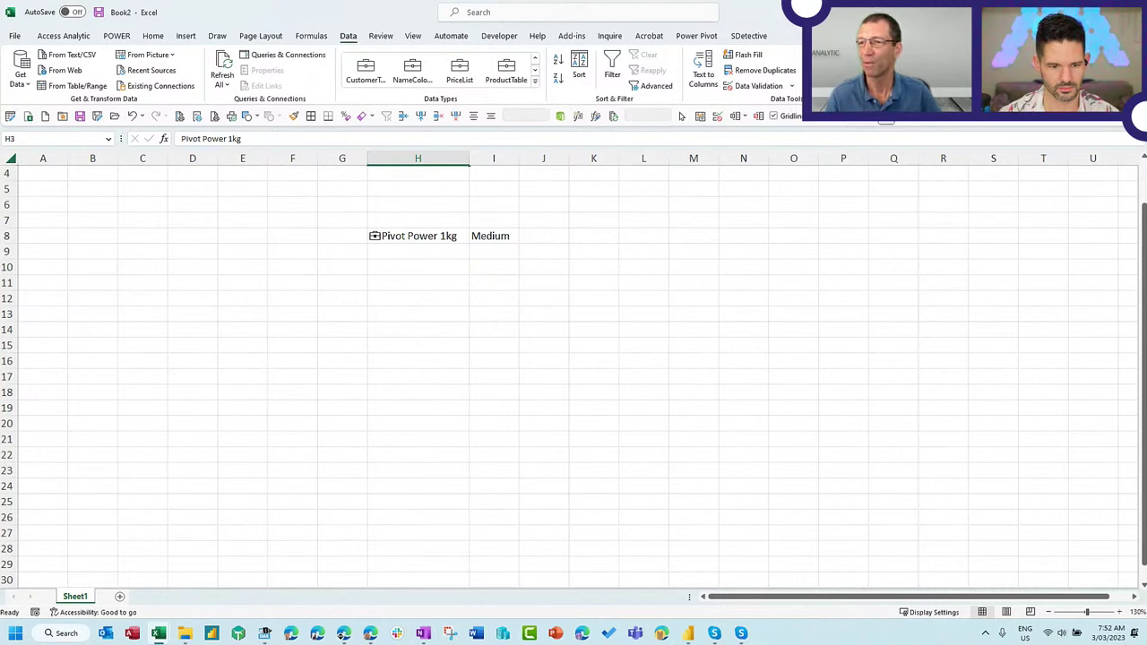
click(338, 187)
scroll(343, 238, up, 1)
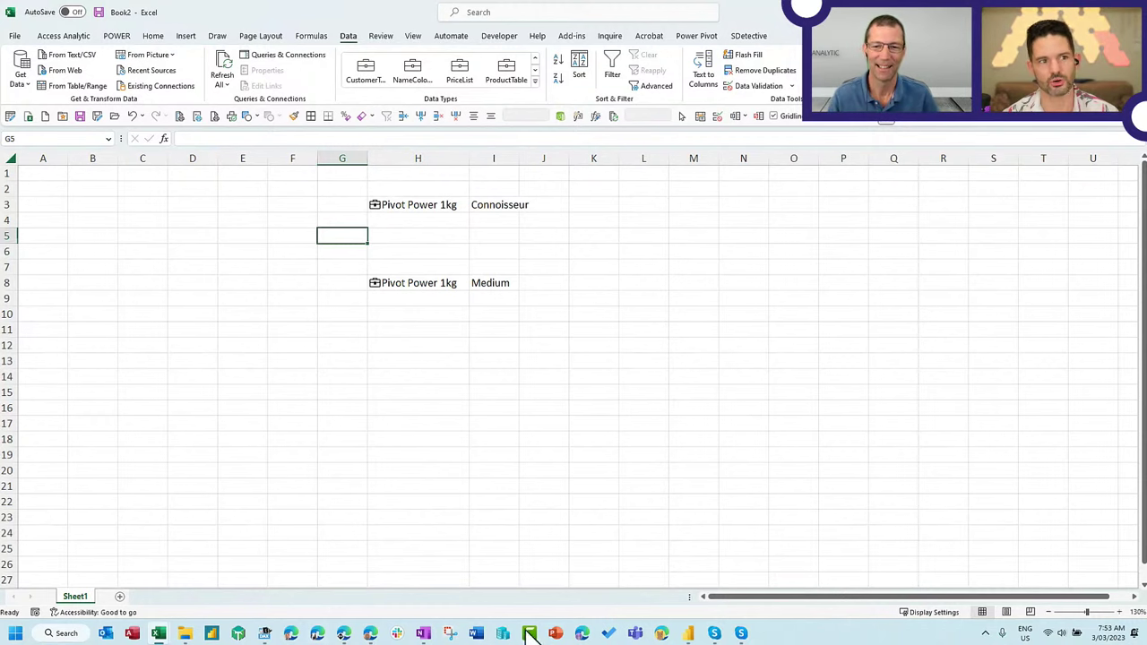
Switch to the demo file in Power BI Desktop and show its Report page in report view
click(690, 634)
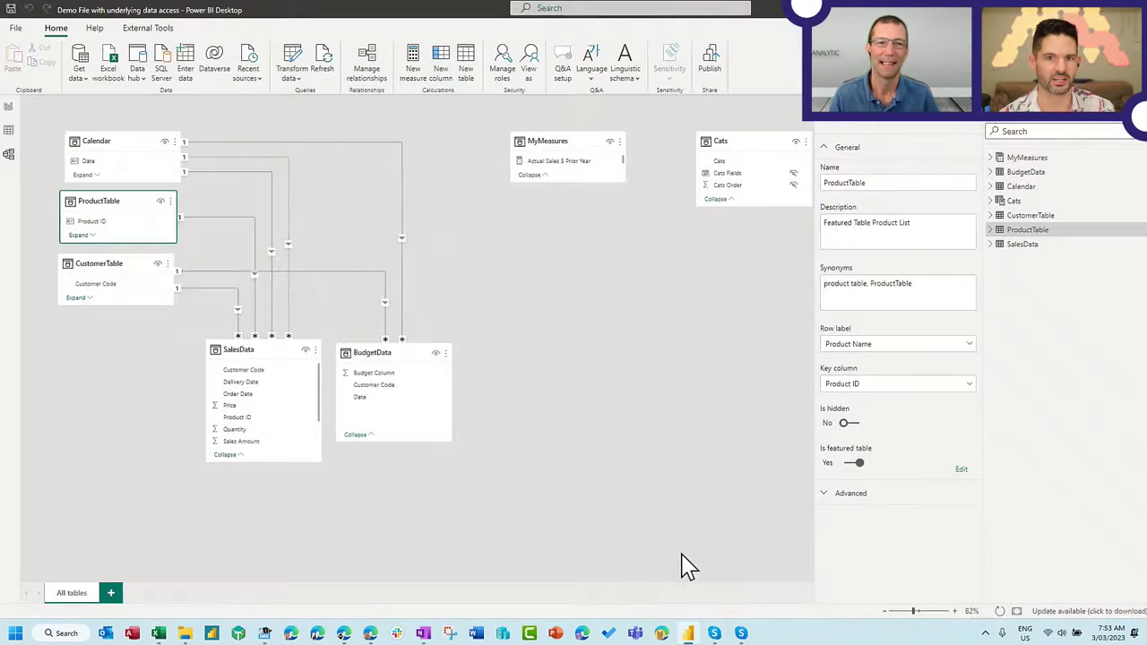
click(10, 109)
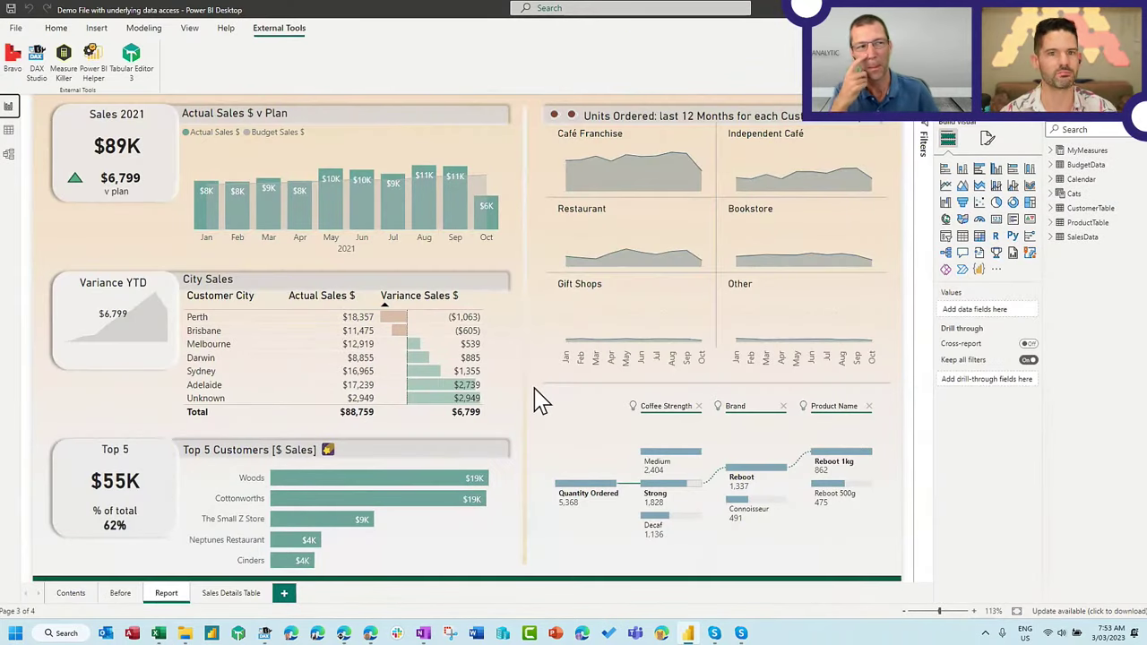